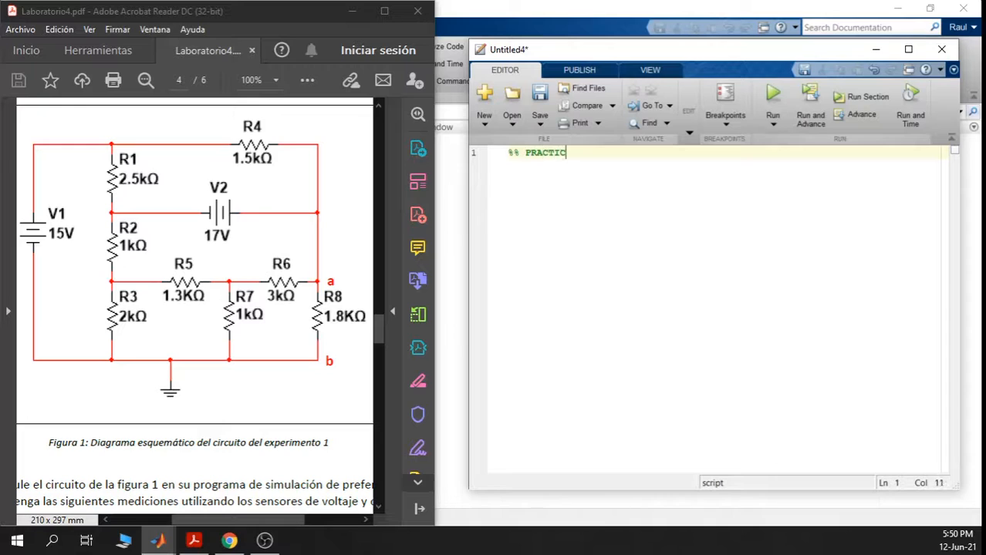
Complete the script's title comment as "%% PRACTICA 4 - EXPERIMENTO 1" and leave a blank line below it
{"action": "type", "text": "-"}
{"action": "type", "text": " THEV"}
{"action": "key", "text": "BackSpace"}
{"action": "key", "text": "BackSpace"}
{"action": "key", "text": "BackSpace"}
{"action": "key", "text": "BackSpace"}
{"action": "type", "text": "EXPERIMENTO 1"}
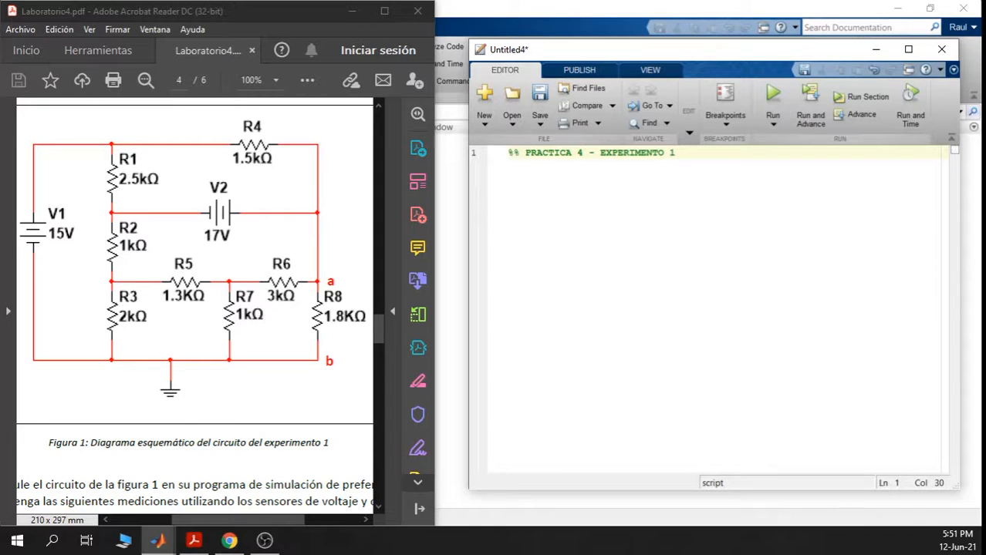
{"action": "key", "text": "Return"}
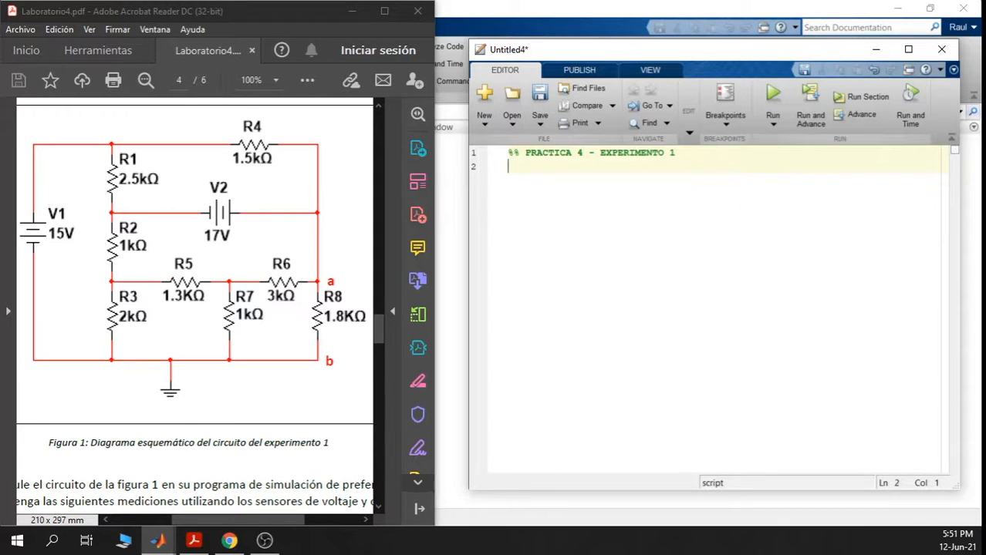
{"action": "key", "text": "Return"}
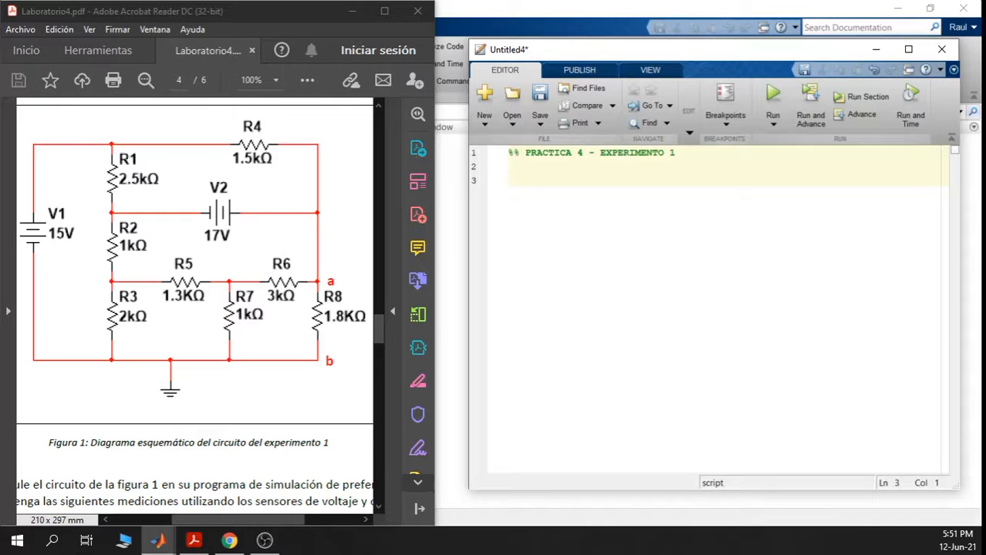
Add the comment "% Inicialización de voltajes" on line 3 of the script
{"action": "type", "text": "% De"}
{"action": "key", "text": "BackSpace"}
{"action": "key", "text": "BackSpace"}
{"action": "type", "text": "Definici'o"}
{"action": "key", "text": "BackSpace"}
{"action": "key", "text": "BackSpace"}
{"action": "key", "text": "BackSpace"}
{"action": "key", "text": "BackSpace"}
{"action": "key", "text": "BackSpace"}
{"action": "key", "text": "BackSpace"}
{"action": "key", "text": "BackSpace"}
{"action": "key", "text": "BackSpace"}
{"action": "key", "text": "BackSpace"}
{"action": "key", "text": "BackSpace"}
{"action": "type", "text": "Inicialización de voltajes"}
{"action": "key", "text": "Return"}
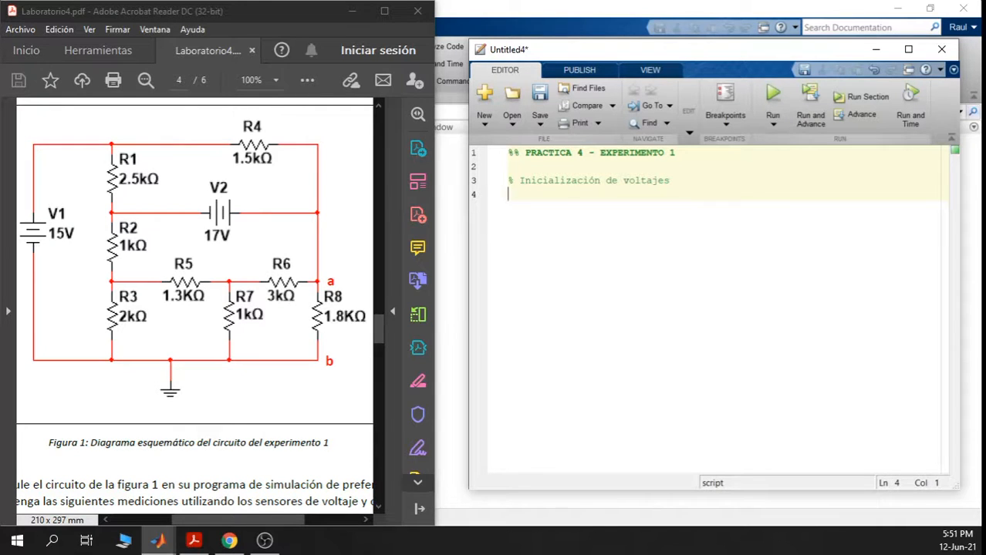
Define the source voltages V1=15 and V2=17 under the voltage comment, followed by a blank line
{"action": "type", "text": "v"}
{"action": "key", "text": "BackSpace"}
{"action": "type", "text": "V1=15"}
{"action": "key", "text": "Return"}
{"action": "type", "text": "V2=17"}
{"action": "key", "text": "Return"}
{"action": "key", "text": "Return"}
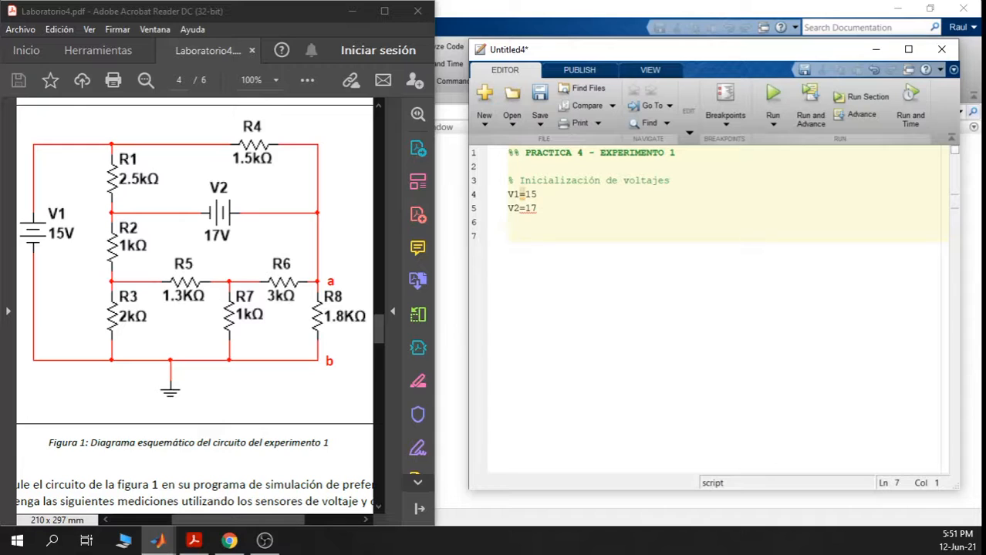
Add the comment "% Inicialización de resistencias" to open the resistor section
{"action": "type", "text": "% "}
{"action": "type", "text": "Iniciali"}
{"action": "type", "text": "zación"}
{"action": "key", "text": "BackSpace"}
{"action": "key", "text": "BackSpace"}
{"action": "type", "text": "´"}
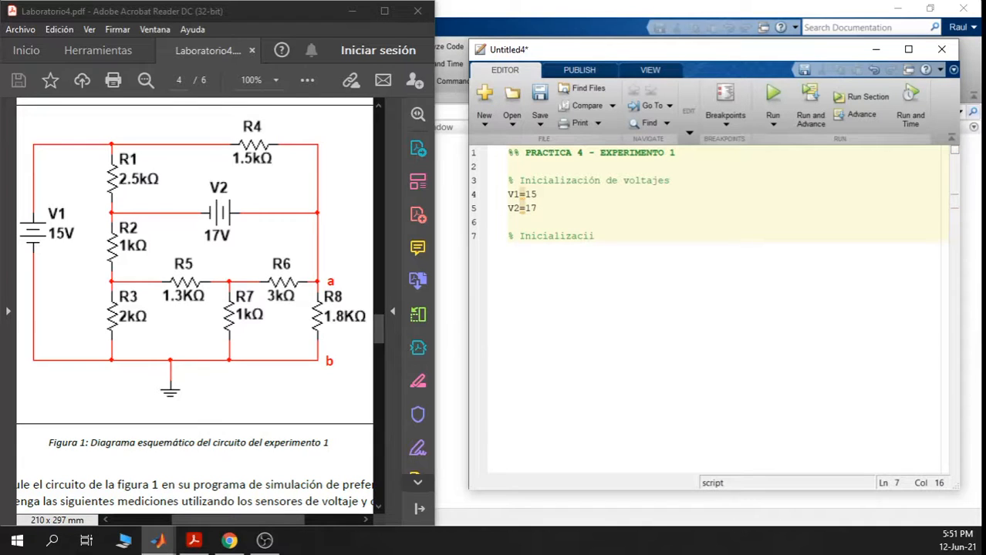
{"action": "type", "text": "ón de resistencias"}
{"action": "key", "text": "Return"}
Define the first two resistors as R1=2.5e+3 and R2=1e+3 on separate lines
{"action": "type", "text": "R1"}
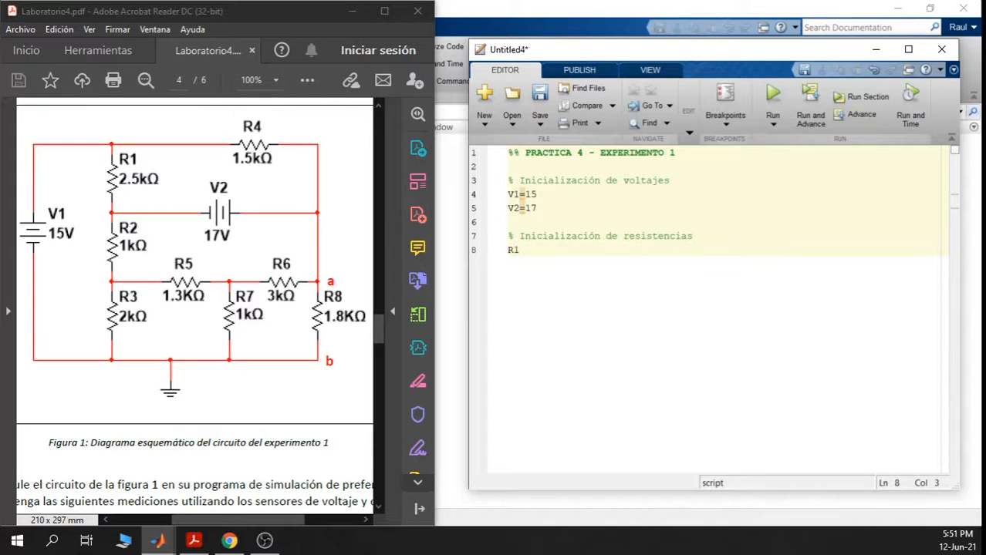
{"action": "type", "text": ";"}
{"action": "key", "text": "BackSpace"}
{"action": "type", "text": "=2.5"}
{"action": "type", "text": "e+3"}
{"action": "key", "text": "Return"}
{"action": "type", "text": "R2="}
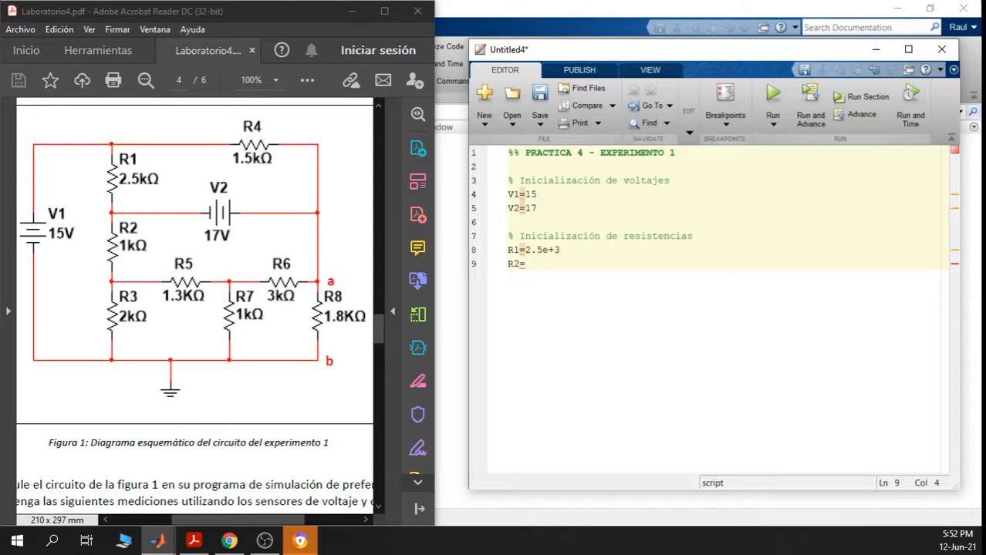
{"action": "type", "text": "1e+3"}
{"action": "key", "text": "Return"}
Define the next two resistors as R3=2e+3 and R4=1.5e+3 on separate lines
{"action": "type", "text": "R3="}
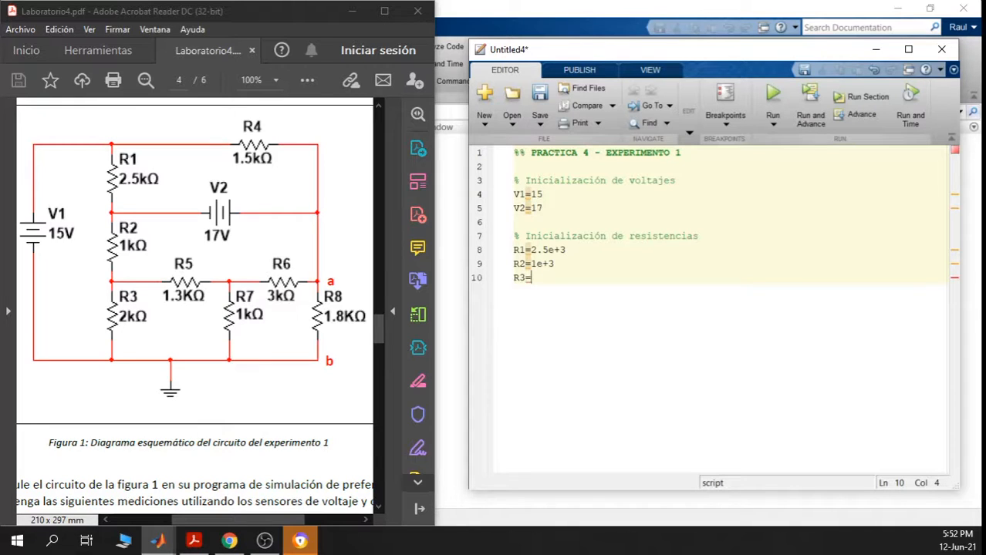
{"action": "type", "text": "2E"}
{"action": "key", "text": "BackSpace"}
{"action": "type", "text": "e+3"}
{"action": "key", "text": "Return"}
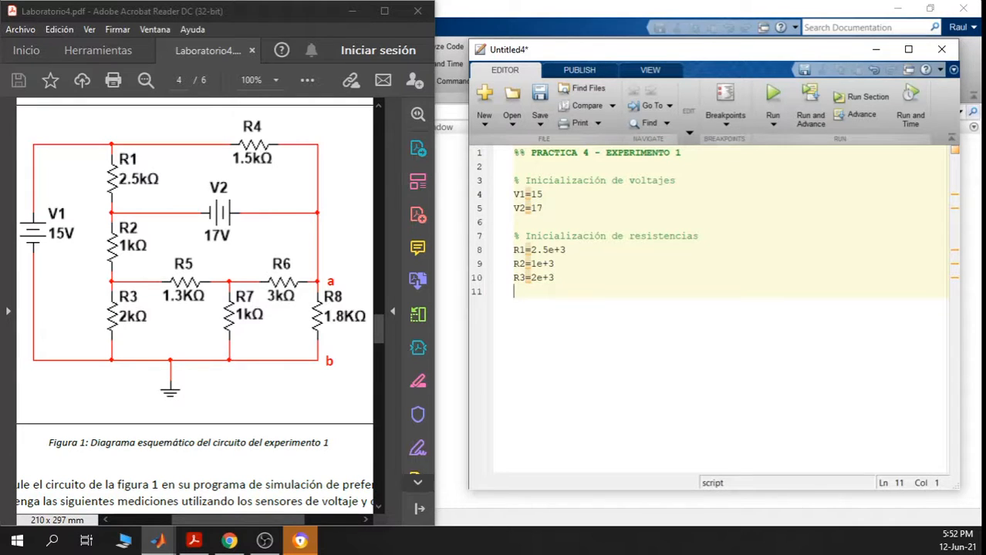
{"action": "type", "text": "R4=1.5e+3"}
{"action": "key", "text": "Return"}
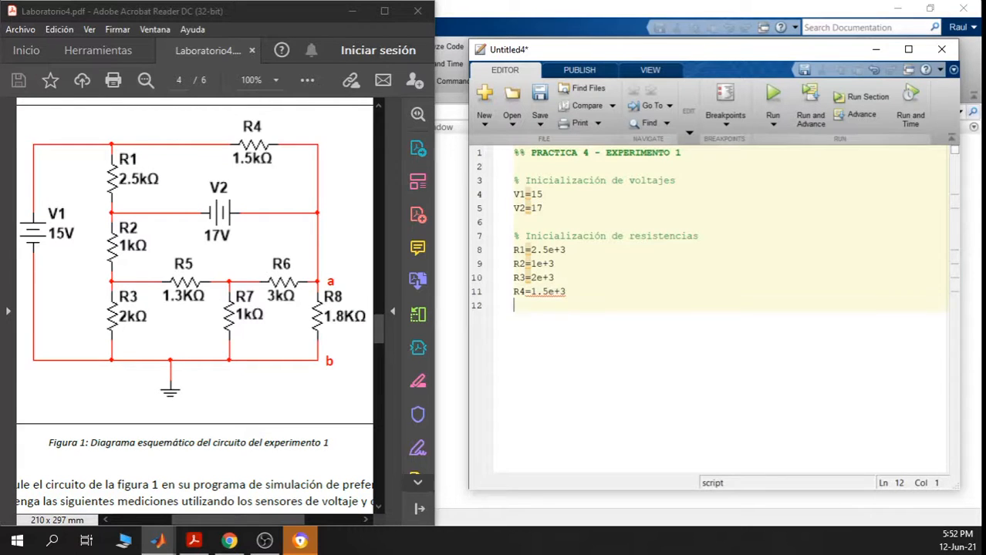
Define resistors R5=1.3e+3 and R6=3e+3 on separate lines below R4
{"action": "type", "text": "R5=1.3e+3"}
{"action": "key", "text": "Return"}
{"action": "type", "text": "R6="}
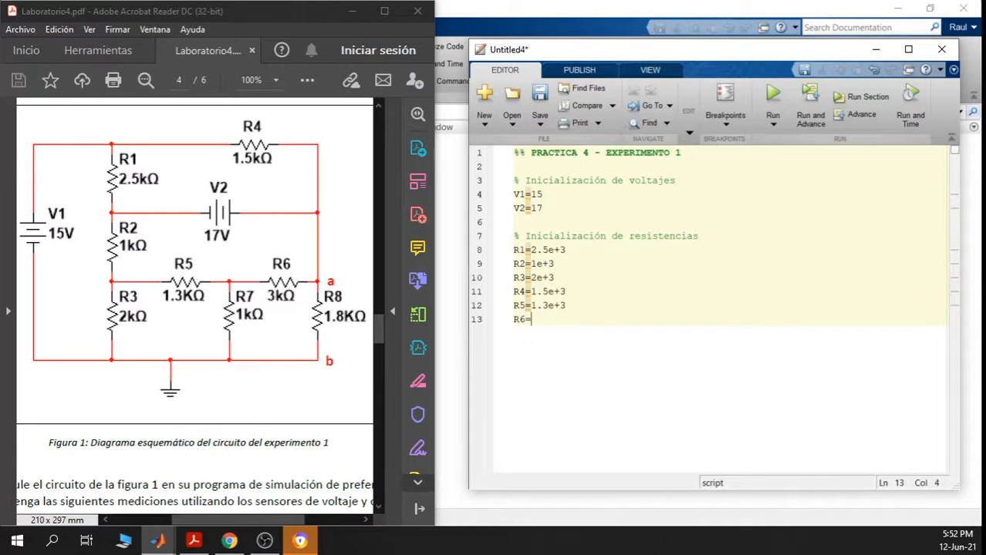
{"action": "type", "text": "3e+3"}
{"action": "key", "text": "Return"}
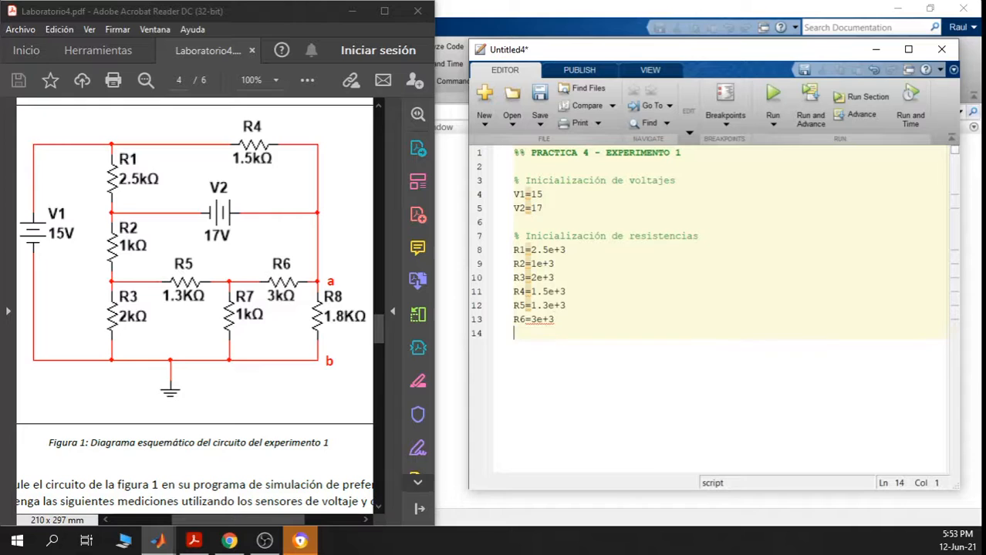
Define the last two resistors as R7=1e+3 and R8=1.8e+3, ending on a new line
{"action": "type", "text": "R7=1e+3"}
{"action": "key", "text": "Return"}
{"action": "type", "text": "R"}
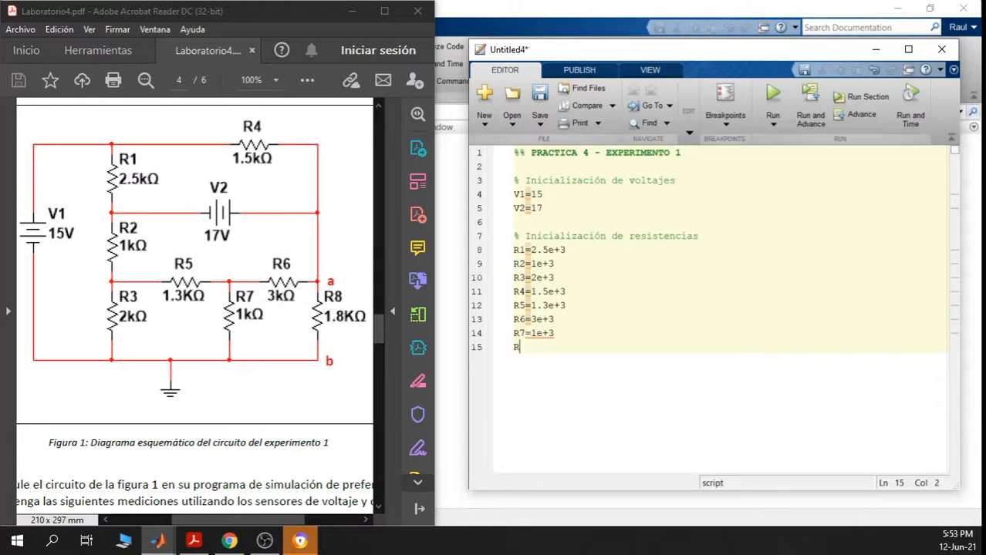
{"action": "type", "text": "8=1.8e+3"}
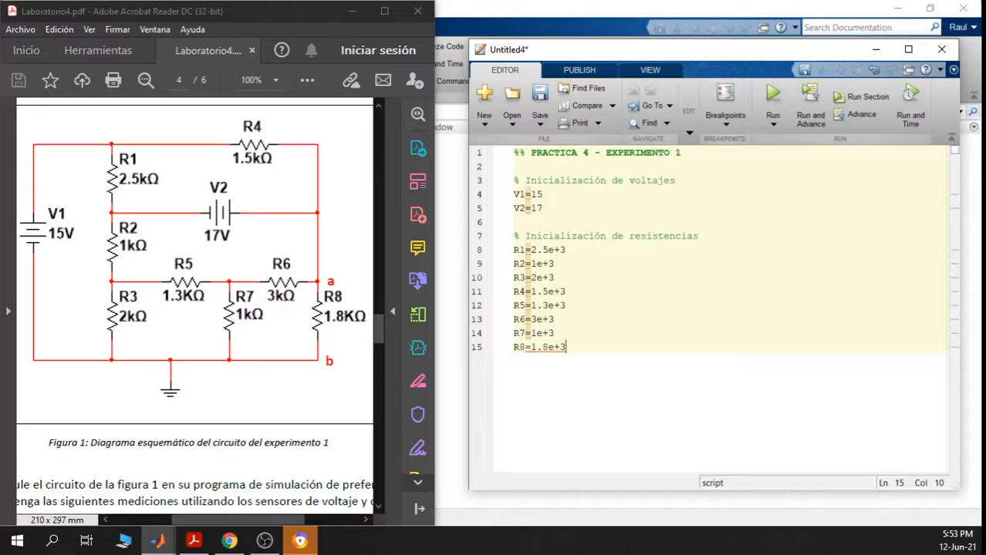
{"action": "key", "text": "Return"}
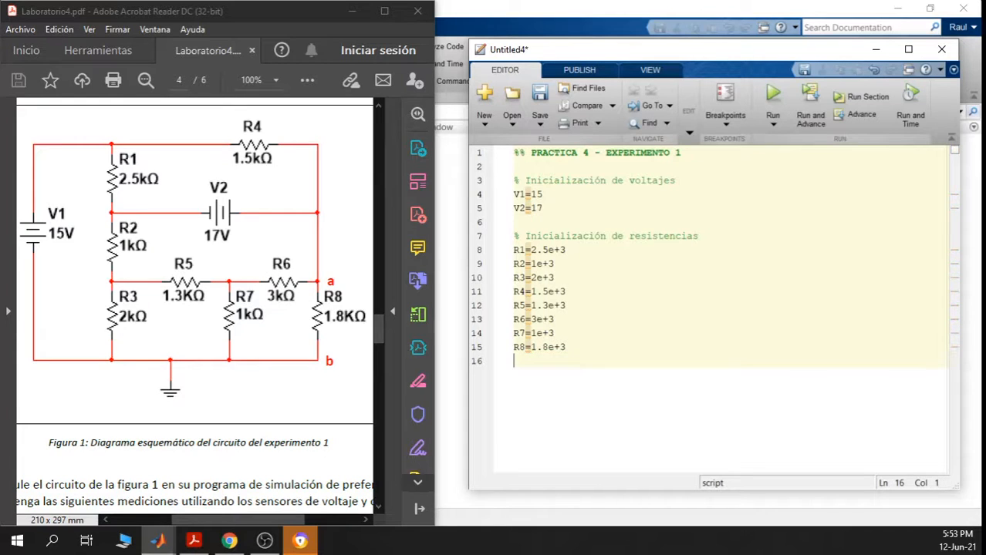
{"action": "right_click", "coordinate": [758, 415]}
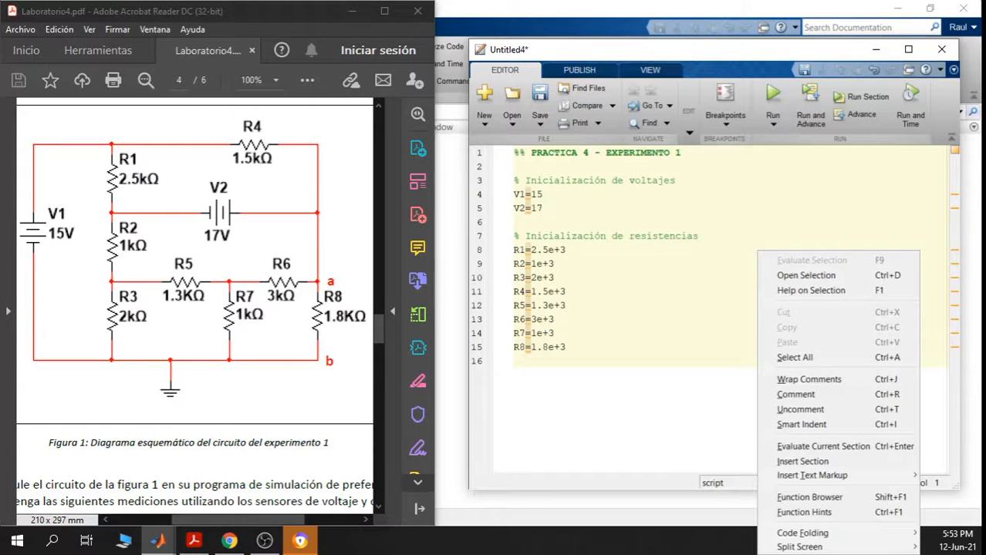
{"action": "key", "text": "Escape"}
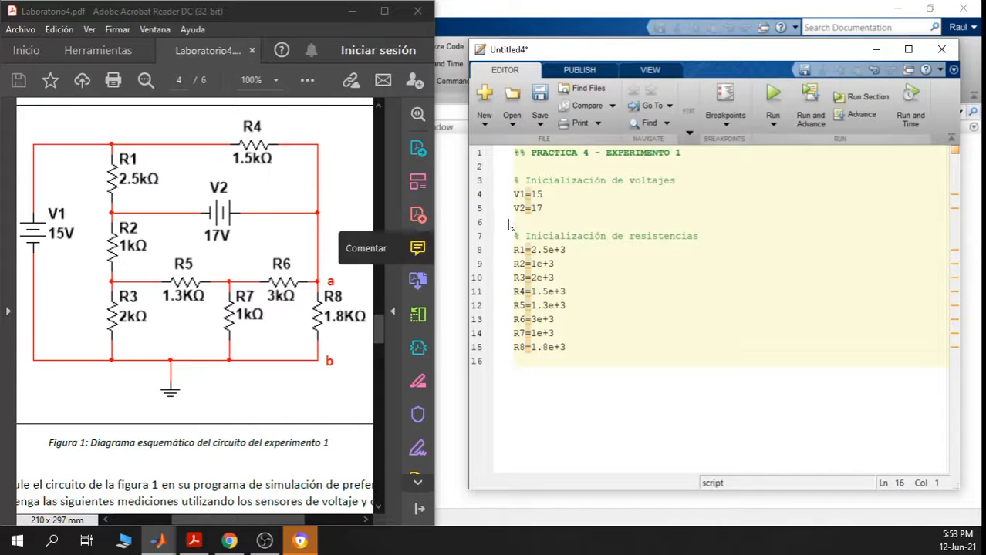
Check the V2 and R1 to R8 assignments line by line against the circuit diagram in the PDF
{"action": "left_click_drag", "start_coordinate": [543, 208], "coordinate": [513, 208]}
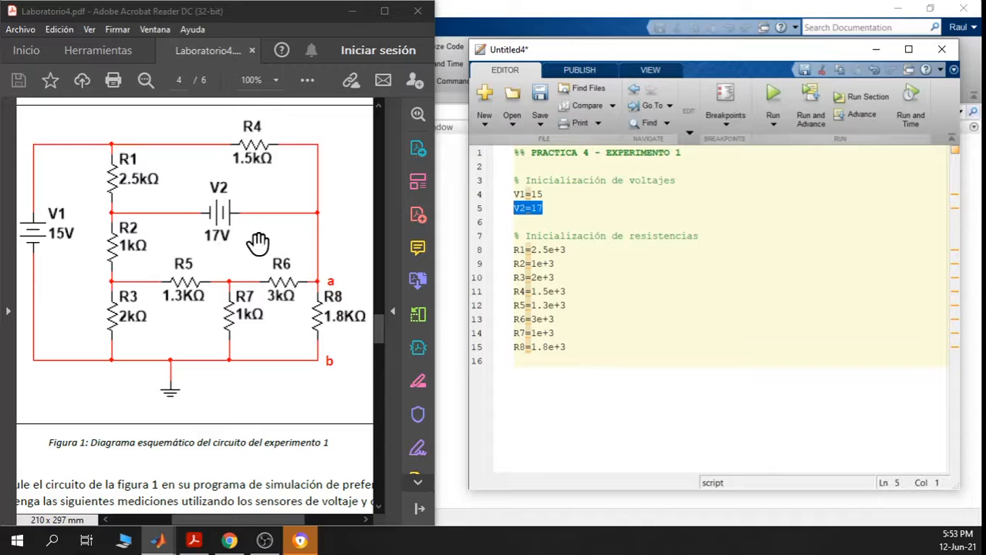
{"action": "left_click_drag", "start_coordinate": [565, 249], "coordinate": [513, 250]}
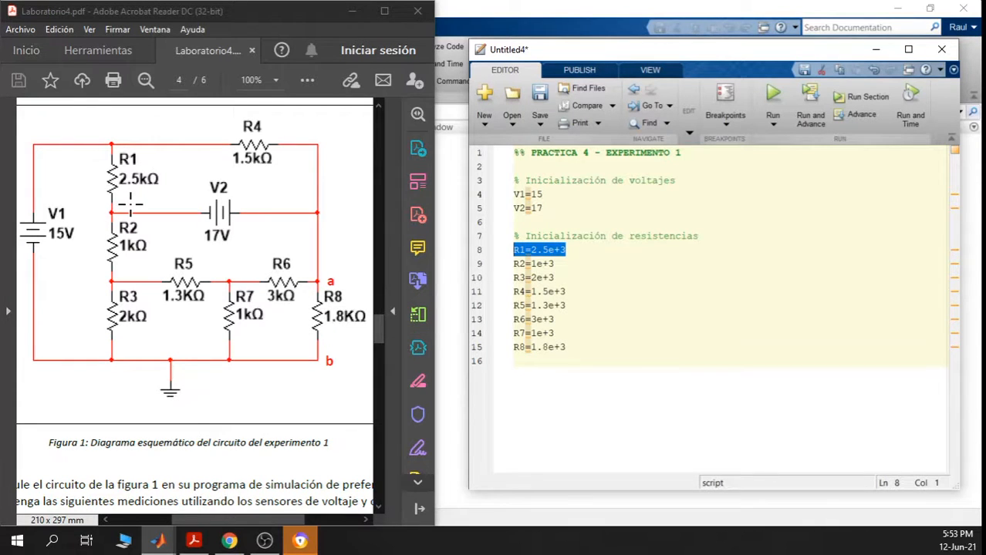
{"action": "left_click", "coordinate": [566, 250]}
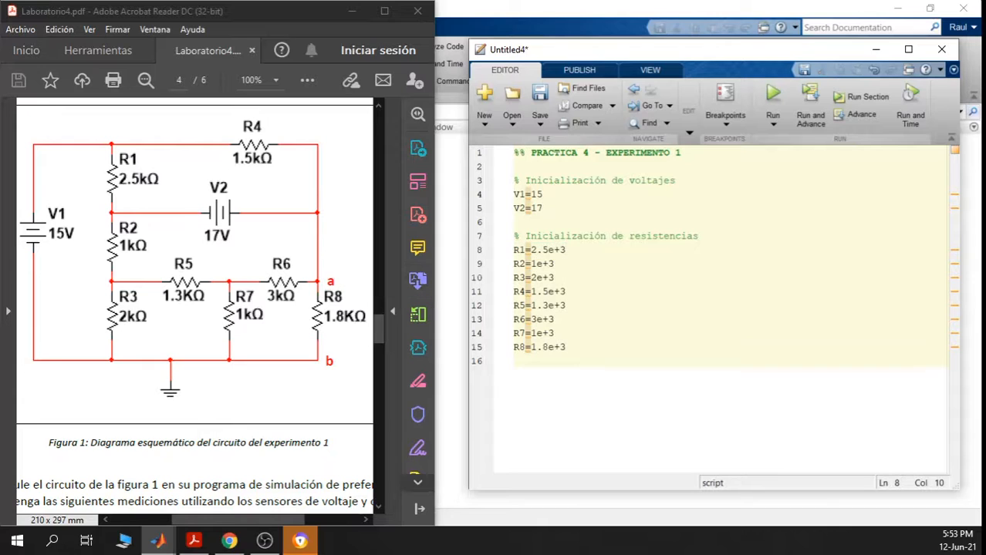
{"action": "left_click_drag", "start_coordinate": [553, 263], "coordinate": [502, 266]}
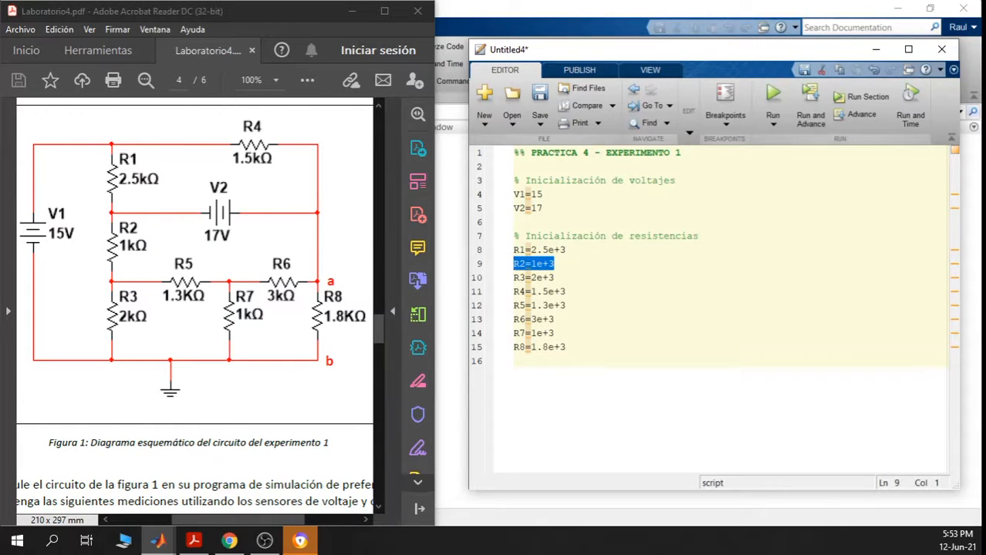
{"action": "left_click_drag", "start_coordinate": [555, 278], "coordinate": [457, 282]}
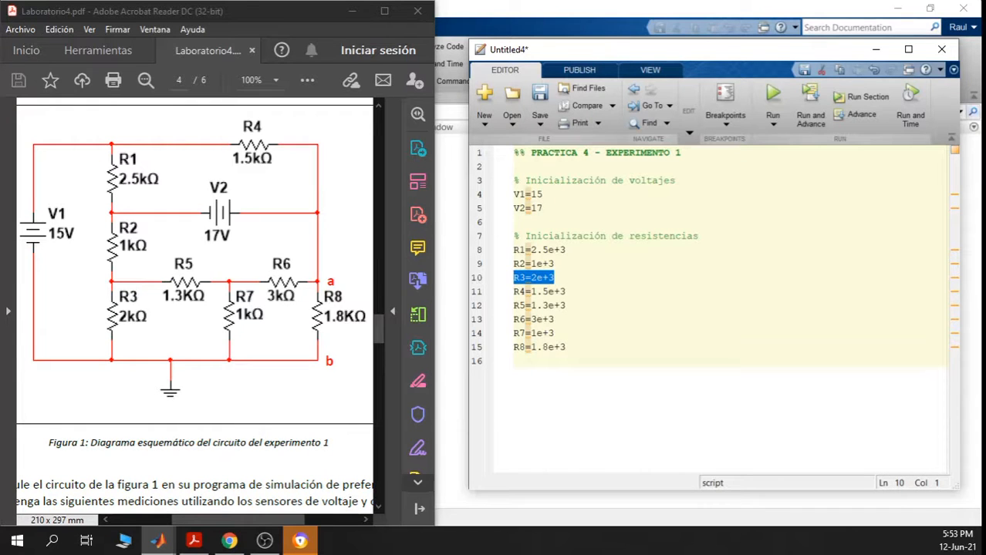
{"action": "left_click_drag", "start_coordinate": [566, 292], "coordinate": [492, 292]}
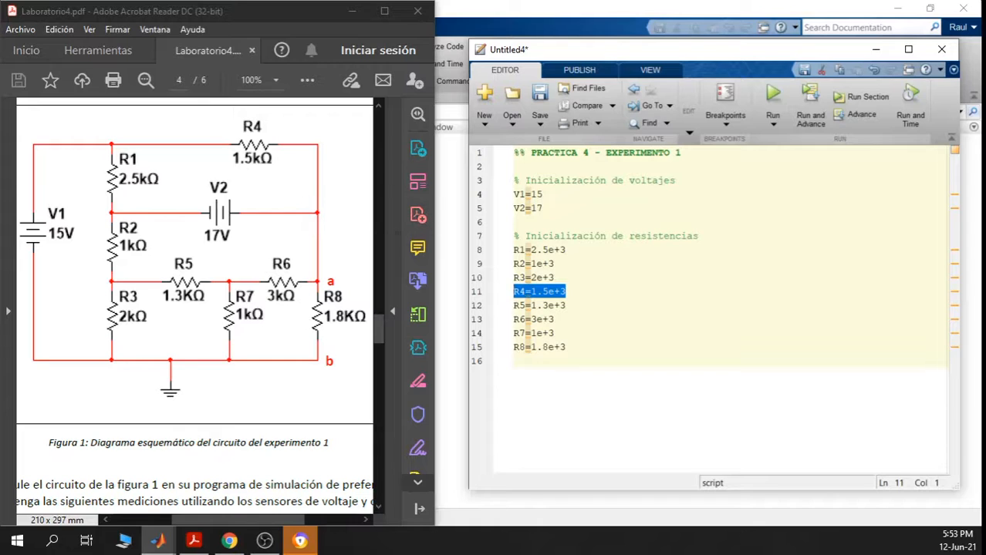
{"action": "key", "text": "Down"}
{"action": "key", "text": "End"}
{"action": "key", "text": "shift+Home"}
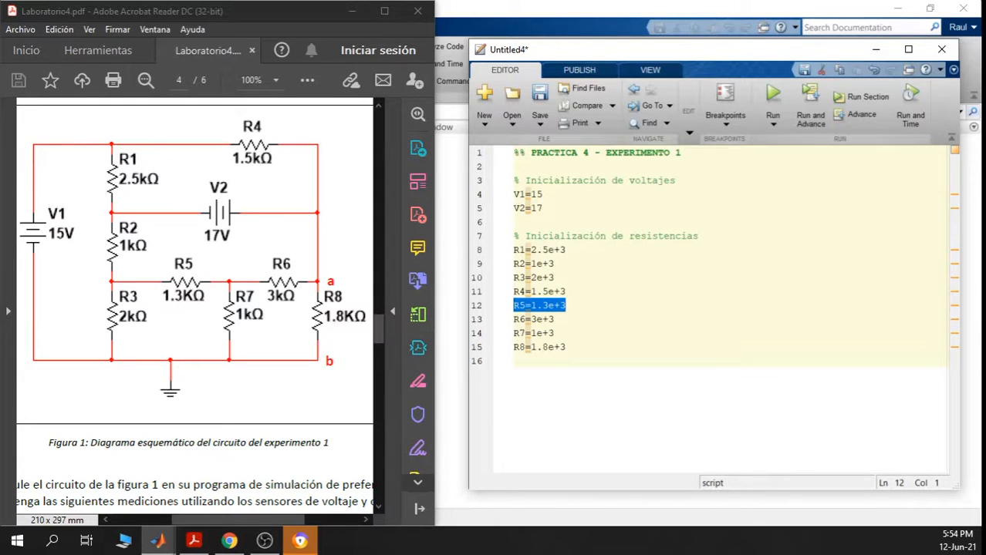
{"action": "key", "text": "Down"}
{"action": "key", "text": "End"}
{"action": "key", "text": "shift+Home"}
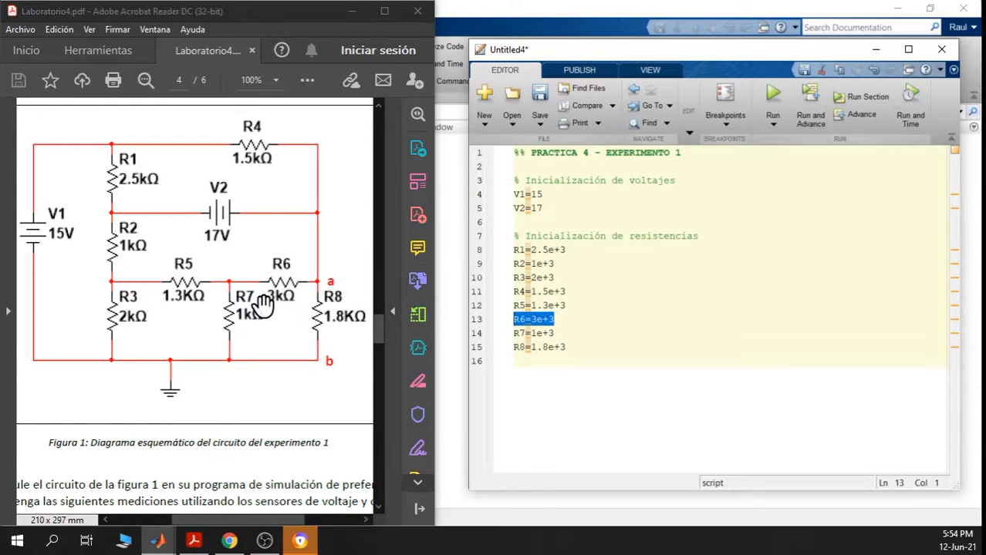
{"action": "key", "text": "End"}
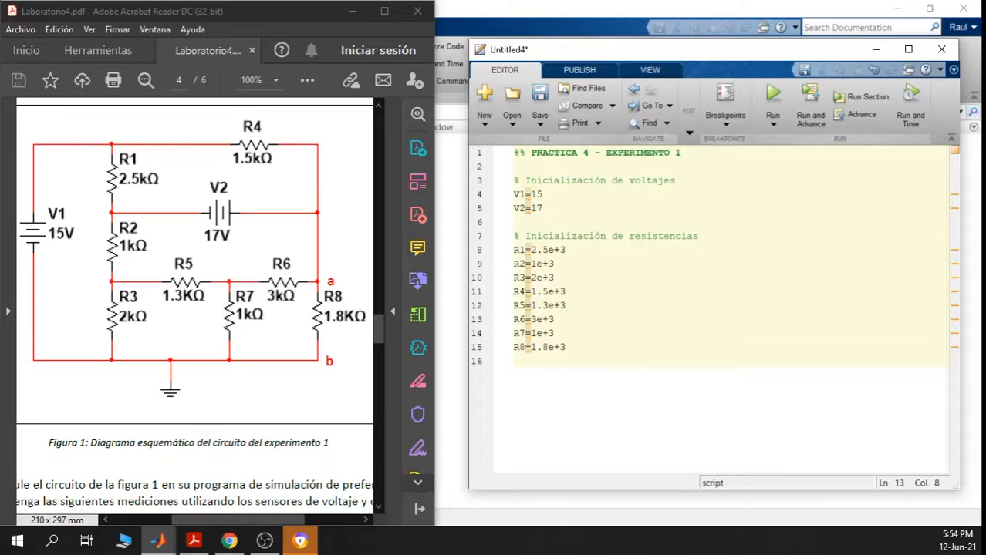
{"action": "key", "text": "shift+Home"}
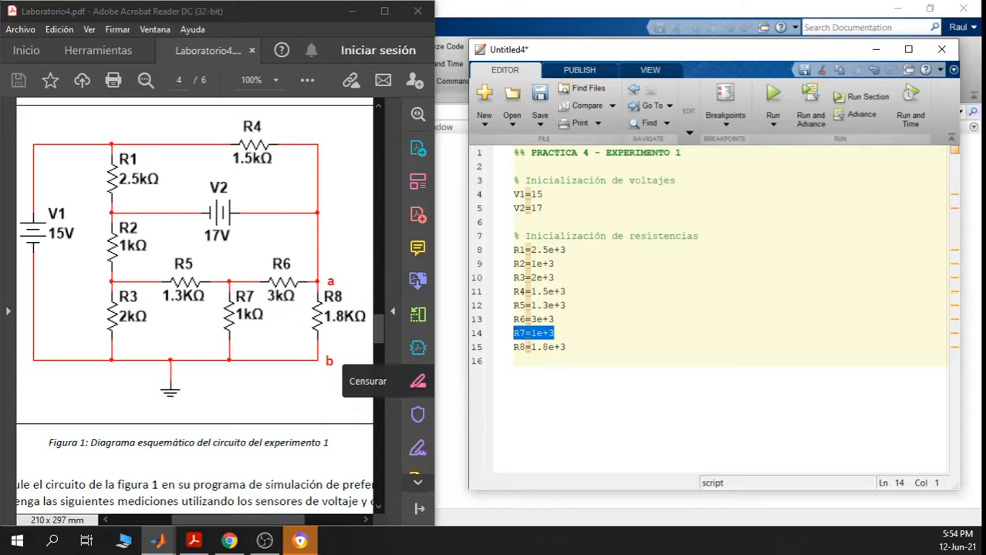
{"action": "left_click_drag", "start_coordinate": [569, 348], "coordinate": [493, 352]}
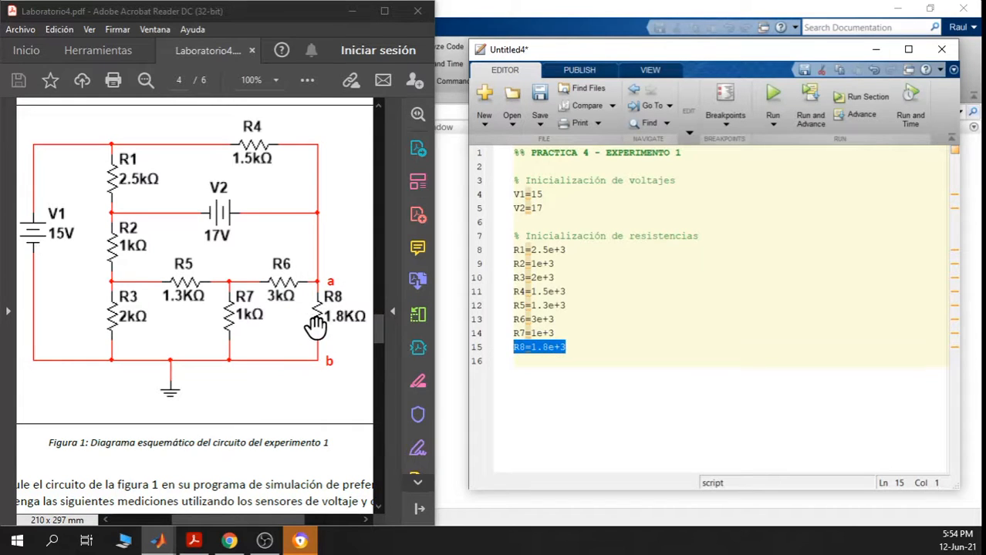
{"action": "left_click", "coordinate": [515, 361]}
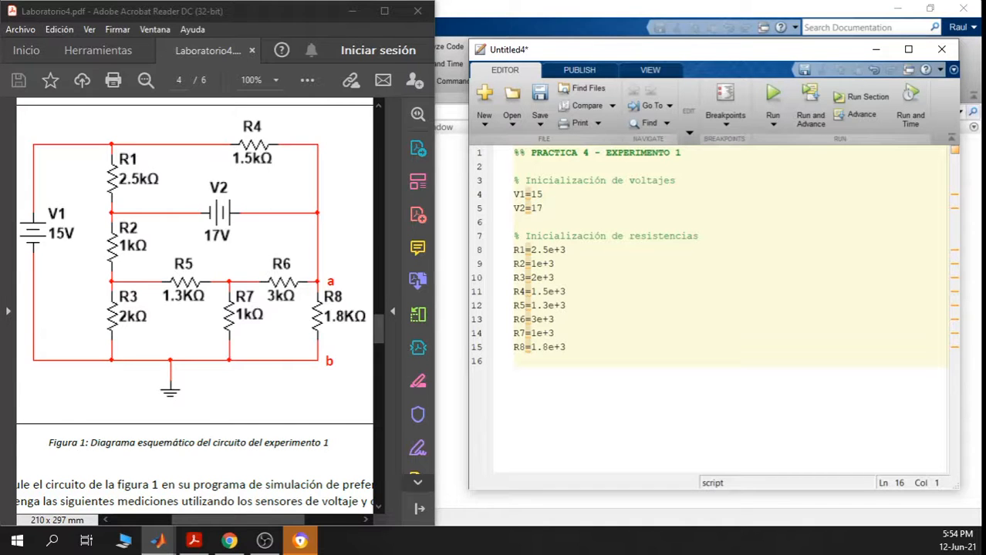
Minimize the PDF window and evaluate the whole script, from the title through R8, in the MATLAB Command Window
{"action": "left_click_drag", "start_coordinate": [737, 62], "coordinate": [705, 78]}
{"action": "left_click", "coordinate": [354, 12]}
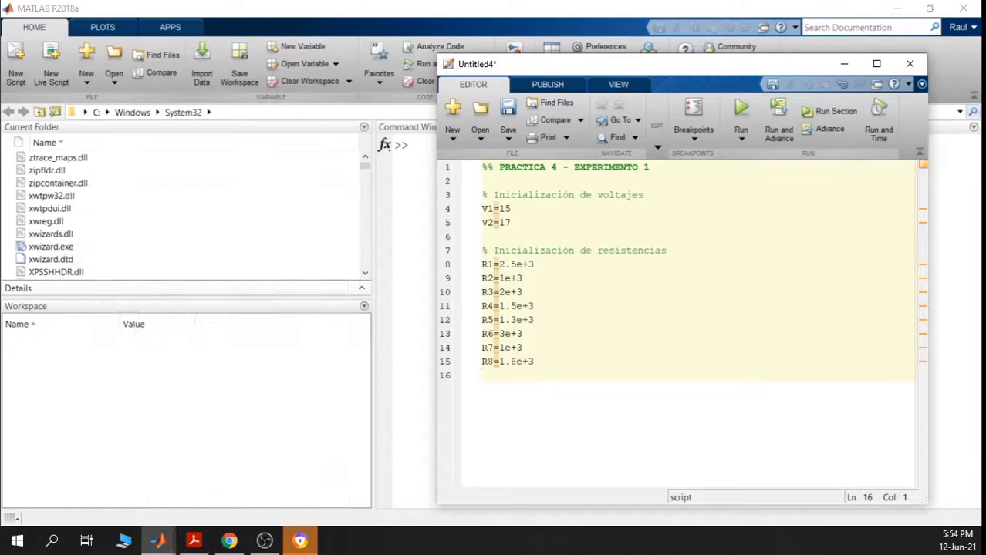
{"action": "key", "text": "shift+Up"}
{"action": "key", "text": "shift+Up"}
{"action": "key", "text": "shift+Up"}
{"action": "key", "text": "shift+Up"}
{"action": "key", "text": "shift+Up"}
{"action": "key", "text": "shift+Up"}
{"action": "key", "text": "shift+Up"}
{"action": "key", "text": "shift+Up"}
{"action": "key", "text": "shift+Up"}
{"action": "key", "text": "shift+Up"}
{"action": "key", "text": "shift+Up"}
{"action": "key", "text": "shift+Up"}
{"action": "key", "text": "shift+Up"}
{"action": "key", "text": "shift+Up"}
{"action": "key", "text": "shift+Up"}
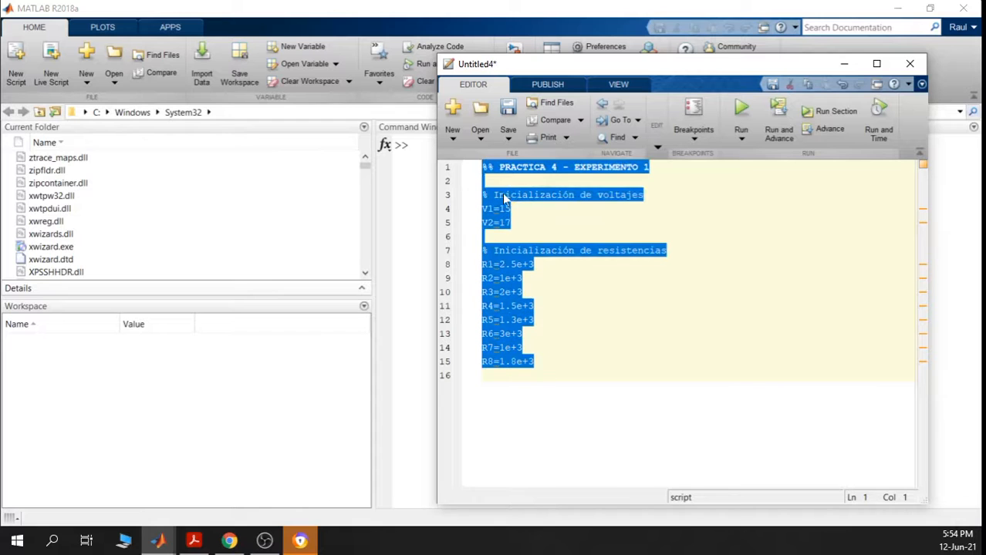
{"action": "right_click", "coordinate": [505, 199]}
{"action": "left_click", "coordinate": [552, 205]}
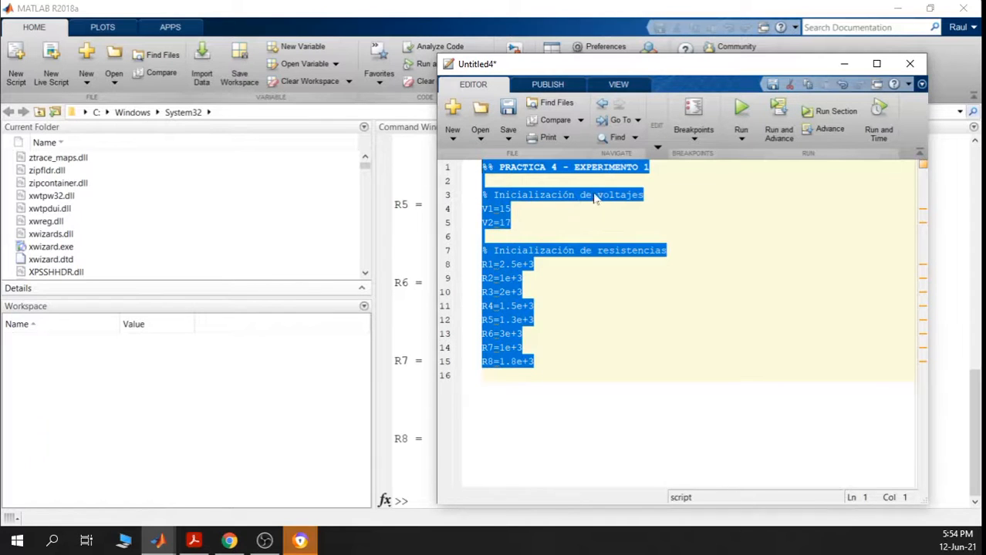
Review the evaluated voltages and resistances in the Command Window output and the workspace
{"action": "left_click", "coordinate": [394, 344]}
{"action": "scroll", "coordinate": [394, 344], "scroll_direction": "up", "scroll_amount": 15}
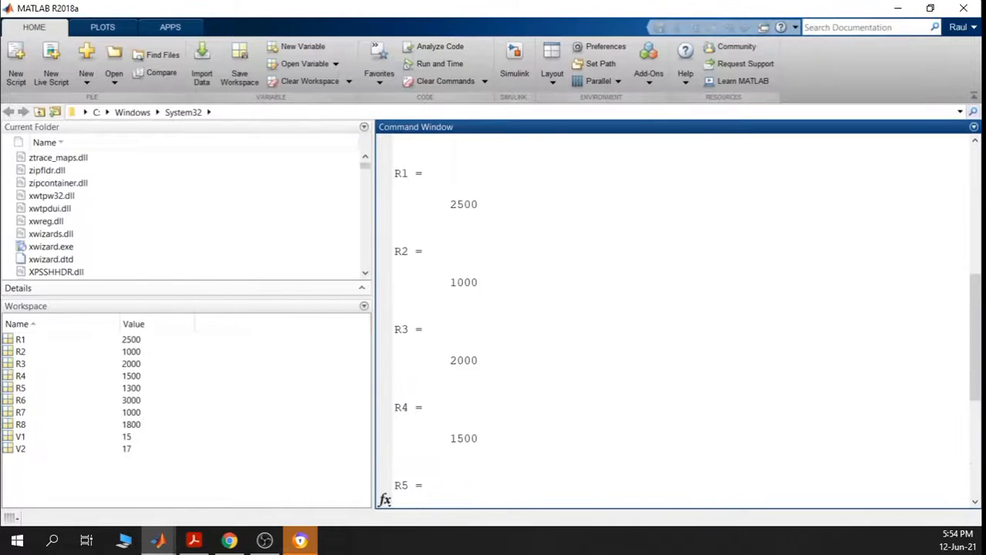
{"action": "scroll", "coordinate": [675, 316], "scroll_direction": "down", "scroll_amount": 2}
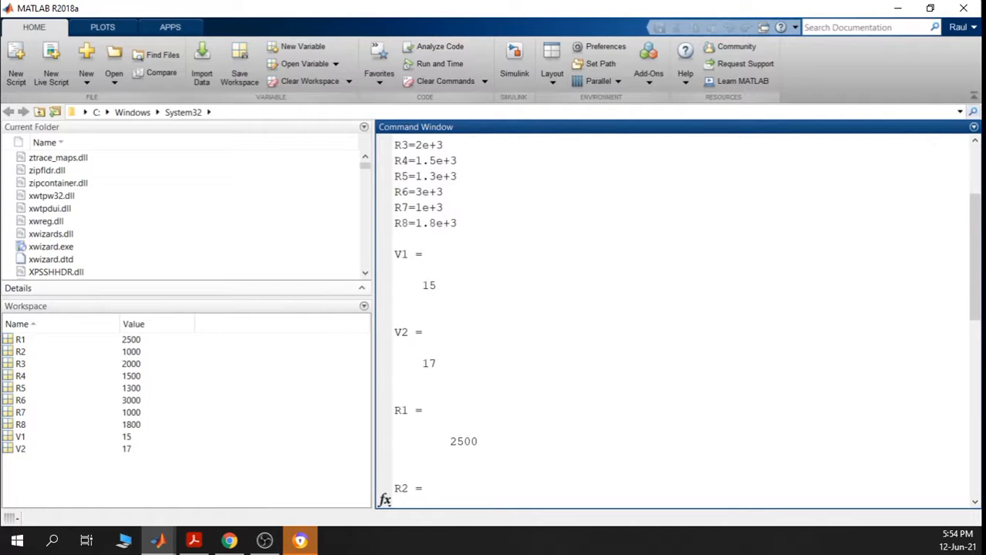
Switch from the Command Window output to the untitled Simulink model containing the Experimento 1 circuit
{"action": "scroll", "coordinate": [394, 344], "scroll_direction": "down", "scroll_amount": 11}
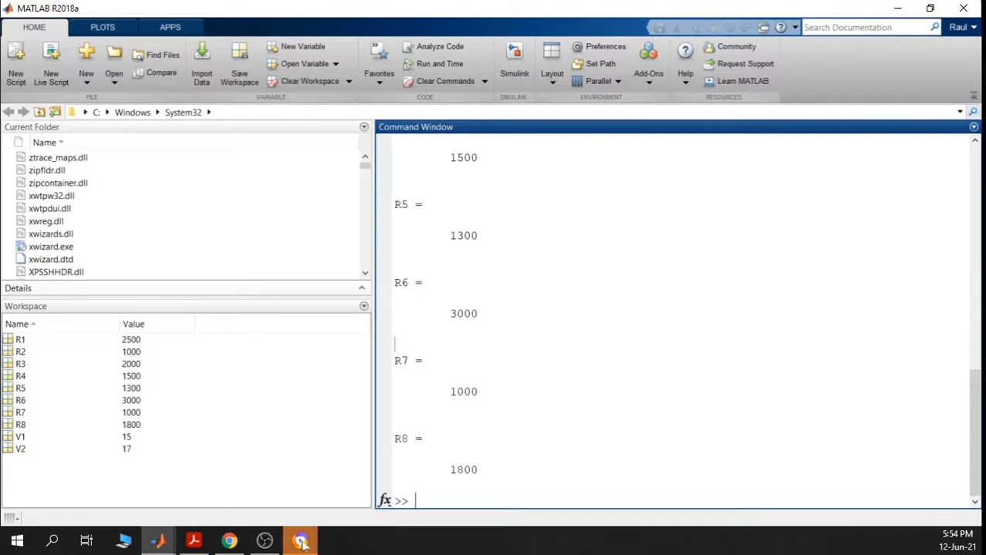
{"action": "mouse_move", "coordinate": [158, 545]}
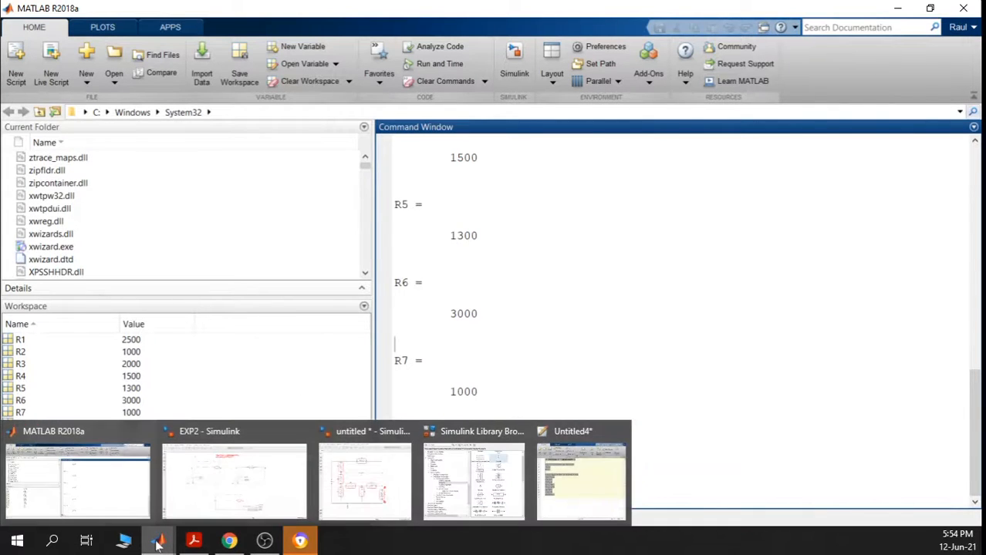
{"action": "left_click", "coordinate": [77, 479]}
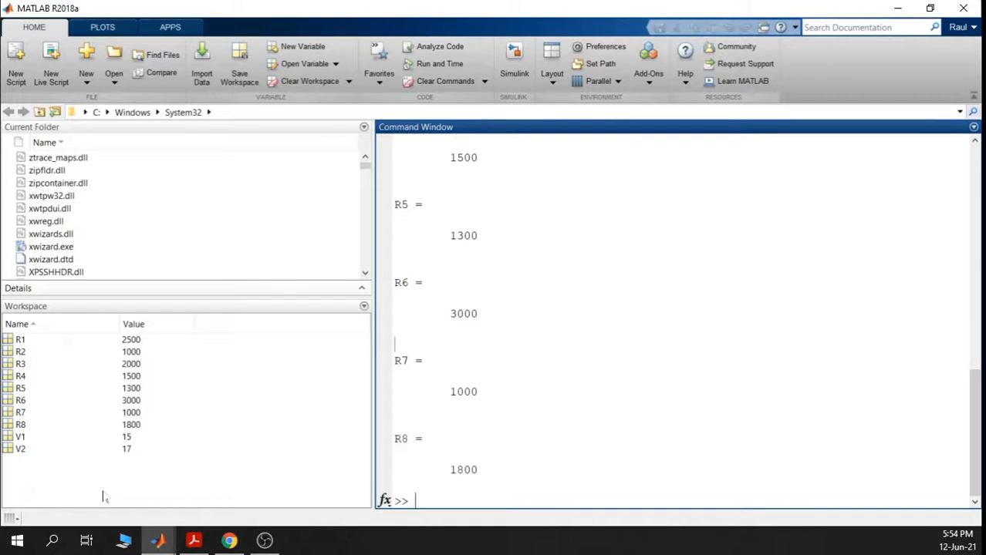
{"action": "mouse_move", "coordinate": [158, 542]}
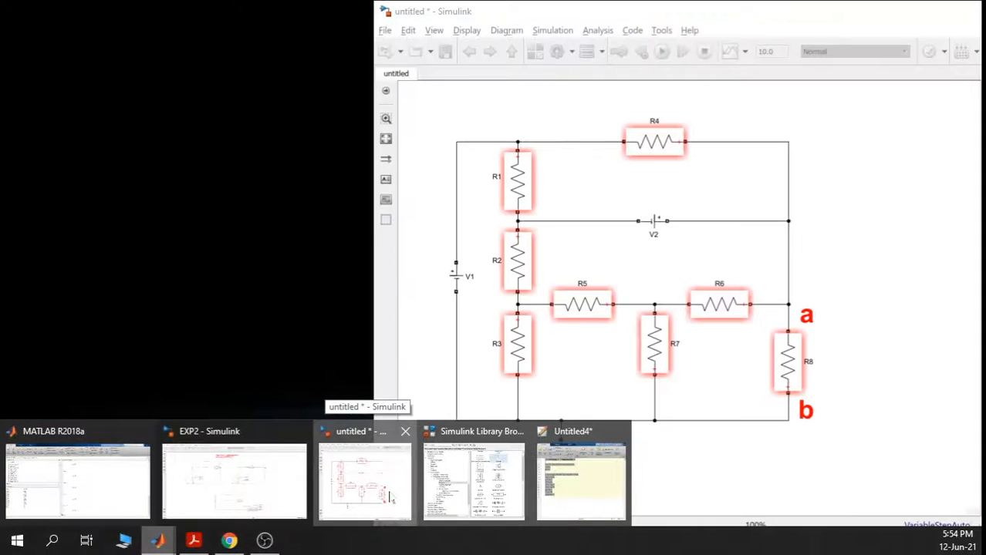
{"action": "left_click", "coordinate": [396, 499]}
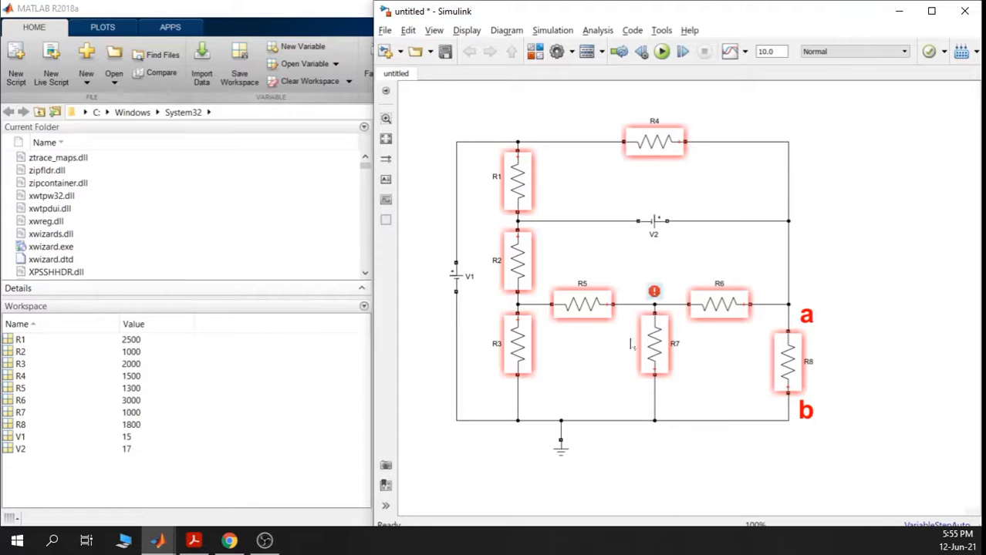
Read the voltage and current measurements required for Experimento 1 in Laboratorio4.pdf, including which resistor is the load
{"action": "left_click", "coordinate": [193, 540]}
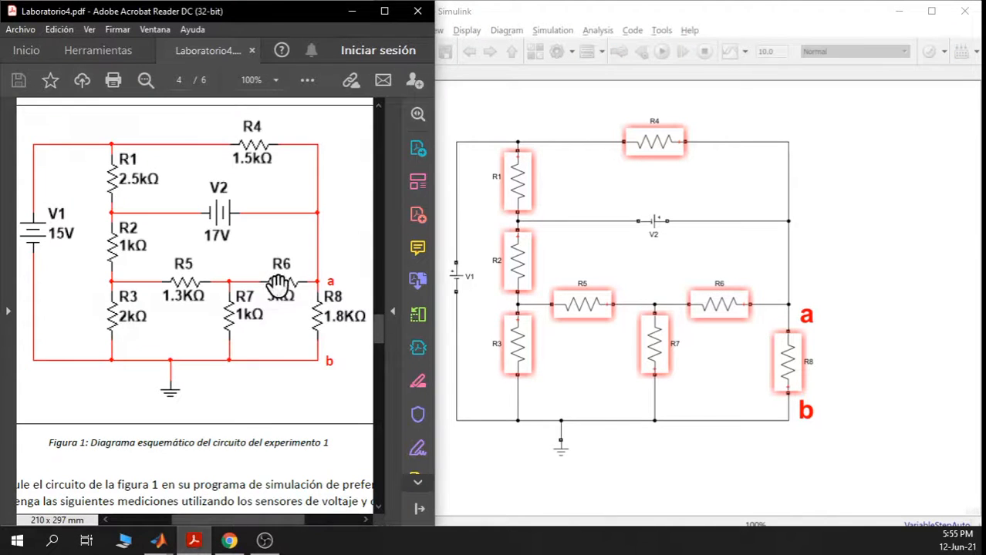
{"action": "scroll", "coordinate": [270, 332], "scroll_direction": "down", "scroll_amount": 3}
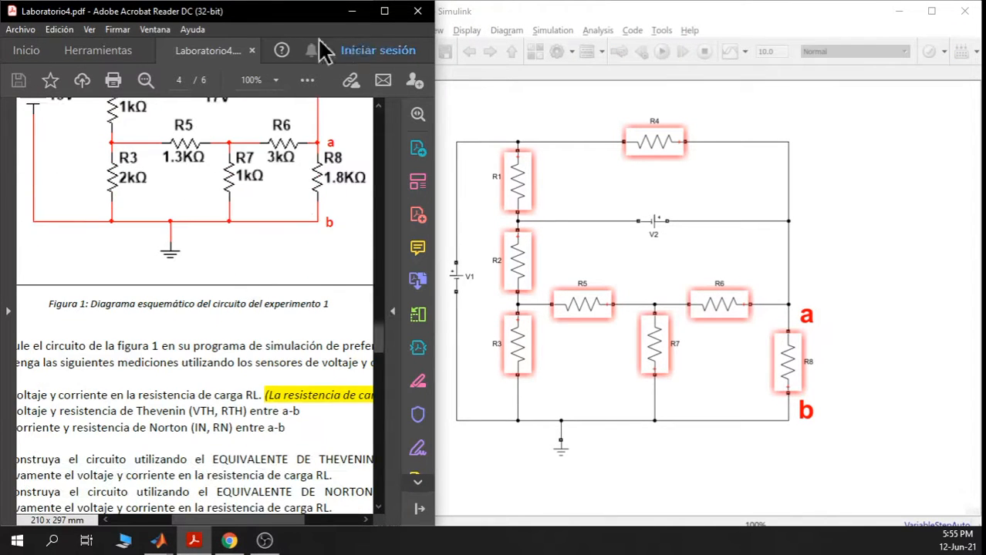
{"action": "left_click", "coordinate": [384, 11]}
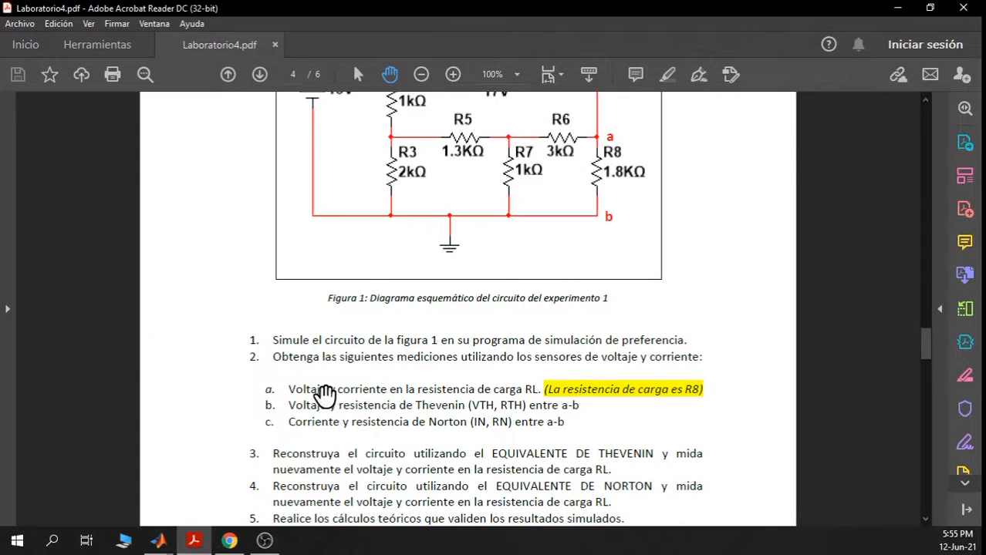
{"action": "left_click_drag", "start_coordinate": [624, 282], "coordinate": [627, 394]}
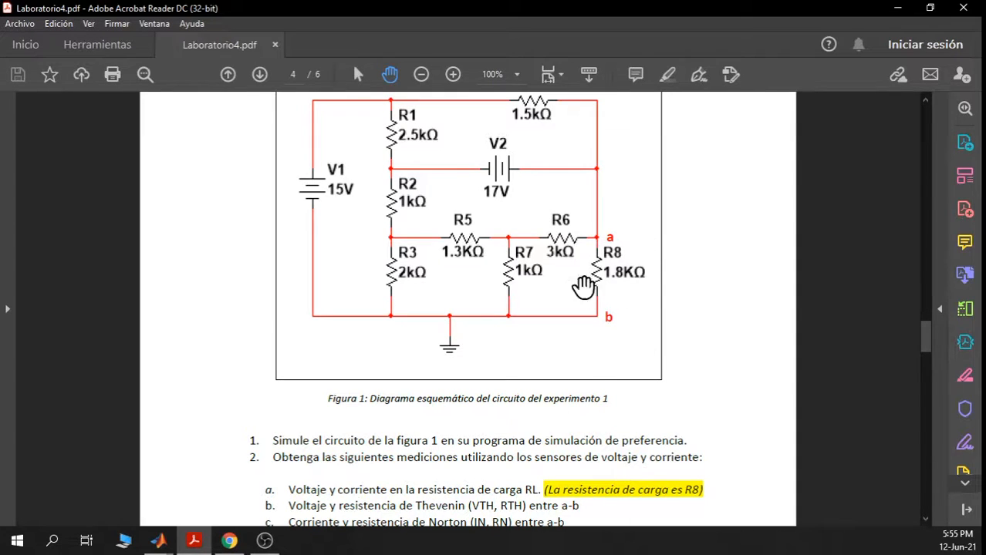
{"action": "left_click", "coordinate": [898, 9]}
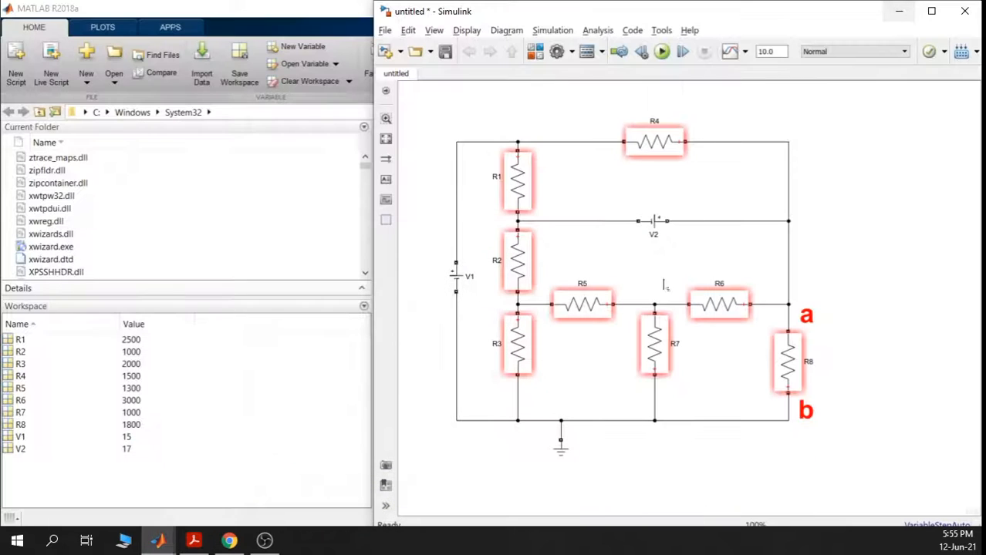
Add a Voltage Measurement block beside R8 and a Current Measurement block below terminal b from the Power Systems Measurements library
{"action": "left_click", "coordinate": [534, 51]}
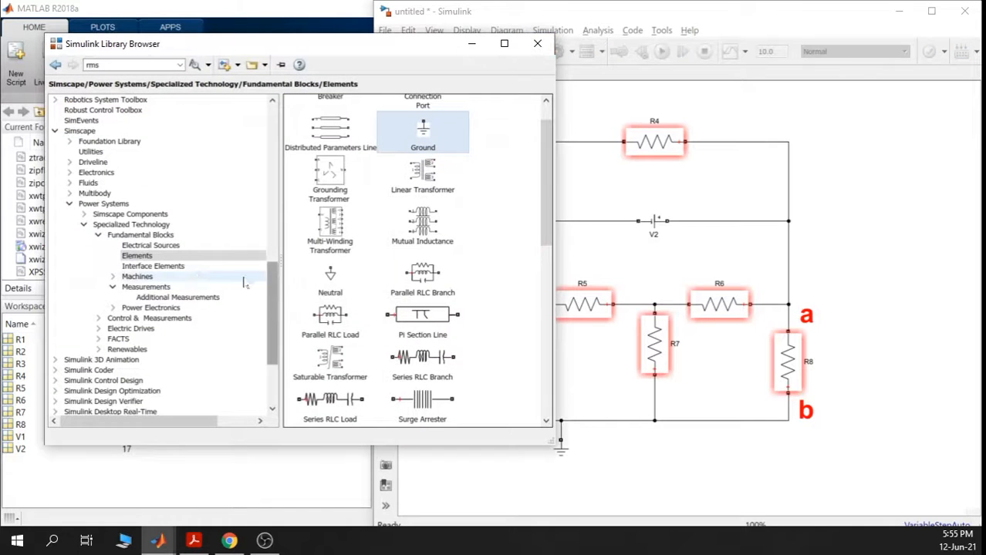
{"action": "left_click", "coordinate": [154, 266]}
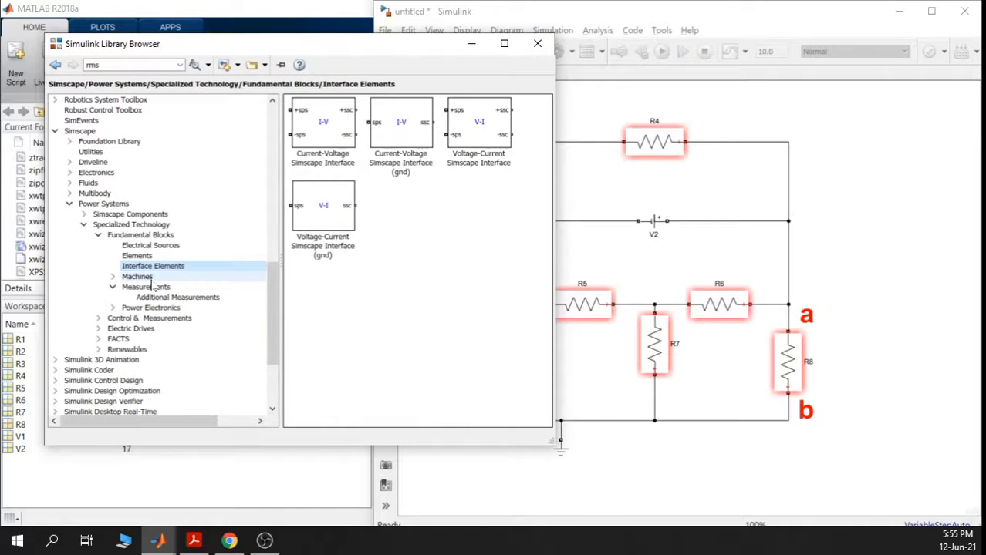
{"action": "left_click", "coordinate": [154, 287]}
{"action": "left_click_drag", "start_coordinate": [347, 309], "coordinate": [897, 340]}
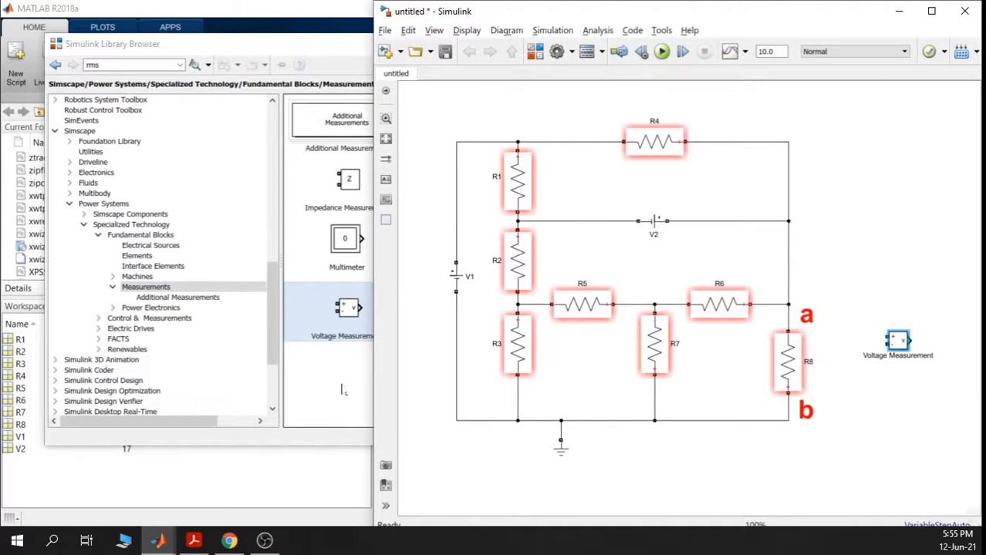
{"action": "left_click", "coordinate": [346, 365]}
{"action": "left_click_drag", "start_coordinate": [473, 130], "coordinate": [816, 478]}
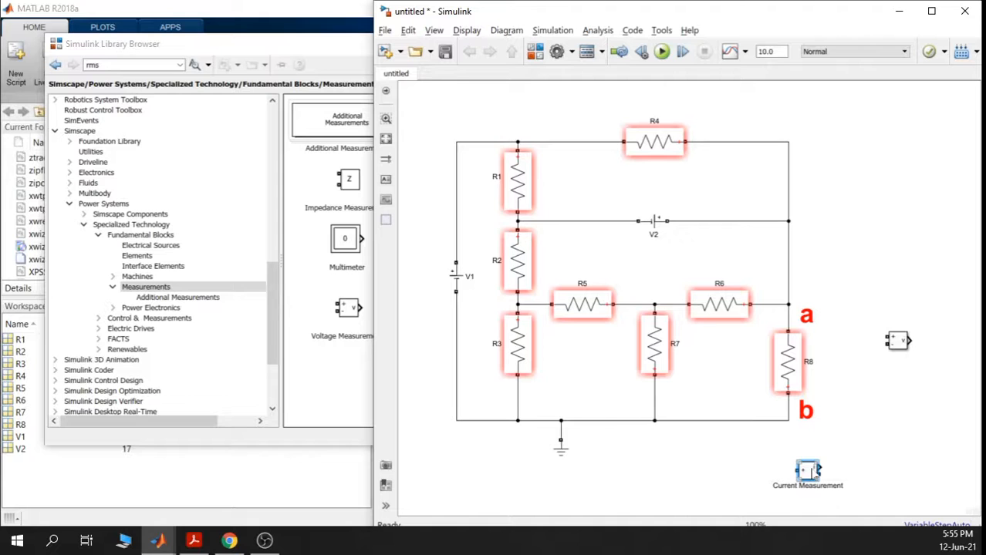
Flip the Current Measurement block both left-right and up-down
{"action": "right_click", "coordinate": [814, 470]}
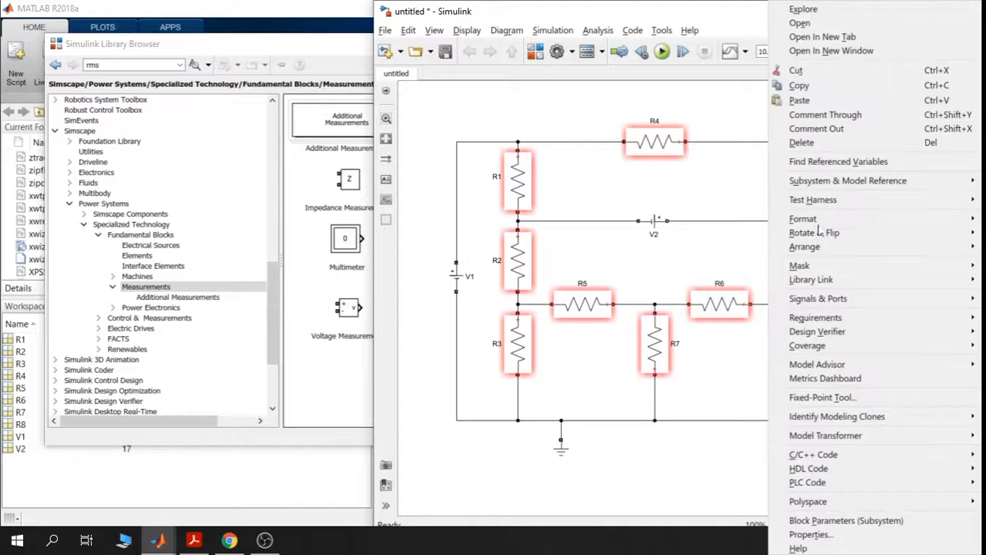
{"action": "mouse_move", "coordinate": [819, 235]}
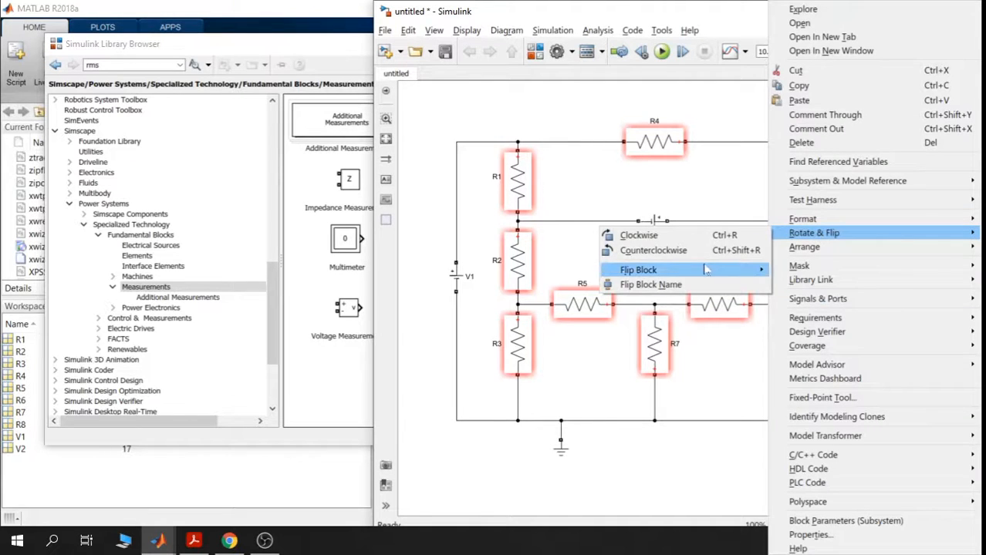
{"action": "mouse_move", "coordinate": [694, 270]}
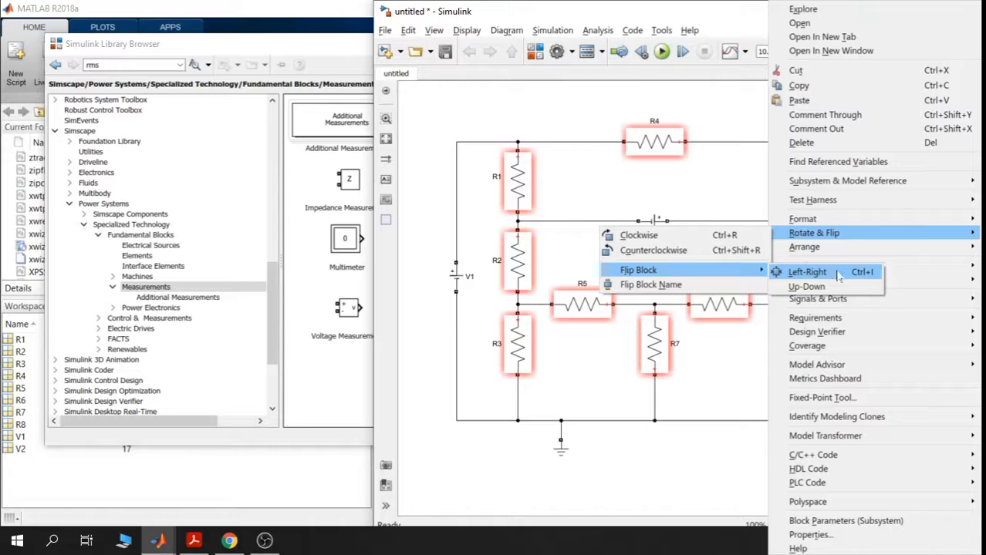
{"action": "left_click", "coordinate": [837, 274]}
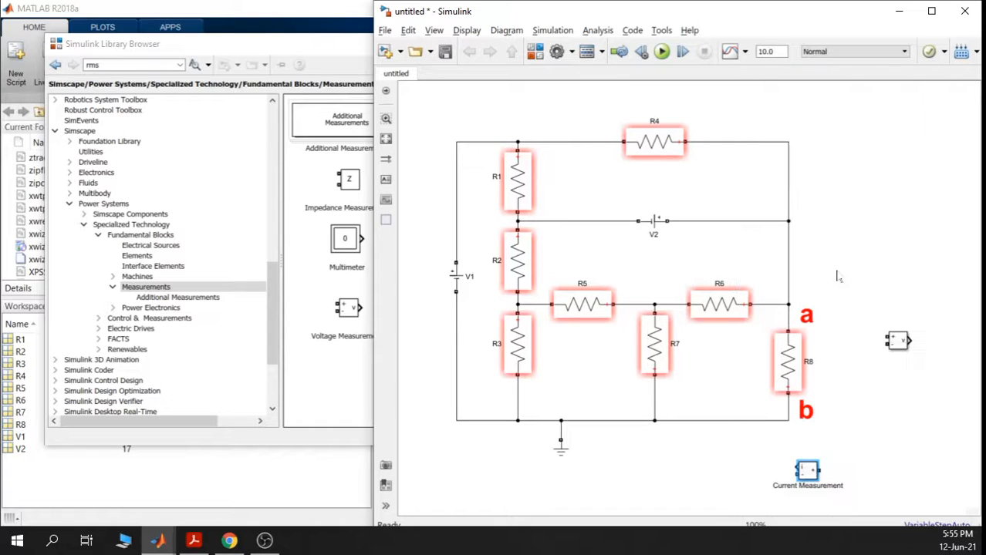
{"action": "right_click", "coordinate": [809, 472]}
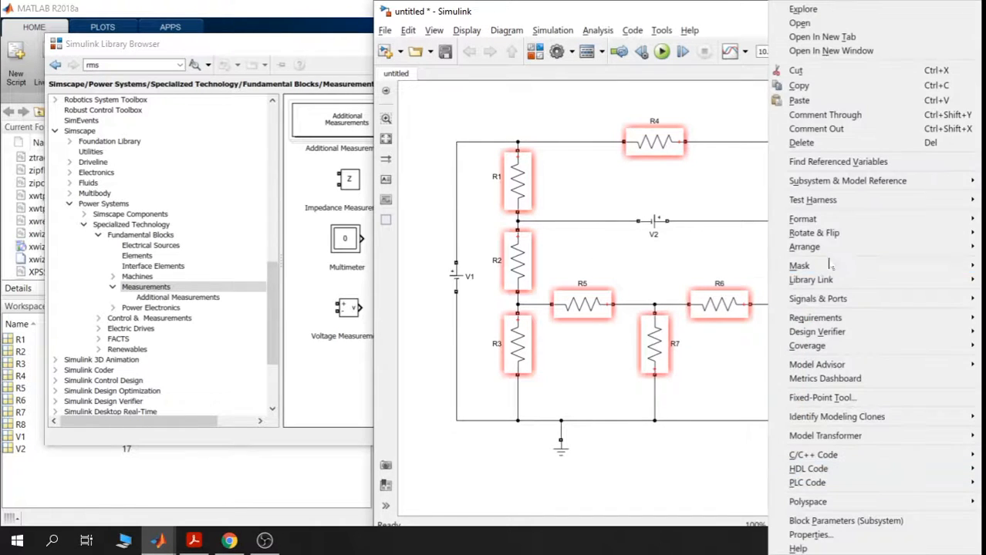
{"action": "mouse_move", "coordinate": [827, 245]}
{"action": "mouse_move", "coordinate": [719, 272]}
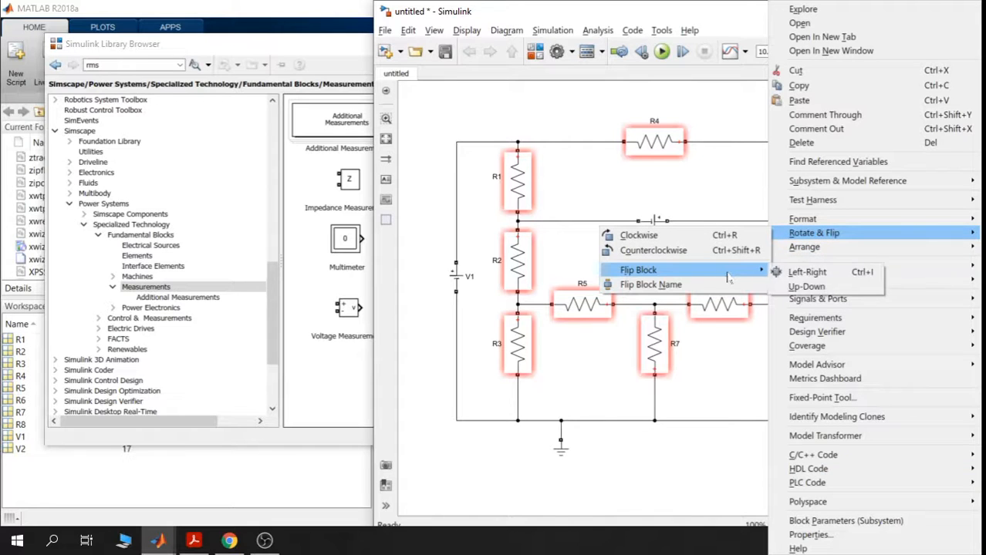
{"action": "left_click", "coordinate": [805, 287]}
Insert the Current Measurement block in series in the lower wire between R7's ground node and terminal b of R8
{"action": "mouse_move", "coordinate": [807, 472]}
{"action": "left_mouse_down"}
{"action": "mouse_move", "coordinate": [719, 449]}
{"action": "mouse_move", "coordinate": [719, 438]}
{"action": "mouse_move", "coordinate": [752, 421]}
{"action": "mouse_move", "coordinate": [699, 421]}
{"action": "left_mouse_up"}
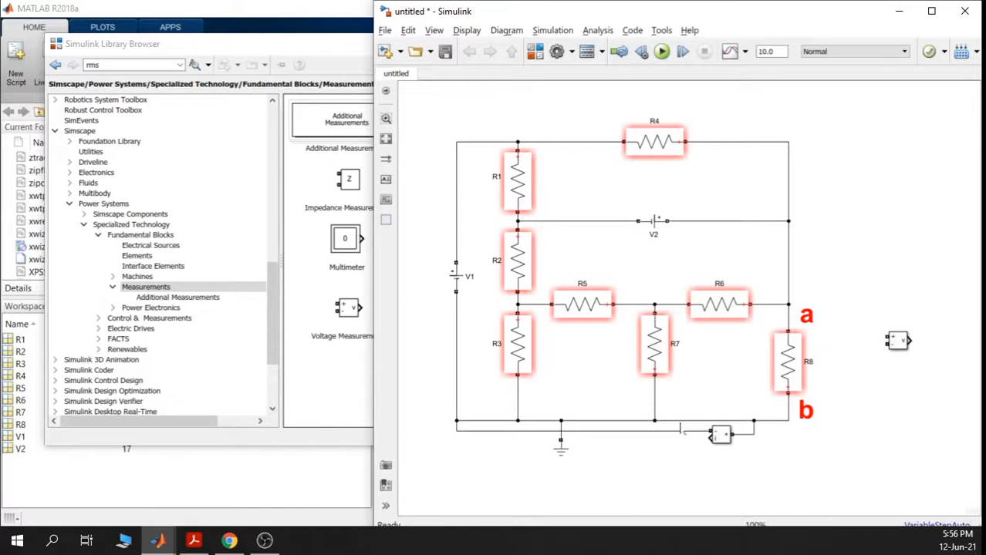
{"action": "key", "text": "ctrl+z"}
{"action": "scroll", "coordinate": [704, 437], "scroll_direction": "up", "scroll_amount": 5}
{"action": "left_click_drag", "start_coordinate": [682, 373], "coordinate": [682, 391]}
{"action": "left_click", "coordinate": [765, 391]}
{"action": "key", "text": "Delete"}
{"action": "left_click_drag", "start_coordinate": [753, 432], "coordinate": [753, 399]}
{"action": "scroll", "coordinate": [855, 434], "scroll_direction": "down", "scroll_amount": 5}
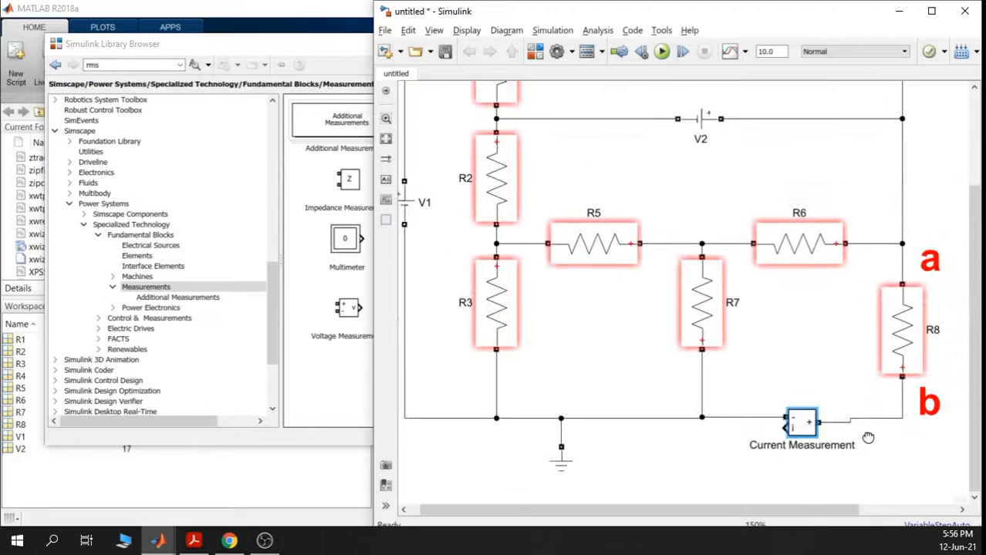
Align the wire between R7's lower node and the Current Measurement block's negative port with the ground line
{"action": "left_click_drag", "start_coordinate": [672, 410], "coordinate": [664, 401]}
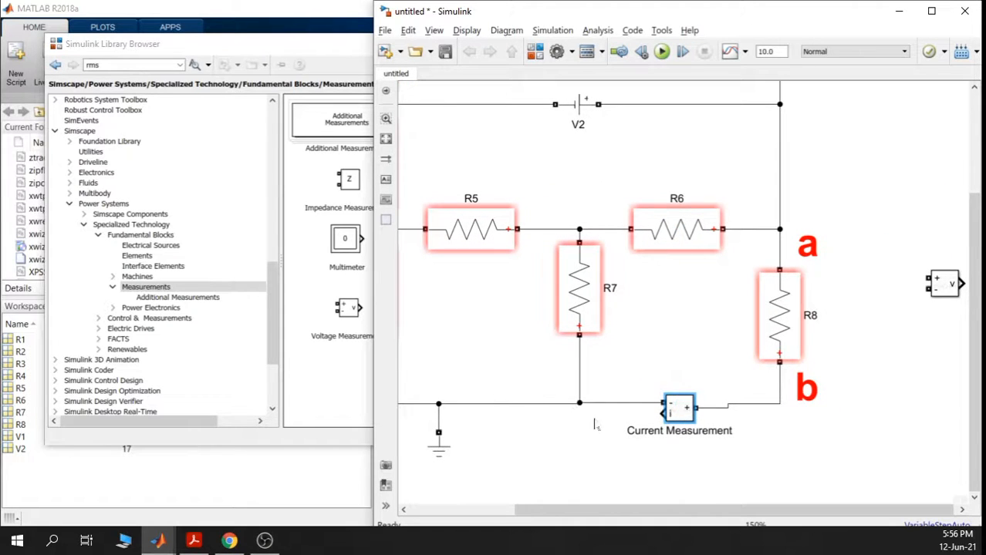
{"action": "scroll", "coordinate": [599, 414], "scroll_direction": "up", "scroll_amount": 6}
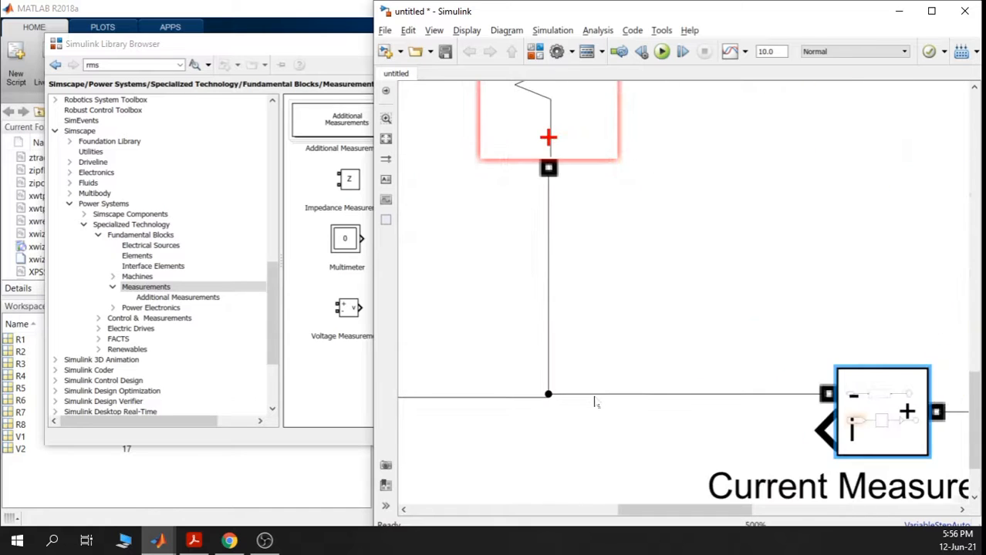
{"action": "left_click", "coordinate": [594, 399]}
{"action": "scroll", "coordinate": [760, 438], "scroll_direction": "down", "scroll_amount": 3}
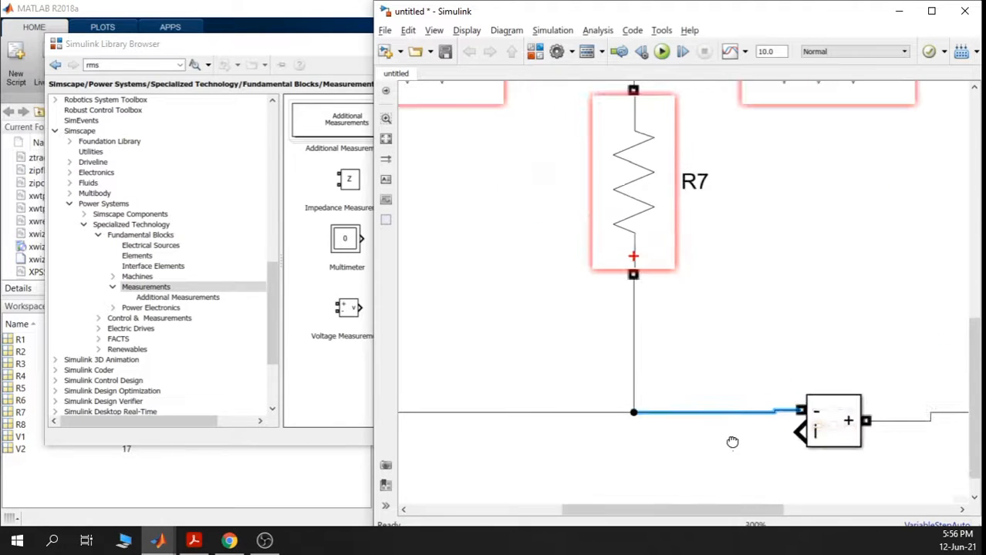
{"action": "left_click", "coordinate": [668, 414]}
{"action": "left_click_drag", "start_coordinate": [671, 414], "coordinate": [670, 405]}
{"action": "left_click", "coordinate": [573, 398]}
{"action": "left_click_drag", "start_coordinate": [572, 401], "coordinate": [570, 404]}
{"action": "left_click", "coordinate": [823, 466]}
Straighten the wire from the Current Measurement block's positive port to R8's lower terminal
{"action": "scroll", "coordinate": [799, 457], "scroll_direction": "down", "scroll_amount": 1}
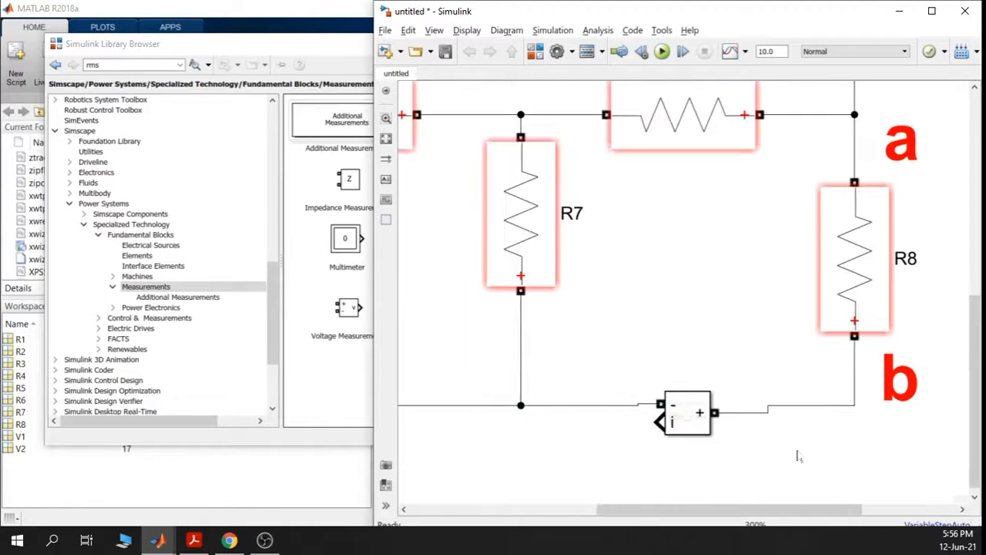
{"action": "scroll", "coordinate": [796, 455], "scroll_direction": "down", "scroll_amount": 2}
{"action": "left_click", "coordinate": [806, 424]}
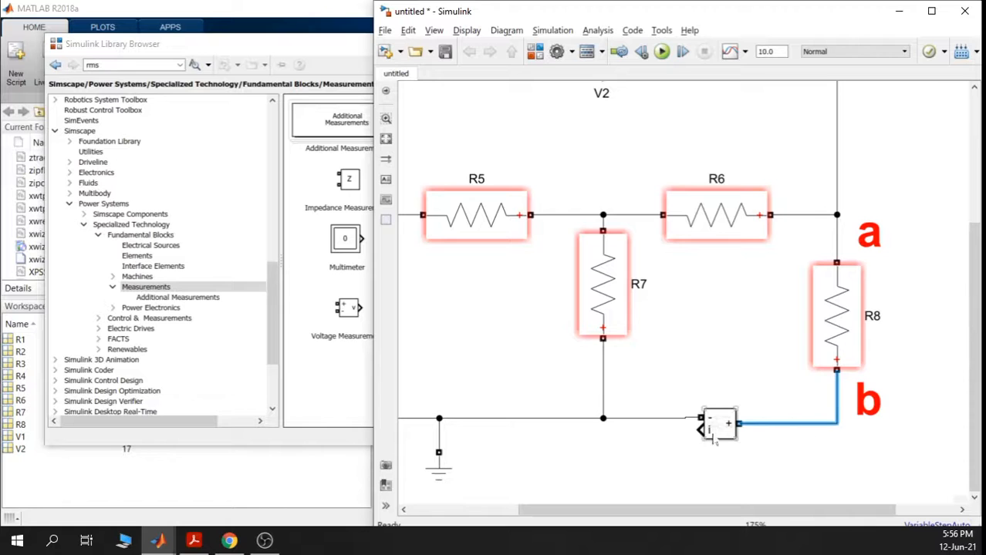
Add a Display block from the Simulink Sinks below the Current Measurement block, facing its input right, and connect it to the current output
{"action": "scroll", "coordinate": [783, 445], "scroll_direction": "down", "scroll_amount": 2}
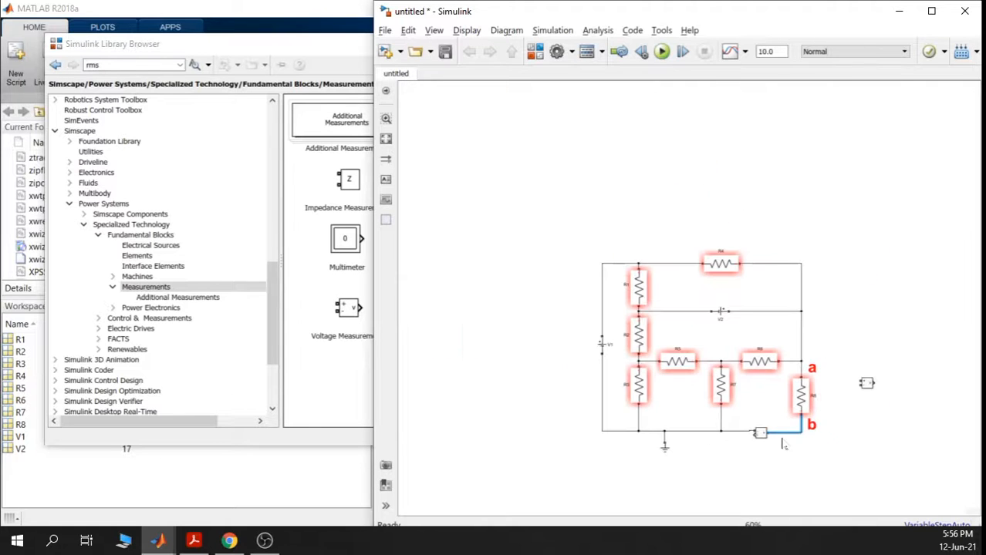
{"action": "scroll", "coordinate": [823, 423], "scroll_direction": "up", "scroll_amount": 3}
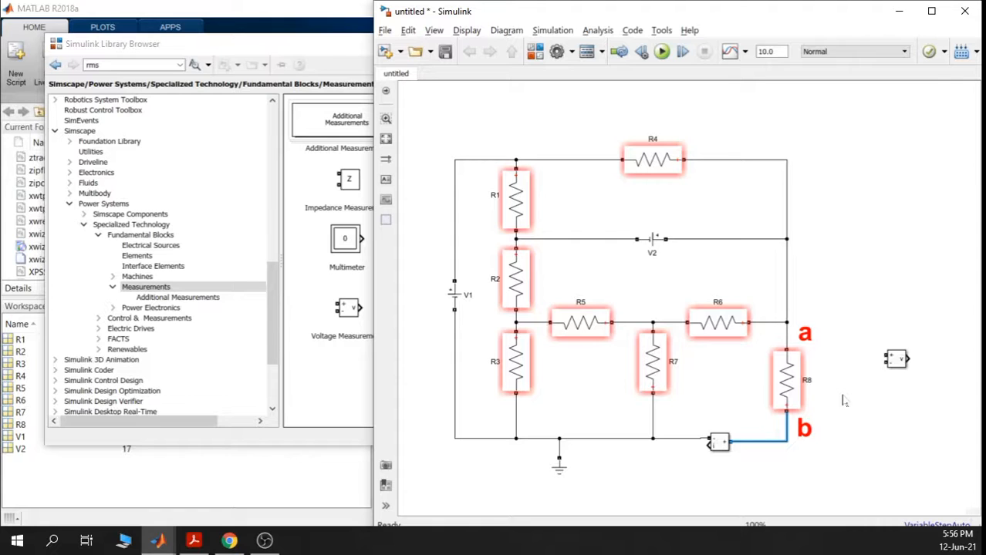
{"action": "scroll", "coordinate": [841, 414], "scroll_direction": "down", "scroll_amount": 3}
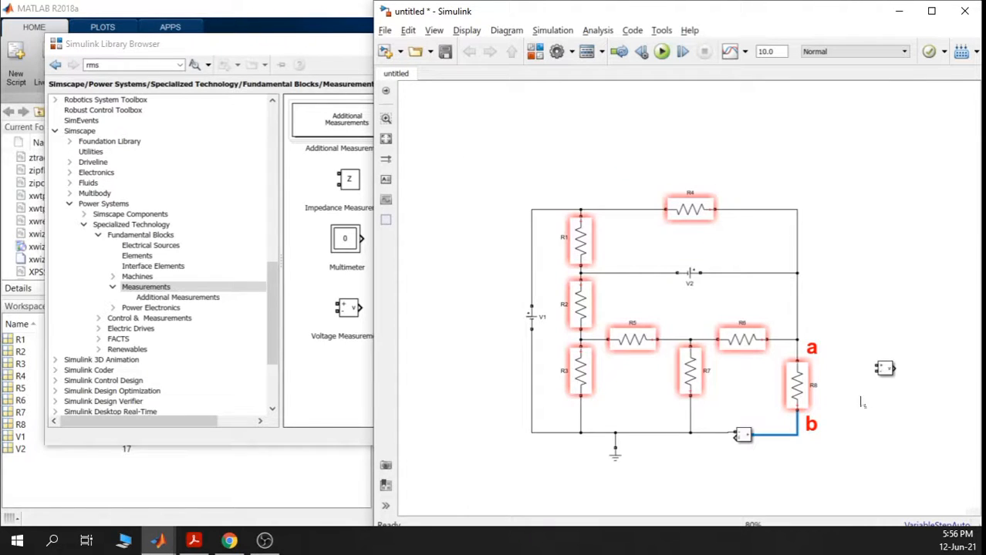
{"action": "left_click", "coordinate": [535, 52]}
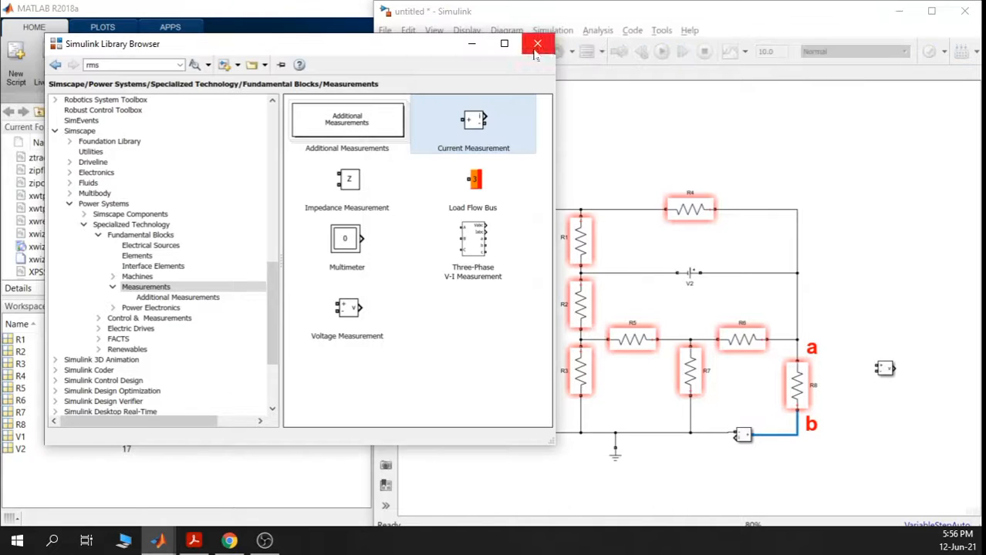
{"action": "left_click_drag", "start_coordinate": [275, 271], "coordinate": [276, 118]}
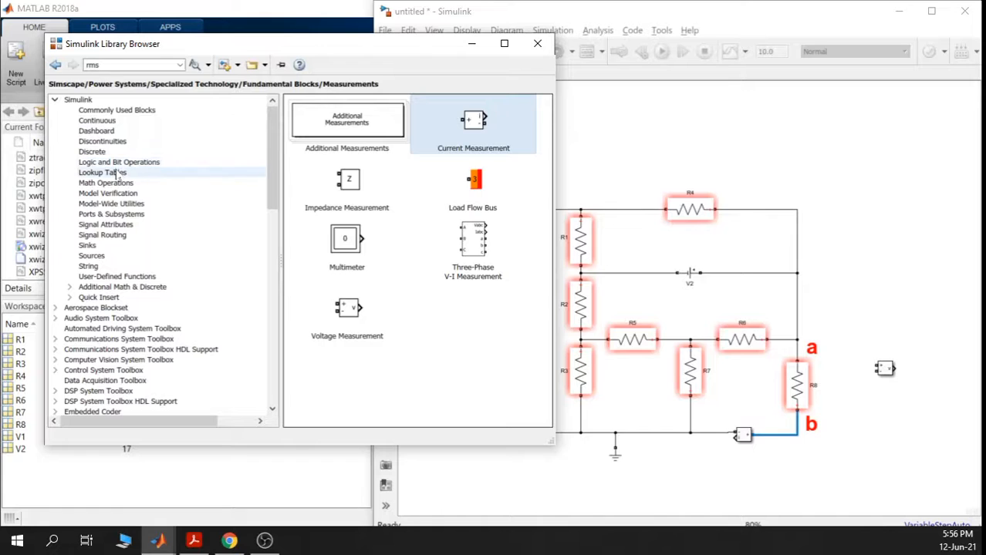
{"action": "left_click", "coordinate": [100, 246]}
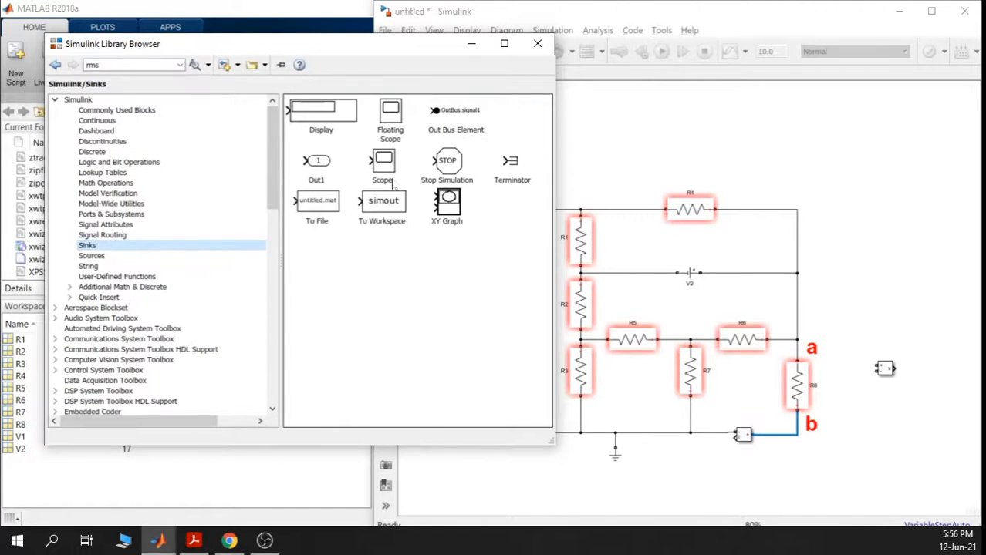
{"action": "left_click_drag", "start_coordinate": [339, 122], "coordinate": [725, 472]}
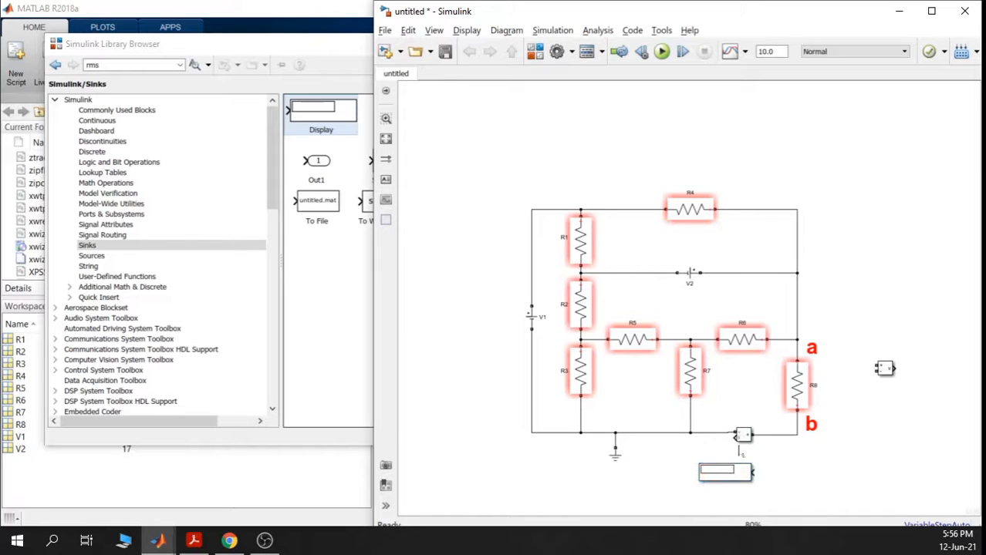
{"action": "left_click_drag", "start_coordinate": [734, 437], "coordinate": [755, 468]}
Place the Voltage Measurement block beside R8 and connect its positive port to the wire just above R8
{"action": "left_click_drag", "start_coordinate": [885, 376], "coordinate": [874, 392]}
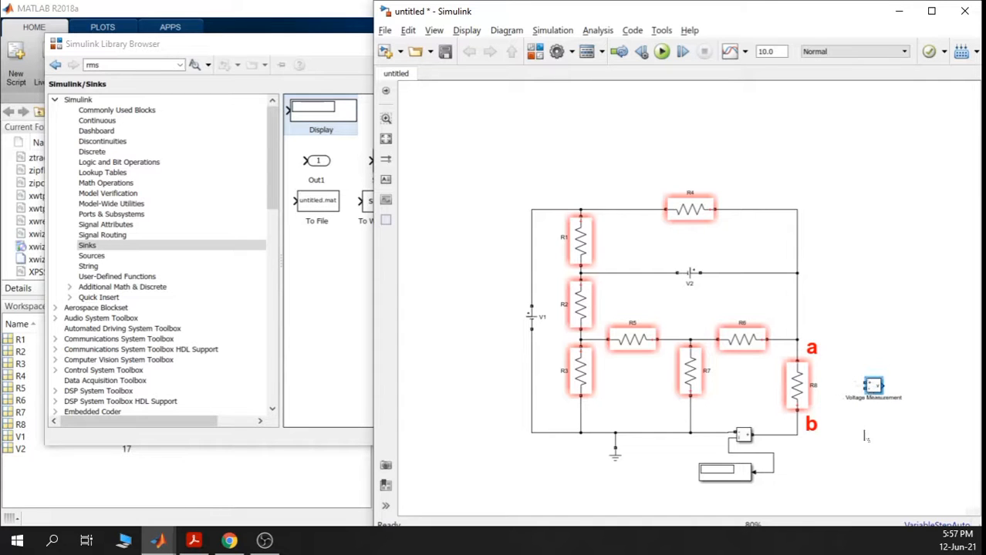
{"action": "scroll", "coordinate": [829, 378], "scroll_direction": "up", "scroll_amount": 5}
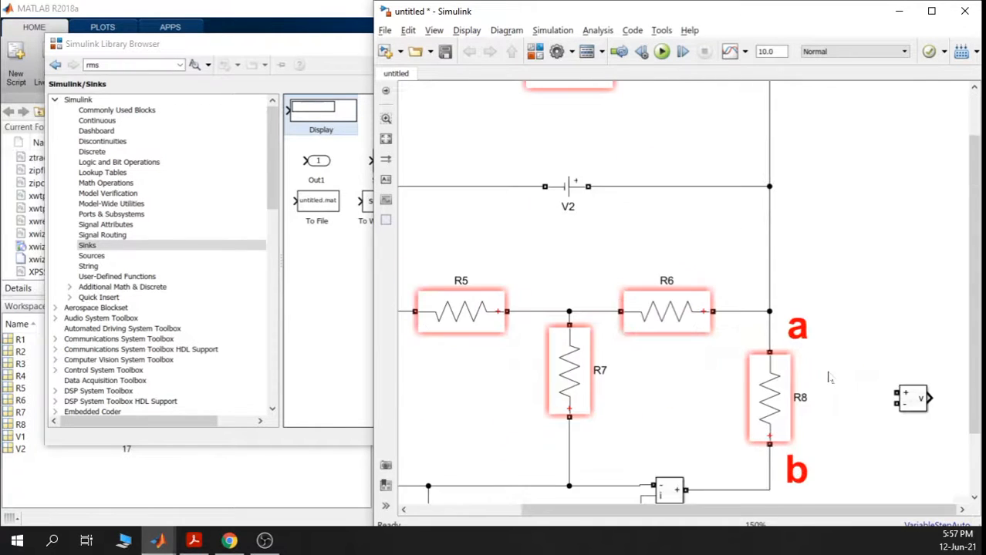
{"action": "left_click_drag", "start_coordinate": [791, 327], "coordinate": [788, 294]}
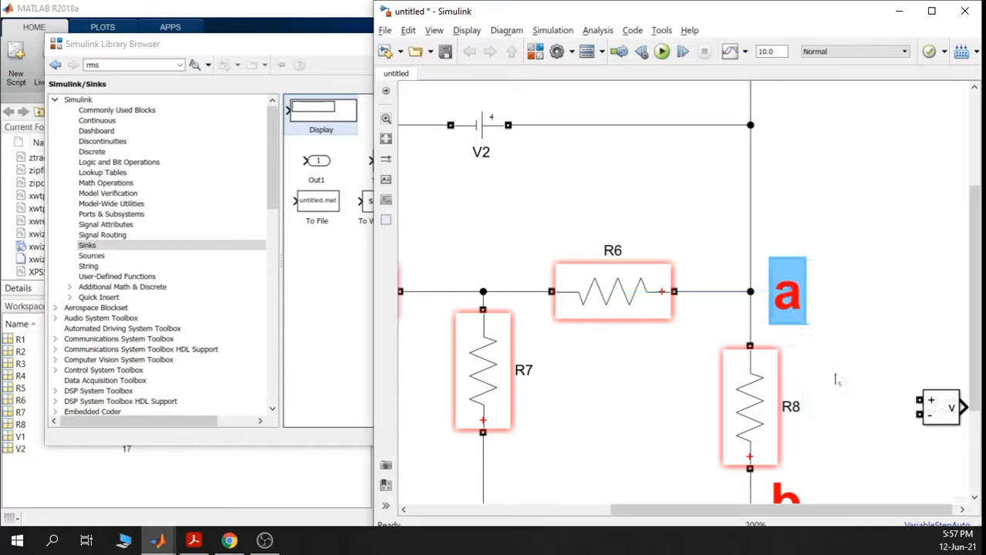
{"action": "left_click", "coordinate": [853, 391]}
{"action": "left_click_drag", "start_coordinate": [918, 399], "coordinate": [752, 325]}
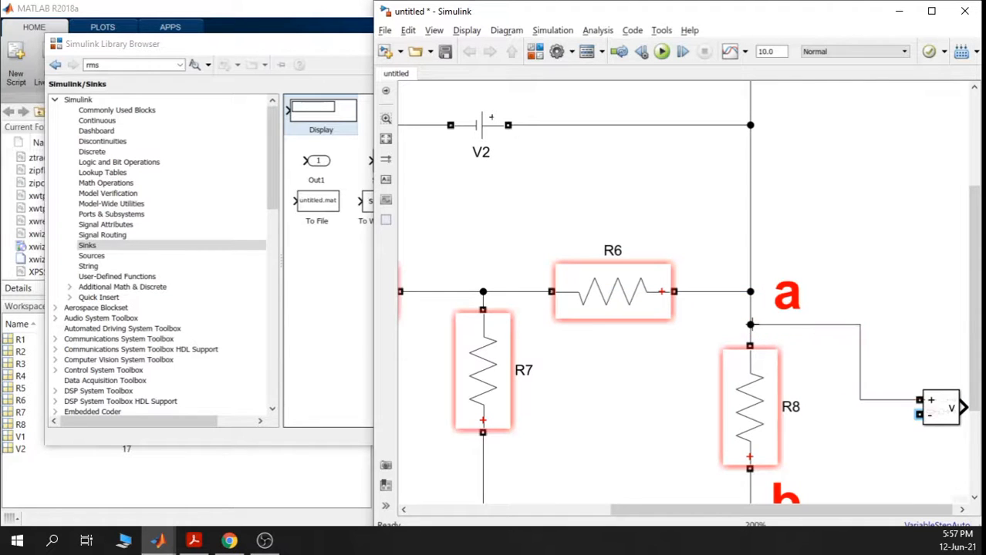
Align the voltmeter's positive wire with node a and connect its negative port to the wire below R8, shifting labels a and b clear
{"action": "scroll", "coordinate": [752, 324], "scroll_direction": "down", "scroll_amount": 3}
{"action": "left_click", "coordinate": [737, 236]}
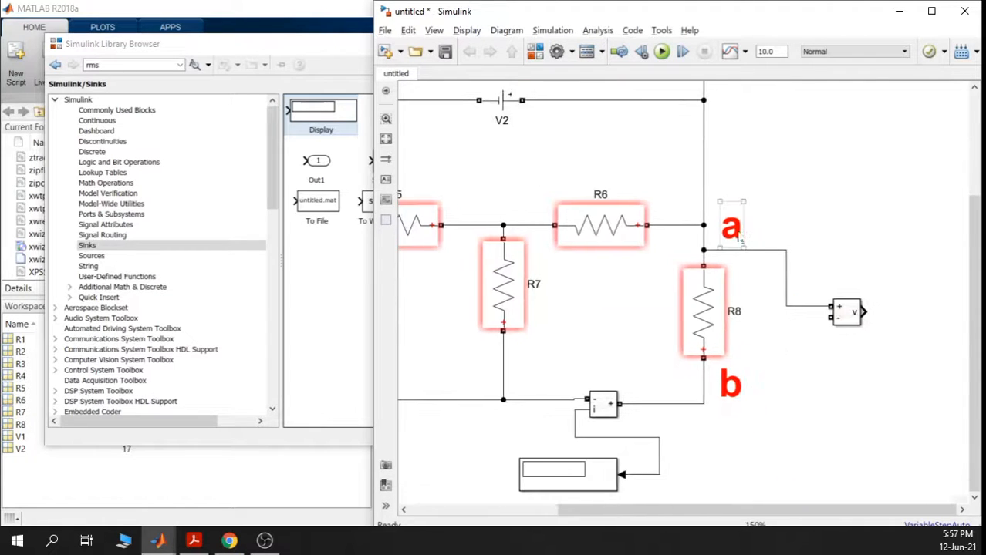
{"action": "mouse_move", "coordinate": [737, 236]}
{"action": "left_mouse_down"}
{"action": "mouse_move", "coordinate": [737, 203]}
{"action": "mouse_move", "coordinate": [736, 235]}
{"action": "left_mouse_up"}
{"action": "left_click", "coordinate": [735, 252]}
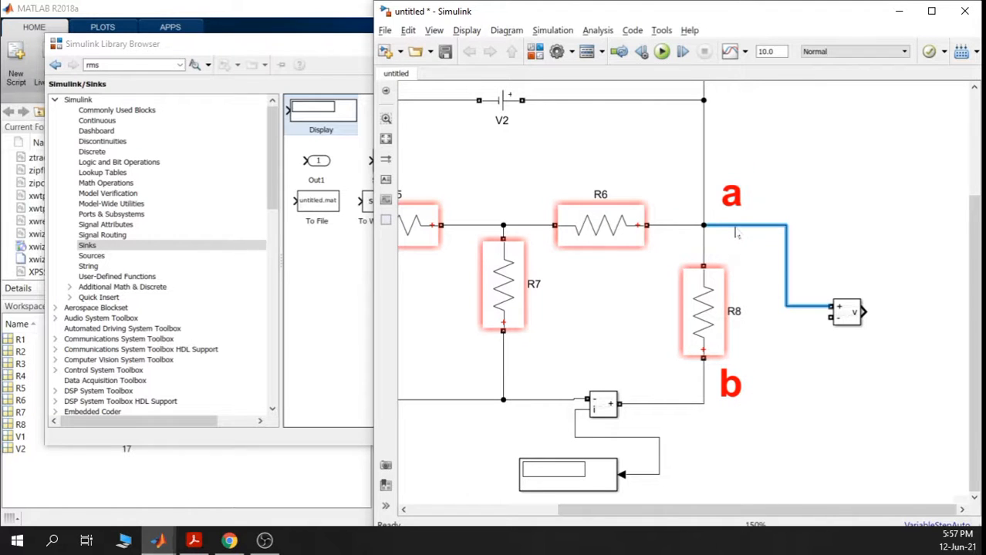
{"action": "left_click_drag", "start_coordinate": [737, 390], "coordinate": [737, 381]}
{"action": "left_click_drag", "start_coordinate": [830, 317], "coordinate": [704, 404]}
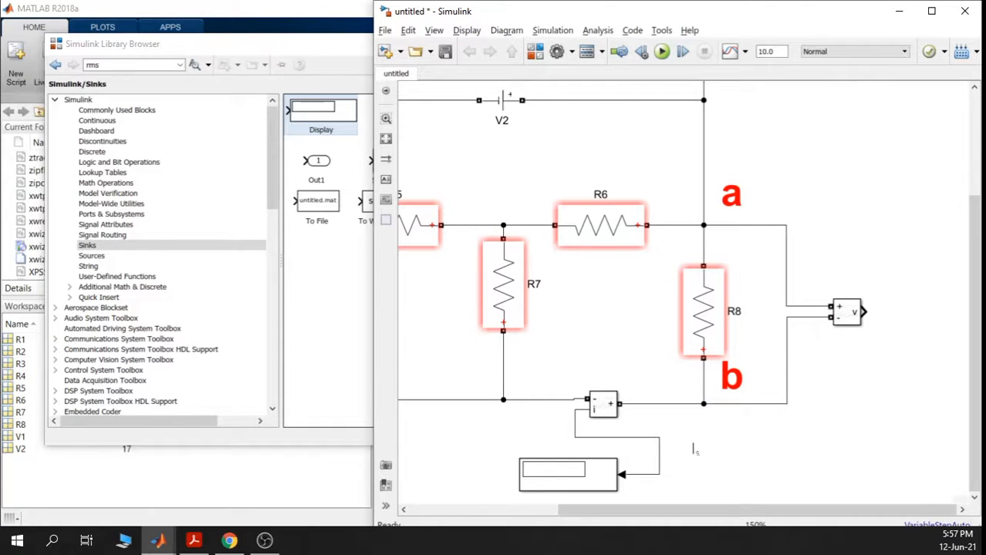
Duplicate the current Display block beside the Voltage Measurement block and connect the copy to the voltage output
{"action": "left_click", "coordinate": [601, 476]}
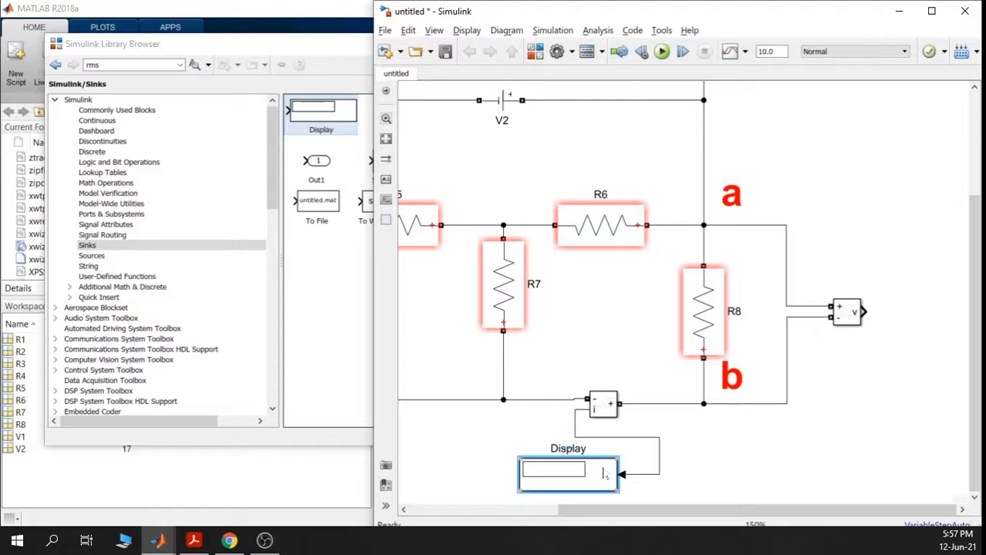
{"action": "key", "text": "ctrl+v"}
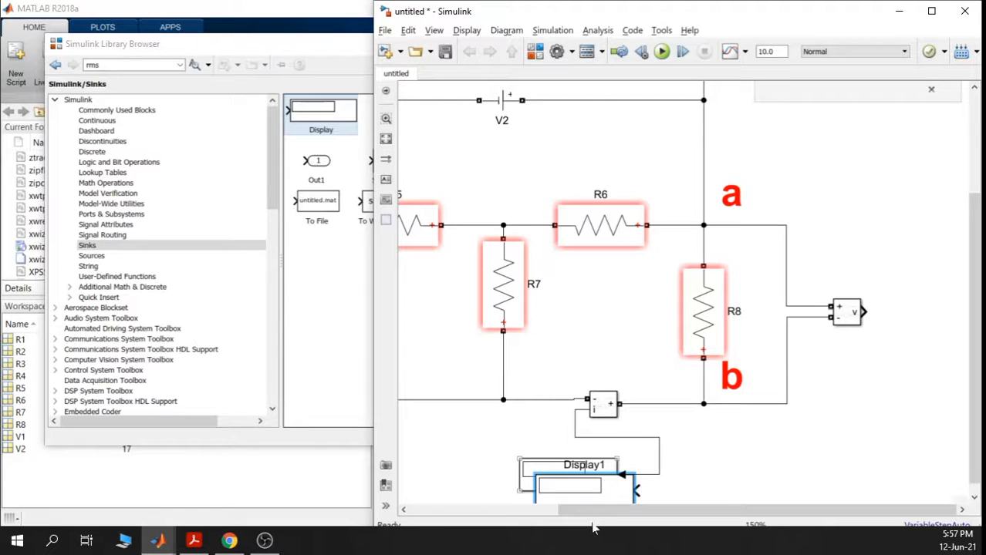
{"action": "left_click_drag", "start_coordinate": [591, 496], "coordinate": [936, 319]}
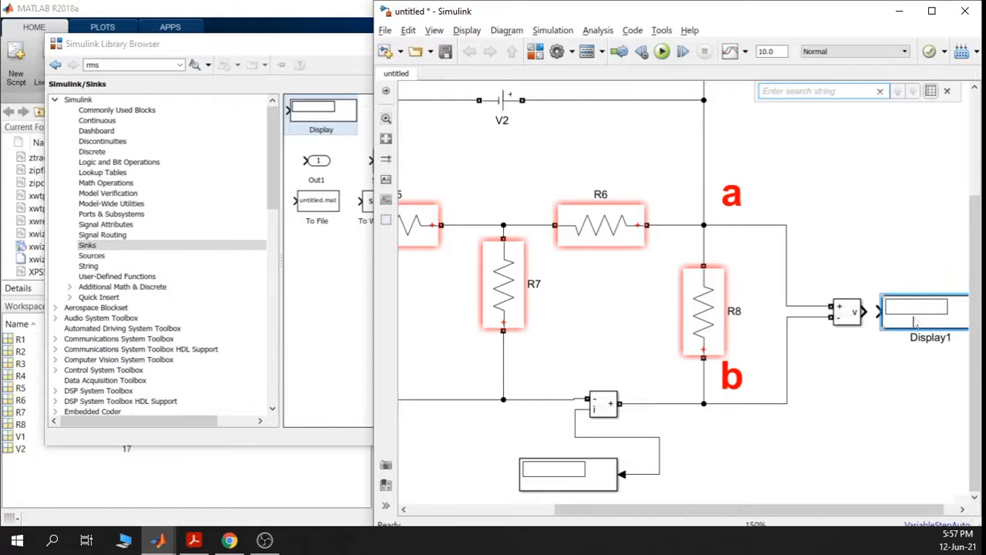
{"action": "left_click_drag", "start_coordinate": [867, 311], "coordinate": [879, 312]}
{"action": "scroll", "coordinate": [907, 391], "scroll_direction": "down", "scroll_amount": 2}
{"action": "left_click_drag", "start_coordinate": [881, 369], "coordinate": [747, 385]}
{"action": "left_click", "coordinate": [790, 401]}
{"action": "key", "text": "space"}
{"action": "left_click", "coordinate": [802, 372]}
{"action": "left_click", "coordinate": [786, 401]}
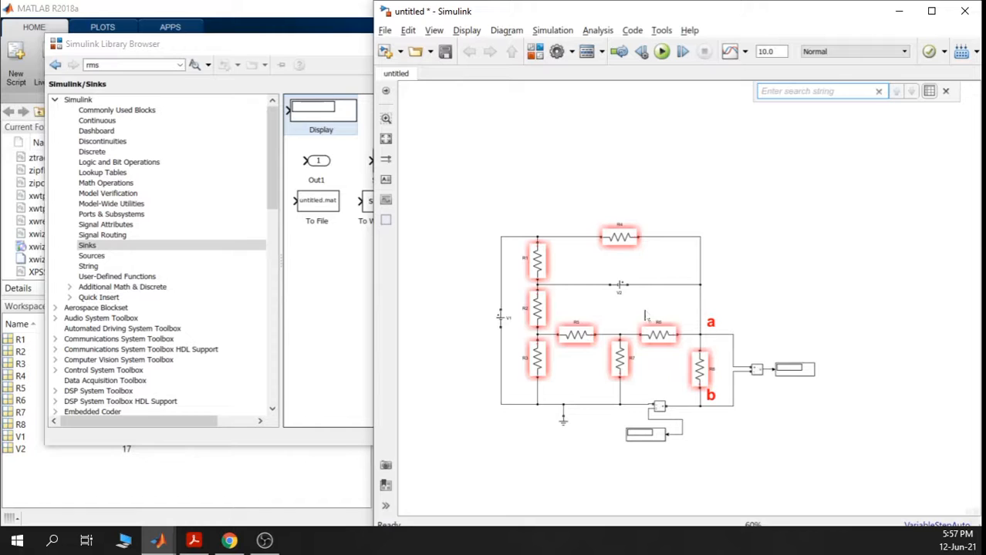
Set the simulation stop time to 0.1, run the model and check the diagnostics for the cause of the errors
{"action": "scroll", "coordinate": [620, 397], "scroll_direction": "up", "scroll_amount": 3}
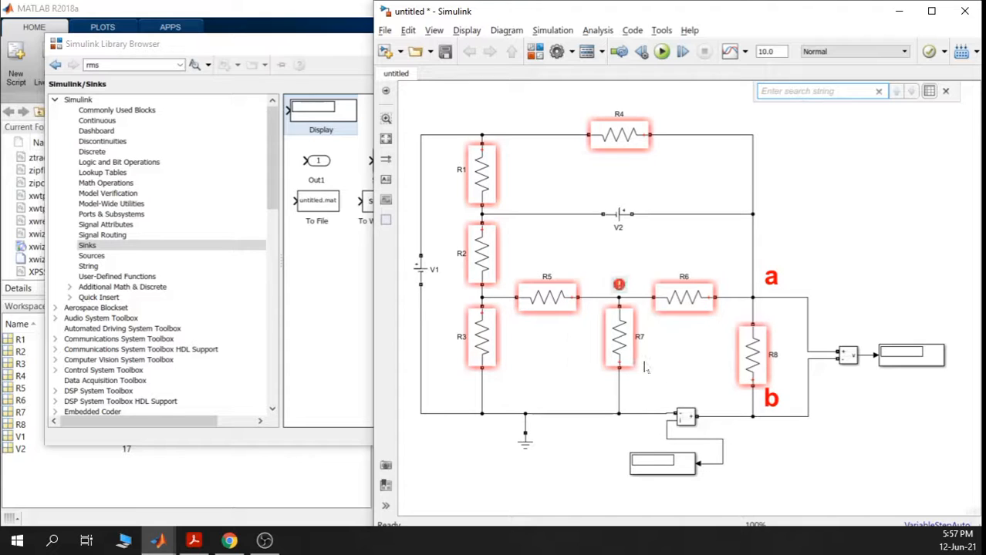
{"action": "double_click", "coordinate": [769, 52]}
{"action": "type", "text": "0.1"}
{"action": "left_click", "coordinate": [662, 52]}
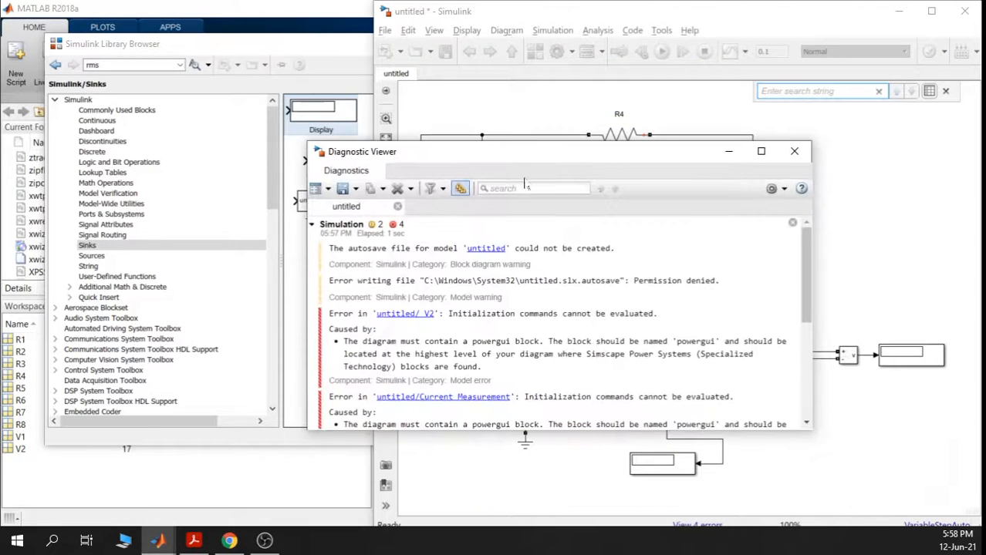
{"action": "left_click_drag", "start_coordinate": [467, 340], "coordinate": [343, 341]}
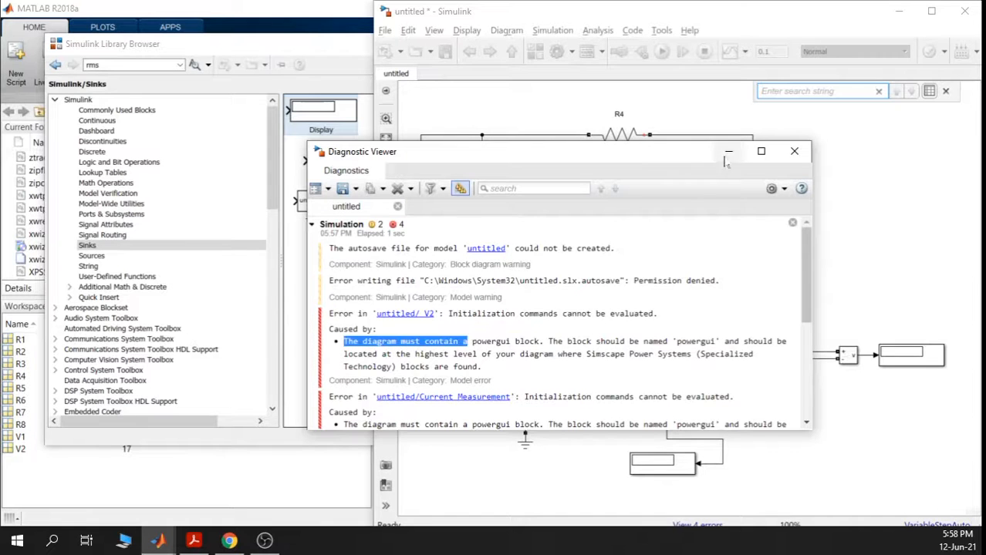
{"action": "left_click", "coordinate": [728, 151]}
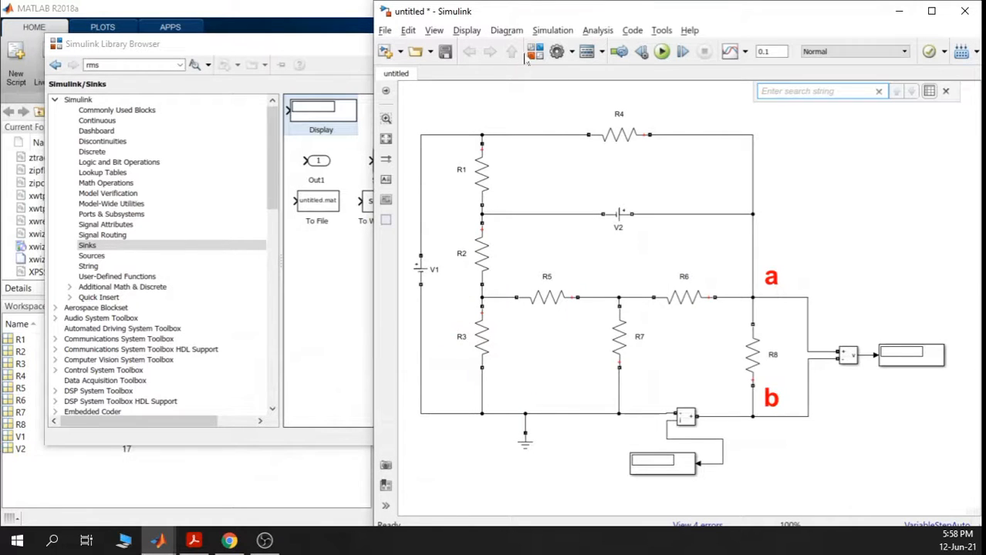
Add the powergui block from the Simscape Power Systems Specialized Technology Fundamental Blocks above the circuit and rerun the simulation
{"action": "left_click", "coordinate": [330, 249]}
{"action": "scroll", "coordinate": [162, 322], "scroll_direction": "down", "scroll_amount": 4}
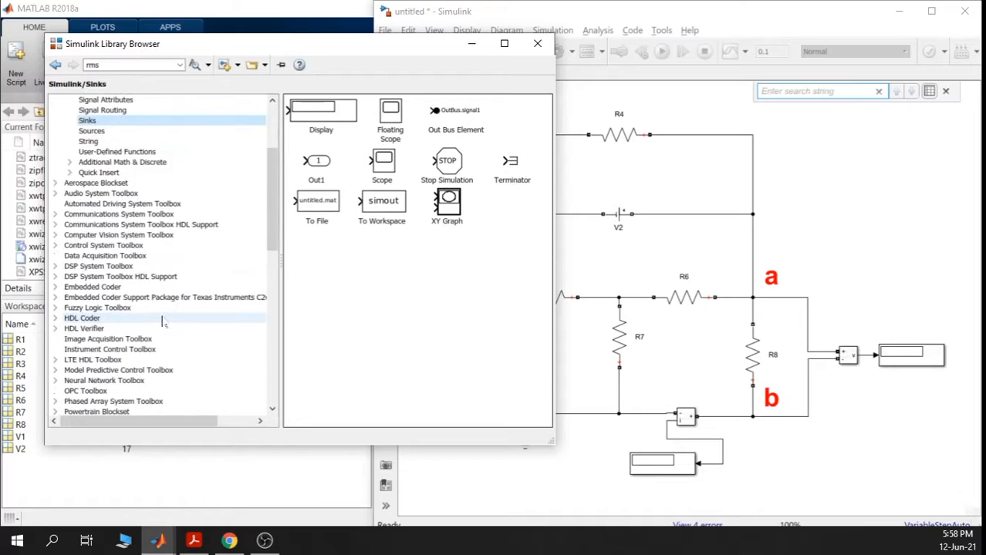
{"action": "scroll", "coordinate": [162, 323], "scroll_direction": "down", "scroll_amount": 8}
{"action": "left_click", "coordinate": [85, 225]}
{"action": "scroll", "coordinate": [93, 224], "scroll_direction": "down", "scroll_amount": 3}
{"action": "left_click", "coordinate": [114, 205]}
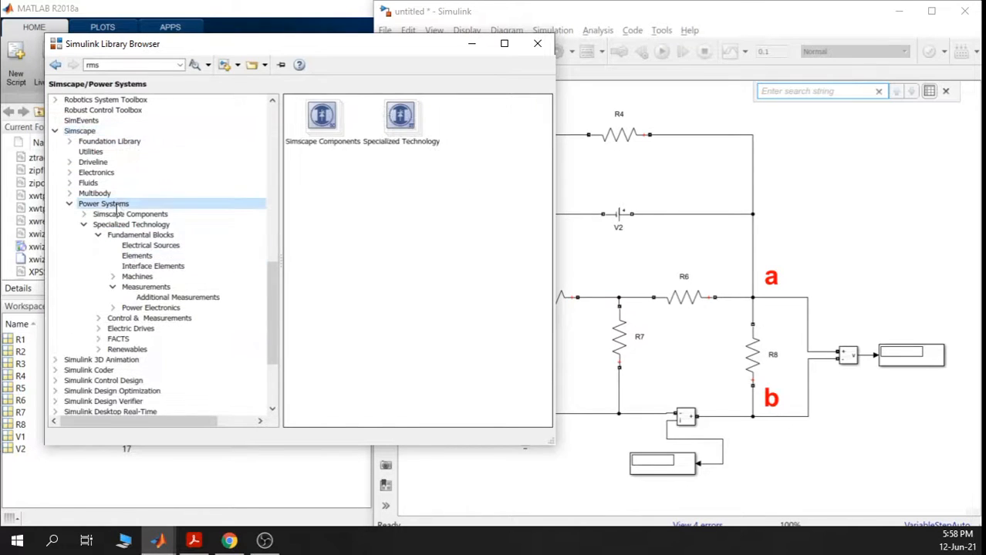
{"action": "double_click", "coordinate": [401, 126]}
{"action": "double_click", "coordinate": [331, 172]}
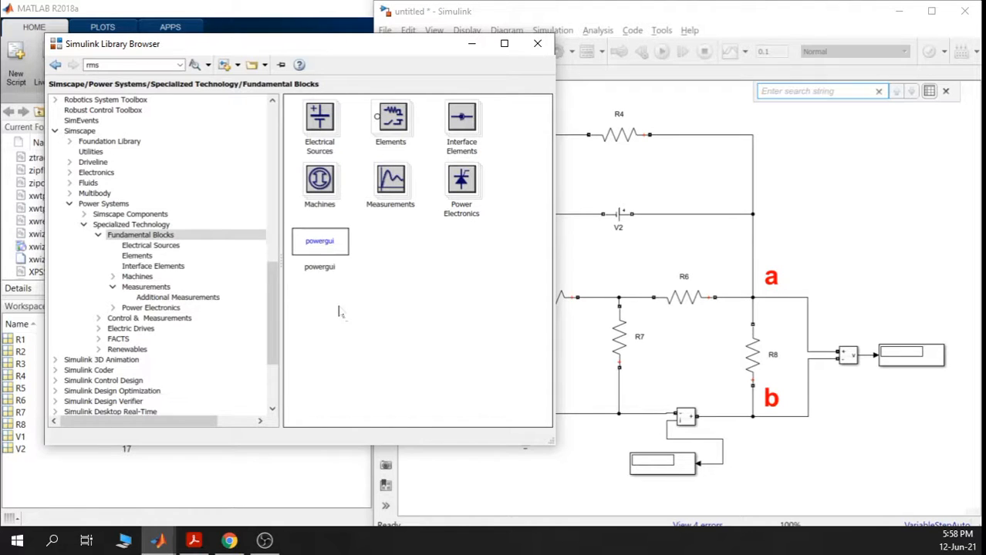
{"action": "left_click_drag", "start_coordinate": [319, 270], "coordinate": [457, 101]}
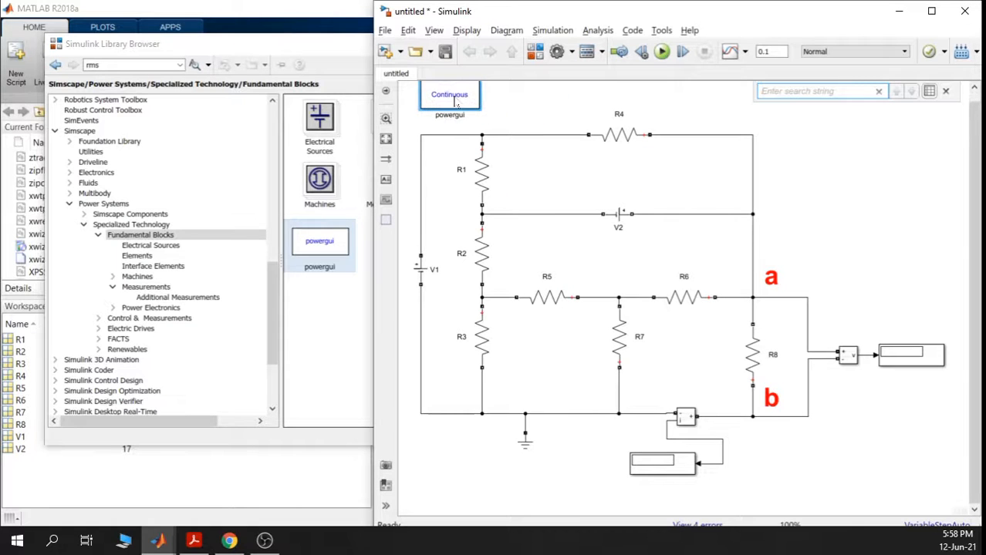
{"action": "scroll", "coordinate": [812, 213], "scroll_direction": "down", "scroll_amount": 4}
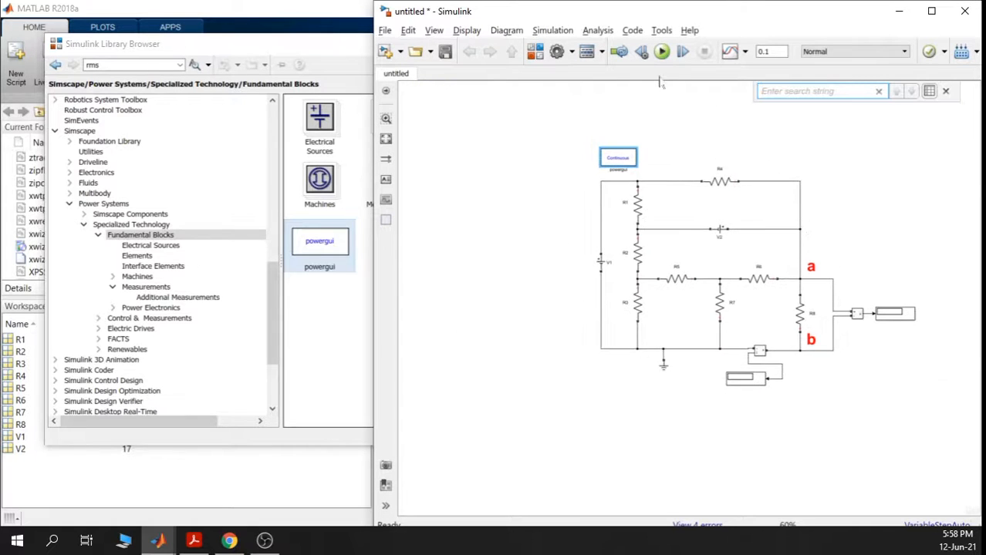
{"action": "left_click", "coordinate": [661, 52]}
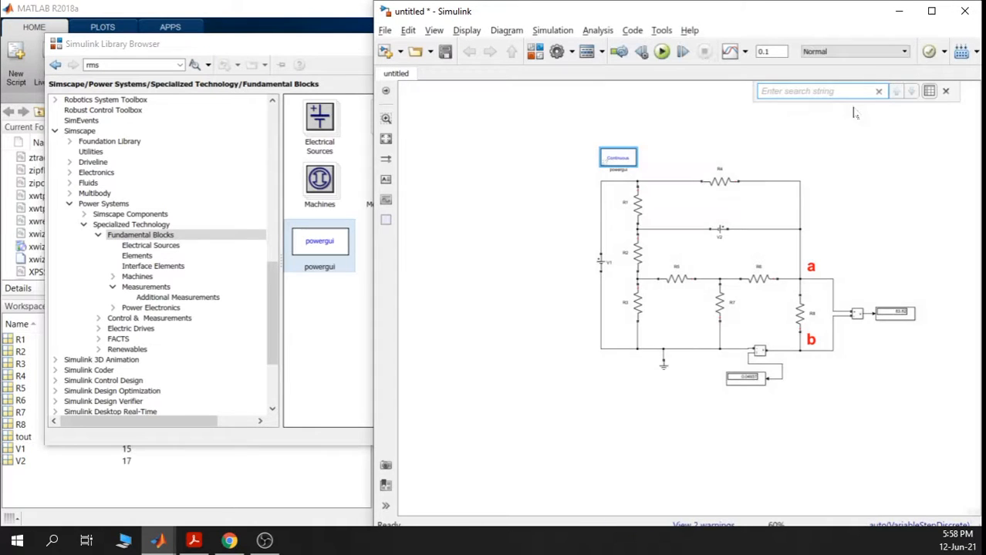
Examine the voltage and current displays for load resistor R8 and the completed circuit around terminals a and b
{"action": "scroll", "coordinate": [884, 304], "scroll_direction": "up", "scroll_amount": 3}
{"action": "scroll", "coordinate": [879, 231], "scroll_direction": "down", "scroll_amount": 1}
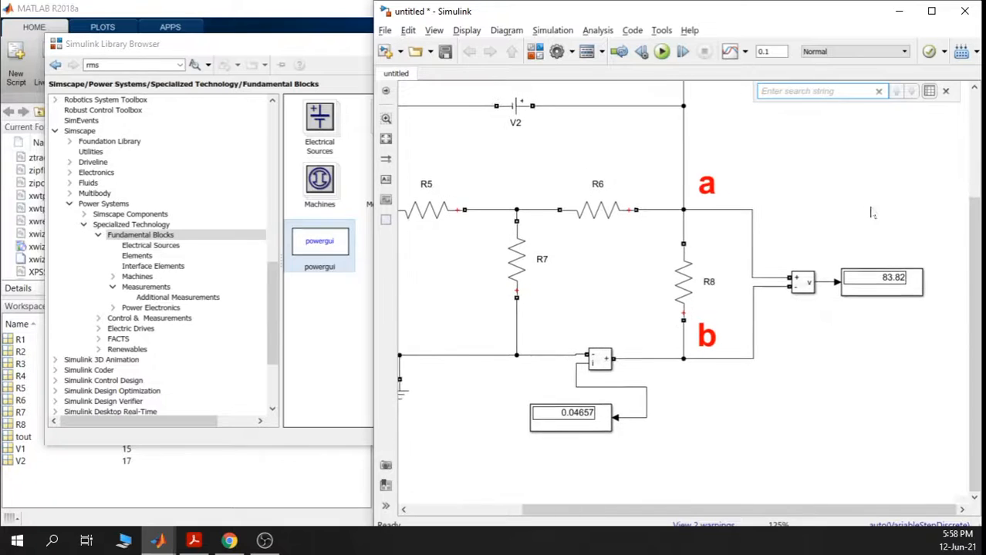
{"action": "scroll", "coordinate": [871, 214], "scroll_direction": "down", "scroll_amount": 1}
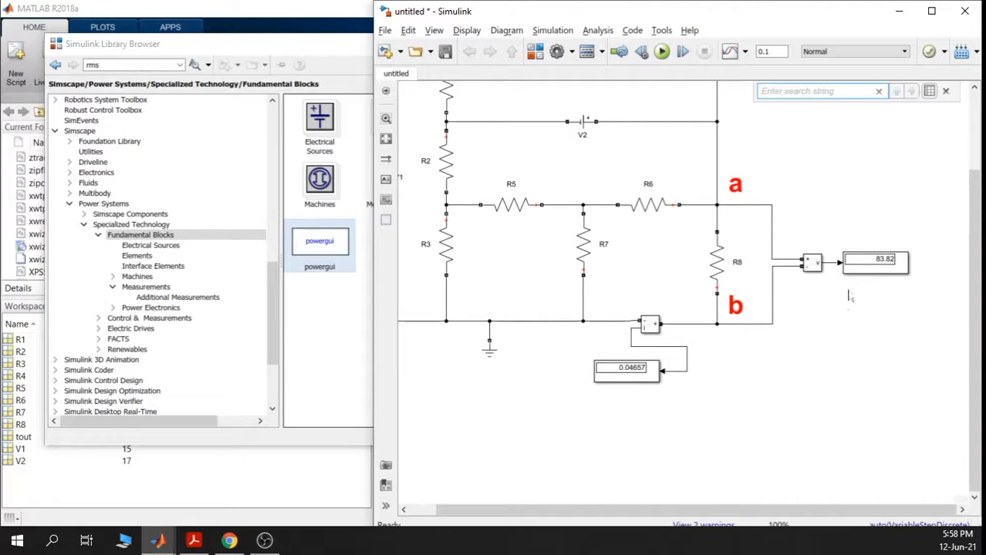
{"action": "scroll", "coordinate": [637, 388], "scroll_direction": "up", "scroll_amount": 3}
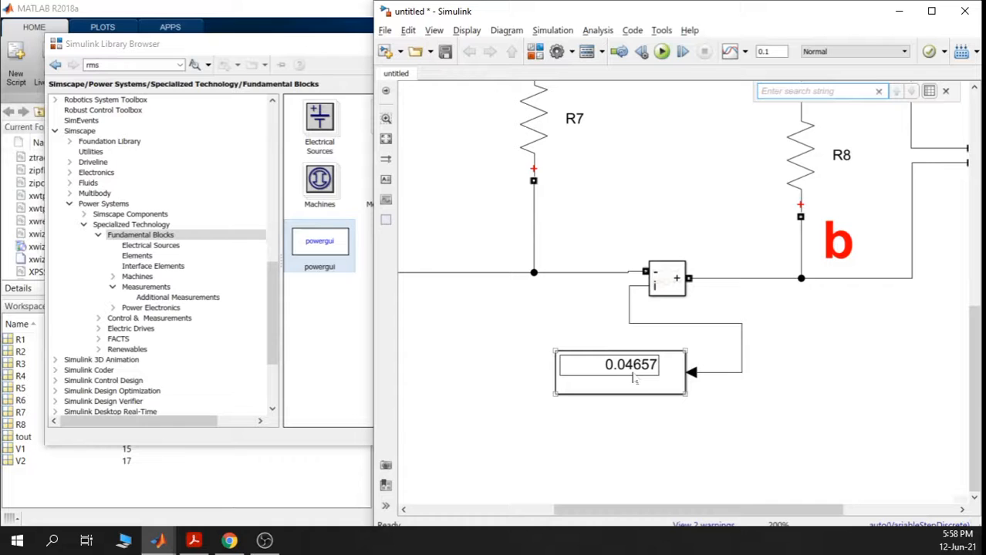
{"action": "scroll", "coordinate": [644, 378], "scroll_direction": "down", "scroll_amount": 3}
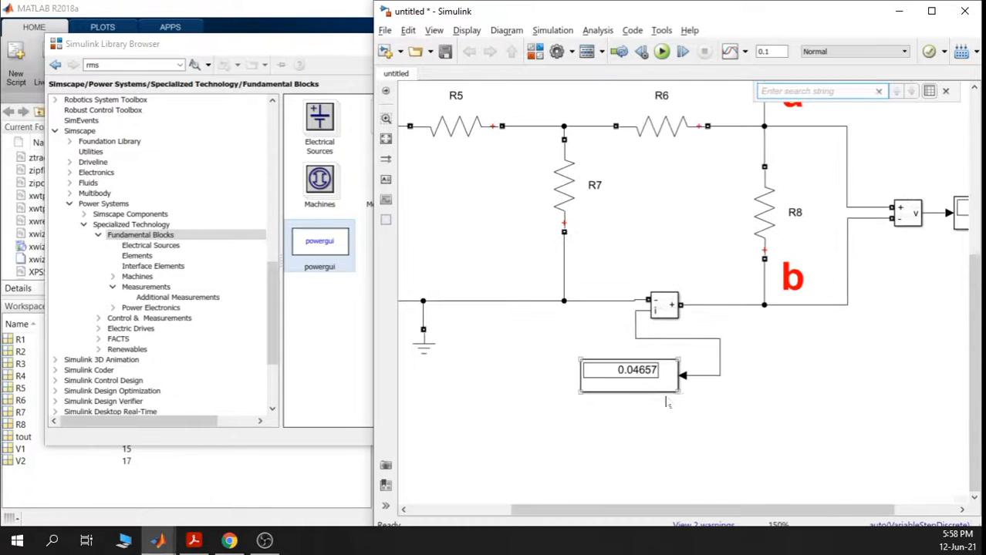
{"action": "scroll", "coordinate": [770, 352], "scroll_direction": "down", "scroll_amount": 2}
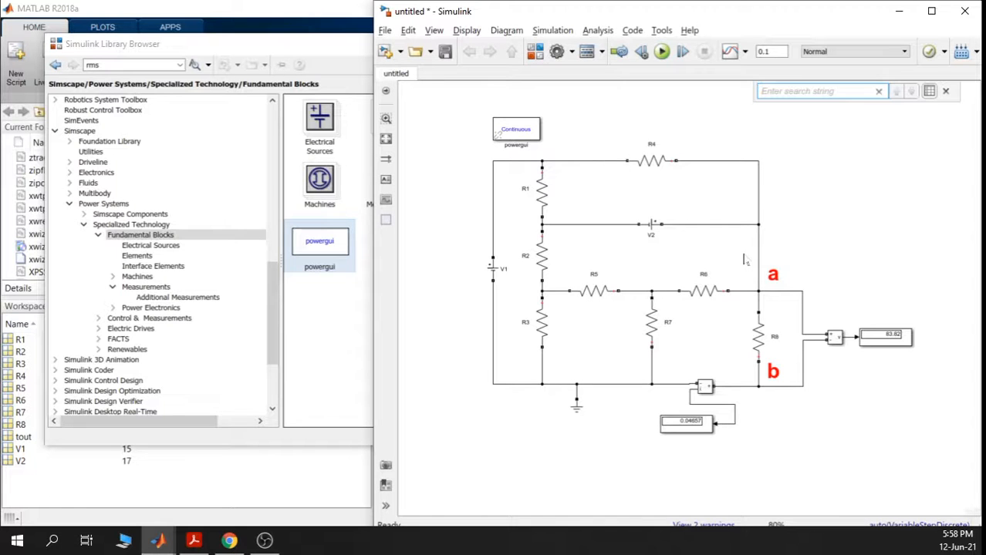
{"action": "scroll", "coordinate": [891, 349], "scroll_direction": "up", "scroll_amount": 3}
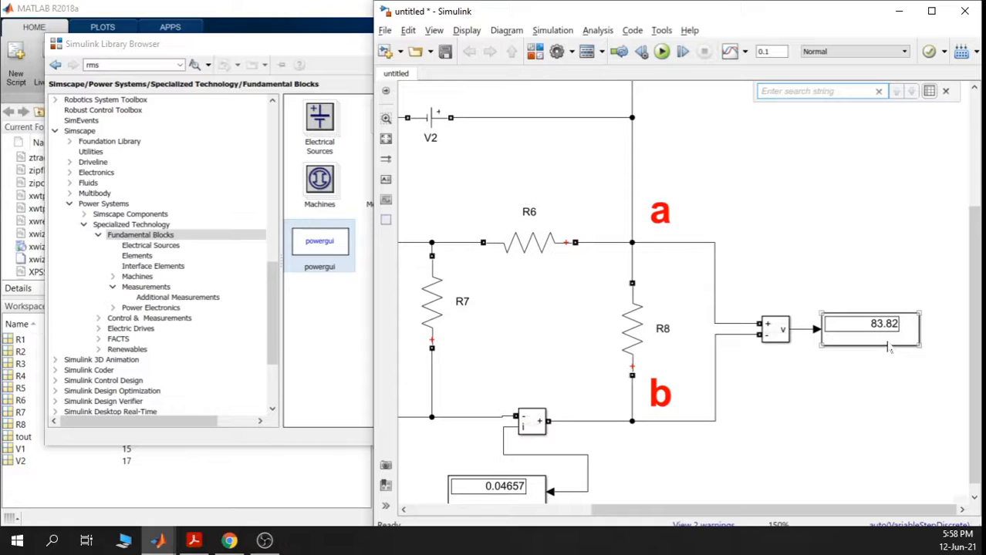
{"action": "scroll", "coordinate": [887, 344], "scroll_direction": "down", "scroll_amount": 3}
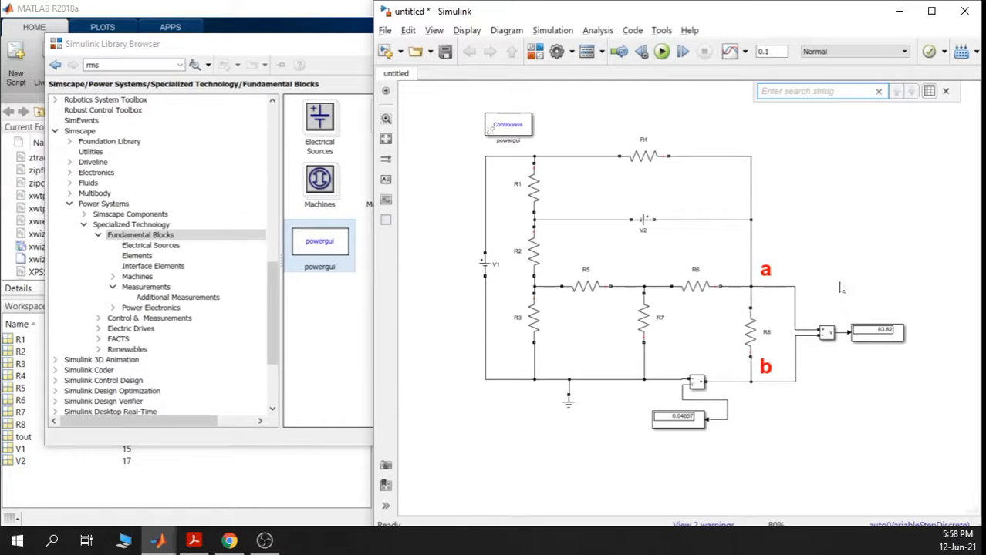
{"action": "left_click", "coordinate": [702, 301]}
{"action": "left_click", "coordinate": [708, 353]}
{"action": "scroll", "coordinate": [702, 301], "scroll_direction": "up", "scroll_amount": 3}
{"action": "scroll", "coordinate": [702, 292], "scroll_direction": "up", "scroll_amount": 2}
{"action": "scroll", "coordinate": [698, 289], "scroll_direction": "down", "scroll_amount": 4}
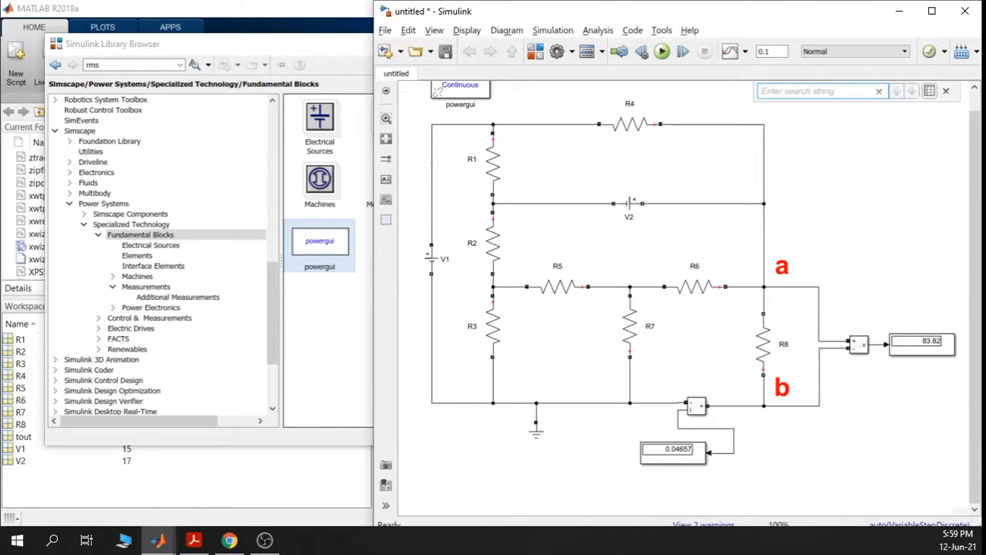
{"action": "left_click", "coordinate": [264, 541]}
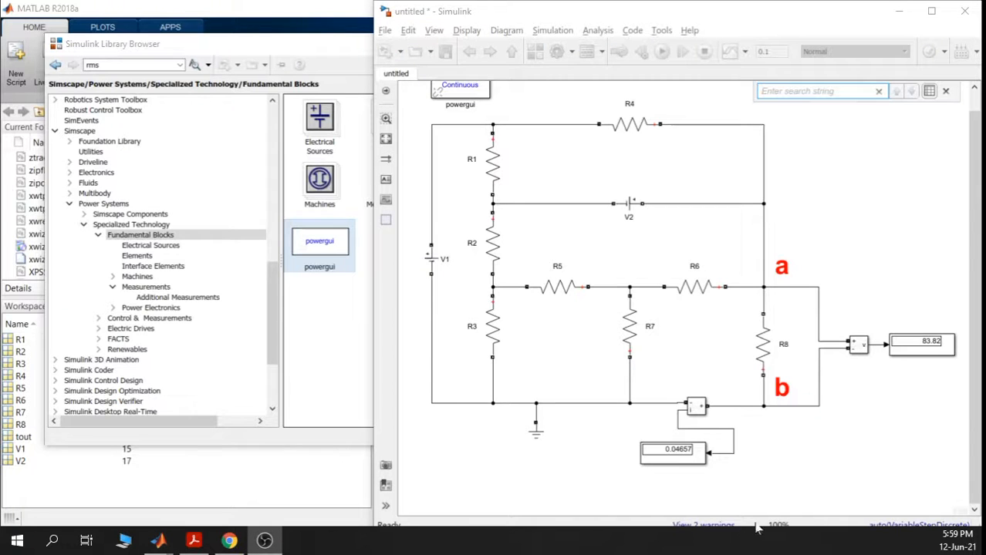
{"action": "left_click", "coordinate": [843, 244]}
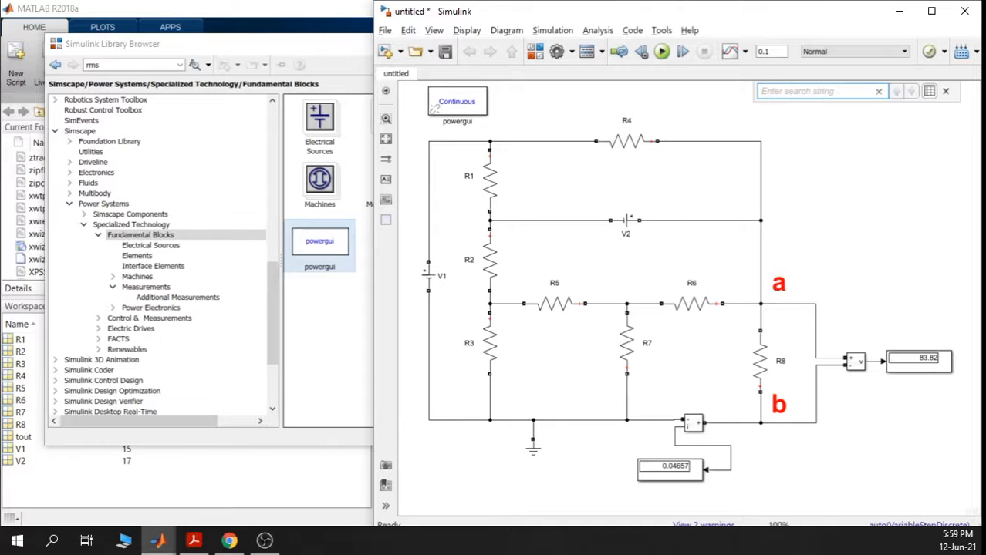
Switch to Laboratorio4.pdf in Adobe Acrobat Reader and review experiment 1's required measurements, its circuit diagram and the Norton theorem section
{"action": "left_click", "coordinate": [194, 540]}
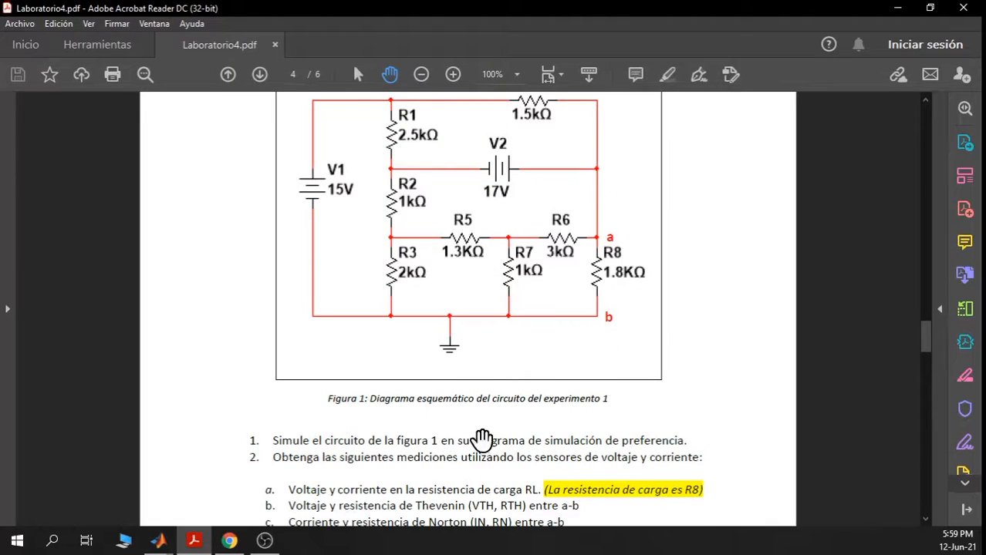
{"action": "scroll", "coordinate": [480, 440], "scroll_direction": "down", "scroll_amount": 3}
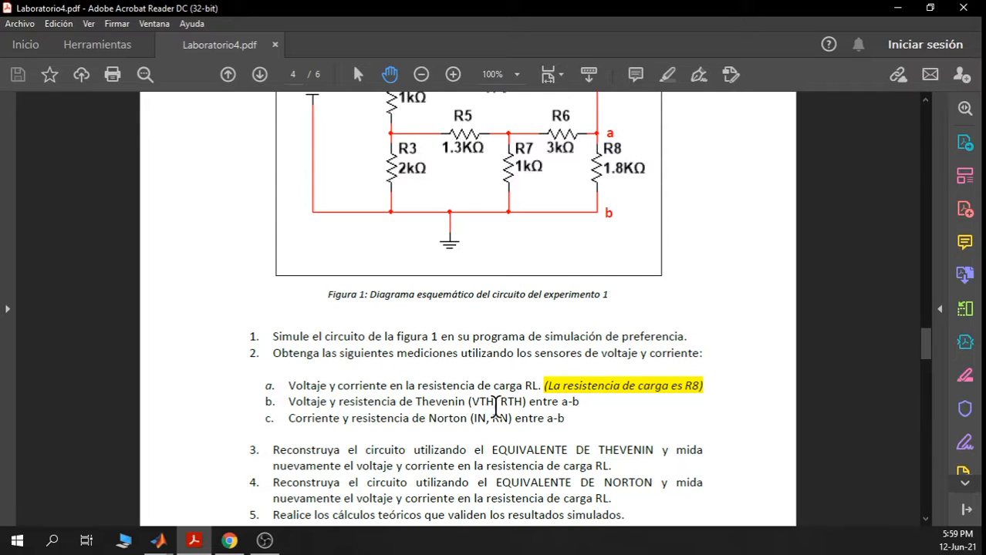
{"action": "scroll", "coordinate": [572, 399], "scroll_direction": "up", "scroll_amount": 4}
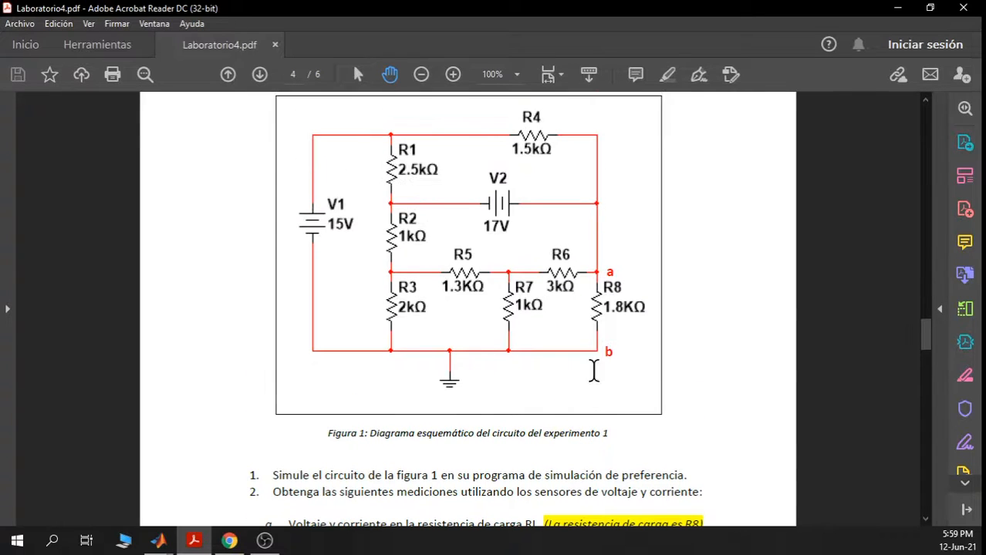
{"action": "scroll", "coordinate": [592, 342], "scroll_direction": "up", "scroll_amount": 20}
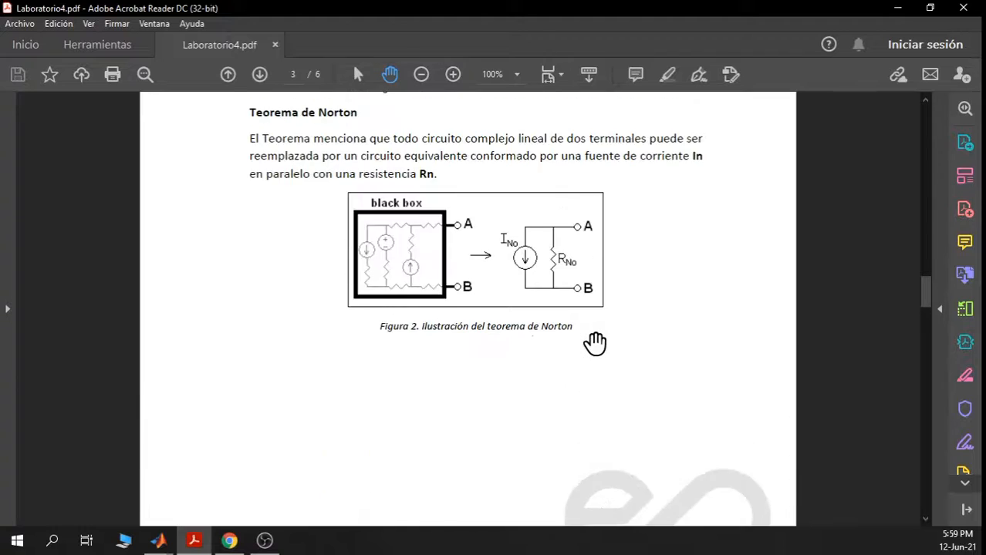
Review the Thevenin theorem figure in Laboratorio4.pdf and return to the Simulink model
{"action": "scroll", "coordinate": [598, 336], "scroll_direction": "down", "scroll_amount": 2}
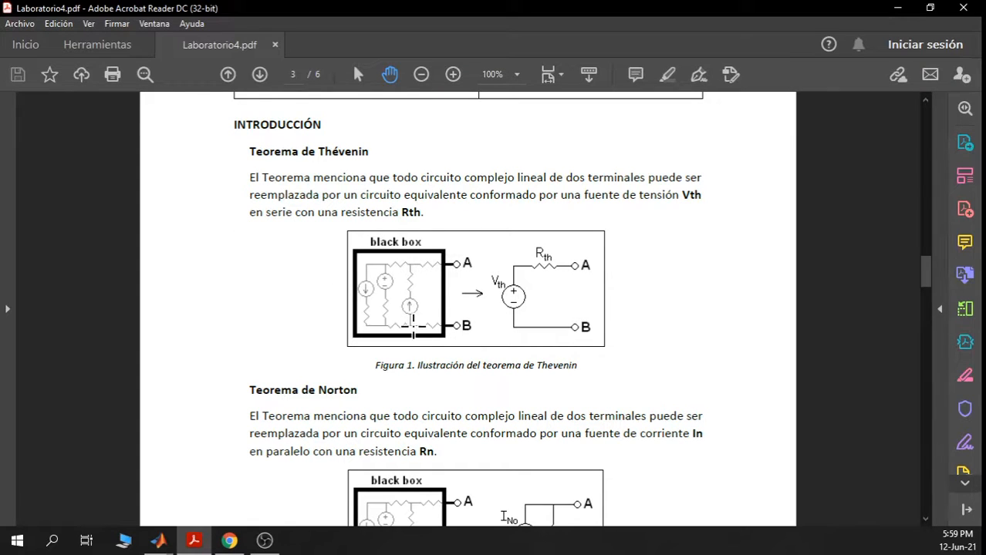
{"action": "left_click", "coordinate": [897, 8]}
{"action": "scroll", "coordinate": [771, 378], "scroll_direction": "down", "scroll_amount": 3}
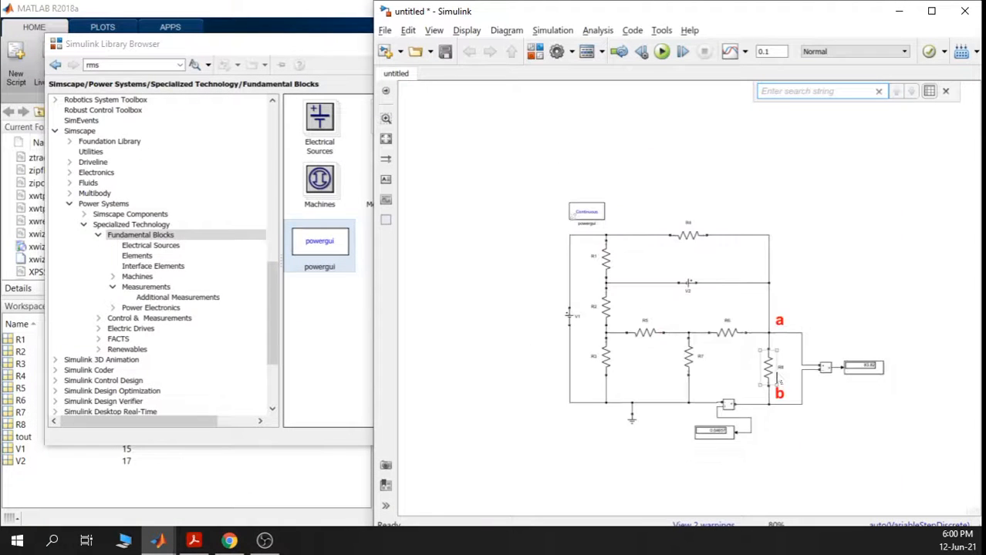
Duplicate the entire circuit, including its measurement blocks, displays and a-b labels but not powergui, and place the copy below the original
{"action": "left_click_drag", "start_coordinate": [813, 281], "coordinate": [717, 246]}
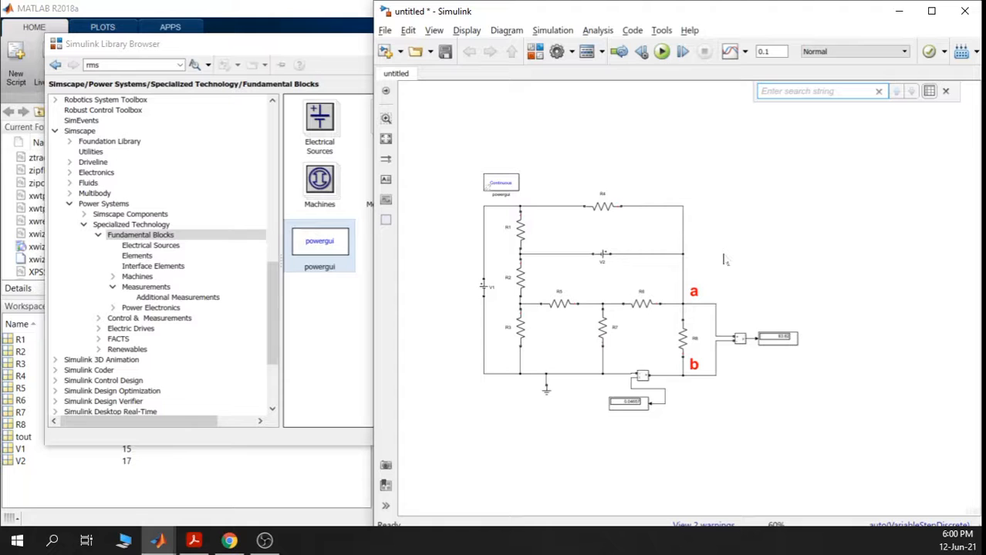
{"action": "left_click_drag", "start_coordinate": [468, 199], "coordinate": [799, 422]}
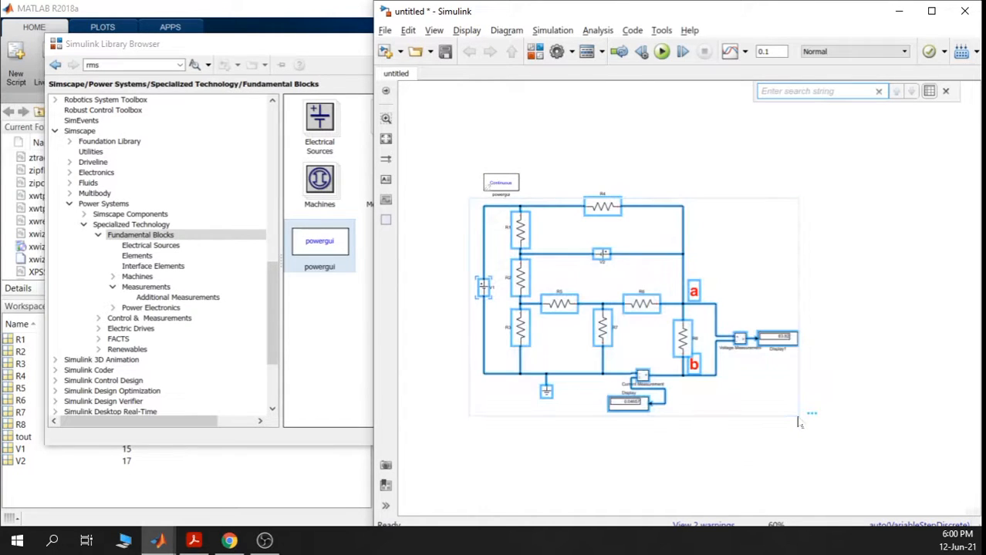
{"action": "left_click_drag", "start_coordinate": [724, 461], "coordinate": [695, 363]}
{"action": "left_click", "coordinate": [525, 323]}
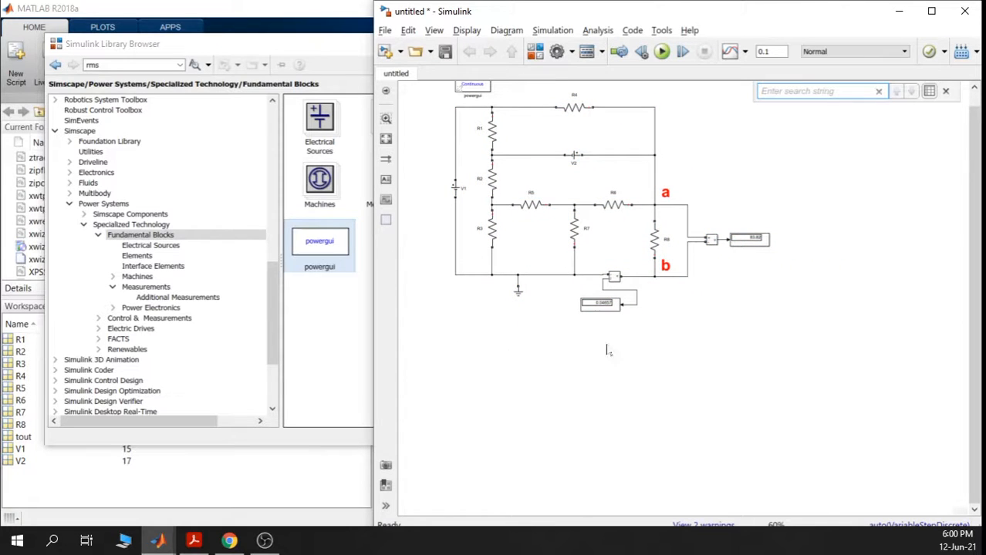
{"action": "key", "text": "ctrl+v"}
{"action": "scroll", "coordinate": [609, 349], "scroll_direction": "up", "scroll_amount": 4}
{"action": "scroll", "coordinate": [609, 350], "scroll_direction": "down", "scroll_amount": 3}
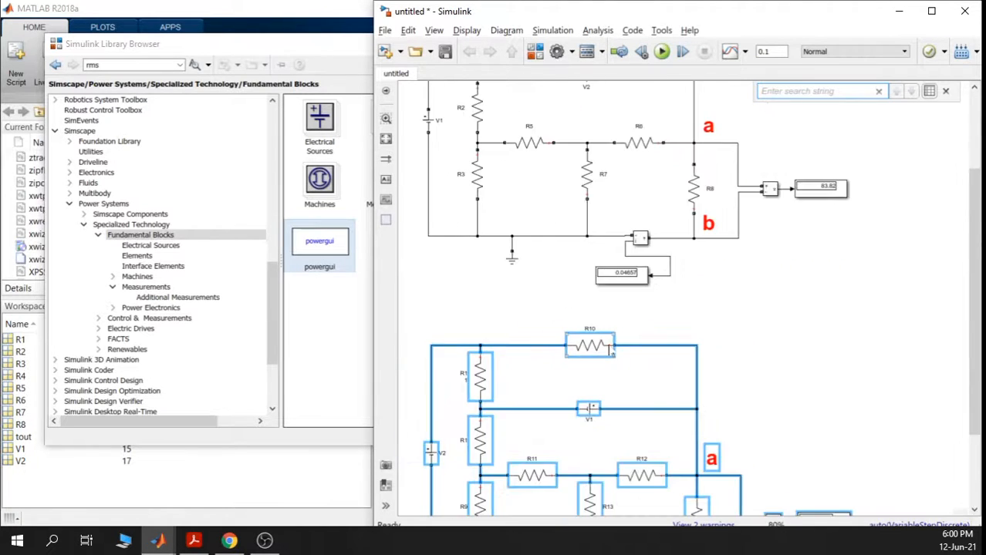
{"action": "scroll", "coordinate": [610, 350], "scroll_direction": "up", "scroll_amount": 3}
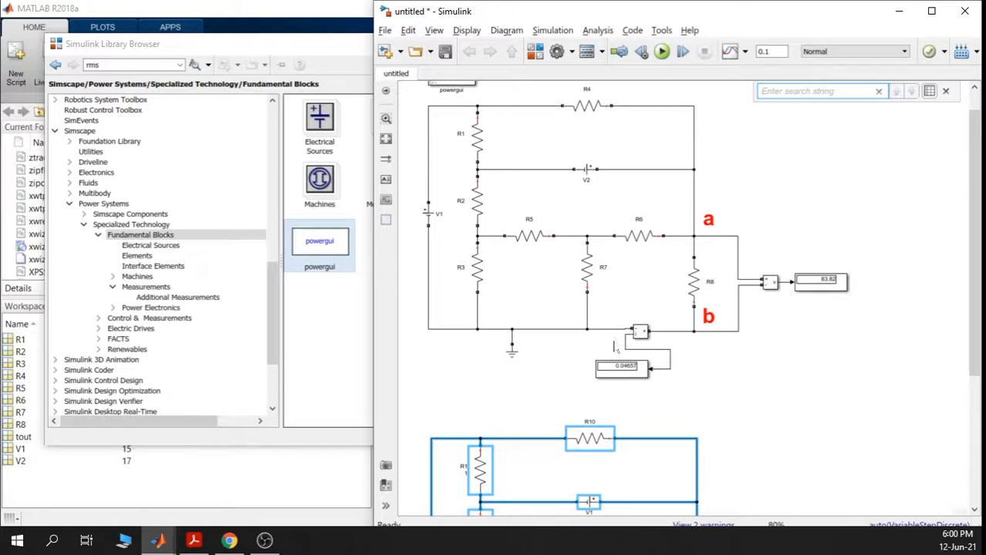
{"action": "scroll", "coordinate": [546, 391], "scroll_direction": "down", "scroll_amount": 5}
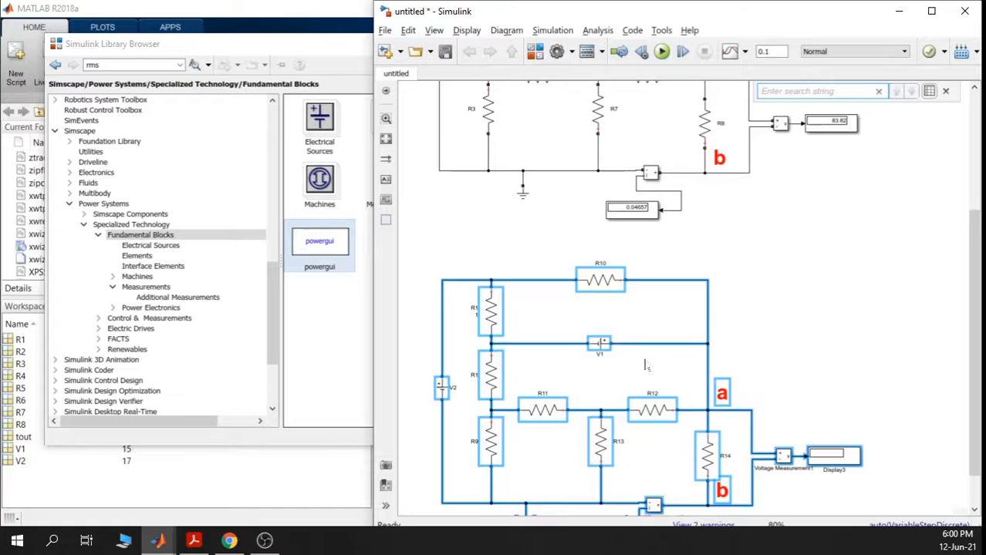
{"action": "scroll", "coordinate": [650, 332], "scroll_direction": "down", "scroll_amount": 2}
{"action": "left_click", "coordinate": [798, 247]}
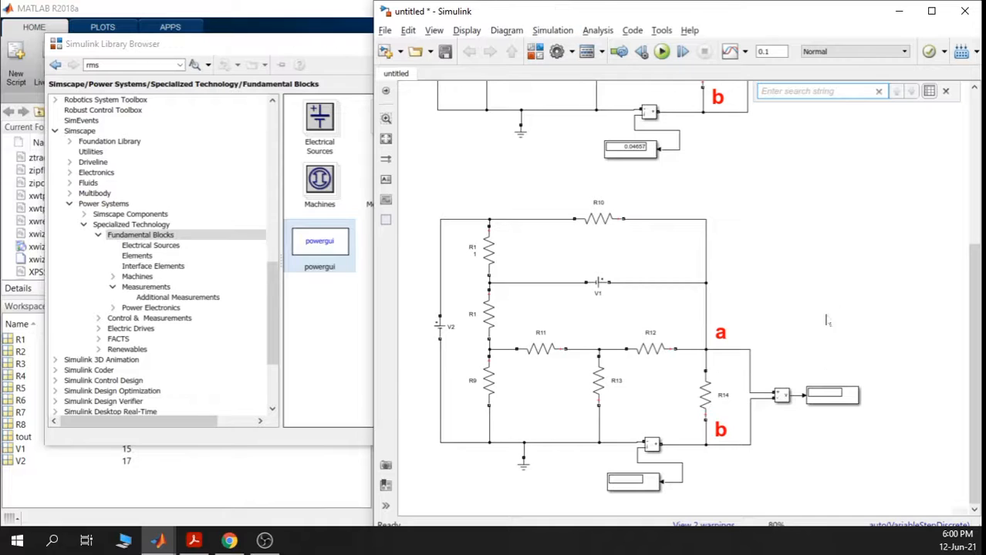
Delete load resistor R14 between a and b in the lower circuit copy and run the simulation
{"action": "left_click", "coordinate": [706, 394]}
{"action": "left_click", "coordinate": [706, 396]}
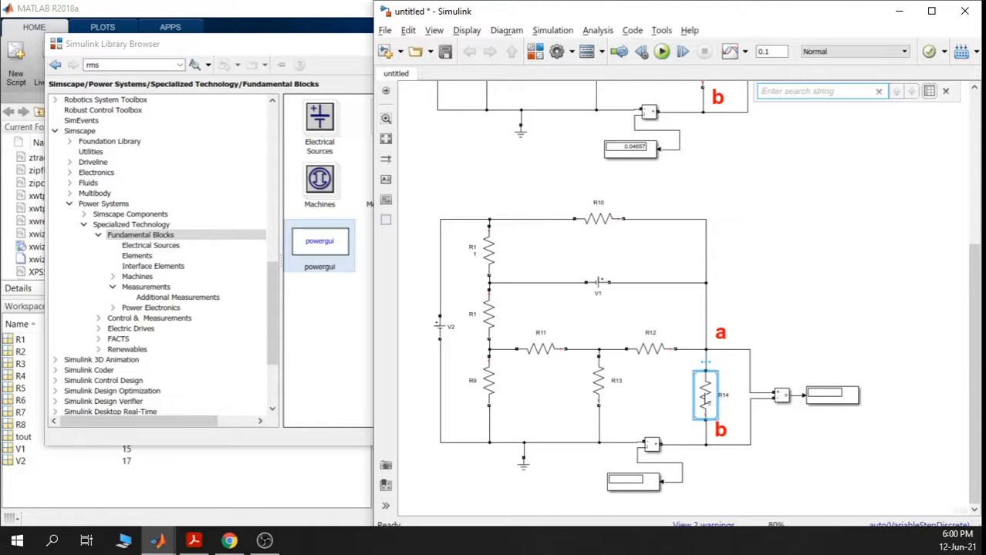
{"action": "key", "text": "Delete"}
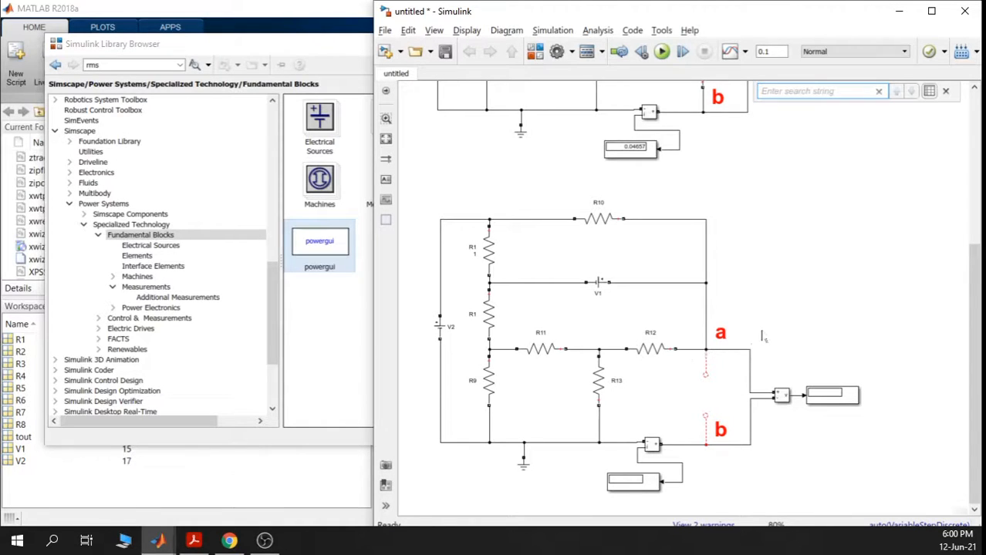
{"action": "left_click", "coordinate": [661, 51]}
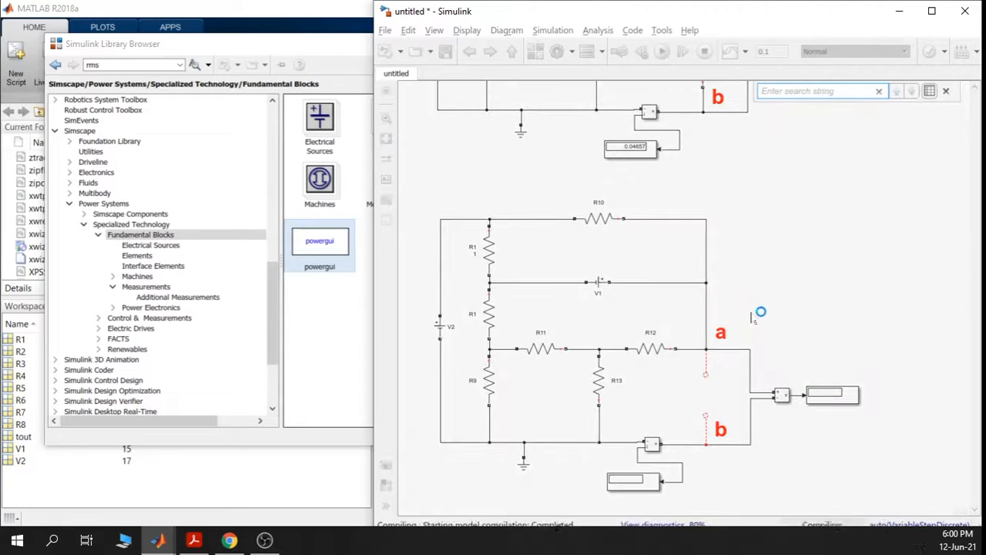
Examine the open-circuit voltage and current displays of the lower circuit and compare them with the original circuit above
{"action": "scroll", "coordinate": [852, 420], "scroll_direction": "up", "scroll_amount": 5}
{"action": "scroll", "coordinate": [844, 409], "scroll_direction": "up", "scroll_amount": 2}
{"action": "scroll", "coordinate": [820, 403], "scroll_direction": "down", "scroll_amount": 3}
{"action": "scroll", "coordinate": [856, 360], "scroll_direction": "down", "scroll_amount": 3}
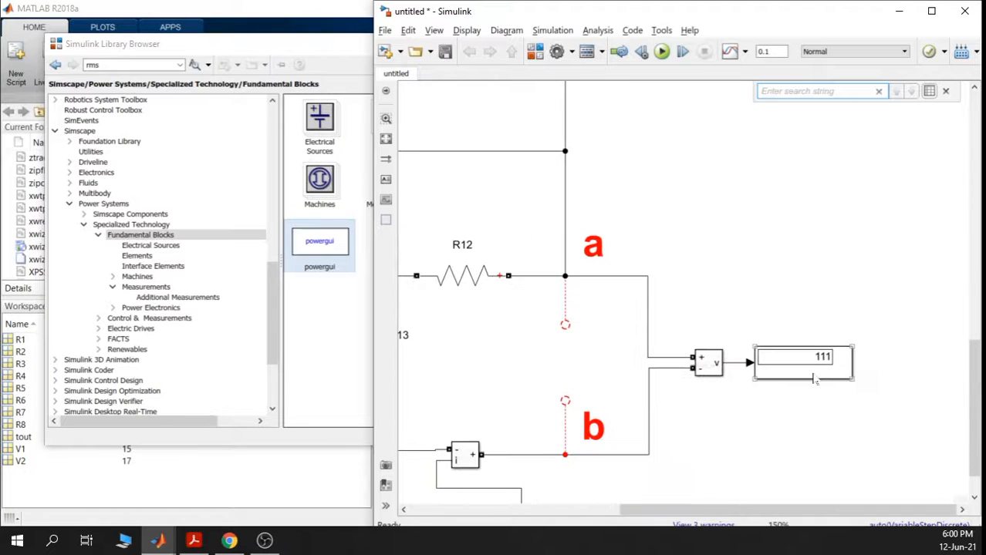
{"action": "scroll", "coordinate": [792, 398], "scroll_direction": "down", "scroll_amount": 4}
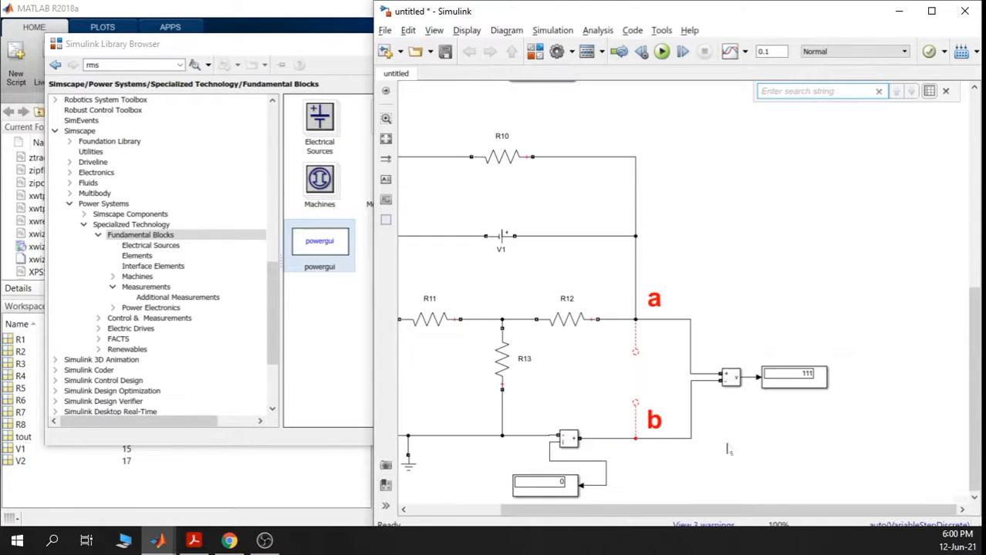
{"action": "scroll", "coordinate": [787, 309], "scroll_direction": "down", "scroll_amount": 2}
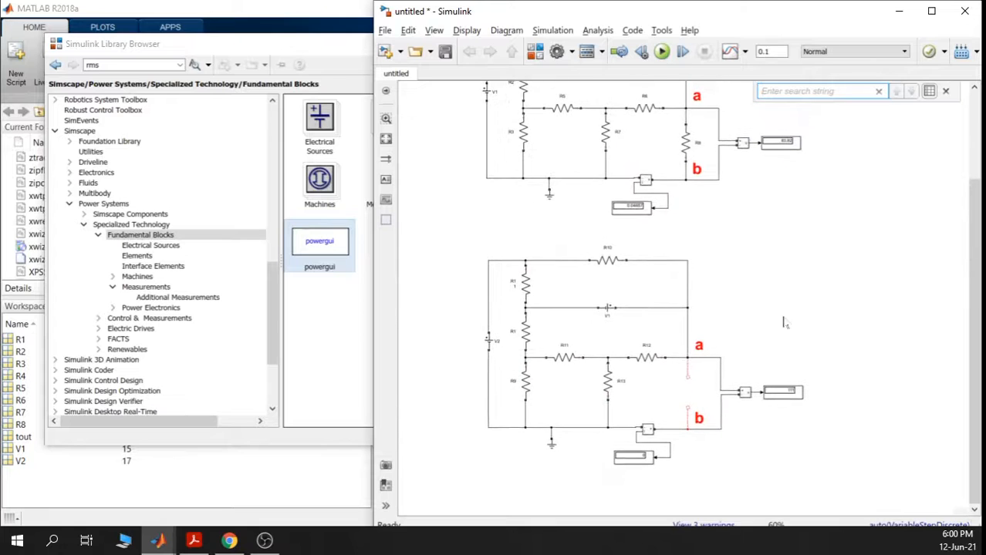
{"action": "scroll", "coordinate": [768, 231], "scroll_direction": "down", "scroll_amount": 2}
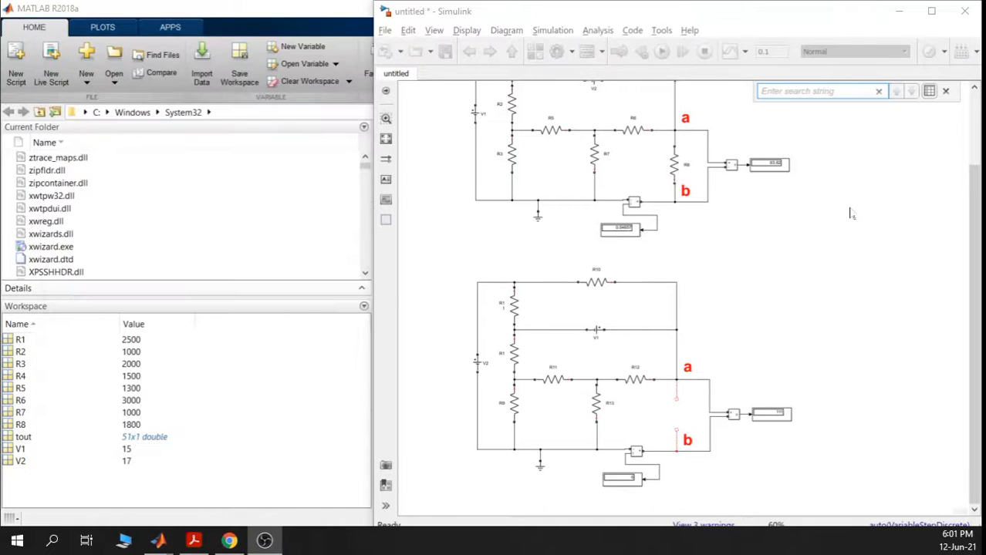
{"action": "scroll", "coordinate": [756, 426], "scroll_direction": "up", "scroll_amount": 5}
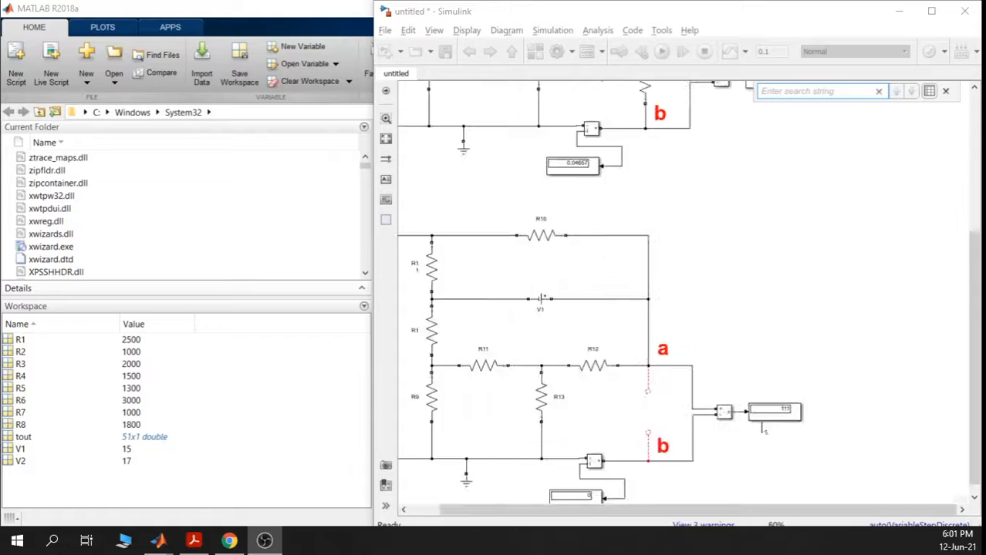
{"action": "scroll", "coordinate": [782, 444], "scroll_direction": "down", "scroll_amount": 2}
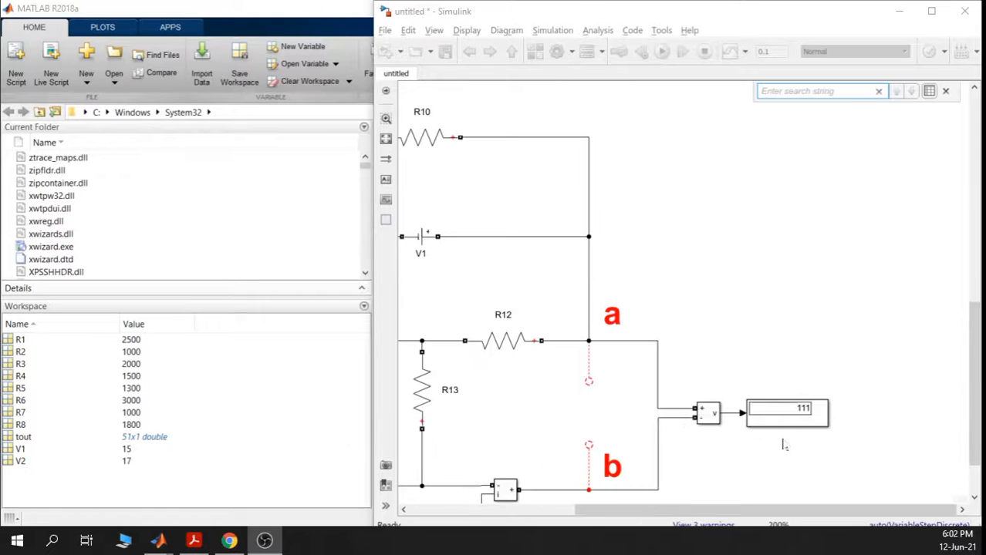
{"action": "scroll", "coordinate": [636, 389], "scroll_direction": "down", "scroll_amount": 4}
{"action": "left_click_drag", "start_coordinate": [782, 282], "coordinate": [773, 363]}
{"action": "left_click_drag", "start_coordinate": [786, 322], "coordinate": [780, 344]}
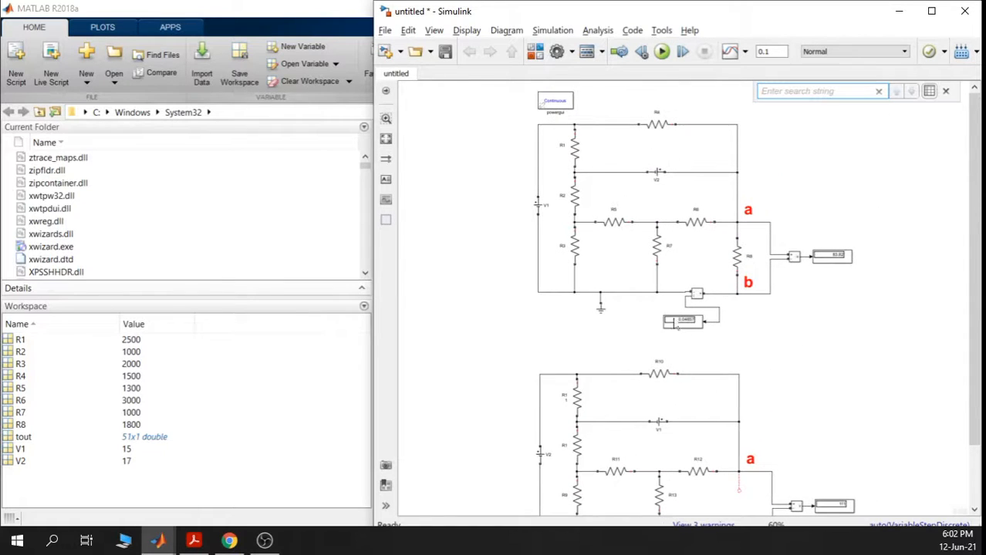
{"action": "left_click_drag", "start_coordinate": [844, 386], "coordinate": [773, 283]}
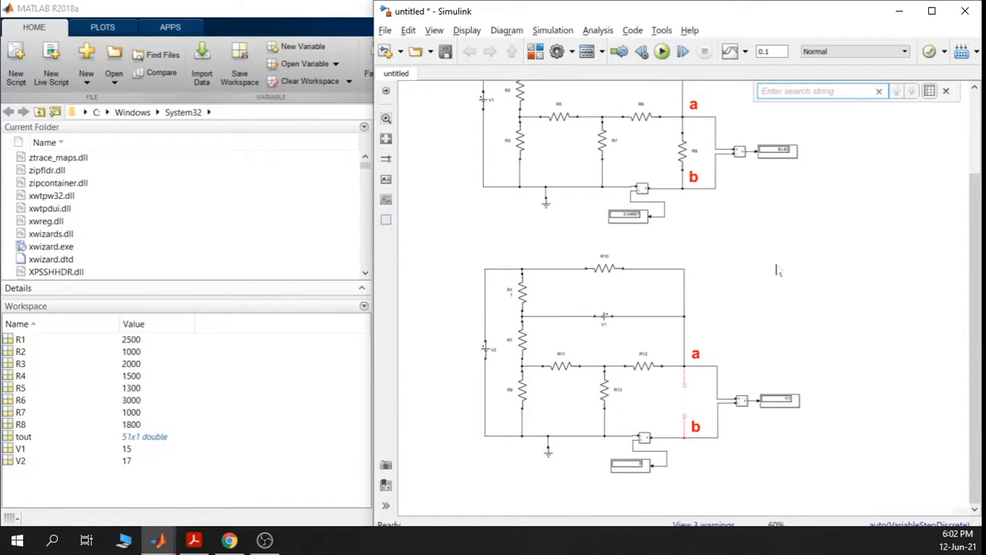
Paste another copy of the complete original circuit to the right of the second circuit and align it with that circuit
{"action": "left_click_drag", "start_coordinate": [733, 210], "coordinate": [755, 345]}
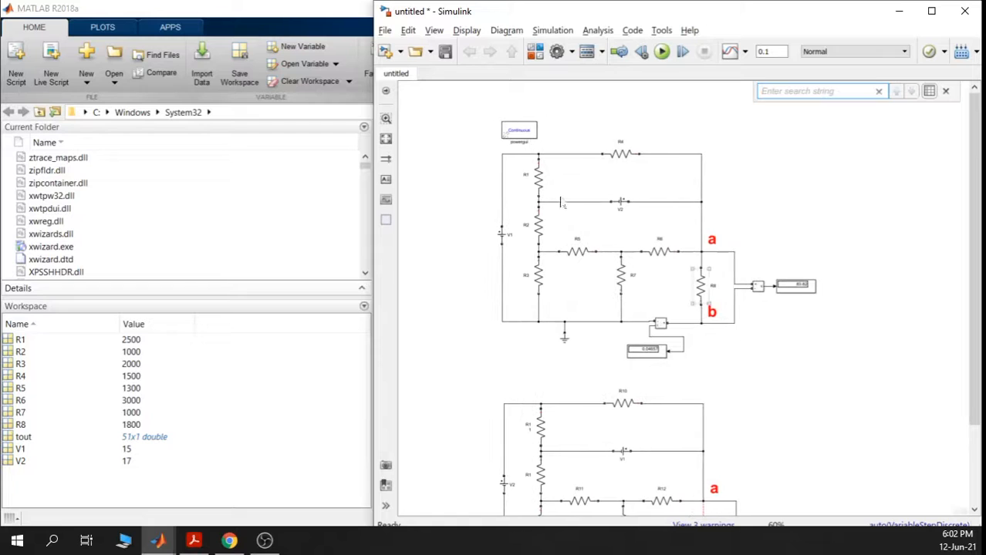
{"action": "left_click_drag", "start_coordinate": [489, 150], "coordinate": [730, 286]}
{"action": "scroll", "coordinate": [847, 354], "scroll_direction": "down", "scroll_amount": 1}
{"action": "scroll", "coordinate": [738, 300], "scroll_direction": "up", "scroll_amount": 4}
{"action": "left_click_drag", "start_coordinate": [700, 234], "coordinate": [707, 296]}
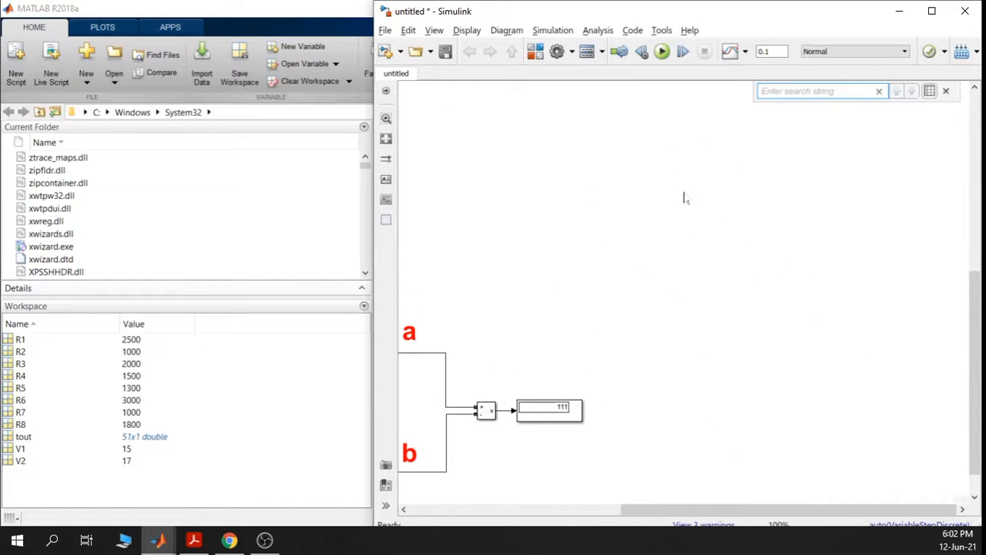
{"action": "key", "text": "ctrl+v"}
{"action": "scroll", "coordinate": [758, 253], "scroll_direction": "down", "scroll_amount": 5}
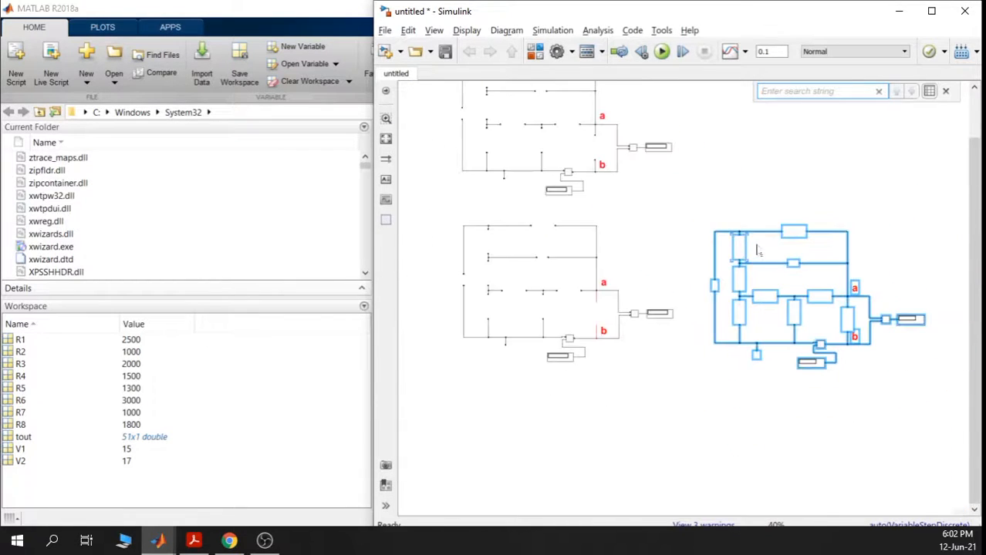
{"action": "scroll", "coordinate": [747, 307], "scroll_direction": "up", "scroll_amount": 3}
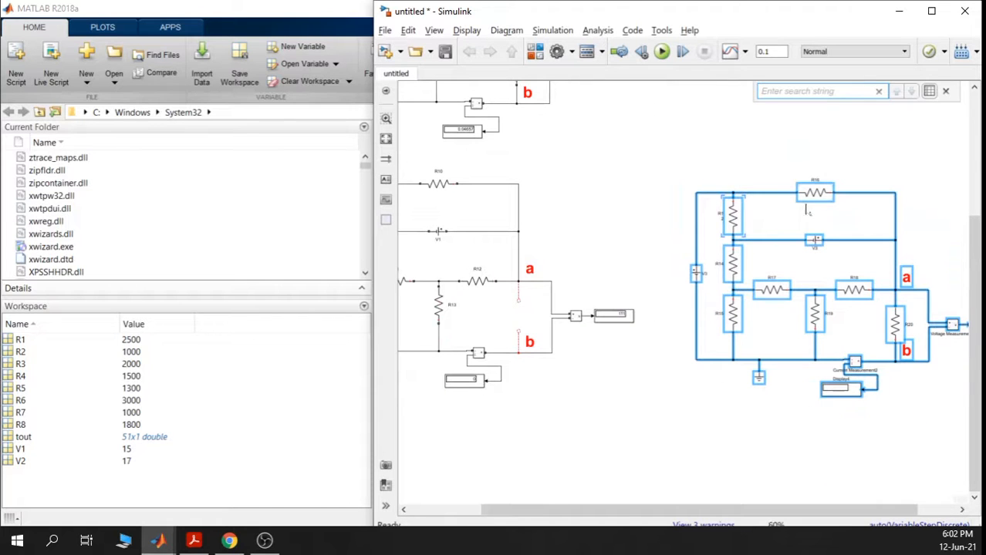
{"action": "left_click_drag", "start_coordinate": [814, 194], "coordinate": [815, 185]}
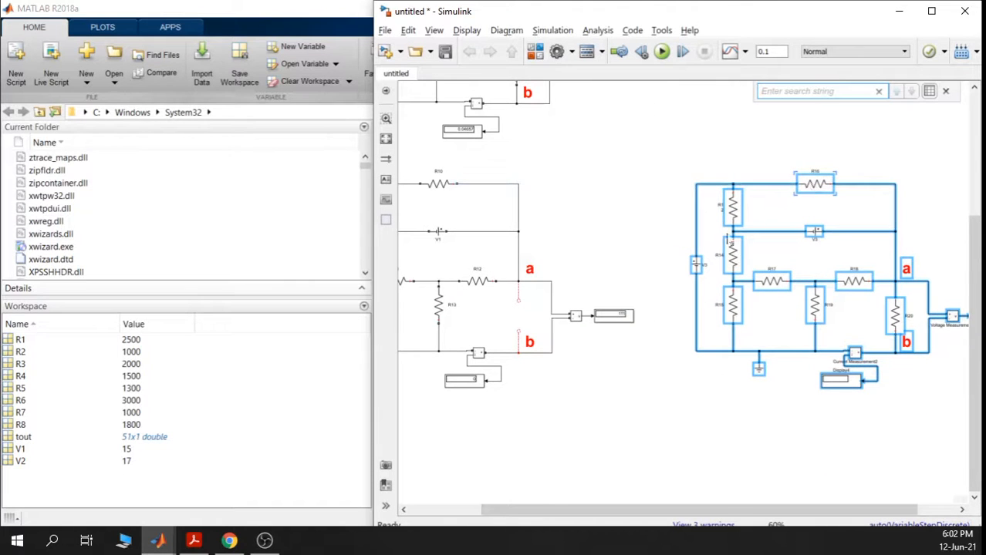
{"action": "left_click", "coordinate": [665, 252]}
Delete load resistor R20 between terminals a and b in the third circuit
{"action": "left_click_drag", "start_coordinate": [835, 305], "coordinate": [703, 293]}
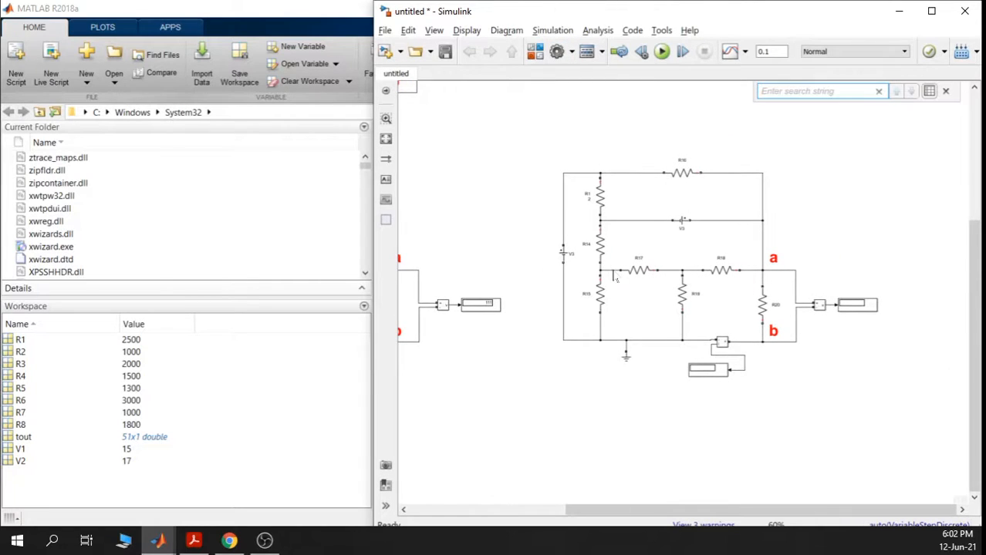
{"action": "scroll", "coordinate": [615, 277], "scroll_direction": "up", "scroll_amount": 5}
{"action": "scroll", "coordinate": [676, 196], "scroll_direction": "down", "scroll_amount": 3}
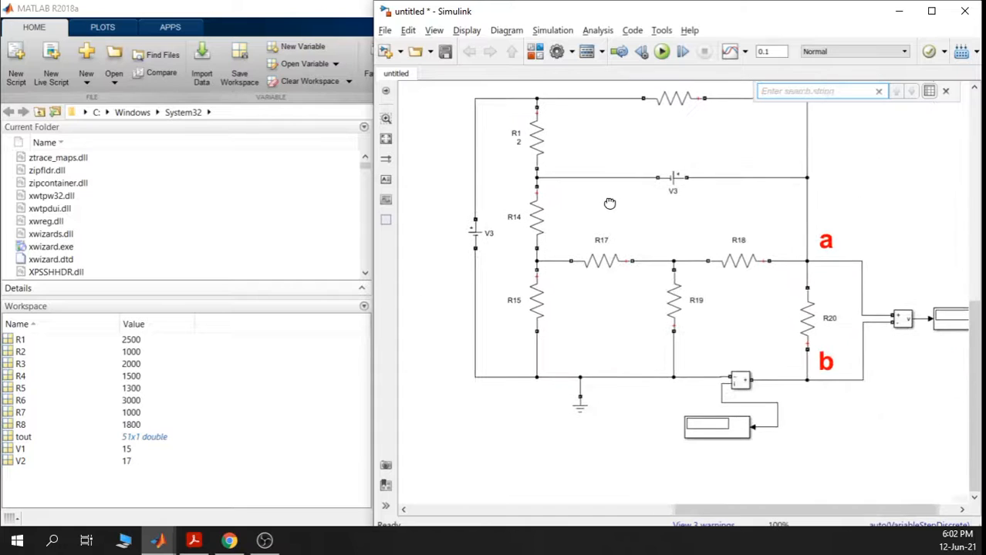
{"action": "left_click_drag", "start_coordinate": [609, 203], "coordinate": [561, 191]}
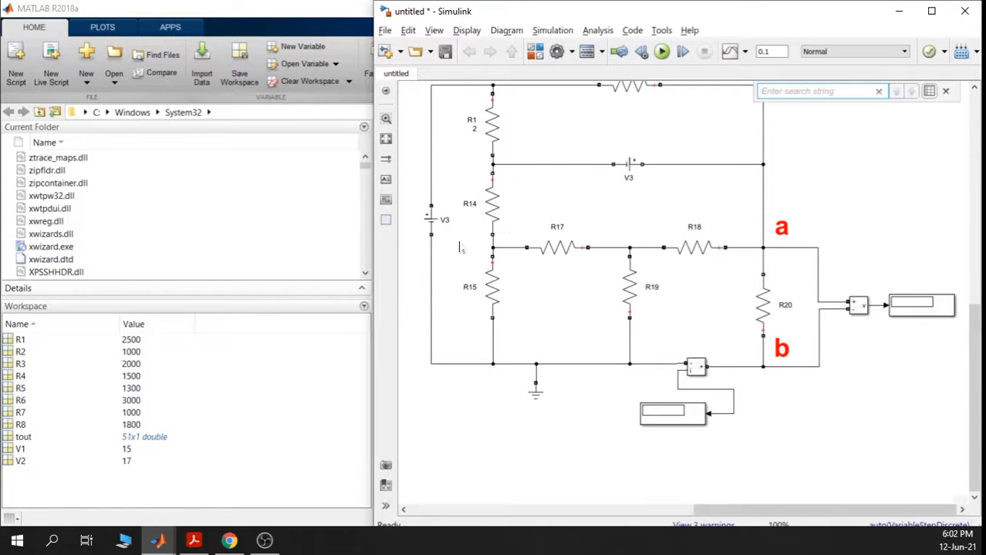
{"action": "left_click_drag", "start_coordinate": [561, 212], "coordinate": [558, 228]}
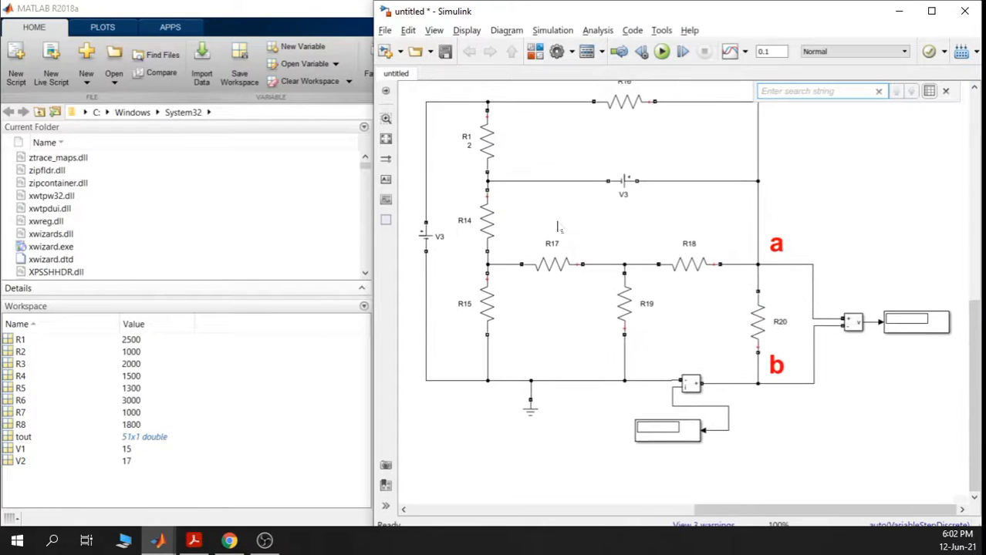
{"action": "left_click", "coordinate": [747, 324]}
{"action": "left_click", "coordinate": [713, 316]}
{"action": "left_click", "coordinate": [752, 324]}
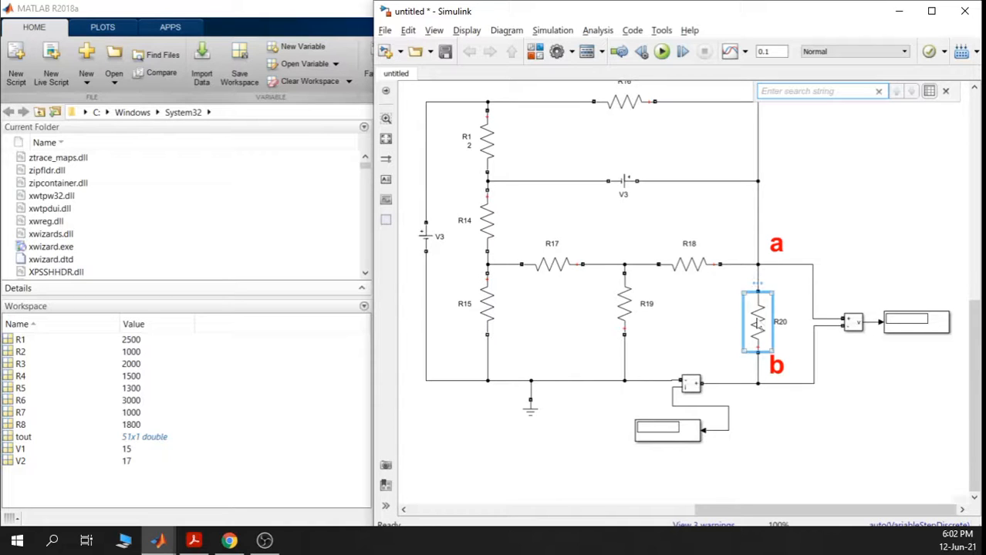
{"action": "key", "text": "Delete"}
Try removing the vertical voltage source V3 beside R14 in the third circuit and undo the deletion
{"action": "left_click_drag", "start_coordinate": [572, 219], "coordinate": [586, 251]}
{"action": "left_click", "coordinate": [441, 276]}
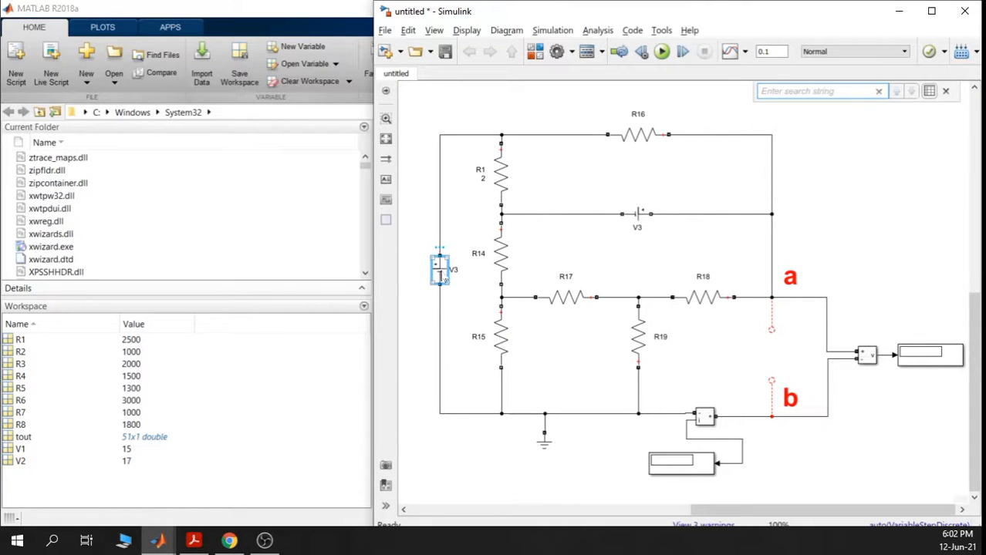
{"action": "key", "text": "Delete"}
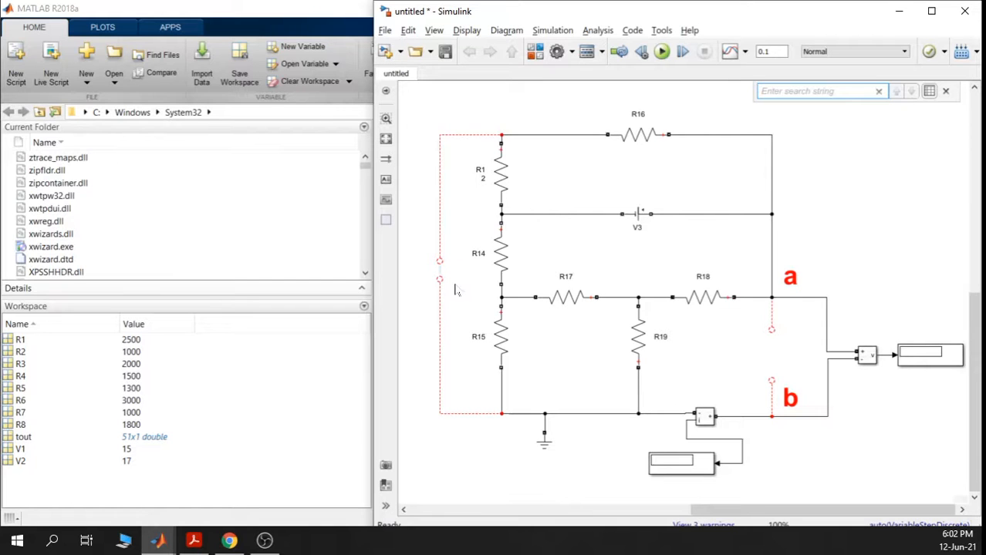
{"action": "scroll", "coordinate": [441, 282], "scroll_direction": "up", "scroll_amount": 3}
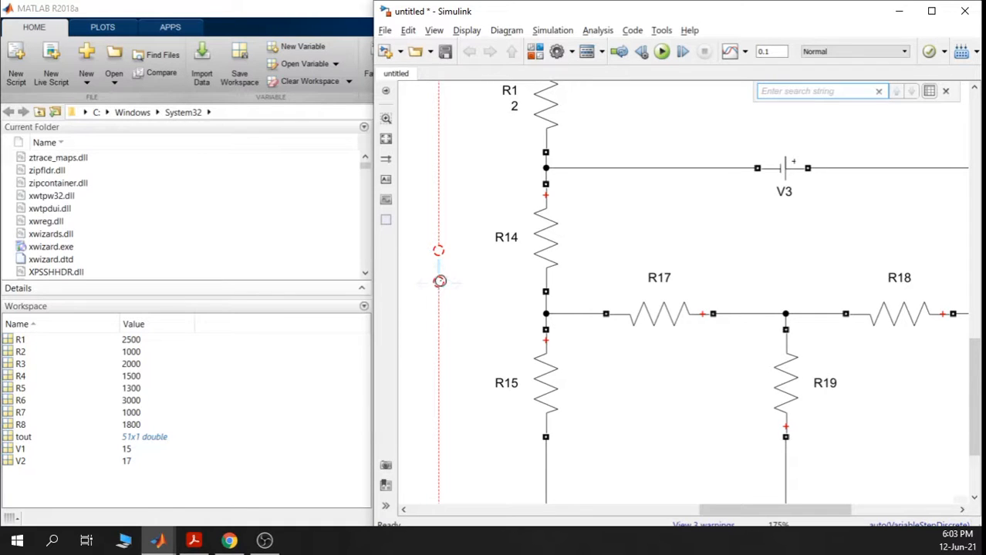
{"action": "key", "text": "ctrl+z"}
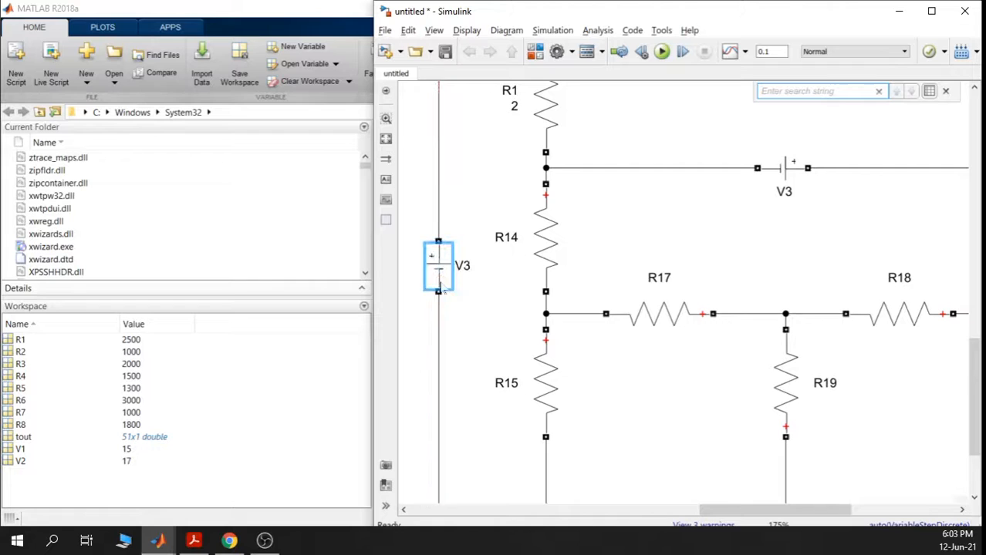
{"action": "double_click", "coordinate": [439, 266]}
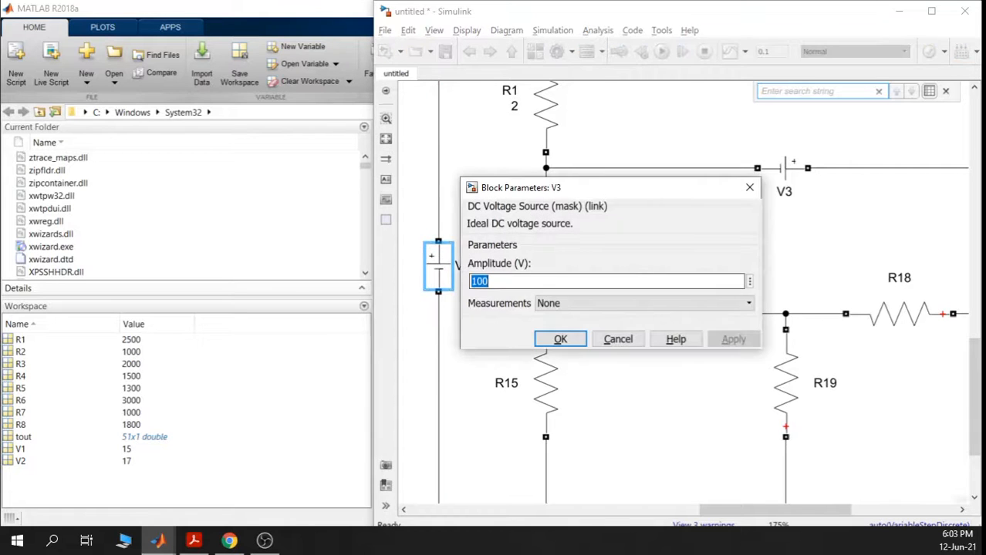
{"action": "type", "text": "0"}
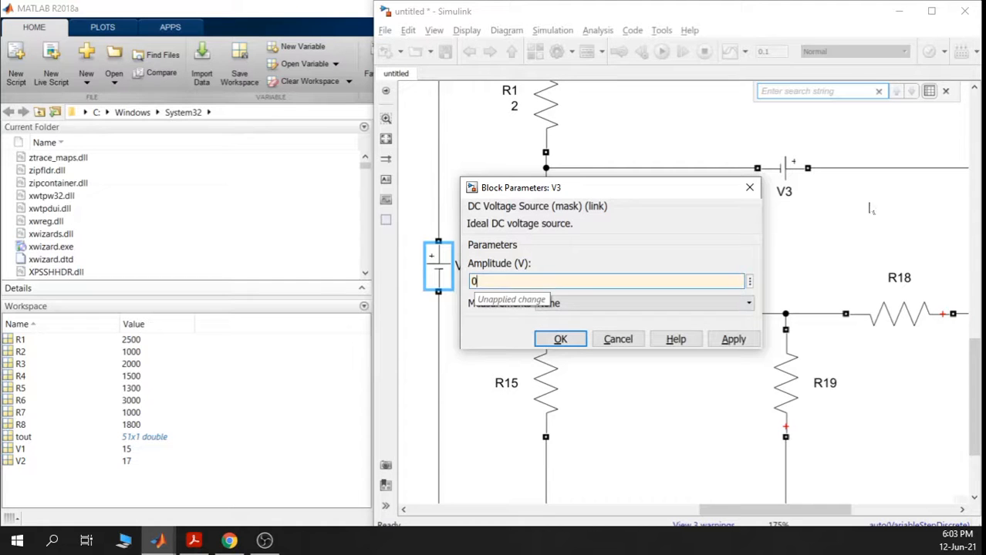
{"action": "left_click", "coordinate": [748, 187]}
Set the amplitude of source V1 in the original circuit to the workspace variable V1
{"action": "scroll", "coordinate": [709, 229], "scroll_direction": "down", "scroll_amount": 5}
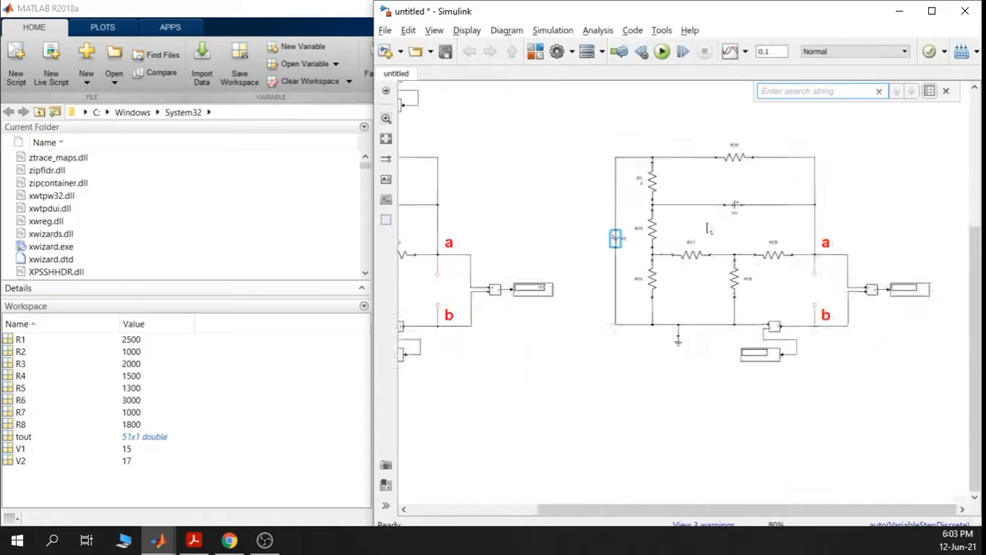
{"action": "left_click_drag", "start_coordinate": [604, 177], "coordinate": [599, 239]}
{"action": "scroll", "coordinate": [590, 222], "scroll_direction": "up", "scroll_amount": 4}
{"action": "left_click_drag", "start_coordinate": [612, 181], "coordinate": [647, 193]}
{"action": "double_click", "coordinate": [456, 259]}
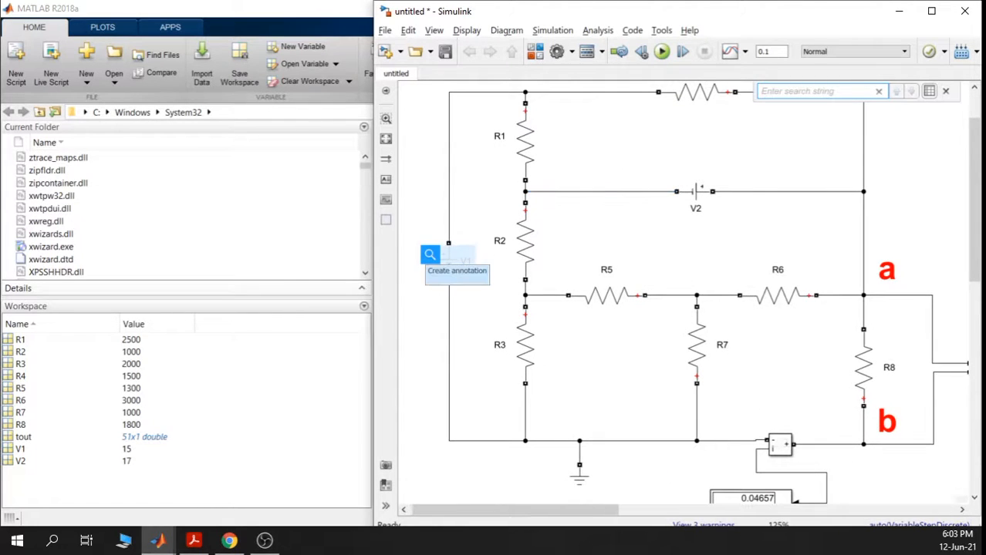
{"action": "key", "text": "Escape"}
{"action": "double_click", "coordinate": [448, 262]}
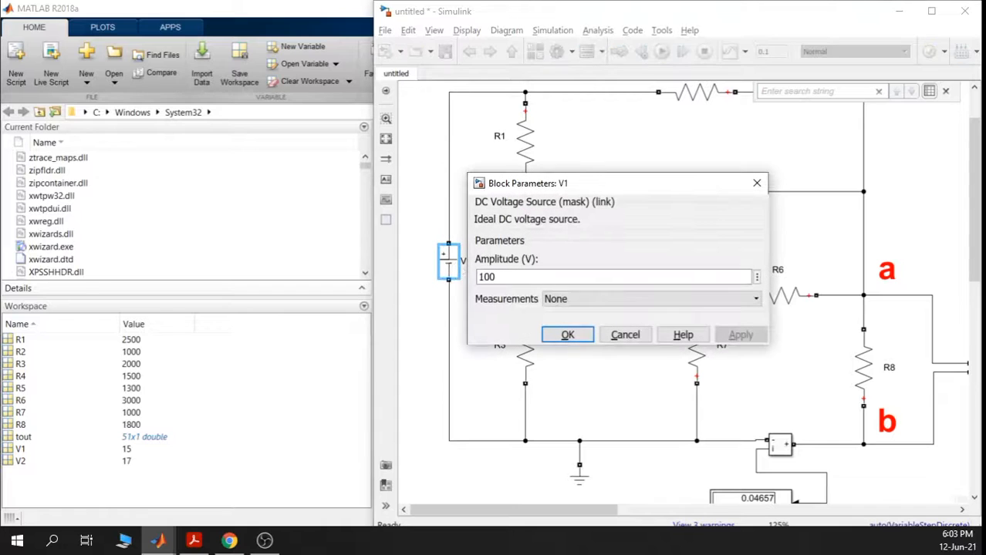
{"action": "double_click", "coordinate": [487, 277]}
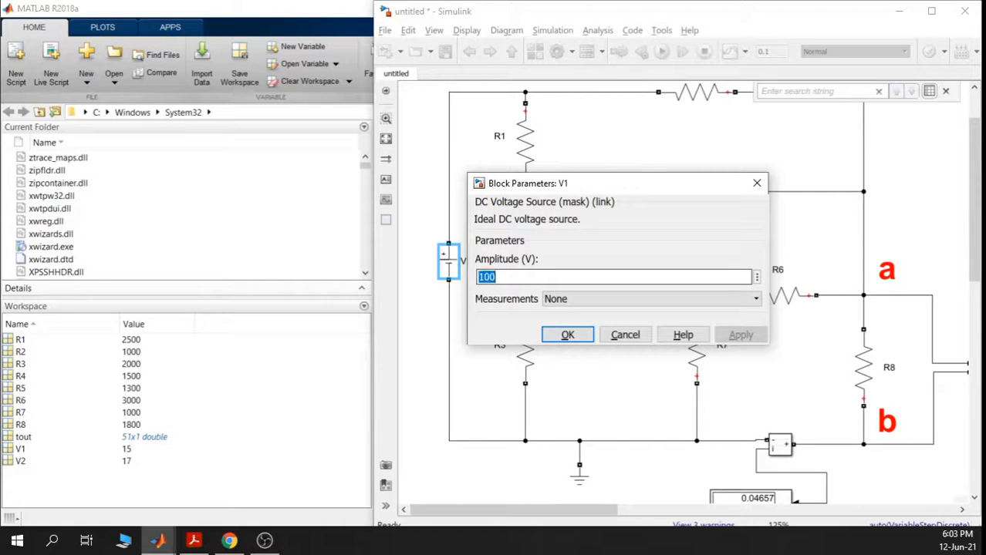
{"action": "type", "text": "V1"}
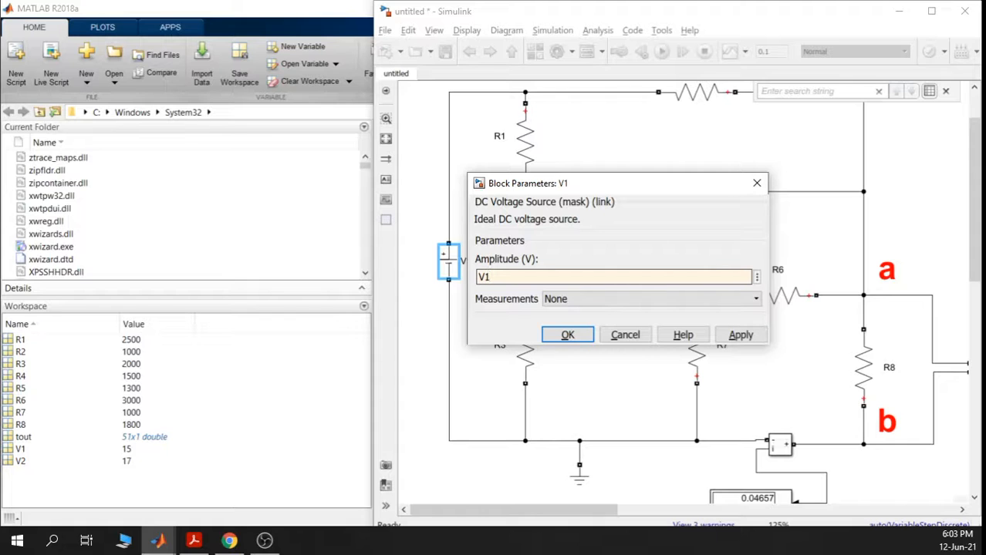
{"action": "left_click", "coordinate": [739, 335]}
{"action": "left_click", "coordinate": [569, 334]}
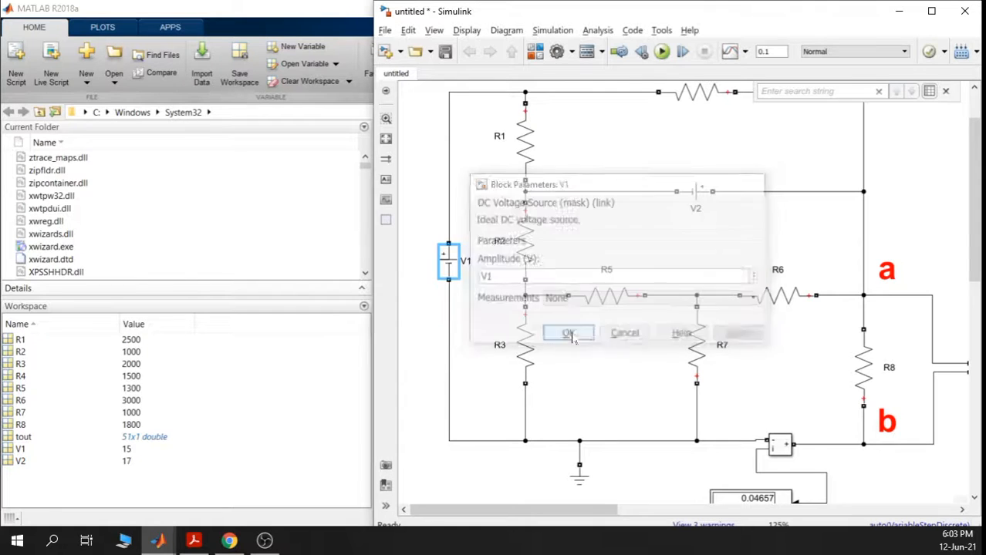
Set the amplitude of source V2 in the original circuit to the workspace variable V2
{"action": "double_click", "coordinate": [694, 191]}
{"action": "double_click", "coordinate": [522, 207]}
{"action": "type", "text": "V2"}
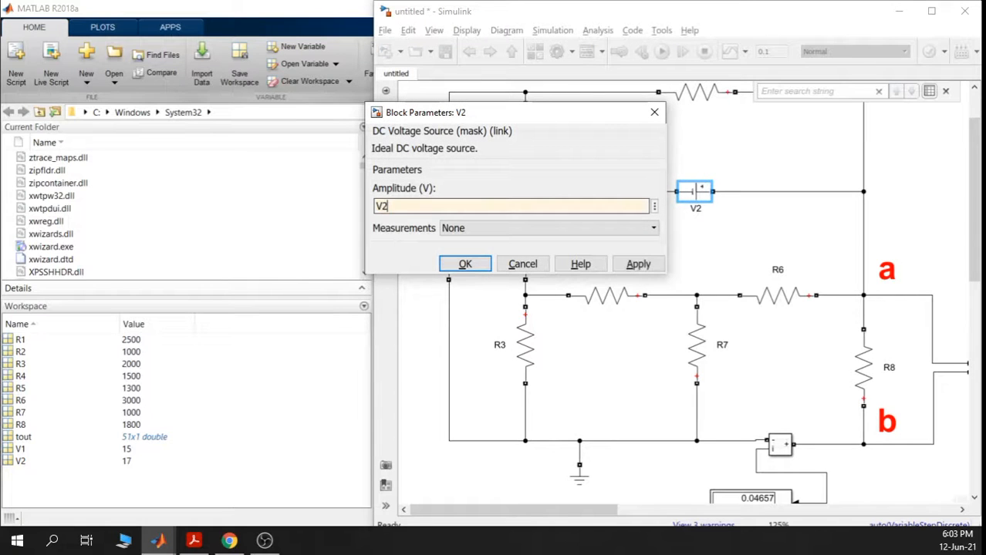
{"action": "left_click", "coordinate": [638, 264]}
{"action": "left_click", "coordinate": [465, 264]}
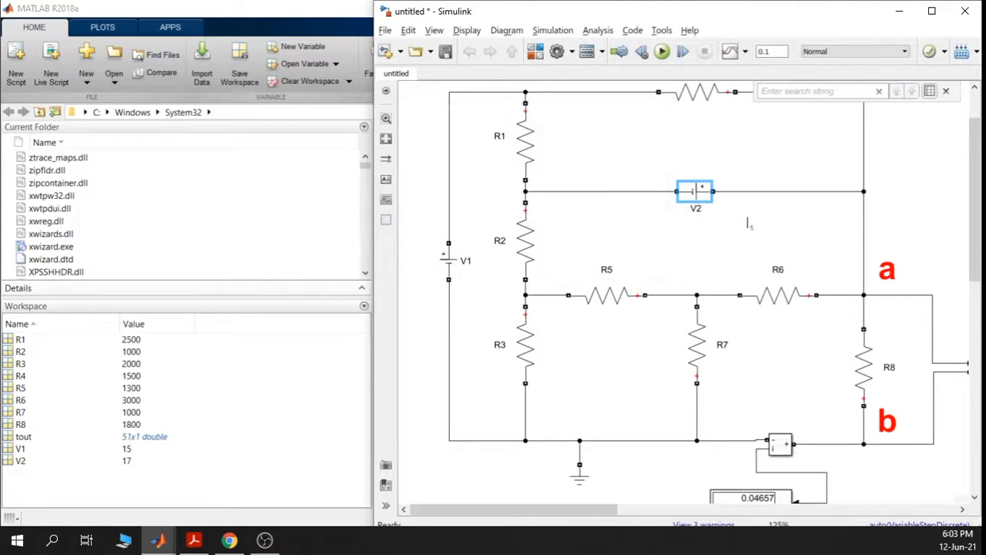
Run the simulation and examine the voltage and current displays of load resistor R8 in the original circuit
{"action": "scroll", "coordinate": [759, 225], "scroll_direction": "down", "scroll_amount": 4}
{"action": "left_click", "coordinate": [661, 51]}
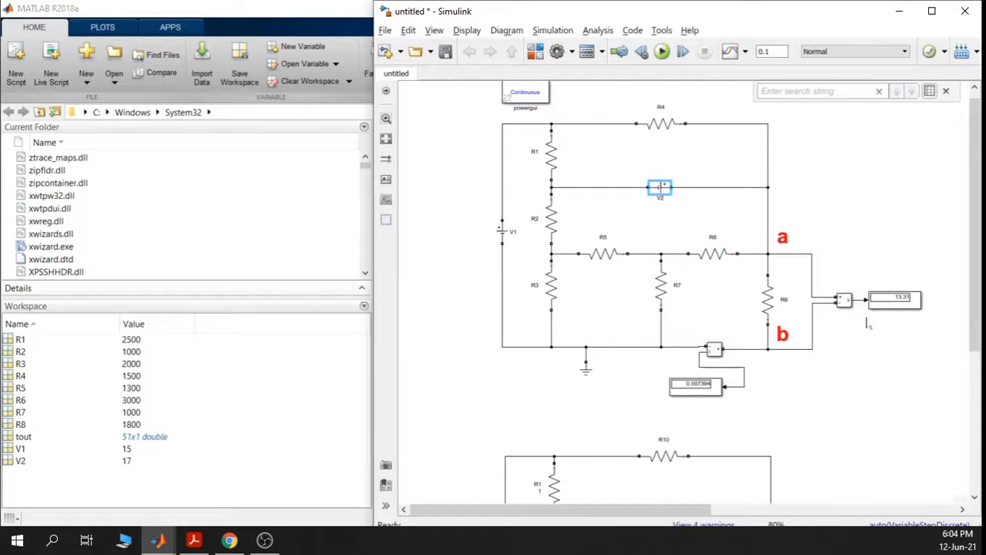
{"action": "scroll", "coordinate": [908, 307], "scroll_direction": "up", "scroll_amount": 3}
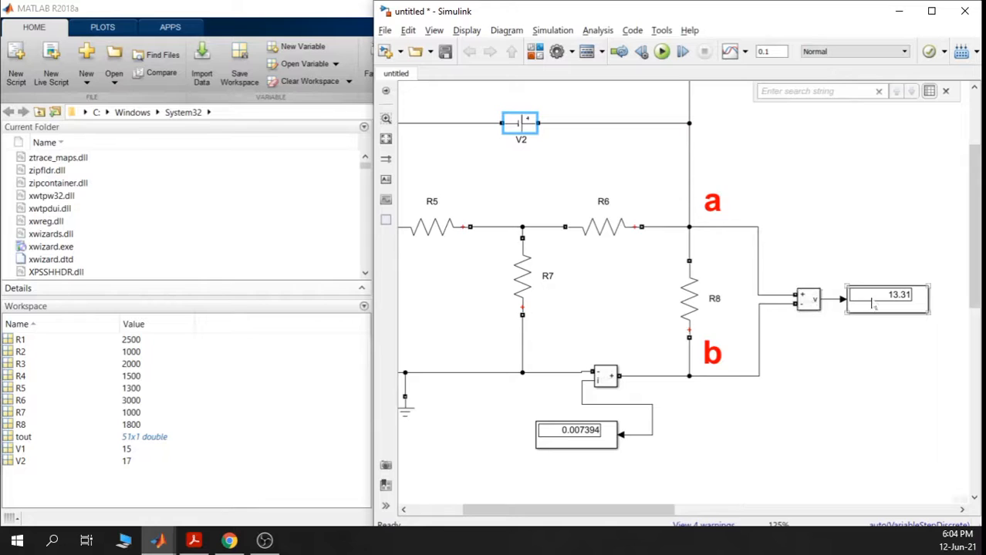
{"action": "left_click", "coordinate": [688, 291]}
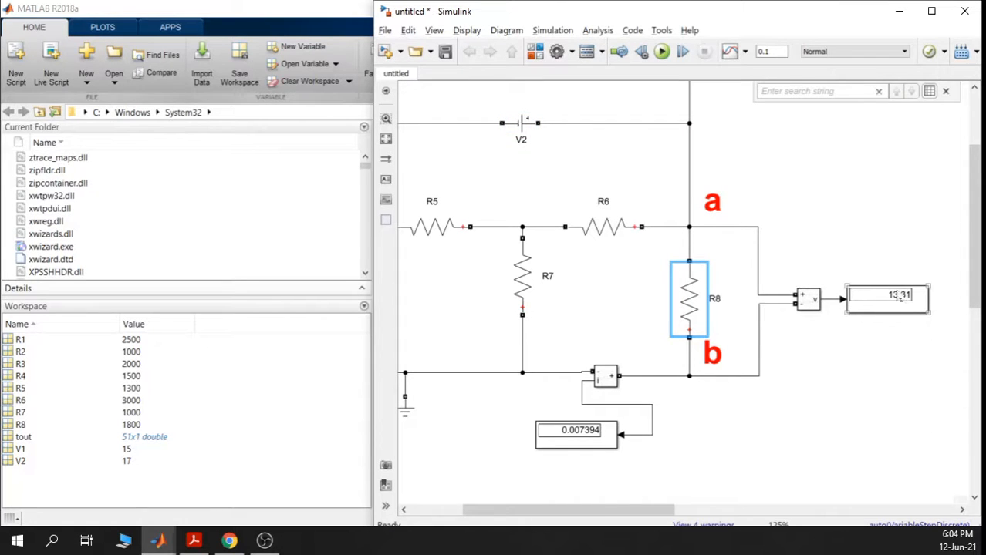
{"action": "scroll", "coordinate": [569, 445], "scroll_direction": "up", "scroll_amount": 2}
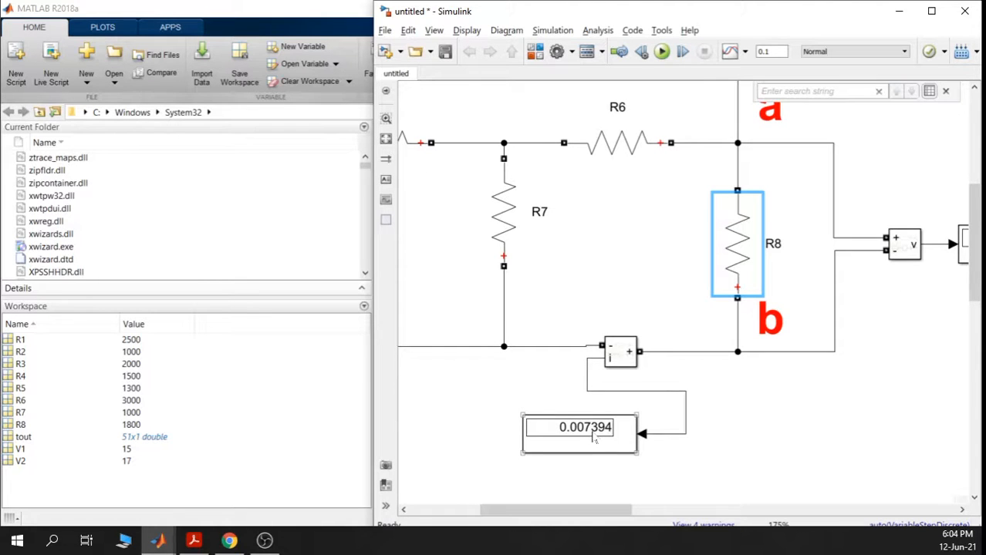
{"action": "scroll", "coordinate": [607, 442], "scroll_direction": "down", "scroll_amount": 2}
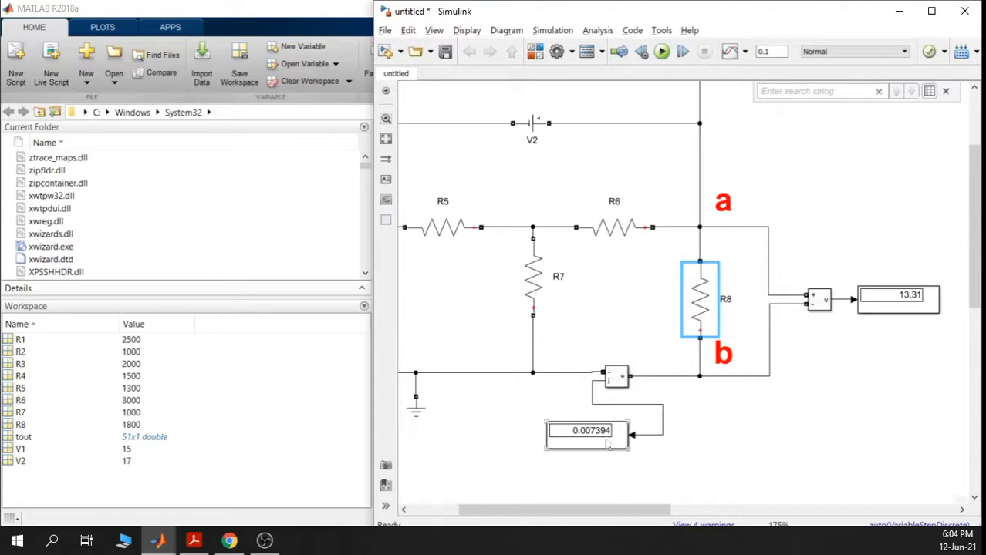
Set the amplitude of the vertical source V2 in the second circuit to the workspace variable V2
{"action": "scroll", "coordinate": [609, 445], "scroll_direction": "down", "scroll_amount": 5}
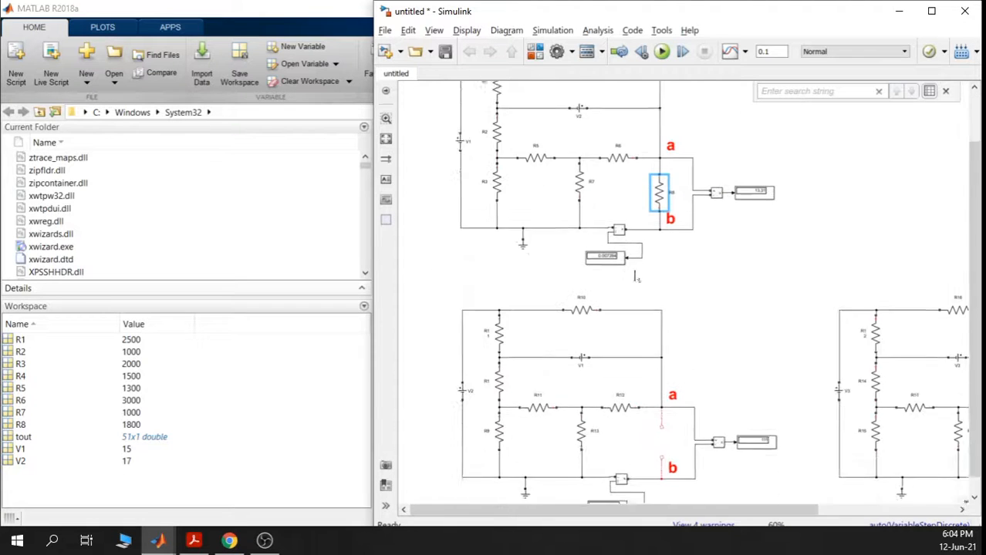
{"action": "scroll", "coordinate": [710, 410], "scroll_direction": "up", "scroll_amount": 4}
{"action": "scroll", "coordinate": [717, 418], "scroll_direction": "down", "scroll_amount": 2}
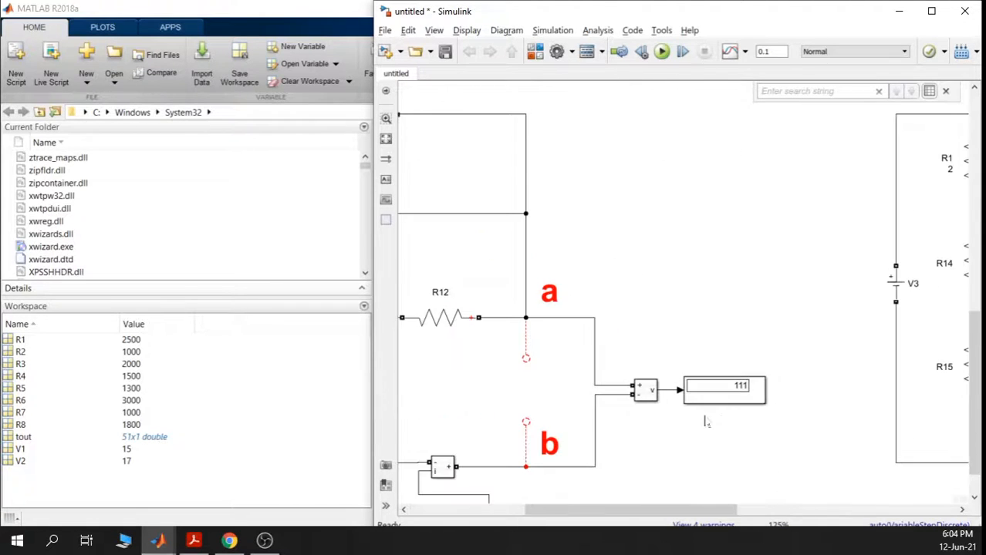
{"action": "scroll", "coordinate": [687, 420], "scroll_direction": "down", "scroll_amount": 2}
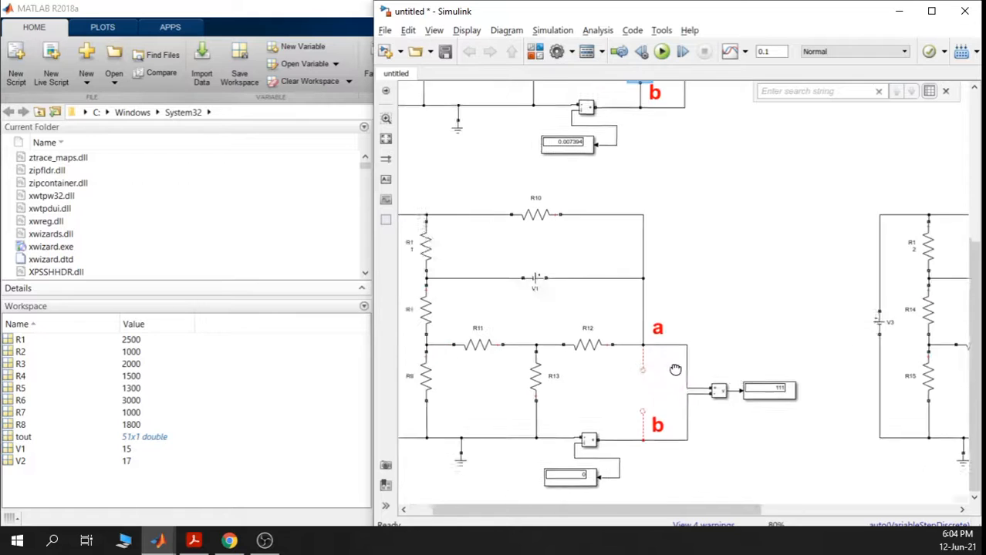
{"action": "left_click", "coordinate": [460, 321]}
{"action": "double_click", "coordinate": [460, 320]}
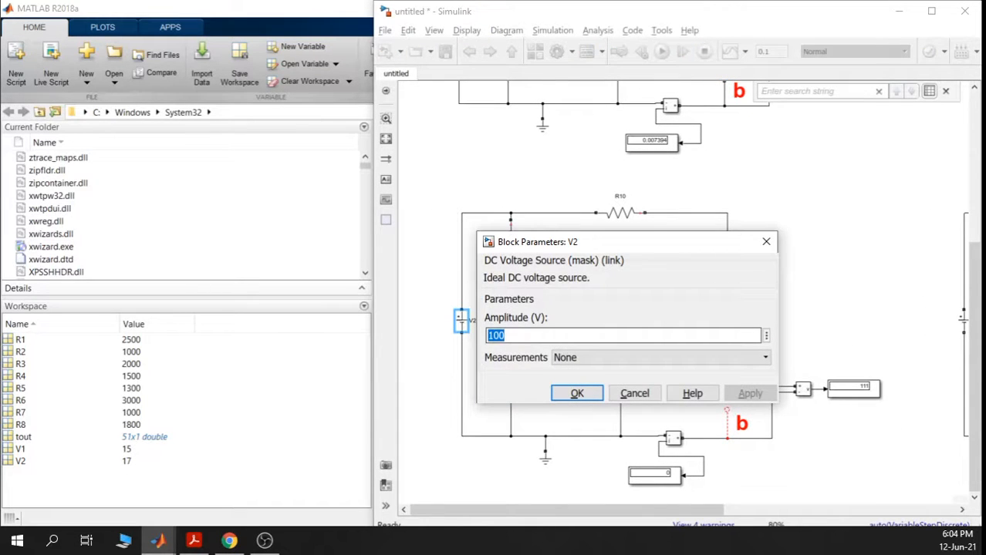
{"action": "type", "text": "V2"}
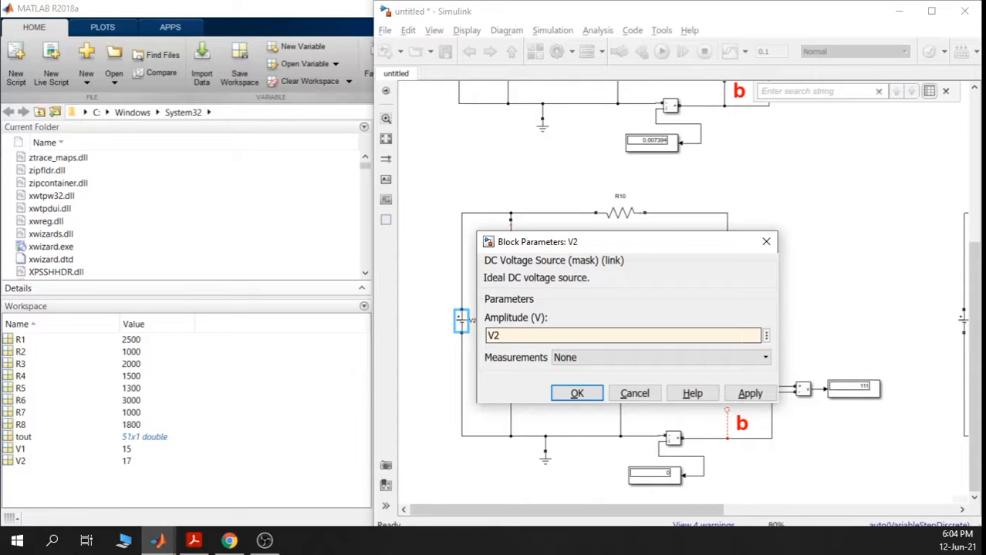
{"action": "left_click", "coordinate": [748, 393]}
{"action": "left_click", "coordinate": [576, 394]}
Set the amplitude of the horizontal source V1 in the second circuit to the workspace variable V1
{"action": "scroll", "coordinate": [636, 286], "scroll_direction": "up", "scroll_amount": 4}
{"action": "double_click", "coordinate": [621, 280]}
{"action": "type", "text": "V1"}
{"action": "key", "text": "Return"}
Switch to Laboratorio4.pdf in Acrobat Reader and place its Experimento #1 schematic beside the Simulink model to check the source positions
{"action": "scroll", "coordinate": [694, 247], "scroll_direction": "down", "scroll_amount": 3}
{"action": "scroll", "coordinate": [730, 258], "scroll_direction": "up", "scroll_amount": 6}
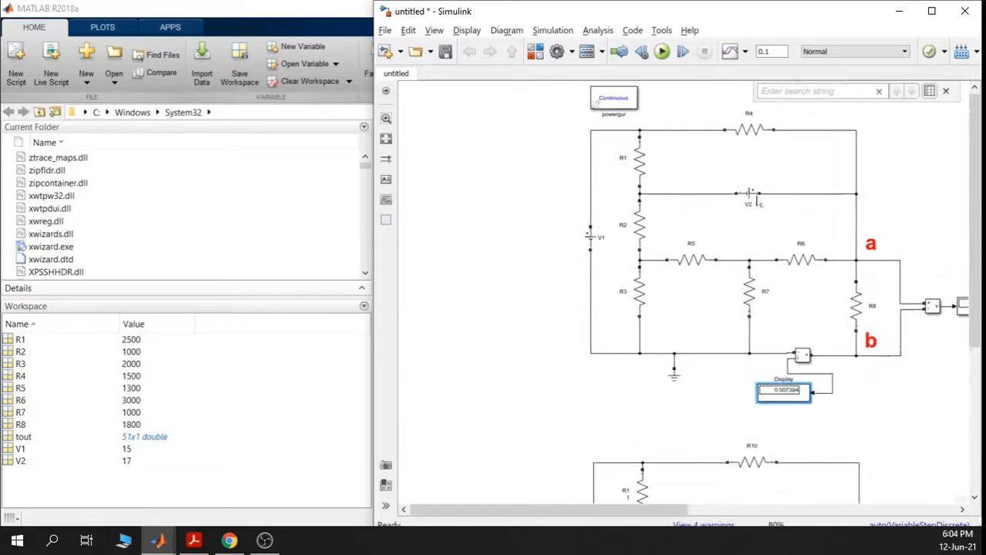
{"action": "scroll", "coordinate": [745, 192], "scroll_direction": "up", "scroll_amount": 5}
{"action": "scroll", "coordinate": [844, 289], "scroll_direction": "down", "scroll_amount": 3}
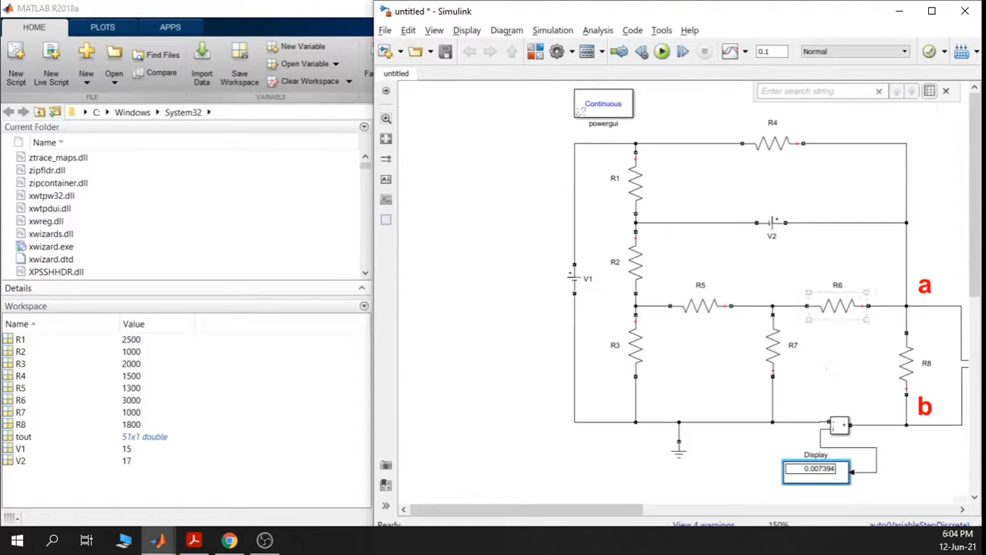
{"action": "scroll", "coordinate": [826, 369], "scroll_direction": "down", "scroll_amount": 4}
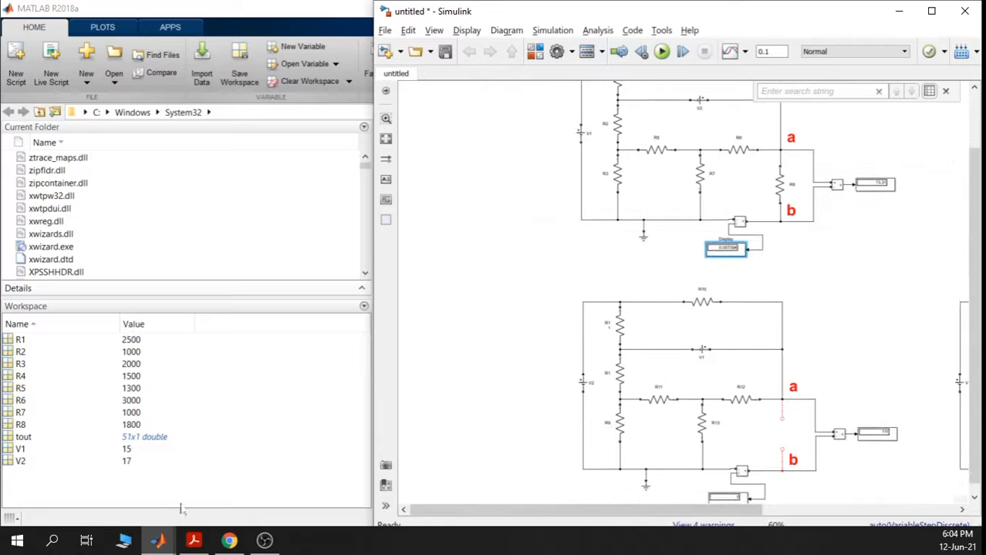
{"action": "left_click", "coordinate": [194, 540]}
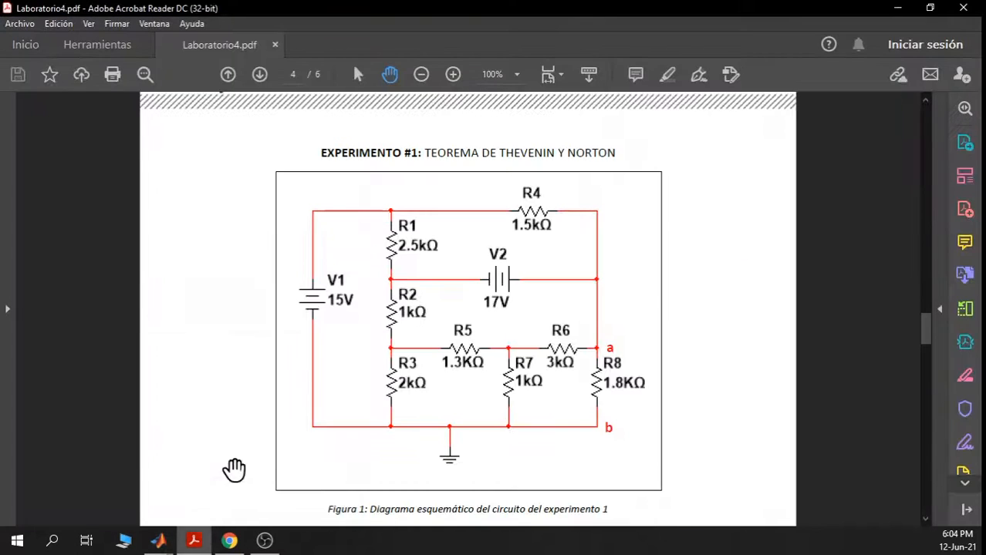
{"action": "left_click", "coordinate": [930, 8]}
{"action": "left_click_drag", "start_coordinate": [626, 17], "coordinate": [287, 16]}
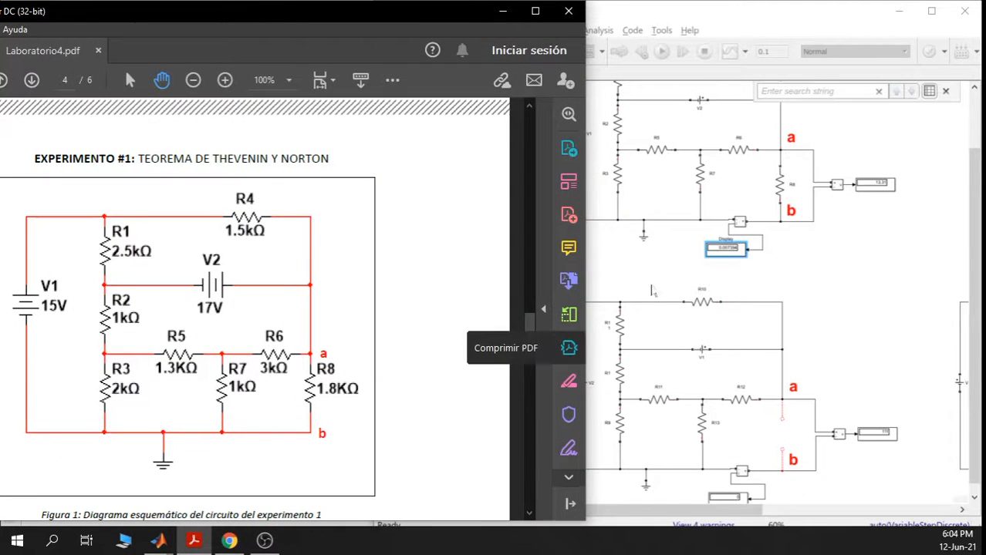
{"action": "left_click", "coordinate": [651, 295]}
Set the amplitude of the vertical source V2 in the second circuit to the workspace variable V1
{"action": "left_click", "coordinate": [560, 386]}
{"action": "left_click_drag", "start_coordinate": [544, 372], "coordinate": [579, 344]}
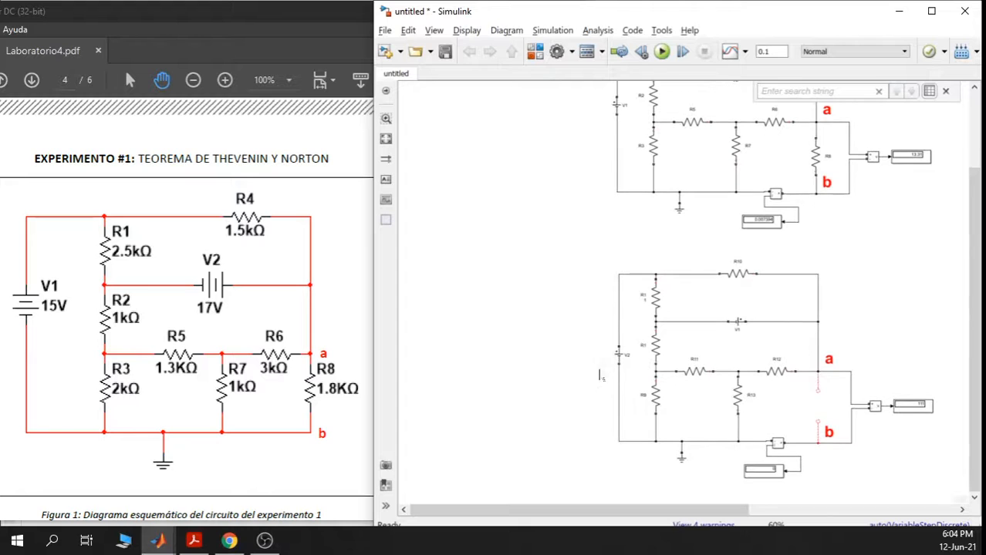
{"action": "scroll", "coordinate": [600, 351], "scroll_direction": "up", "scroll_amount": 3}
{"action": "double_click", "coordinate": [627, 355]}
{"action": "double_click", "coordinate": [663, 370]}
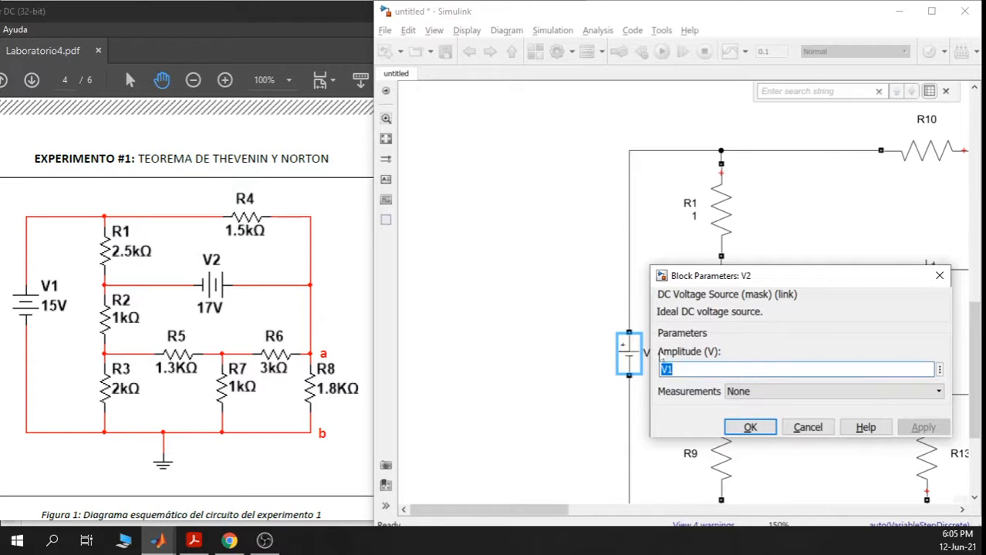
{"action": "left_click", "coordinate": [748, 427]}
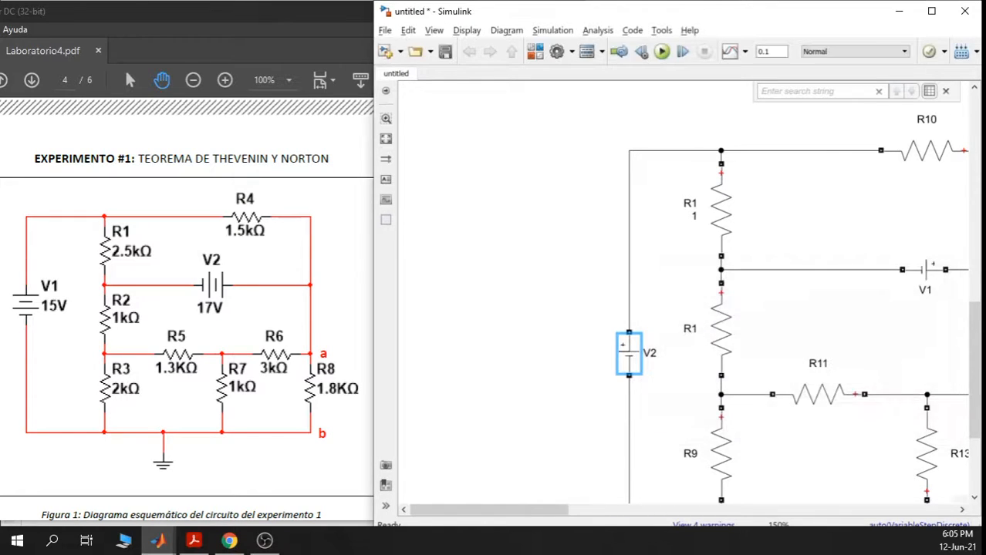
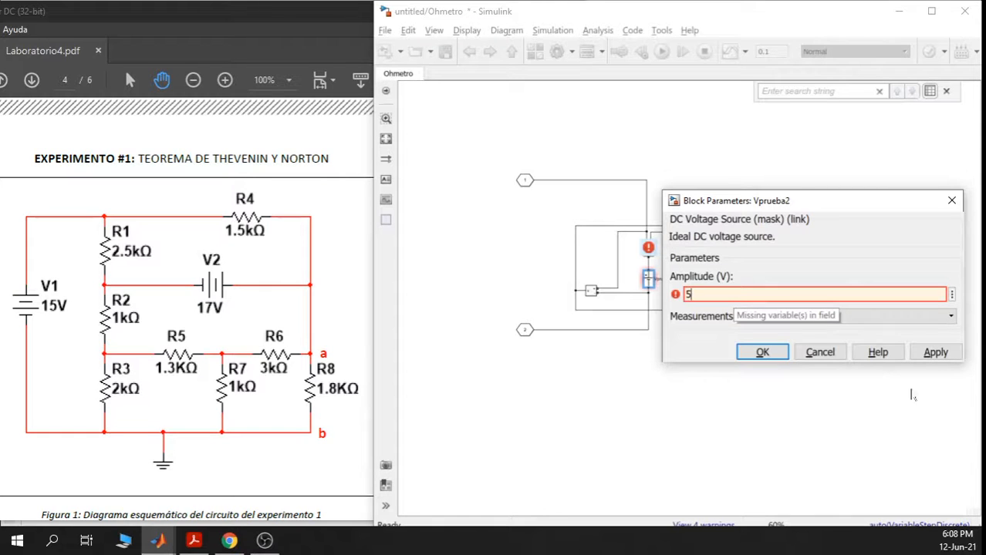
Set the amplitude of test source Vprueba2 inside the Ohmetro subsystem to 5 V and return to the main model
{"action": "left_click", "coordinate": [935, 352]}
{"action": "left_click", "coordinate": [762, 352]}
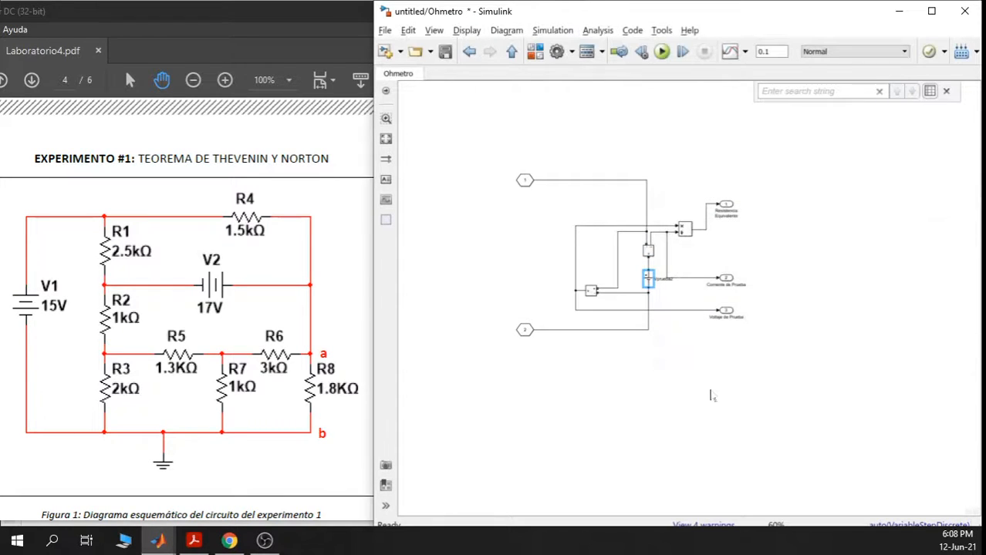
{"action": "left_click", "coordinate": [512, 51]}
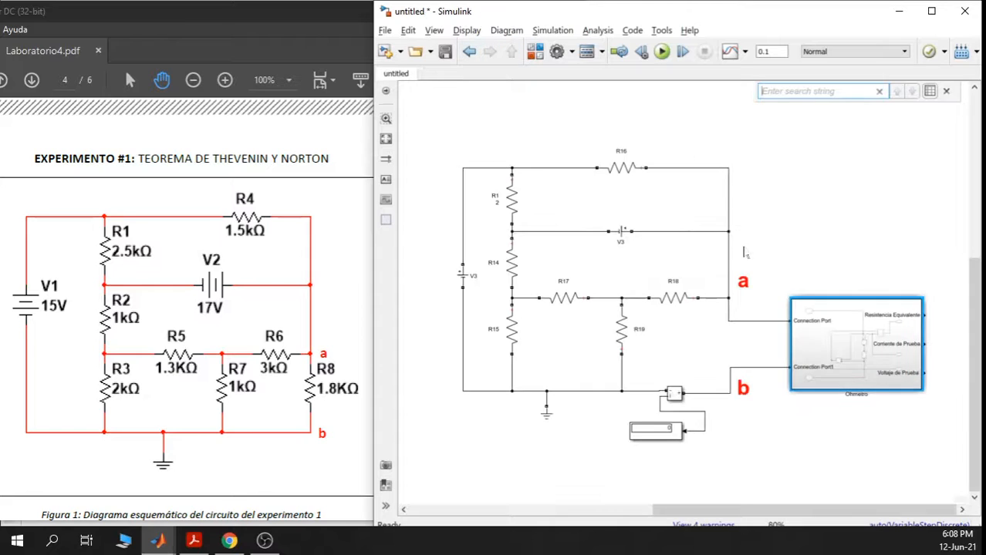
{"action": "left_click", "coordinate": [829, 239]}
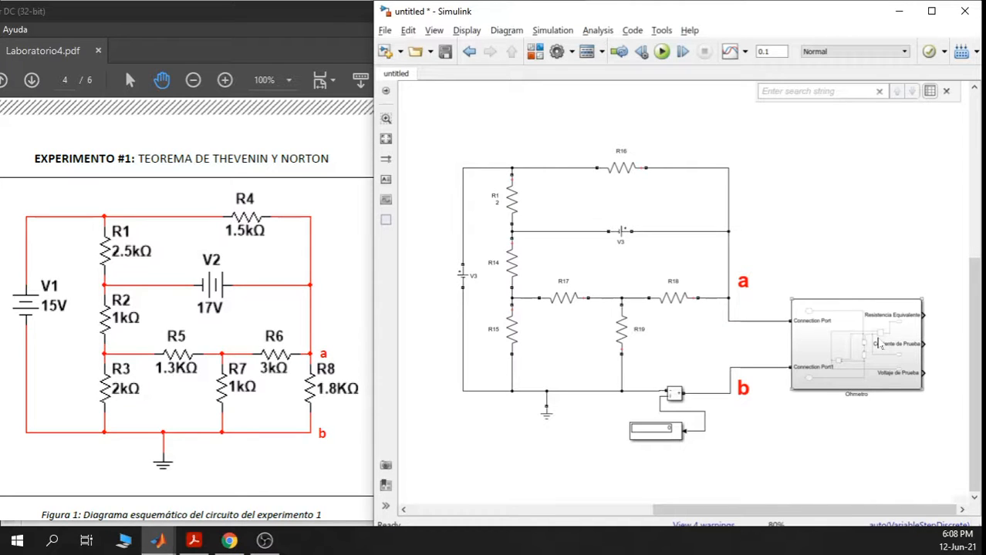
Copy the second circuit's voltage display and place the copy beside the Ohmetro block's Resistencia Equivalente output
{"action": "left_click_drag", "start_coordinate": [886, 243], "coordinate": [791, 204]}
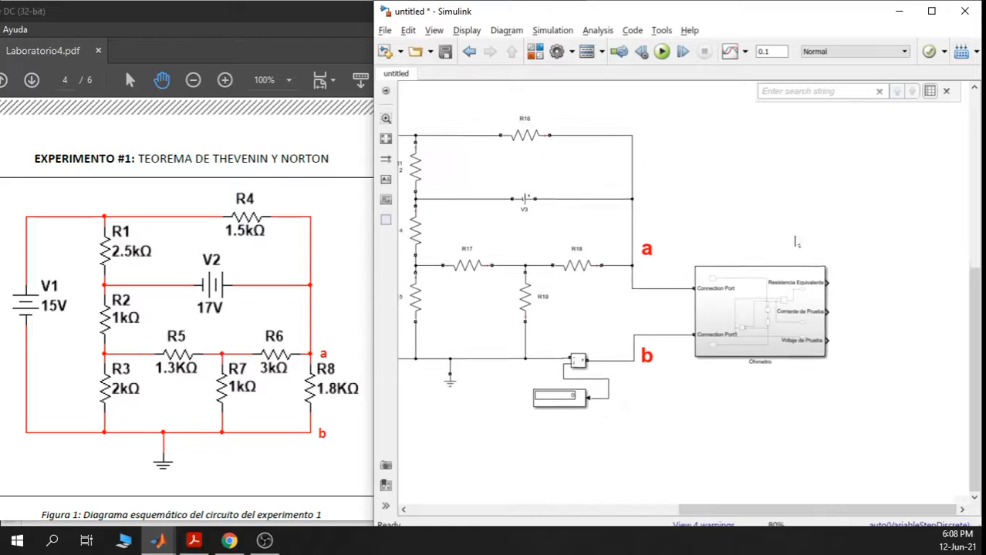
{"action": "scroll", "coordinate": [664, 392], "scroll_direction": "down", "scroll_amount": 3}
{"action": "left_click_drag", "start_coordinate": [454, 274], "coordinate": [501, 243]}
{"action": "left_click", "coordinate": [455, 306]}
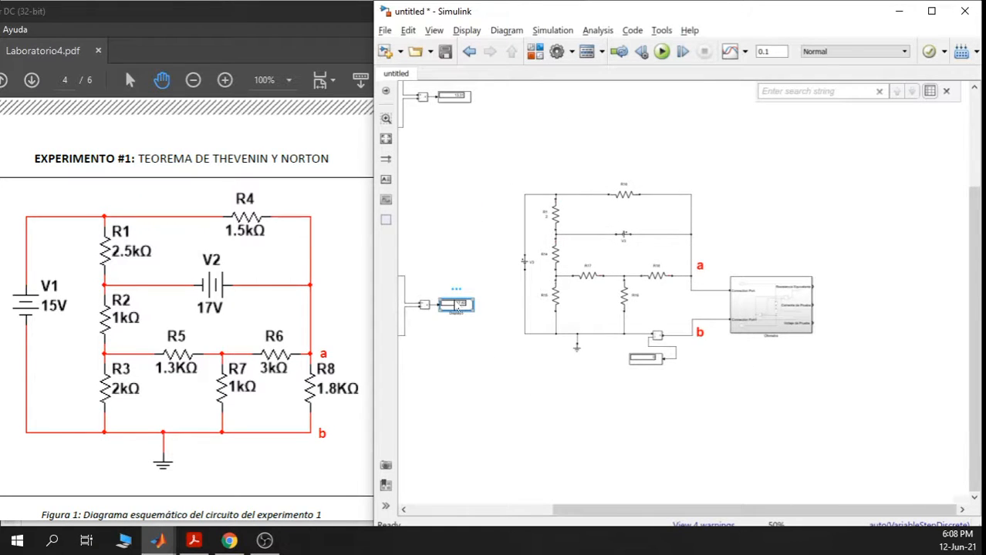
{"action": "left_click_drag", "start_coordinate": [459, 306], "coordinate": [834, 291]}
{"action": "scroll", "coordinate": [834, 290], "scroll_direction": "up", "scroll_amount": 6}
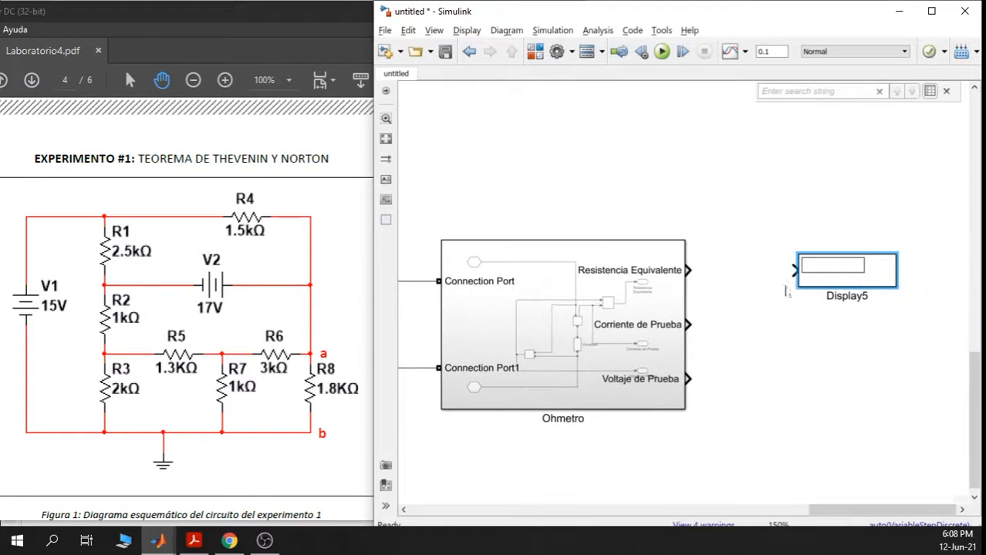
Connect the display to the Ohmetro's Resistencia Equivalente output and add connected display copies for Corriente de Prueba and Voltaje de Prueba
{"action": "left_click_drag", "start_coordinate": [788, 268], "coordinate": [690, 270]}
{"action": "left_click_drag", "start_coordinate": [846, 282], "coordinate": [785, 382]}
{"action": "left_click_drag", "start_coordinate": [809, 246], "coordinate": [787, 323]}
{"action": "left_click", "coordinate": [709, 327]}
{"action": "left_click", "coordinate": [701, 388]}
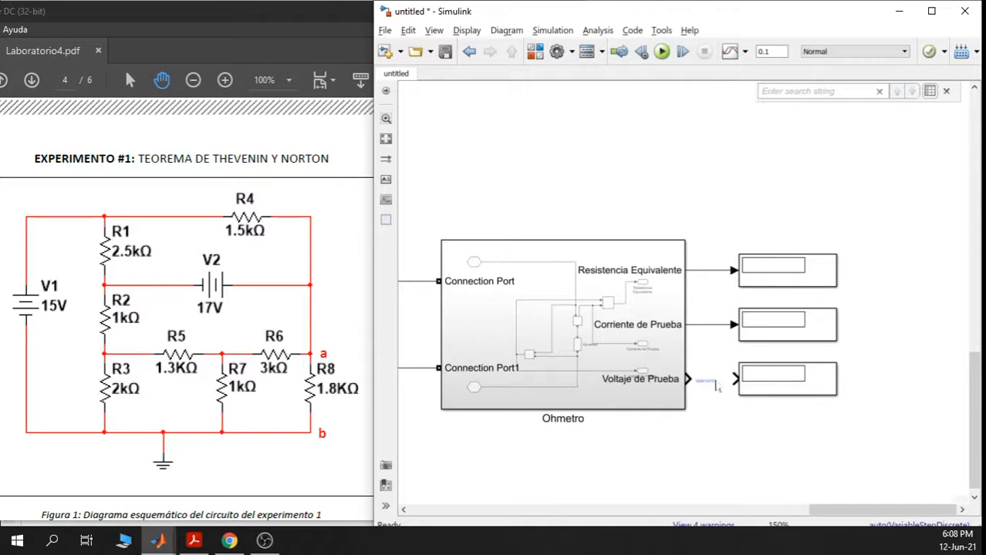
{"action": "left_click_drag", "start_coordinate": [690, 377], "coordinate": [734, 378]}
Maximize the model window, run the simulation and read the Ohmetro displays
{"action": "key", "text": "space"}
{"action": "left_click_drag", "start_coordinate": [679, 274], "coordinate": [797, 255]}
{"action": "double_click", "coordinate": [782, 18]}
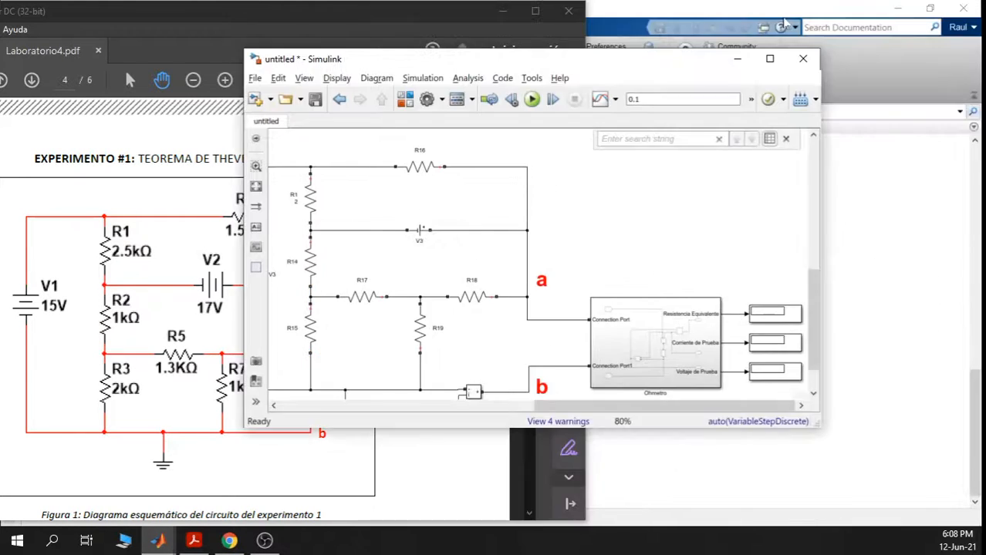
{"action": "double_click", "coordinate": [768, 59]}
{"action": "left_click_drag", "start_coordinate": [356, 176], "coordinate": [566, 263]}
{"action": "scroll", "coordinate": [572, 226], "scroll_direction": "up", "scroll_amount": 1}
{"action": "left_click_drag", "start_coordinate": [564, 230], "coordinate": [578, 175]}
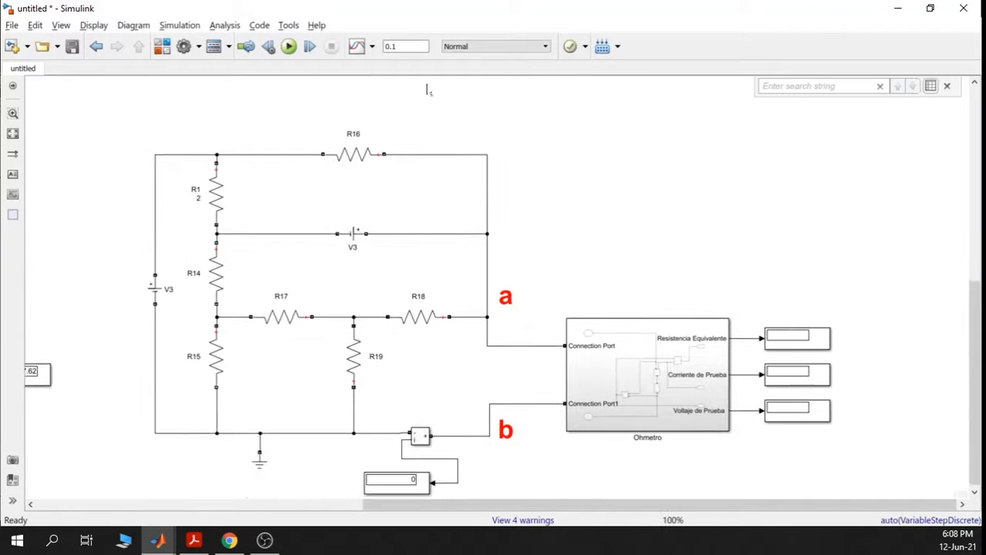
{"action": "left_click", "coordinate": [288, 47]}
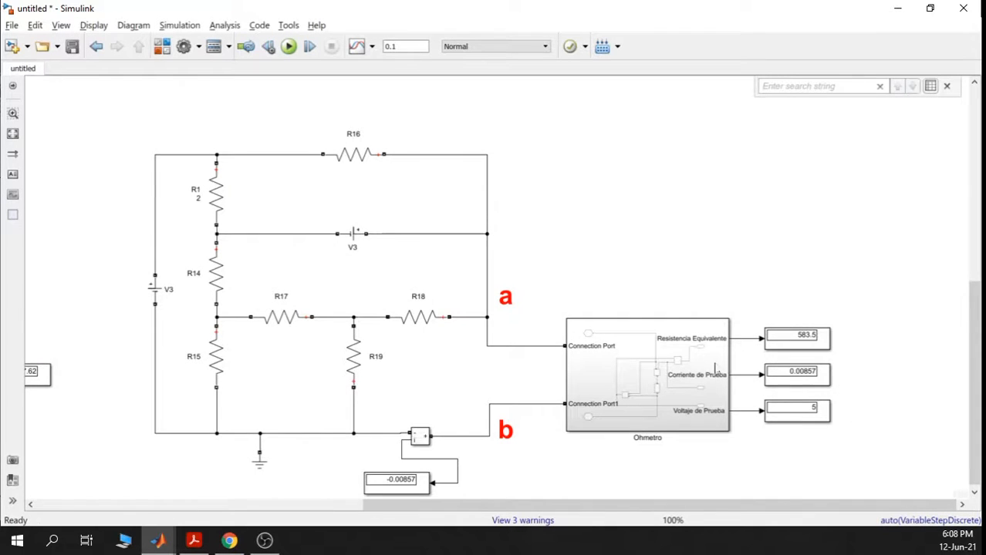
{"action": "scroll", "coordinate": [694, 344], "scroll_direction": "up", "scroll_amount": 1}
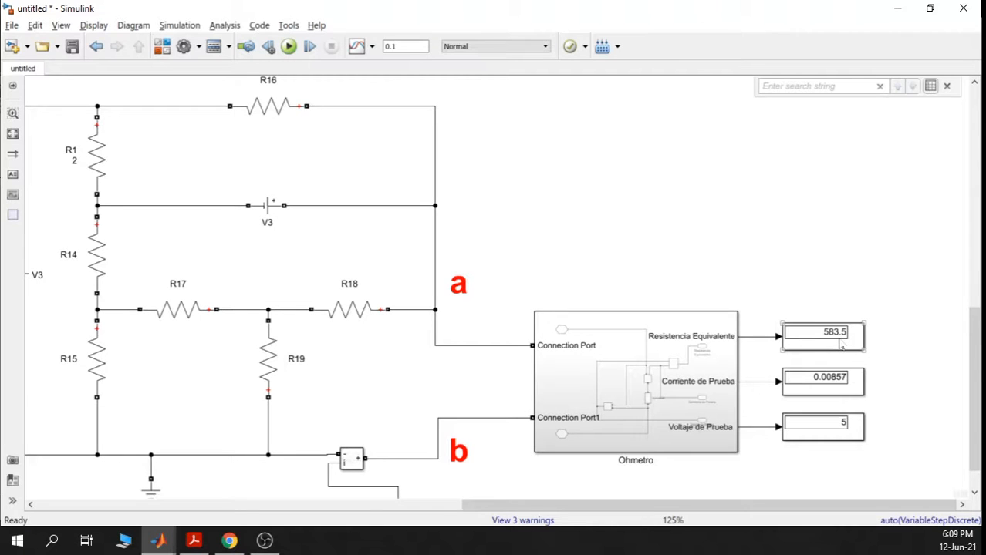
{"action": "scroll", "coordinate": [841, 347], "scroll_direction": "down", "scroll_amount": 1}
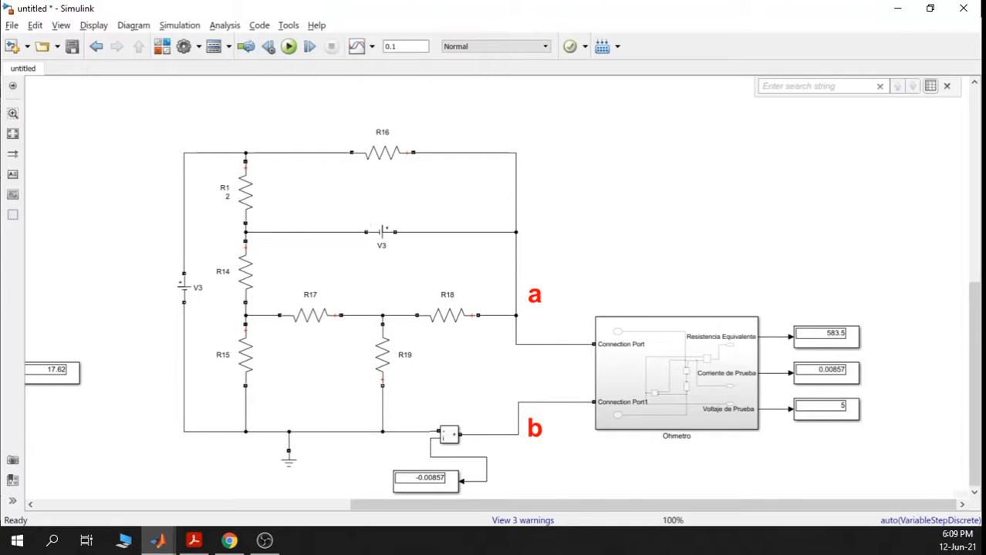
Check the amplitude of the horizontal source in the Ohmetro circuit, and delete both of that circuit's voltage sources
{"action": "double_click", "coordinate": [381, 232]}
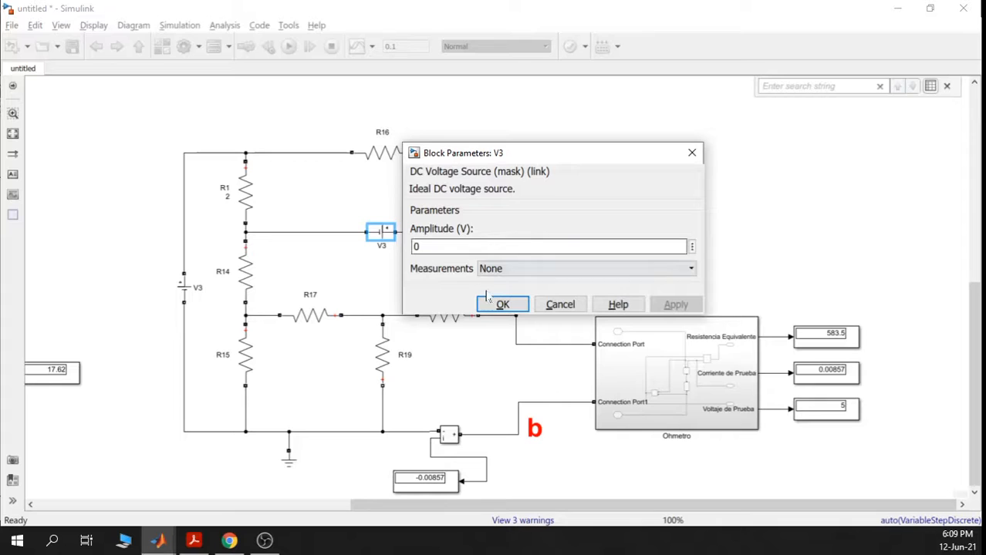
{"action": "left_click", "coordinate": [502, 304]}
{"action": "left_click", "coordinate": [380, 239]}
{"action": "key", "text": "Delete"}
{"action": "left_click", "coordinate": [184, 287]}
{"action": "key", "text": "Delete"}
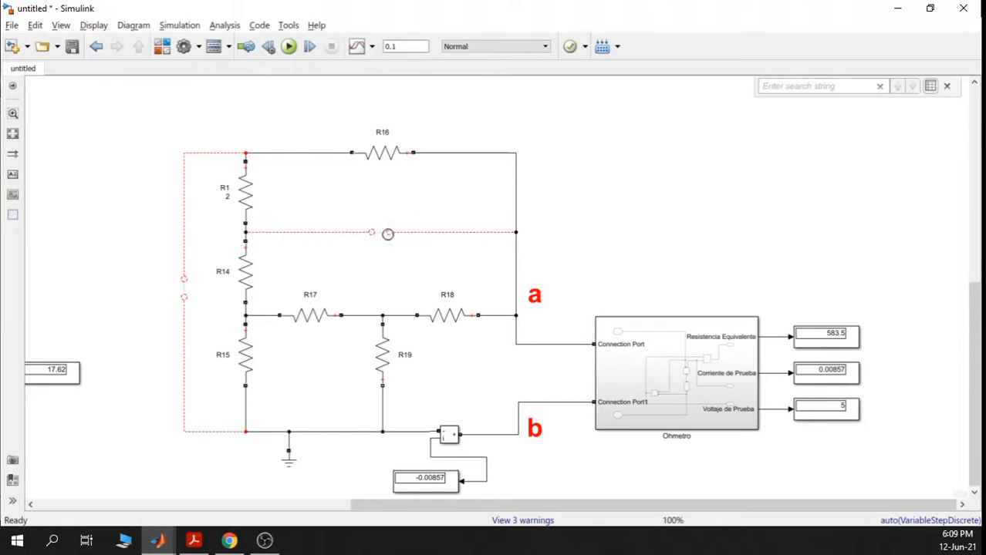
Join the broken wire ends where the two sources were to form short circuits, and move the vertical wire back to the circuit's outer side
{"action": "scroll", "coordinate": [379, 233], "scroll_direction": "up", "scroll_amount": 4}
{"action": "left_click_drag", "start_coordinate": [374, 266], "coordinate": [464, 262]}
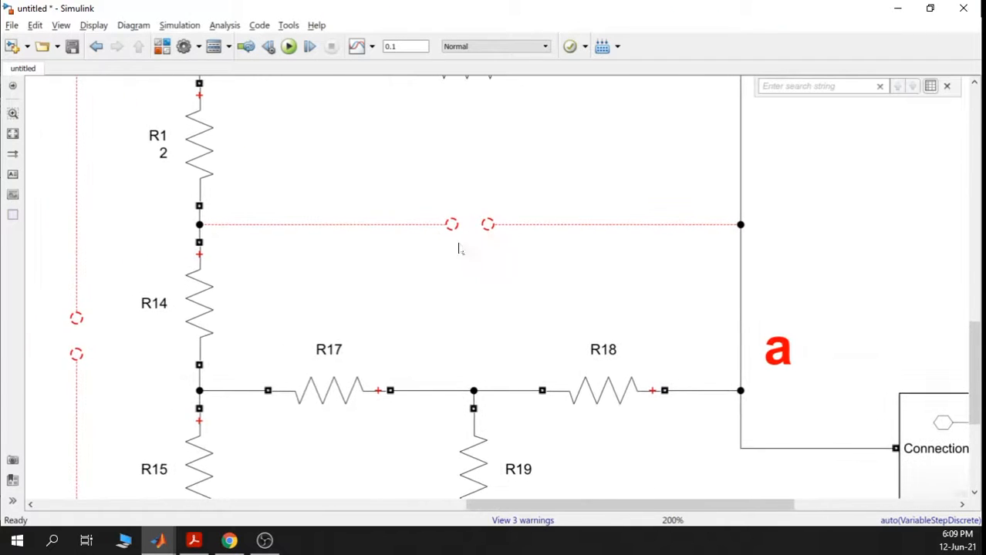
{"action": "left_click_drag", "start_coordinate": [452, 224], "coordinate": [487, 224]}
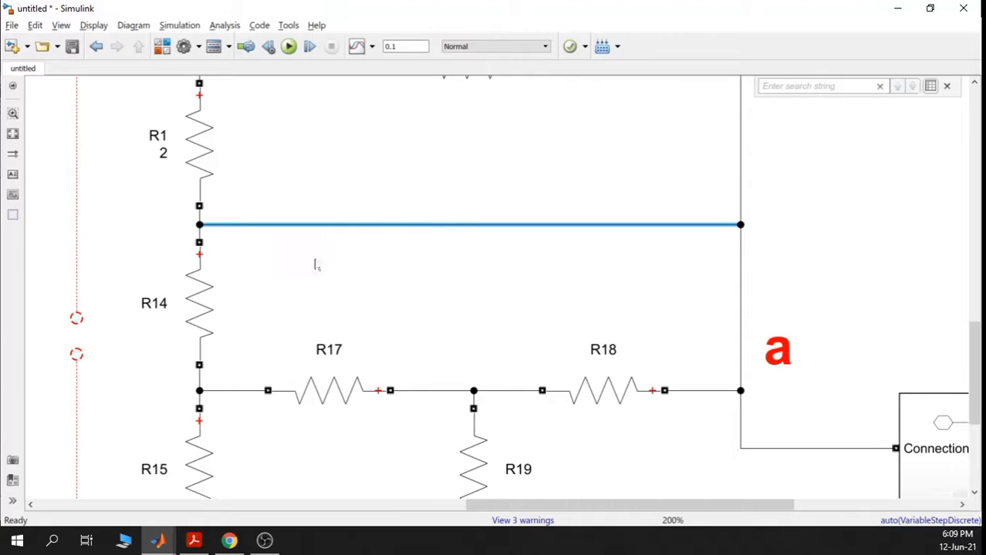
{"action": "left_click_drag", "start_coordinate": [76, 318], "coordinate": [75, 352]}
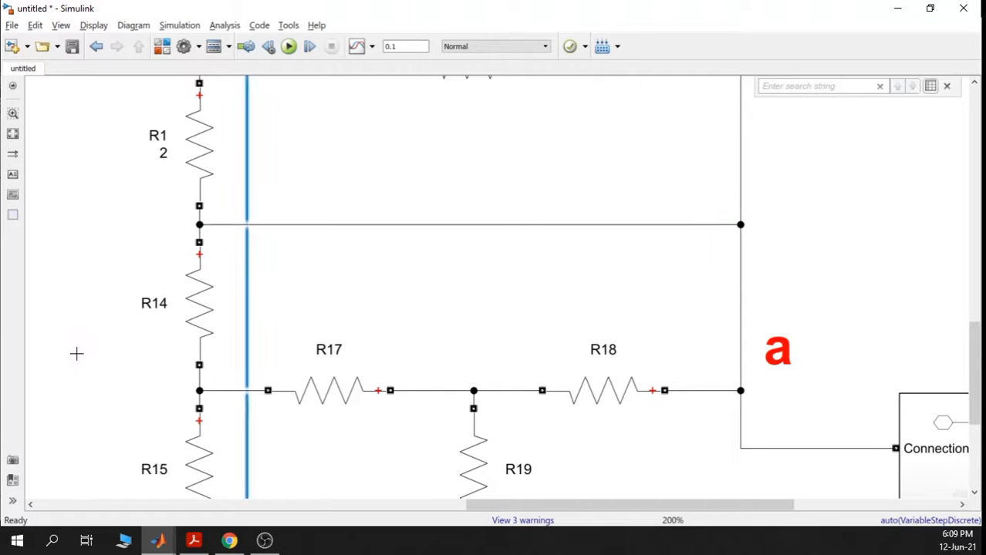
{"action": "scroll", "coordinate": [293, 293], "scroll_direction": "down", "scroll_amount": 3}
{"action": "left_click_drag", "start_coordinate": [271, 301], "coordinate": [178, 313]}
{"action": "left_click", "coordinate": [401, 303]}
Rerun the simulation with the sources shorted and check the Resistencia Equivalente and branch current displays
{"action": "left_click", "coordinate": [288, 47]}
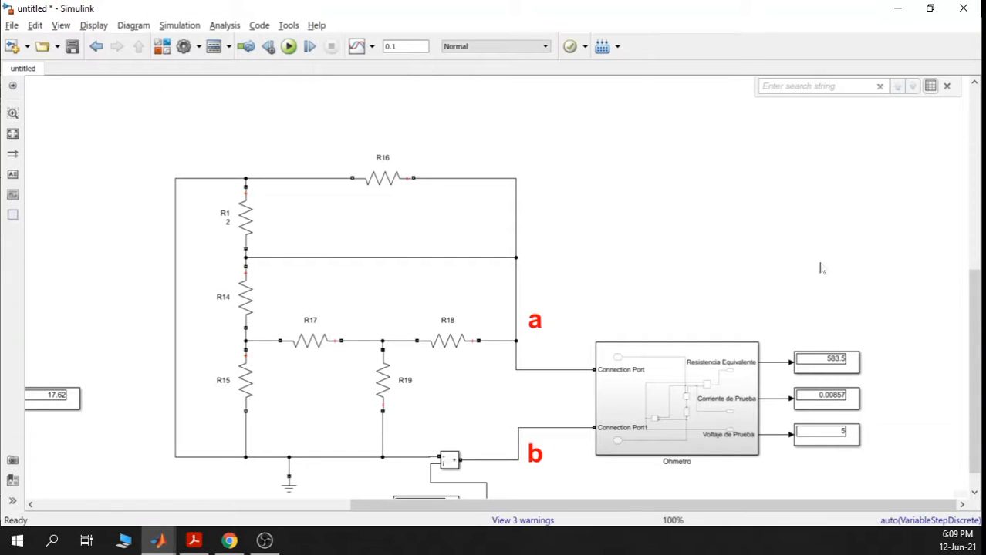
{"action": "scroll", "coordinate": [841, 370], "scroll_direction": "up", "scroll_amount": 2}
{"action": "left_click", "coordinate": [840, 372]}
{"action": "scroll", "coordinate": [840, 370], "scroll_direction": "down", "scroll_amount": 2}
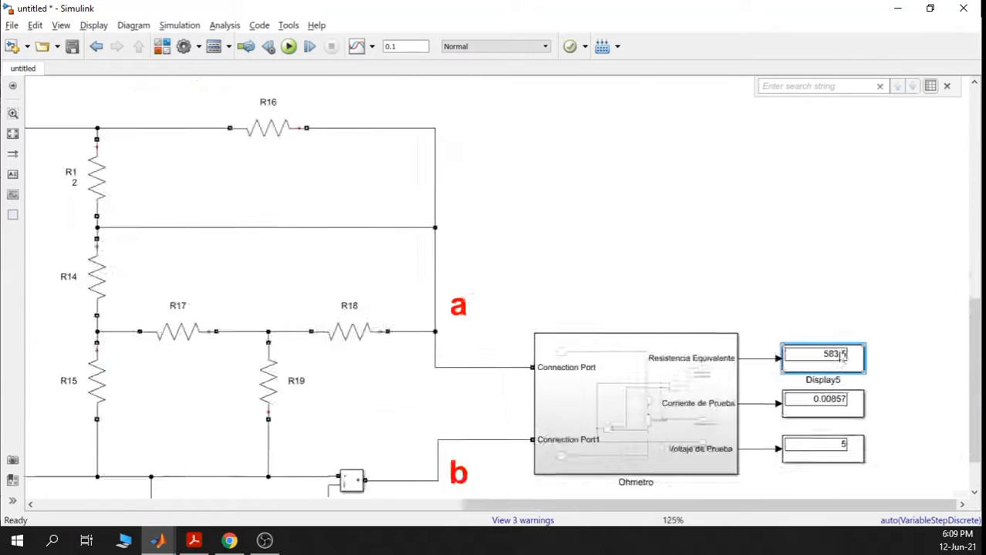
{"action": "left_click_drag", "start_coordinate": [704, 269], "coordinate": [718, 214]}
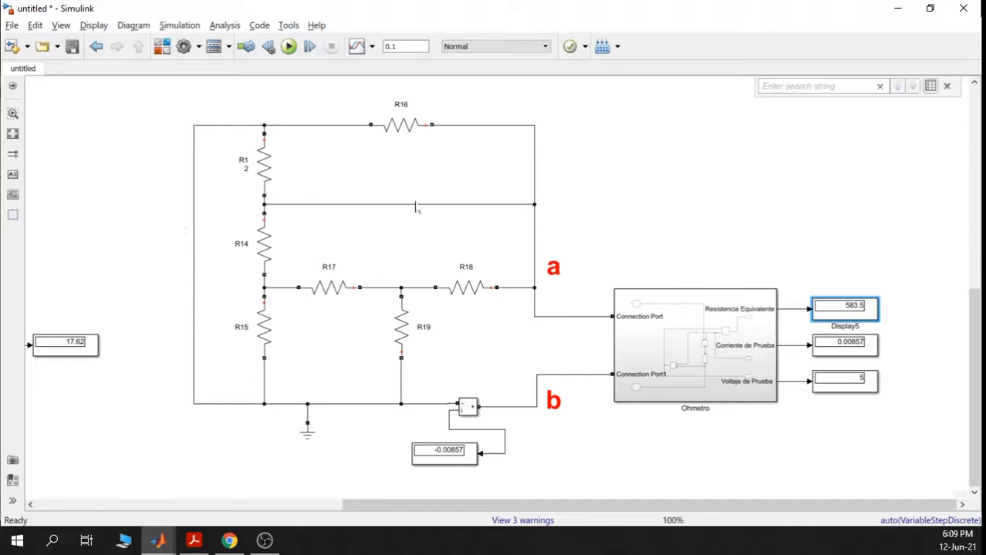
{"action": "scroll", "coordinate": [423, 218], "scroll_direction": "down", "scroll_amount": 4}
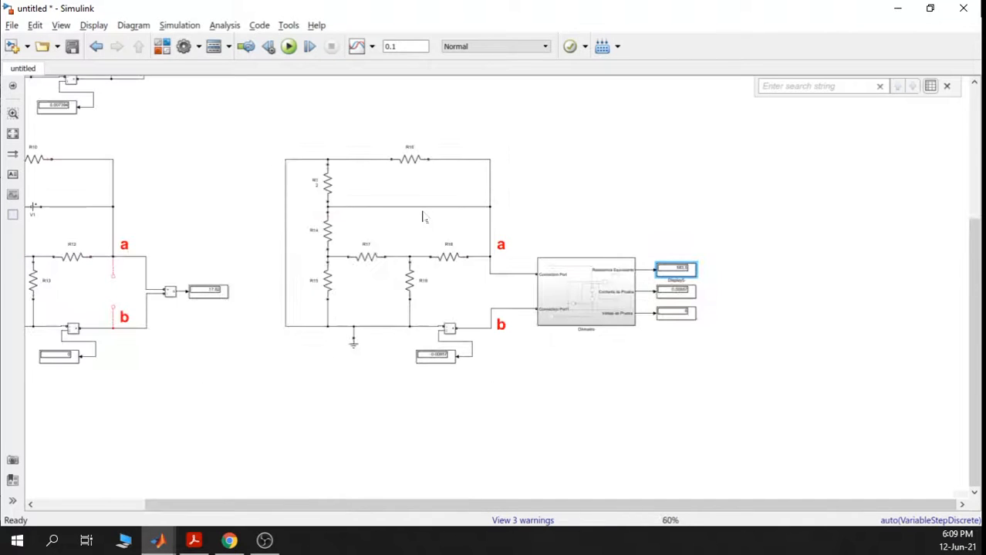
{"action": "scroll", "coordinate": [418, 235], "scroll_direction": "up", "scroll_amount": 4}
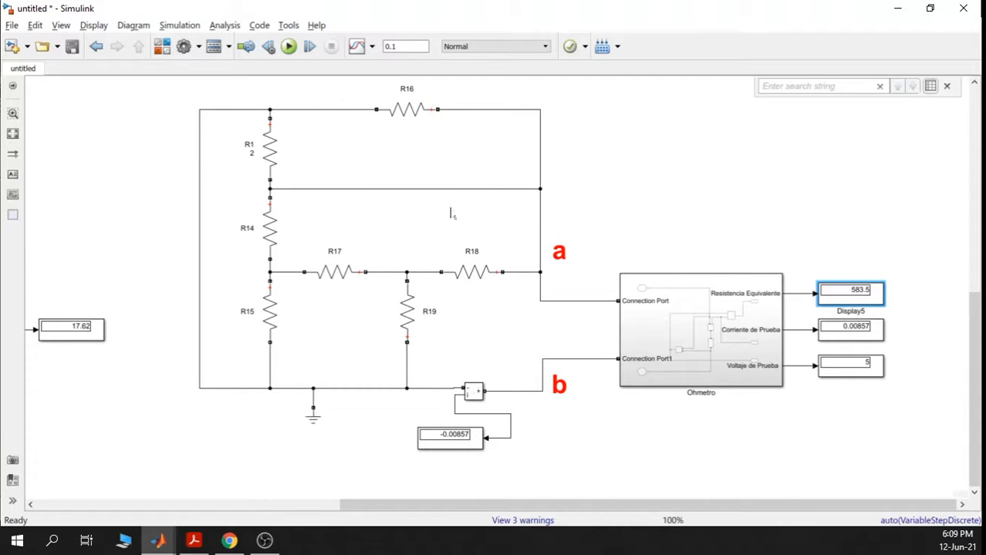
{"action": "scroll", "coordinate": [458, 439], "scroll_direction": "up", "scroll_amount": 3}
{"action": "left_click", "coordinate": [459, 442]}
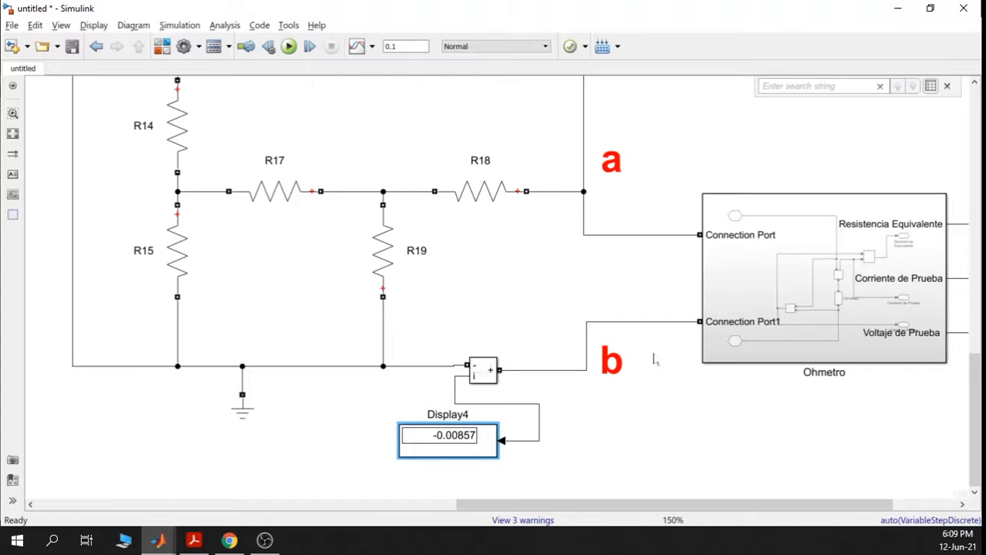
Examine the Ohmetro subsystem's internal wiring around Vprueba2 and how its ports connect to terminals a and b in the main model
{"action": "double_click", "coordinate": [819, 282]}
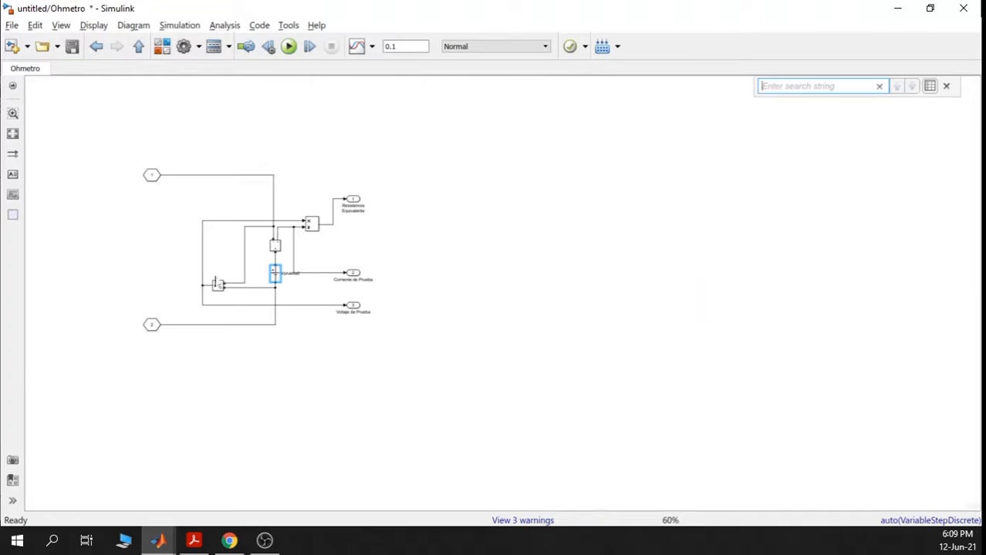
{"action": "scroll", "coordinate": [264, 278], "scroll_direction": "up", "scroll_amount": 5}
{"action": "scroll", "coordinate": [263, 278], "scroll_direction": "down", "scroll_amount": 2}
{"action": "left_click_drag", "start_coordinate": [145, 126], "coordinate": [211, 197]}
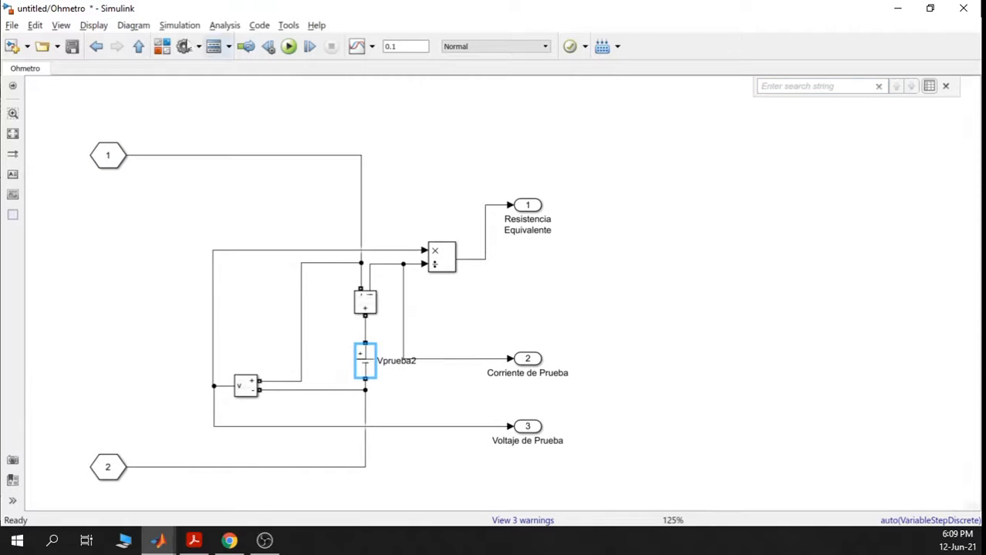
{"action": "left_click", "coordinate": [138, 46]}
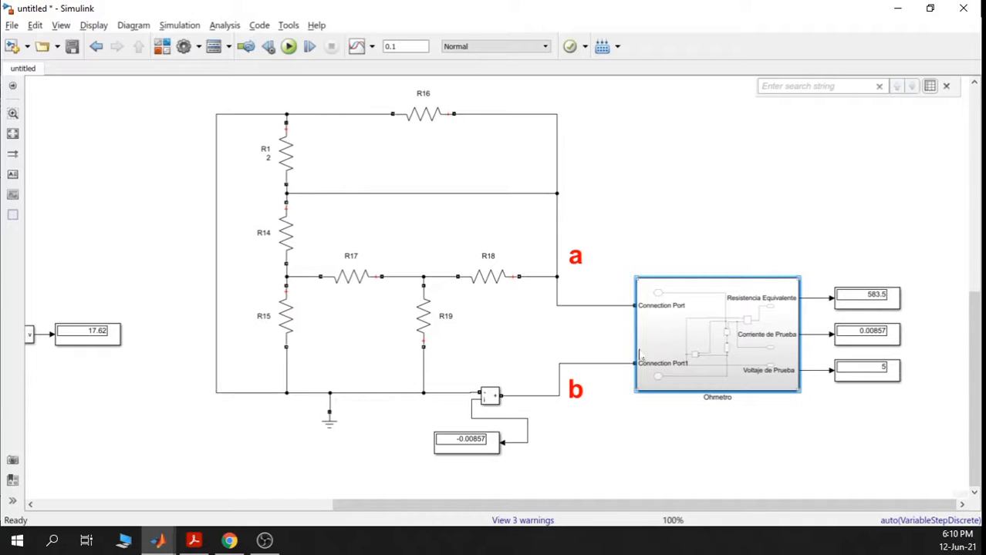
{"action": "double_click", "coordinate": [718, 330]}
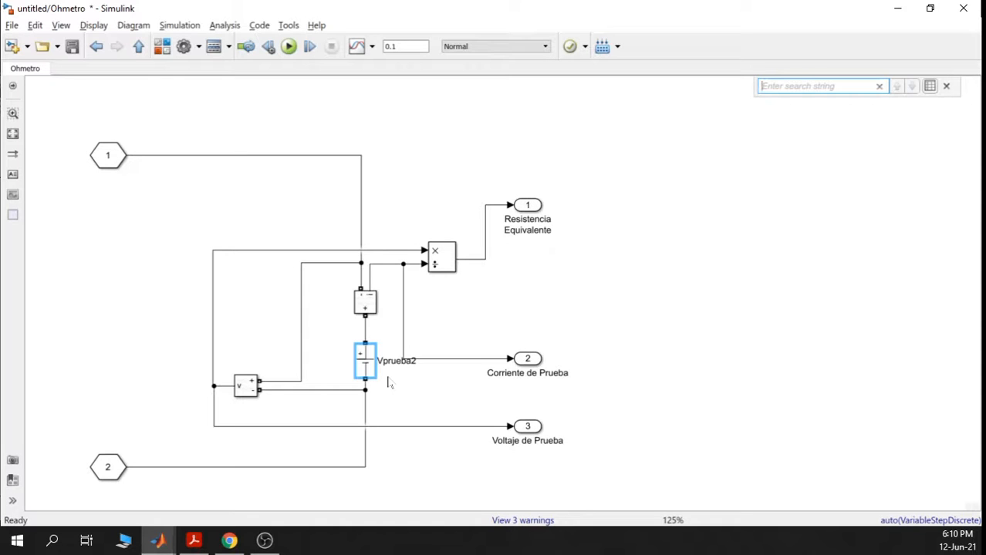
{"action": "left_click", "coordinate": [138, 47]}
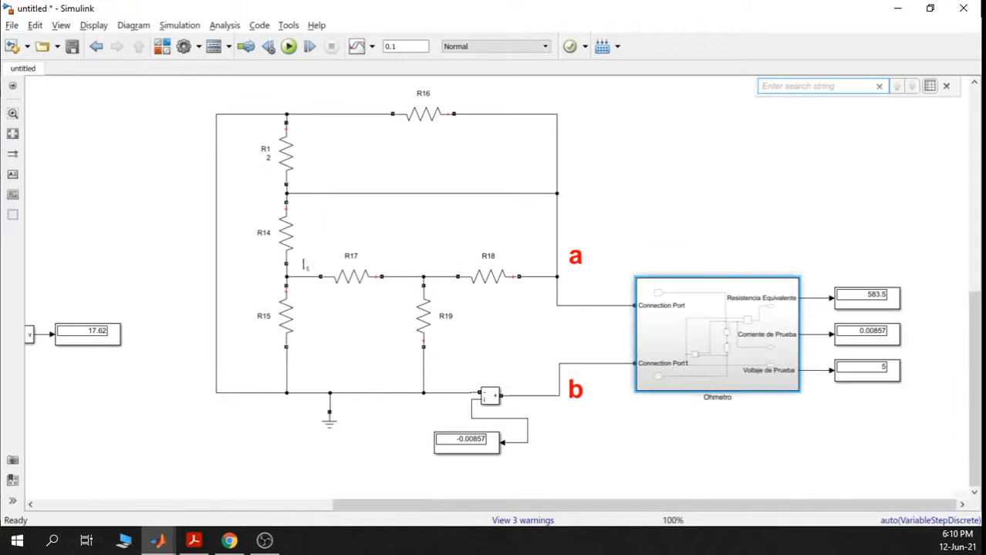
{"action": "double_click", "coordinate": [730, 344]}
{"action": "left_click", "coordinate": [372, 370]}
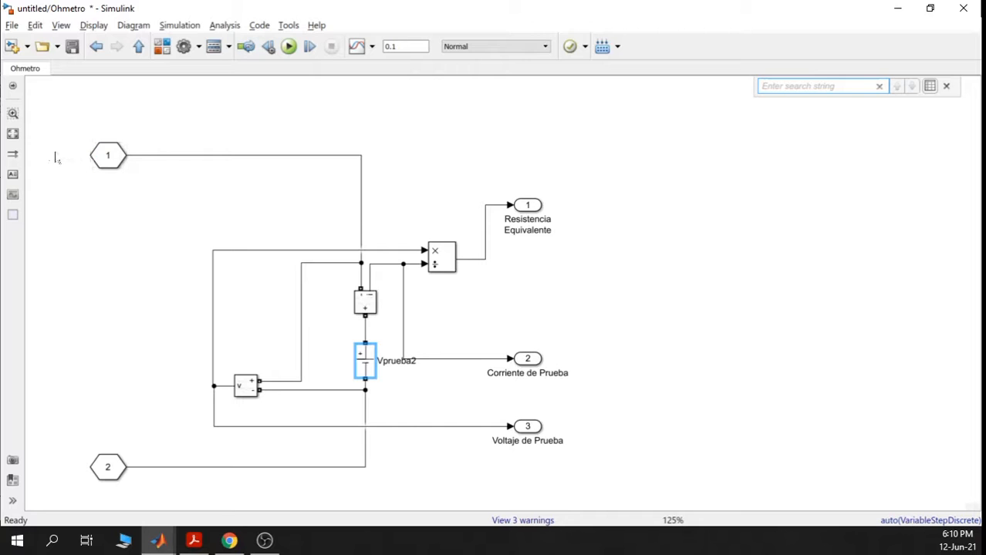
{"action": "left_click", "coordinate": [138, 46]}
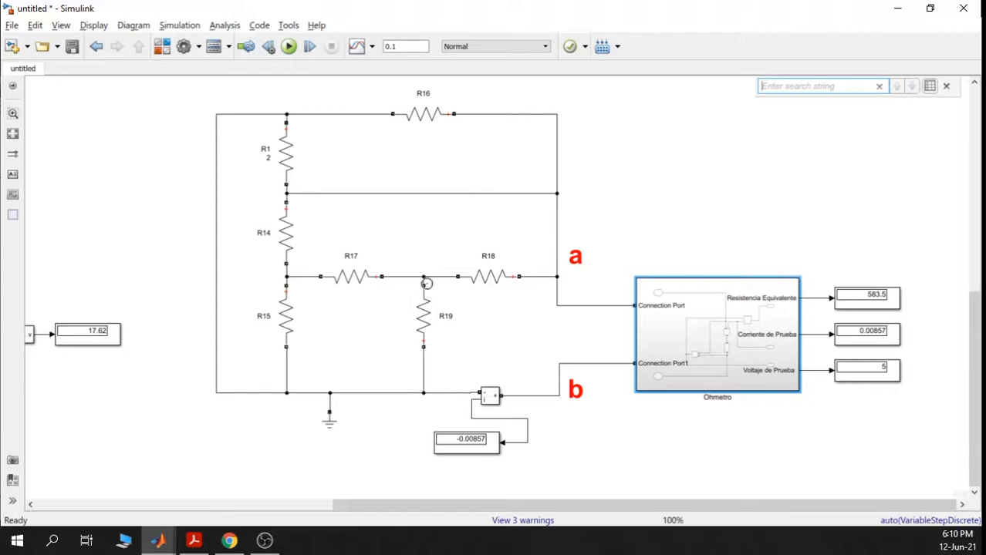
{"action": "left_click", "coordinate": [574, 391]}
{"action": "double_click", "coordinate": [706, 351]}
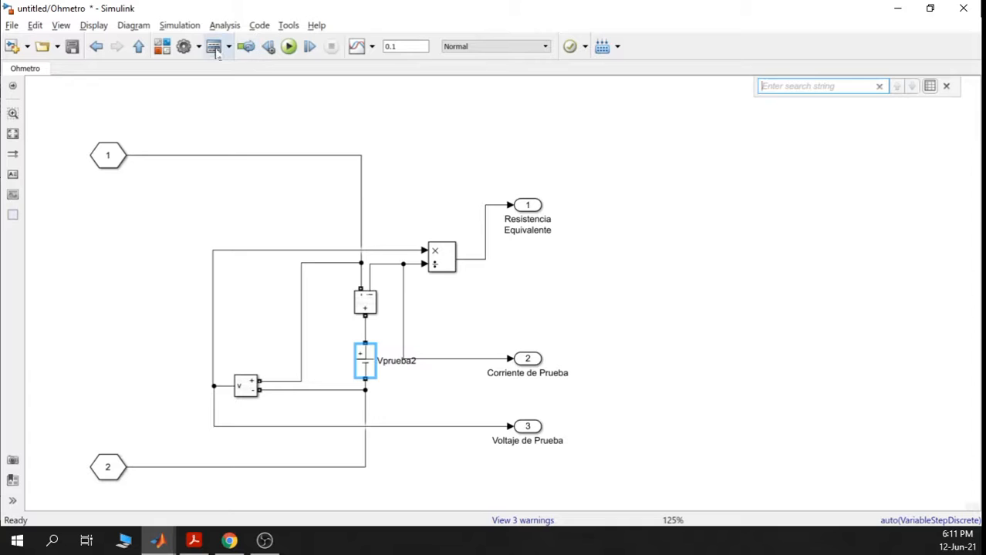
{"action": "left_click", "coordinate": [138, 47]}
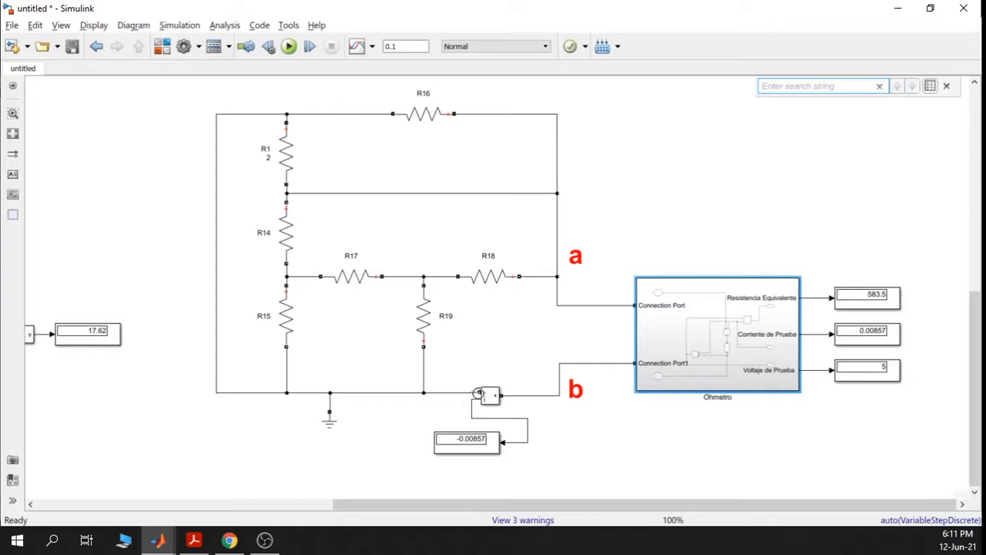
Compare the sign and value of the ammeter display near terminal b with the Ohmetro's Corriente de Prueba display
{"action": "scroll", "coordinate": [456, 401], "scroll_direction": "up", "scroll_amount": 3}
{"action": "left_click_drag", "start_coordinate": [471, 317], "coordinate": [445, 310]}
{"action": "left_click", "coordinate": [430, 339]}
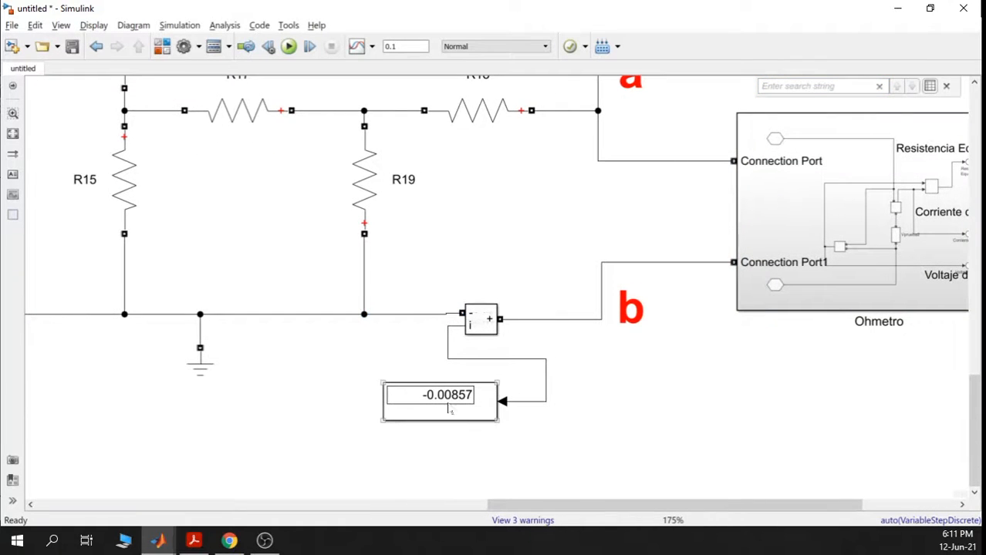
{"action": "left_click", "coordinate": [448, 410]}
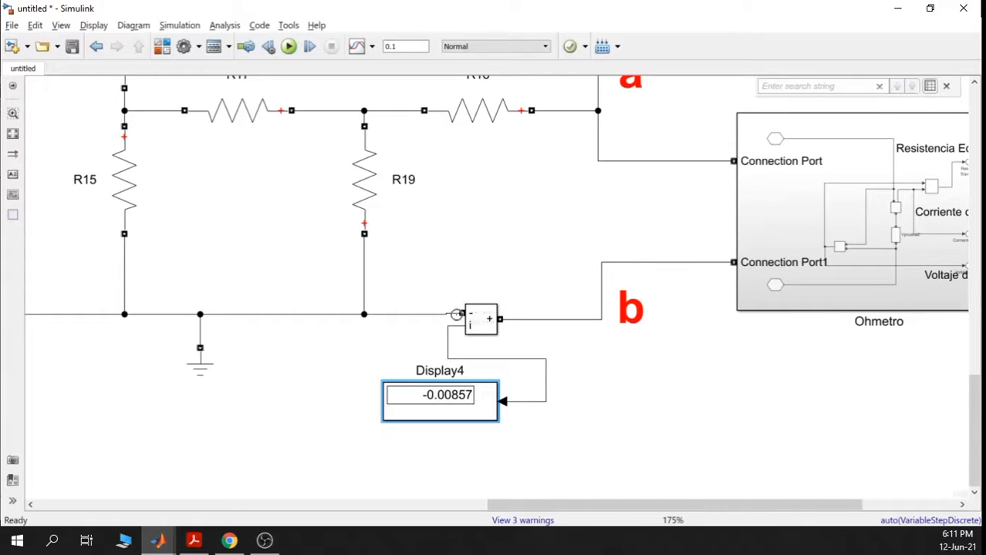
{"action": "left_click_drag", "start_coordinate": [682, 330], "coordinate": [642, 343]}
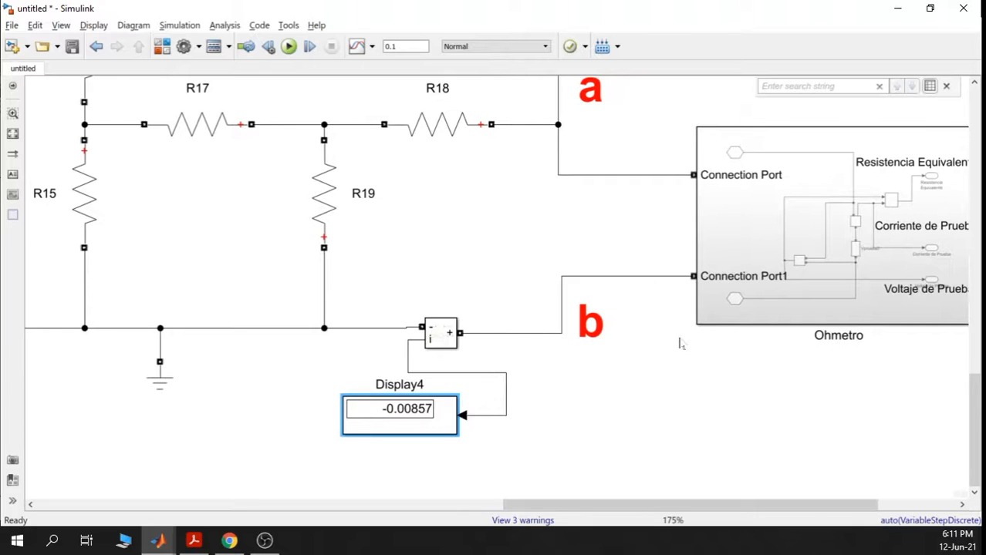
{"action": "scroll", "coordinate": [680, 343], "scroll_direction": "down", "scroll_amount": 2}
{"action": "scroll", "coordinate": [605, 255], "scroll_direction": "right", "scroll_amount": 1}
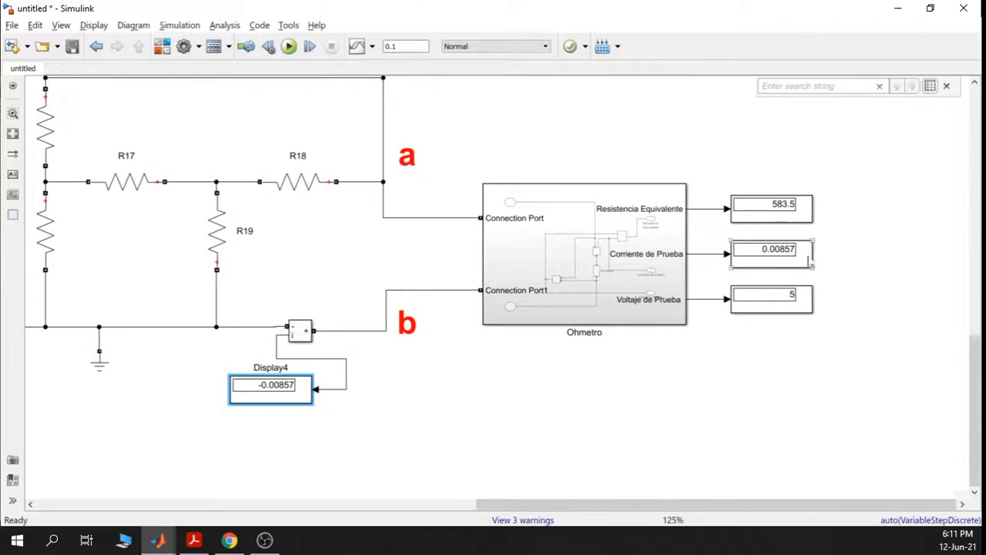
{"action": "left_click", "coordinate": [795, 256]}
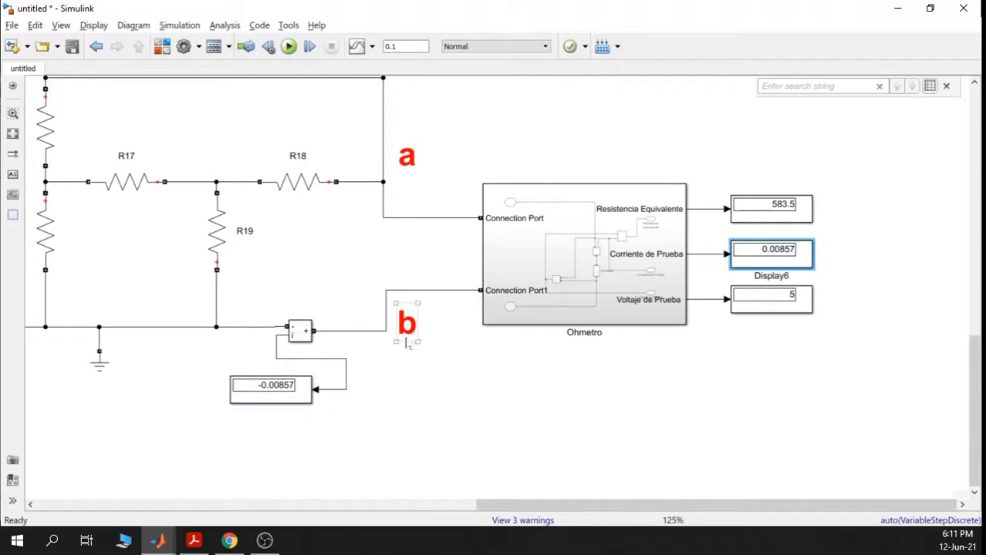
{"action": "left_click", "coordinate": [284, 389]}
{"action": "left_click", "coordinate": [742, 255]}
{"action": "left_click", "coordinate": [271, 397]}
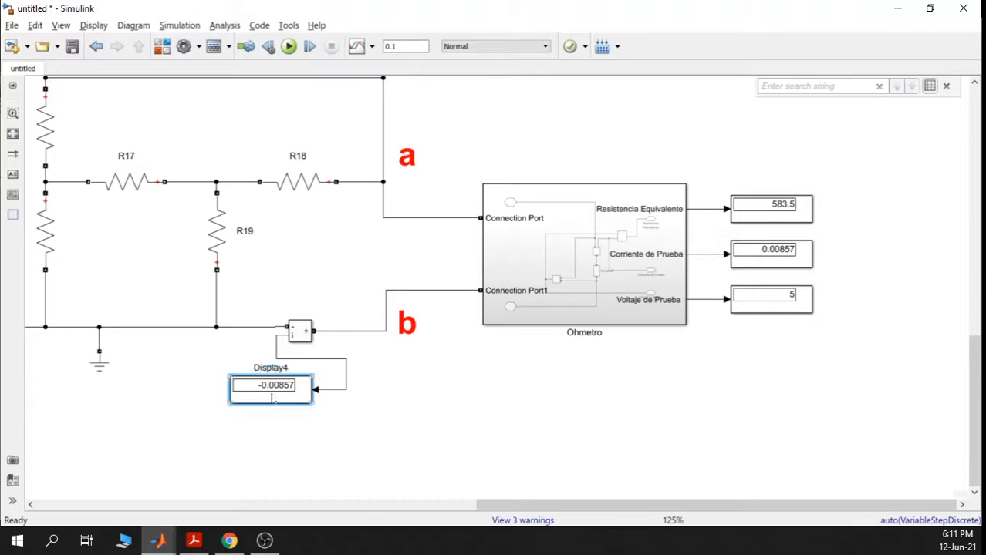
Read the Resistencia Equivalente display up close and bring all three circuits into view
{"action": "scroll", "coordinate": [565, 358], "scroll_direction": "down", "scroll_amount": 3}
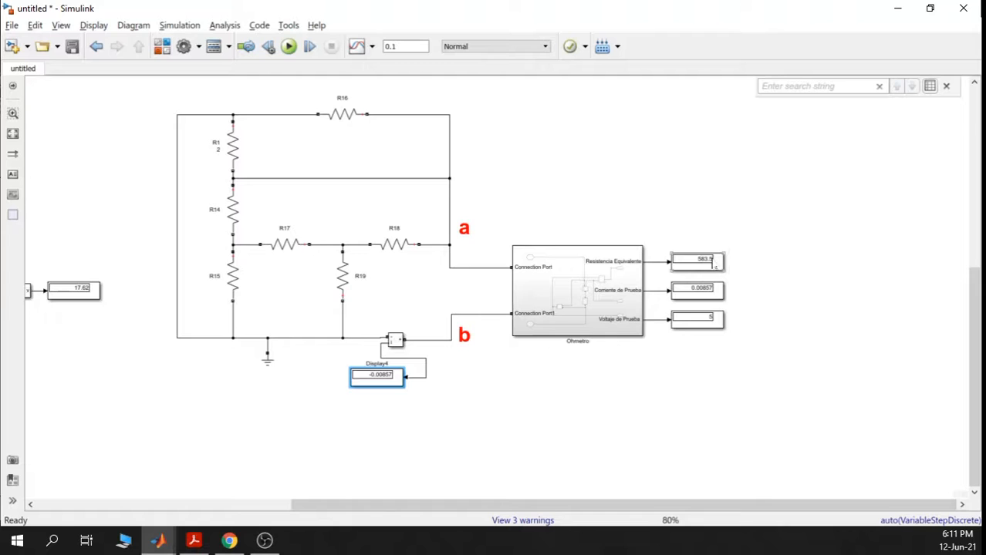
{"action": "scroll", "coordinate": [715, 266], "scroll_direction": "up", "scroll_amount": 4}
{"action": "left_click", "coordinate": [706, 264]}
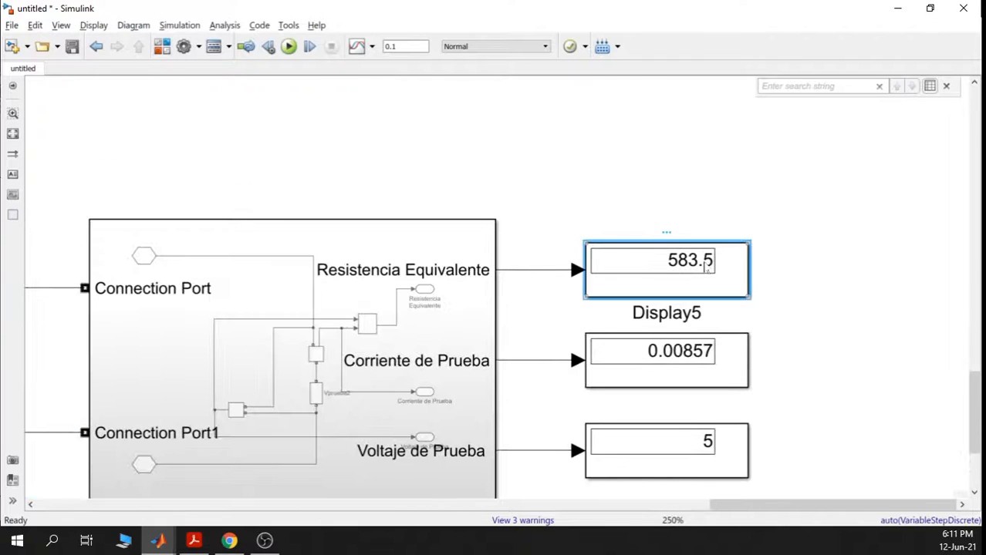
{"action": "scroll", "coordinate": [706, 265], "scroll_direction": "down", "scroll_amount": 5}
{"action": "left_click_drag", "start_coordinate": [637, 151], "coordinate": [653, 249]}
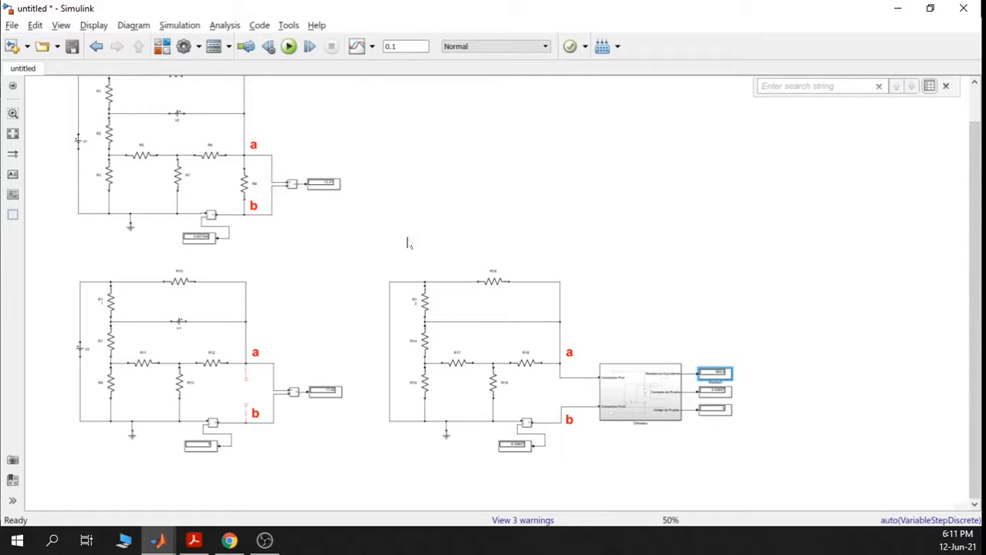
Place a copy of the V1 voltage source in the empty area beside the first circuit
{"action": "left_click", "coordinate": [77, 143]}
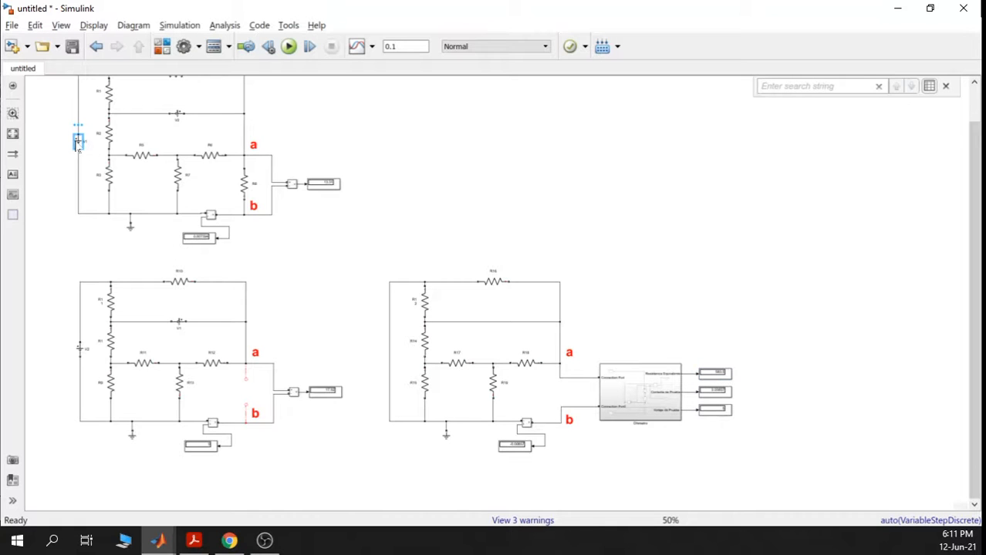
{"action": "left_click", "coordinate": [443, 143]}
{"action": "double_click", "coordinate": [442, 141]}
{"action": "scroll", "coordinate": [440, 165], "scroll_direction": "up", "scroll_amount": 3}
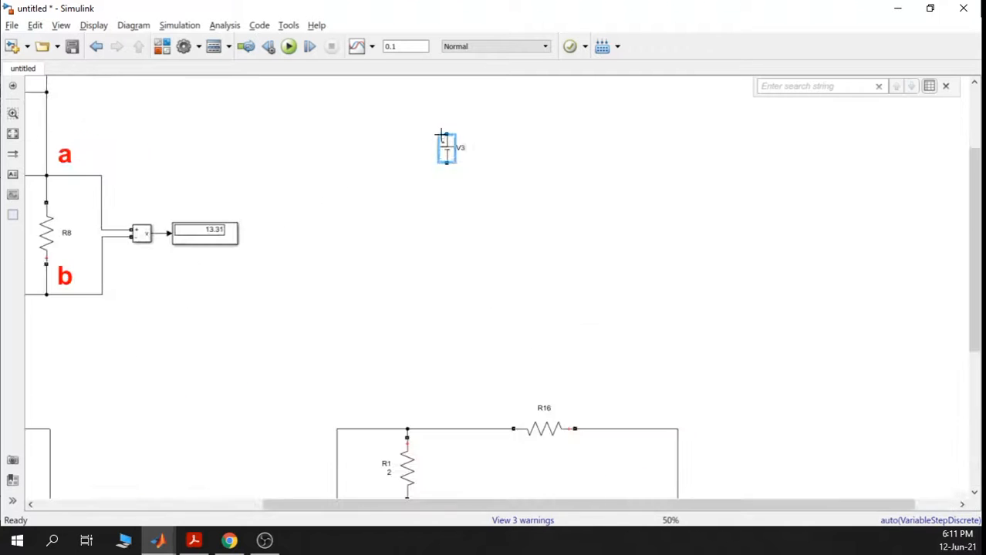
{"action": "scroll", "coordinate": [501, 304], "scroll_direction": "down", "scroll_amount": 3}
Duplicate resistor R16 into the empty area and arrange the copy above and beside the copied voltage source
{"action": "left_click", "coordinate": [531, 386]}
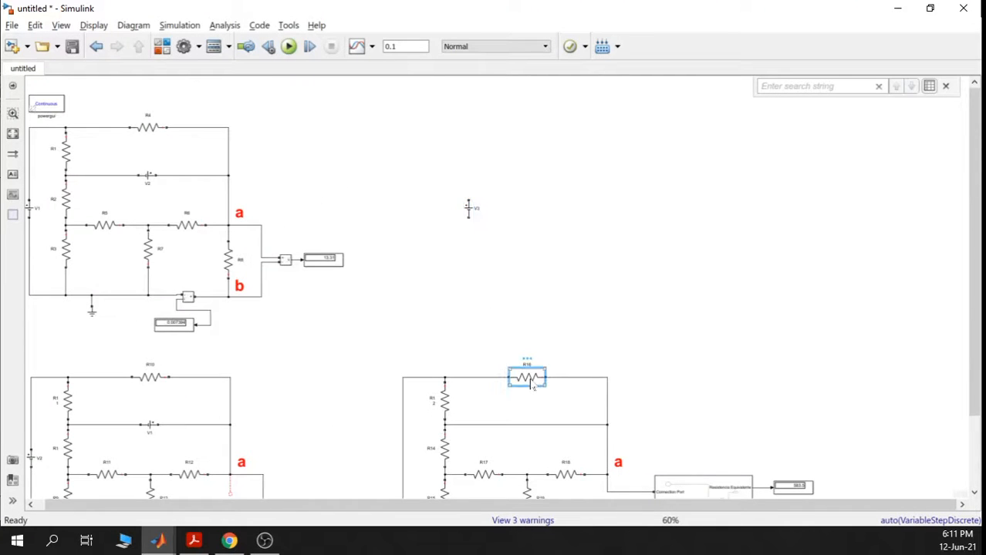
{"action": "left_click", "coordinate": [494, 177]}
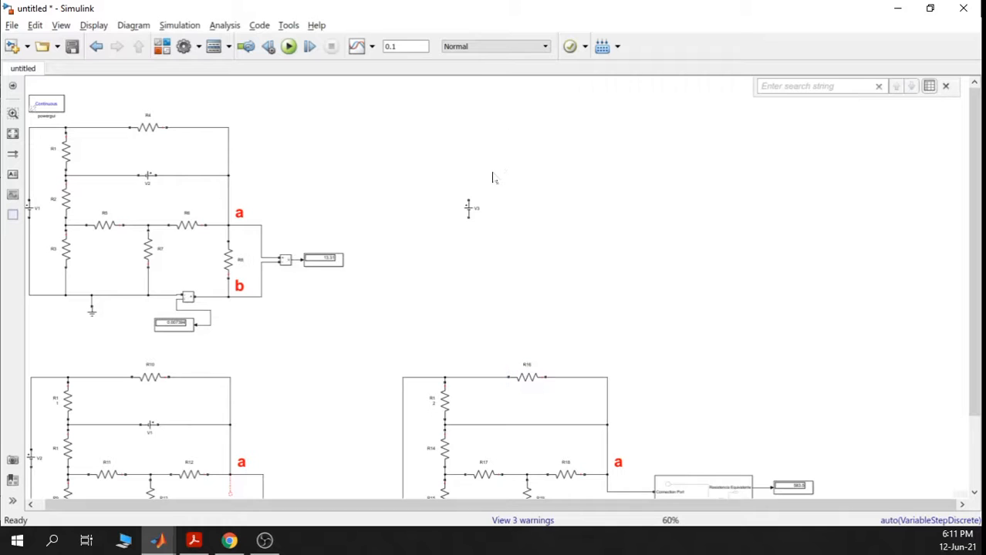
{"action": "key", "text": "ctrl+v"}
{"action": "left_click_drag", "start_coordinate": [468, 207], "coordinate": [416, 202]}
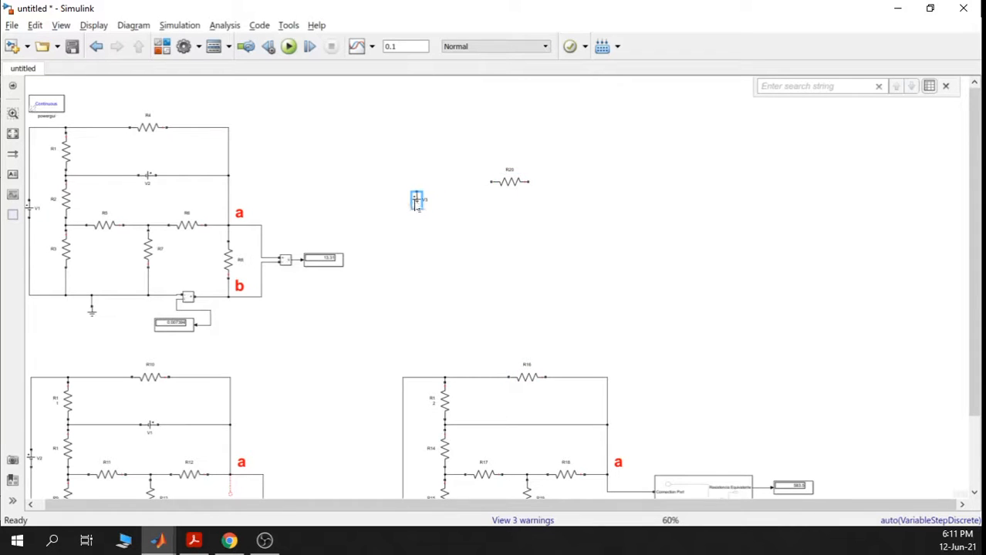
{"action": "mouse_move", "coordinate": [507, 182]}
{"action": "left_mouse_down"}
{"action": "mouse_move", "coordinate": [467, 175]}
{"action": "mouse_move", "coordinate": [490, 177]}
{"action": "left_mouse_up"}
{"action": "left_click", "coordinate": [550, 262]}
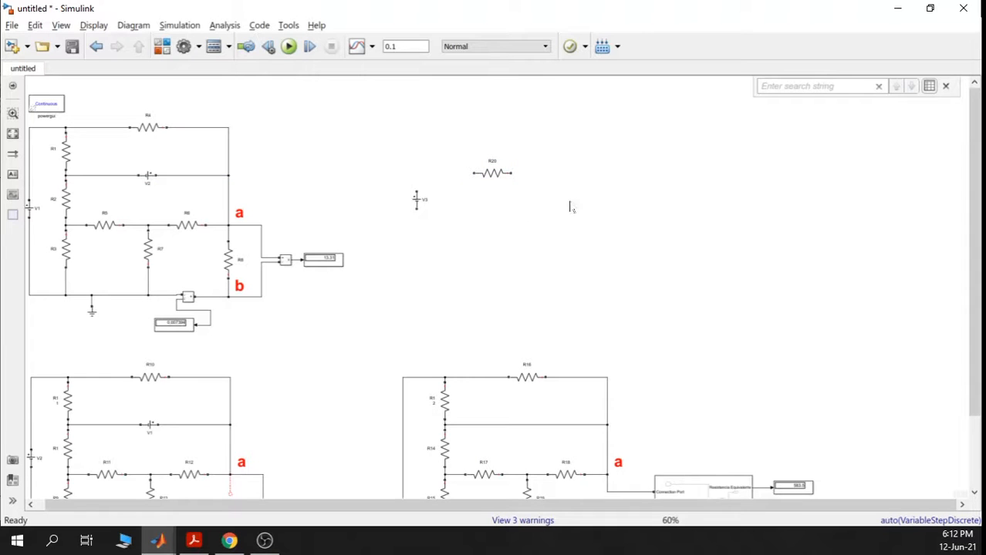
Wire the source's positive terminal to the resistor and extend open-ended leads from the resistor and the source's negative terminal
{"action": "left_click_drag", "start_coordinate": [415, 186], "coordinate": [472, 173]}
{"action": "scroll", "coordinate": [414, 204], "scroll_direction": "up", "scroll_amount": 2}
{"action": "scroll", "coordinate": [413, 206], "scroll_direction": "up", "scroll_amount": 3}
{"action": "left_click_drag", "start_coordinate": [425, 223], "coordinate": [584, 294]}
{"action": "left_click_drag", "start_coordinate": [432, 296], "coordinate": [683, 286]}
{"action": "left_click_drag", "start_coordinate": [617, 119], "coordinate": [683, 134]}
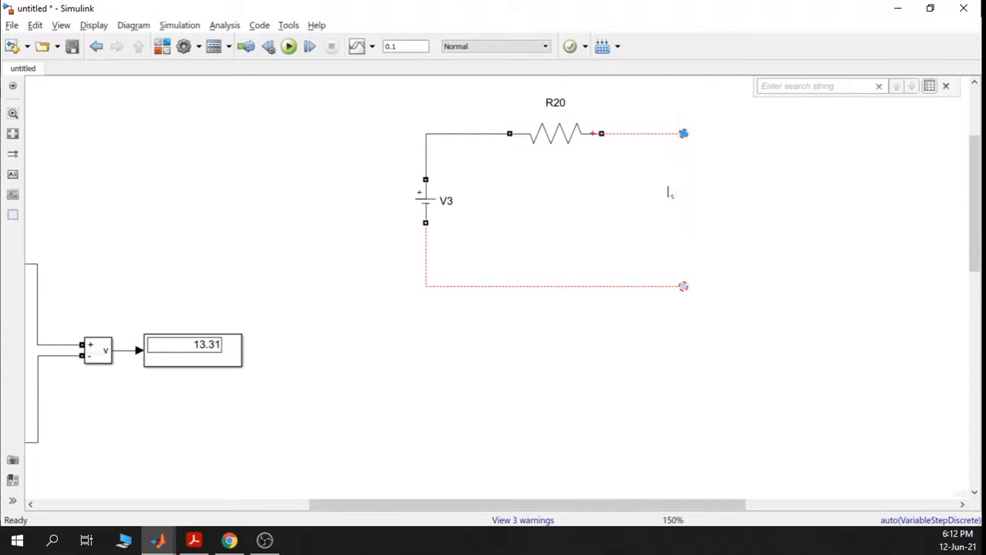
Rename the new circuit's resistor as Rth and its voltage source as Vth
{"action": "left_click", "coordinate": [586, 151]}
{"action": "double_click", "coordinate": [555, 102]}
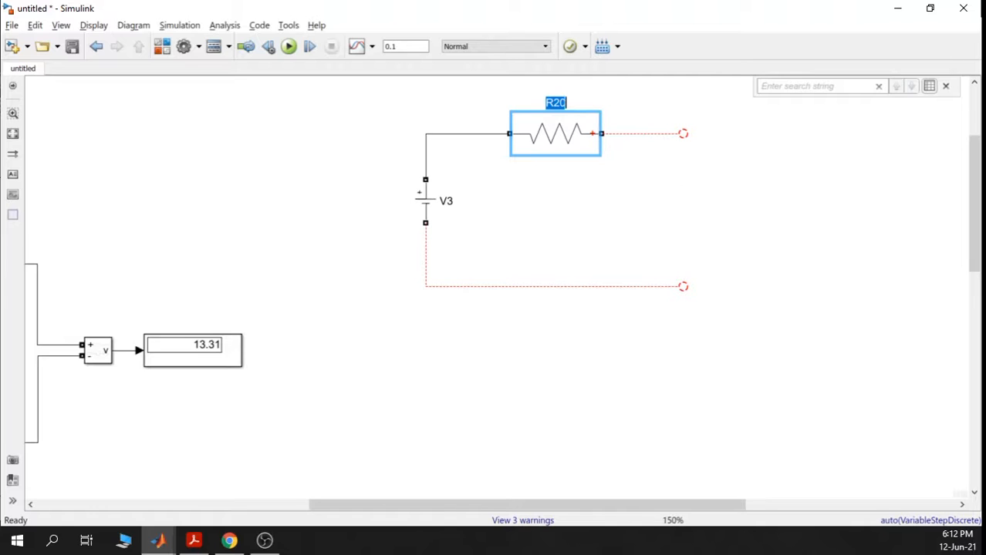
{"action": "type", "text": "Rth"}
{"action": "double_click", "coordinate": [445, 202]}
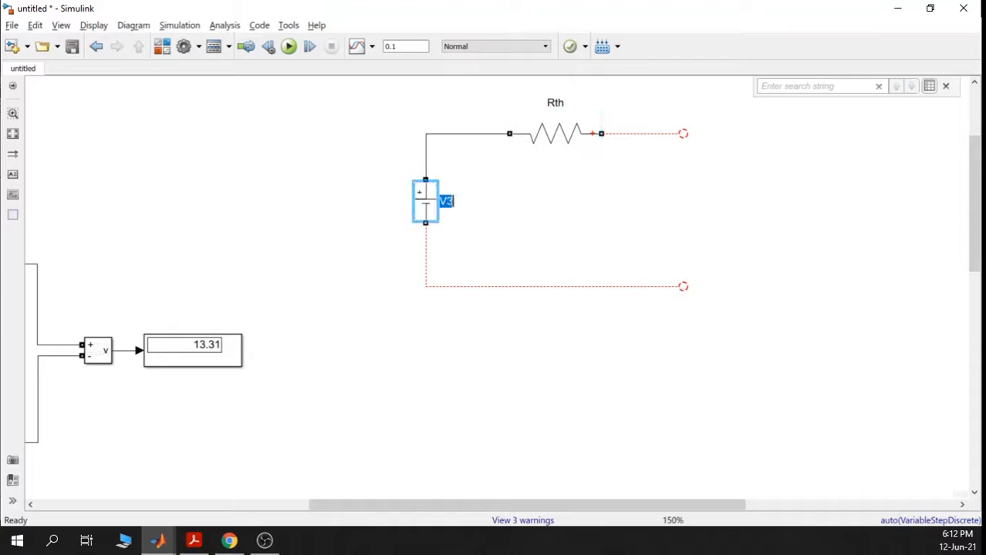
{"action": "key", "text": "Escape"}
{"action": "key", "text": "Return"}
{"action": "left_click", "coordinate": [507, 216]}
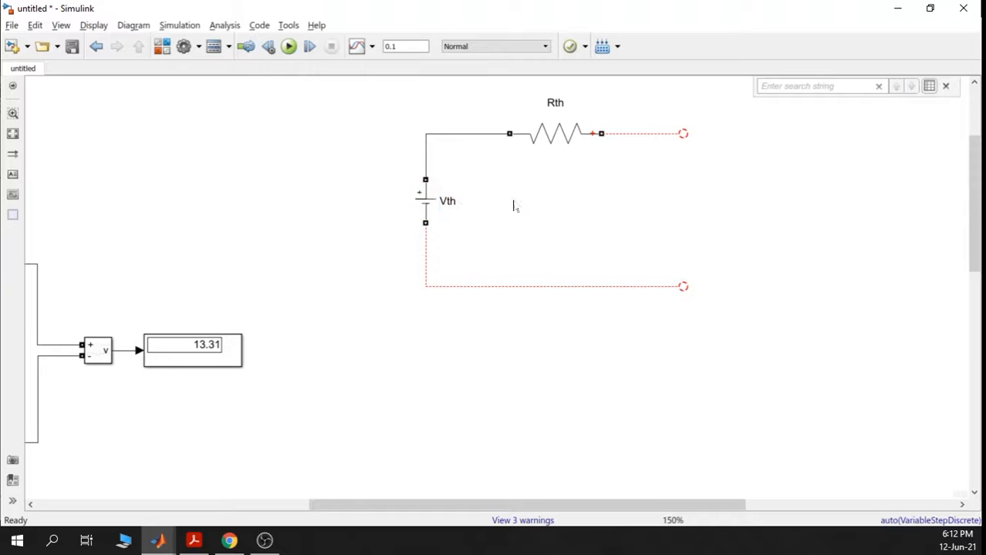
Set the number format of the second circuit's open-circuit voltage display between a and b to long
{"action": "double_click", "coordinate": [425, 199]}
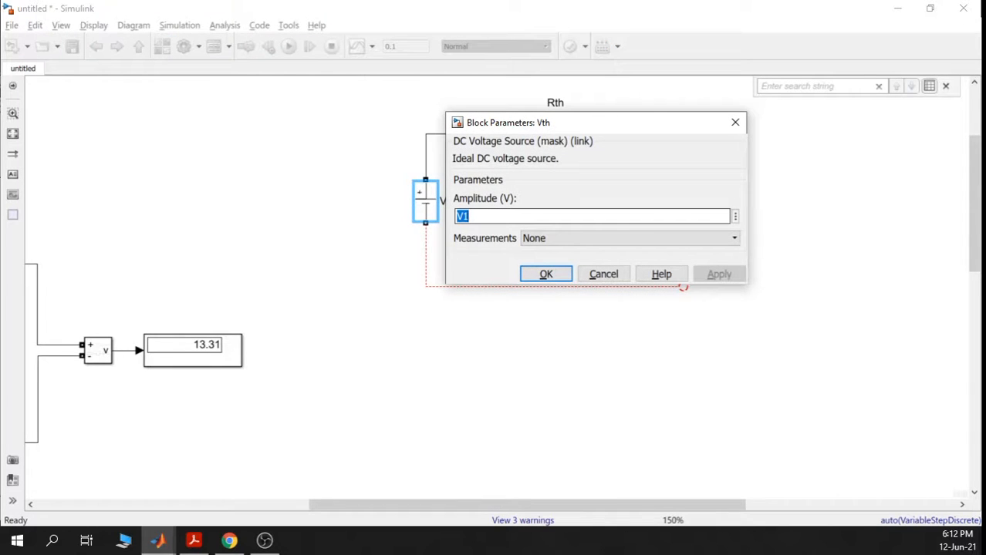
{"action": "left_click", "coordinate": [735, 122]}
{"action": "scroll", "coordinate": [571, 309], "scroll_direction": "down", "scroll_amount": 5}
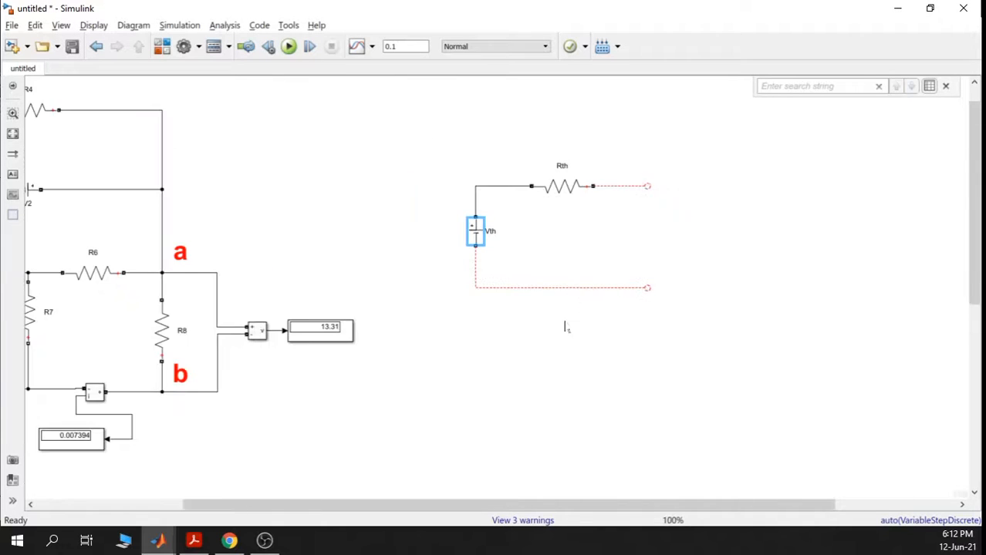
{"action": "scroll", "coordinate": [560, 337], "scroll_direction": "down", "scroll_amount": 3}
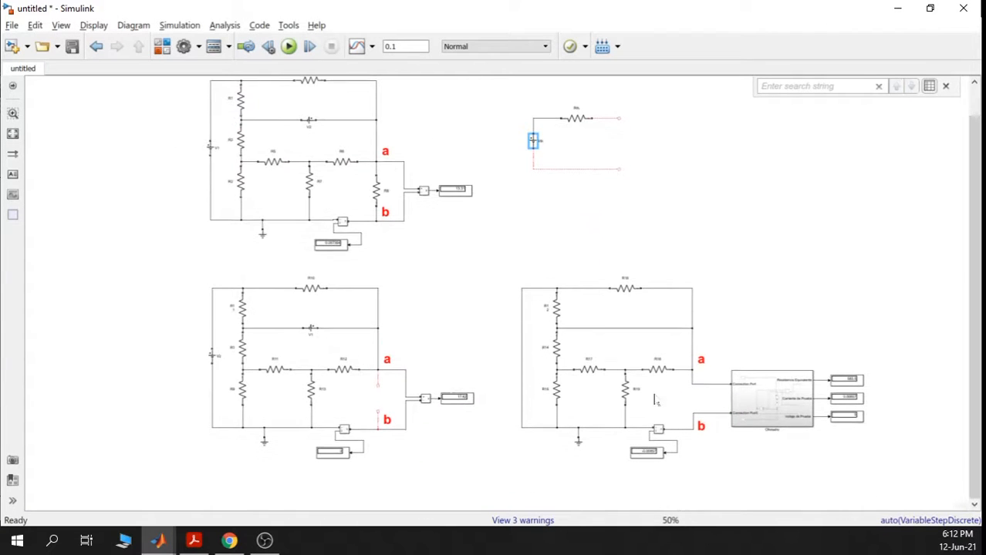
{"action": "scroll", "coordinate": [442, 401], "scroll_direction": "up", "scroll_amount": 5}
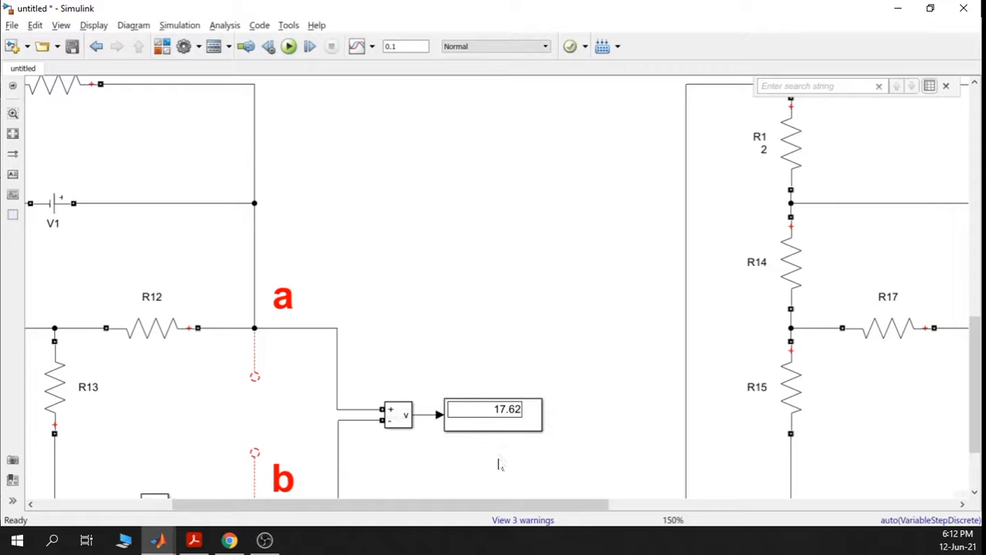
{"action": "left_click_drag", "start_coordinate": [490, 483], "coordinate": [536, 357]}
{"action": "left_click", "coordinate": [576, 261]}
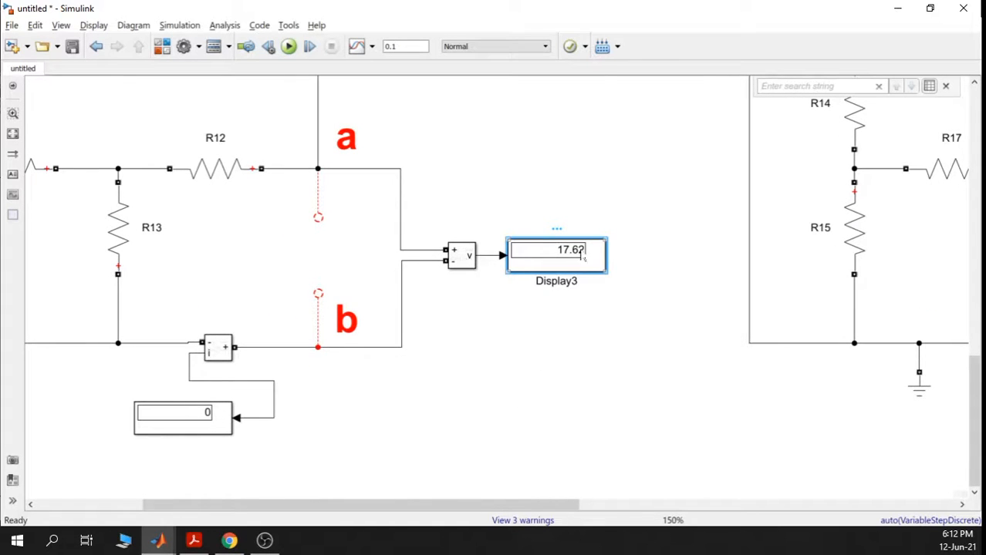
{"action": "right_click", "coordinate": [582, 258]}
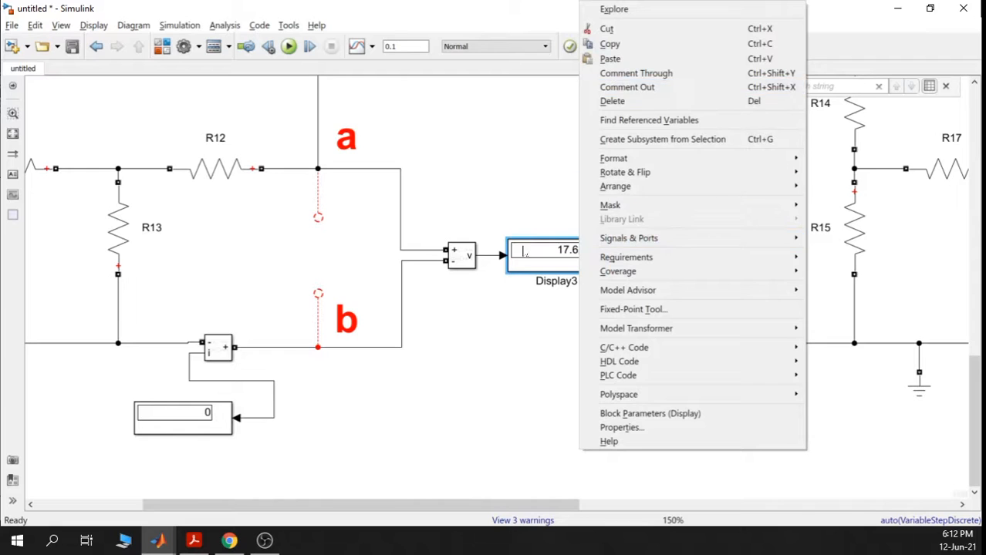
{"action": "left_click", "coordinate": [533, 279]}
{"action": "double_click", "coordinate": [566, 259]}
{"action": "left_click", "coordinate": [701, 258]}
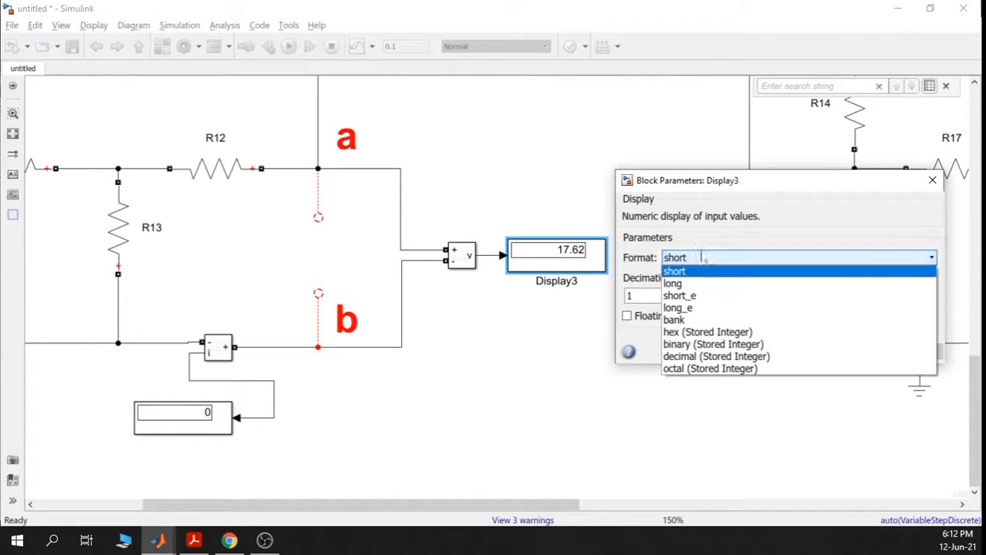
{"action": "left_click", "coordinate": [700, 283]}
{"action": "left_click", "coordinate": [742, 352]}
{"action": "scroll", "coordinate": [546, 262], "scroll_direction": "up", "scroll_amount": 4}
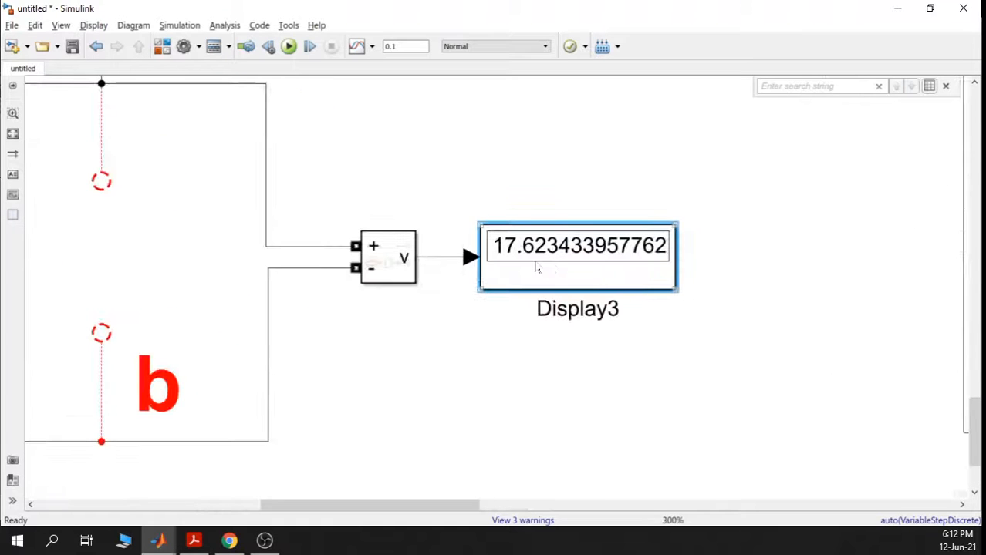
Set the amplitude of the Vth source in the Thevenin circuit to 17.623 V
{"action": "scroll", "coordinate": [634, 258], "scroll_direction": "down", "scroll_amount": 6}
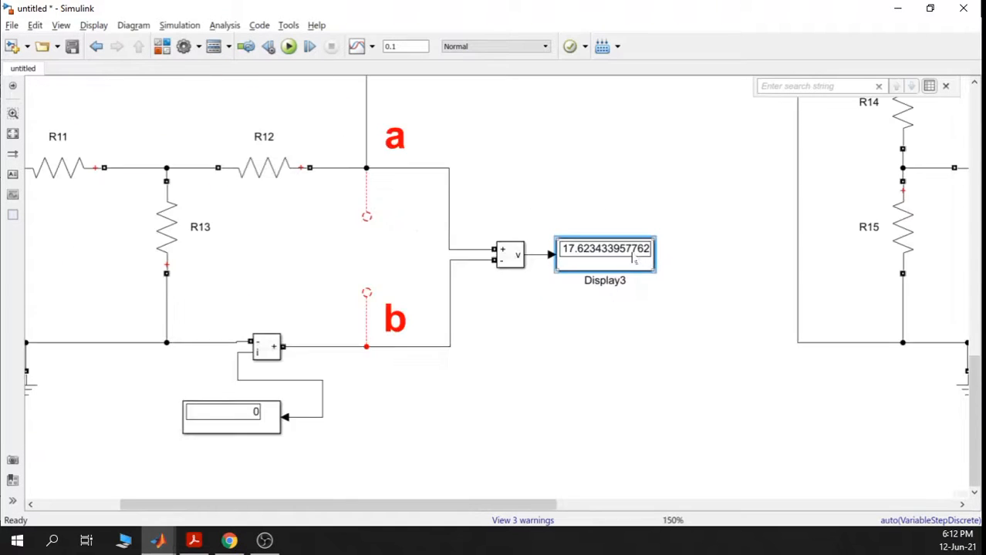
{"action": "left_click_drag", "start_coordinate": [691, 148], "coordinate": [590, 380]}
{"action": "left_click_drag", "start_coordinate": [664, 205], "coordinate": [618, 402]}
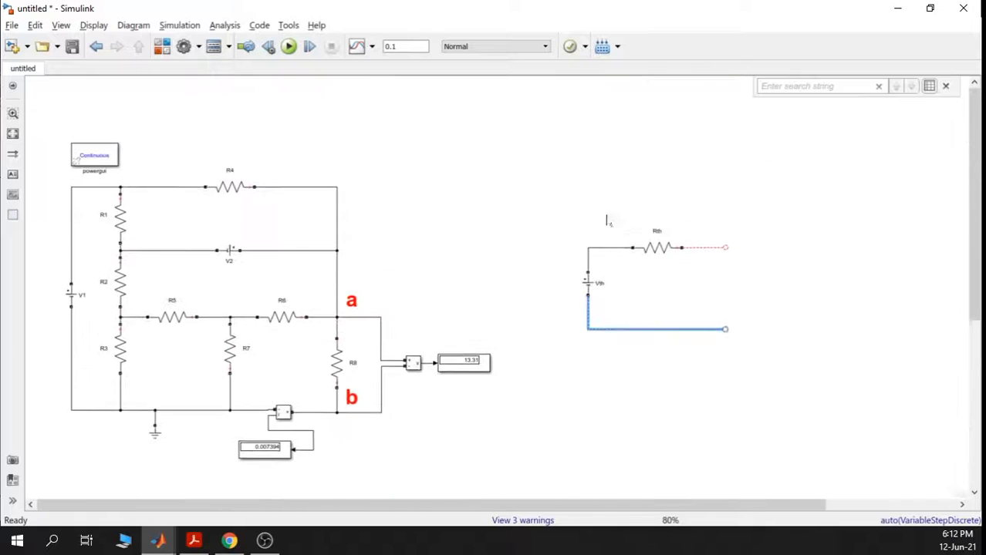
{"action": "scroll", "coordinate": [587, 287], "scroll_direction": "up", "scroll_amount": 5}
{"action": "double_click", "coordinate": [590, 283]}
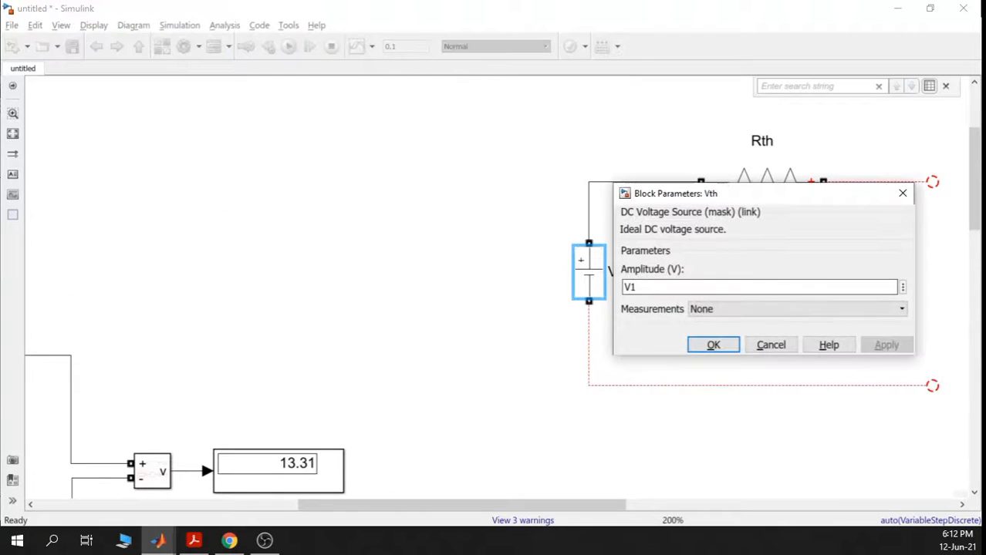
{"action": "type", "text": "17.623"}
{"action": "key", "text": "Return"}
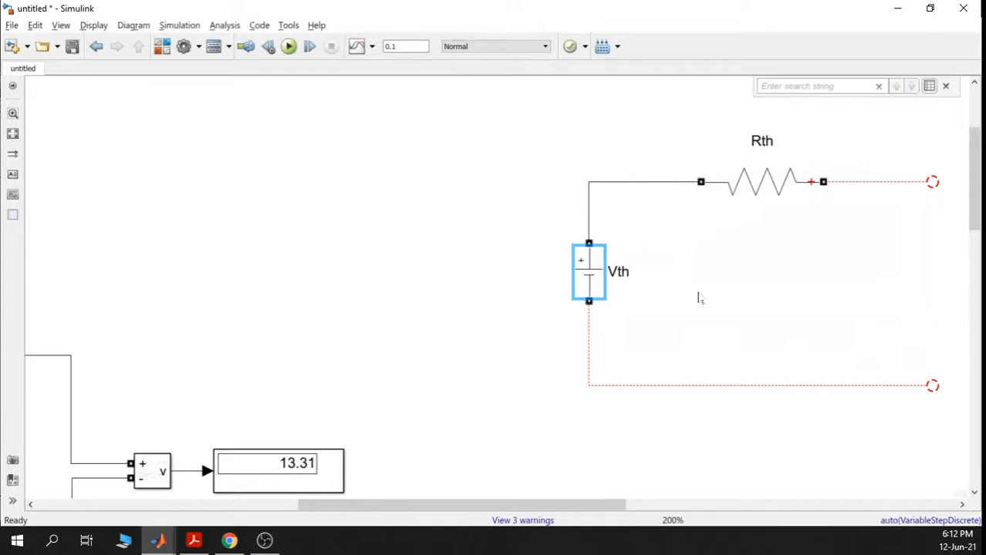
Set the number format of the Ohmetro's Resistencia Equivalente display to long
{"action": "scroll", "coordinate": [723, 283], "scroll_direction": "down", "scroll_amount": 1}
{"action": "left_click_drag", "start_coordinate": [764, 271], "coordinate": [659, 247]}
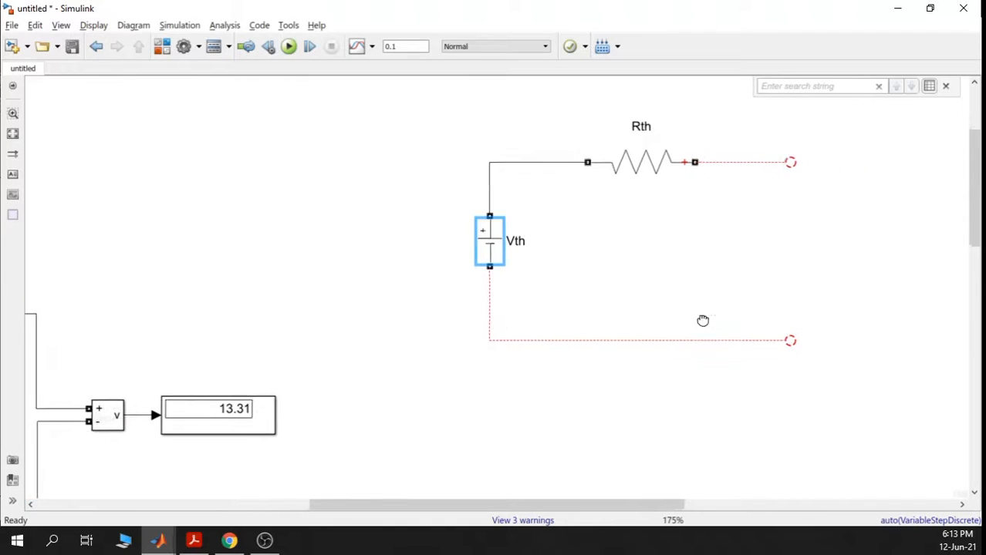
{"action": "left_click_drag", "start_coordinate": [709, 353], "coordinate": [634, 138]}
{"action": "scroll", "coordinate": [682, 237], "scroll_direction": "down", "scroll_amount": 3}
{"action": "left_click_drag", "start_coordinate": [668, 252], "coordinate": [536, 91]}
{"action": "left_click_drag", "start_coordinate": [858, 456], "coordinate": [604, 353]}
{"action": "scroll", "coordinate": [777, 332], "scroll_direction": "up", "scroll_amount": 4}
{"action": "left_click", "coordinate": [777, 339]}
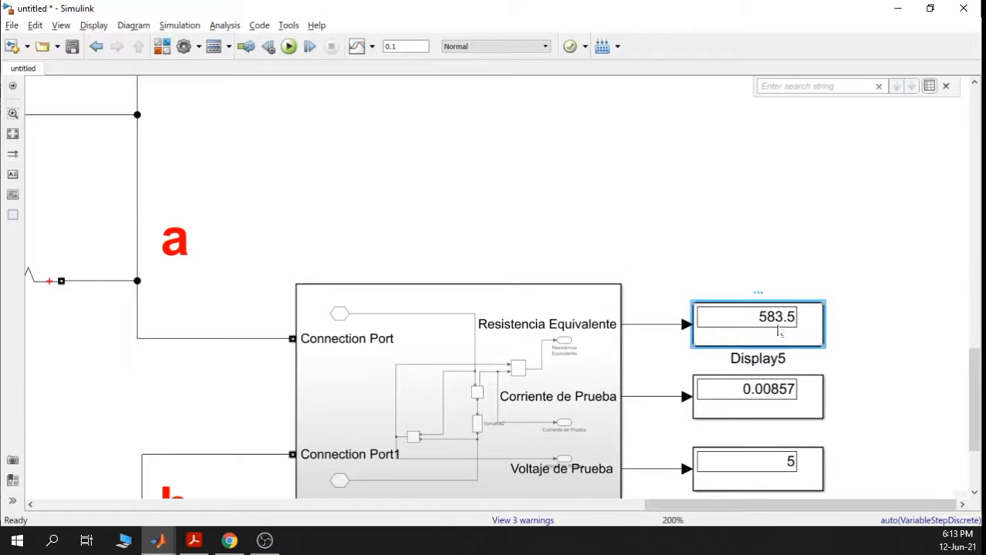
{"action": "double_click", "coordinate": [778, 332]}
{"action": "left_click", "coordinate": [677, 325]}
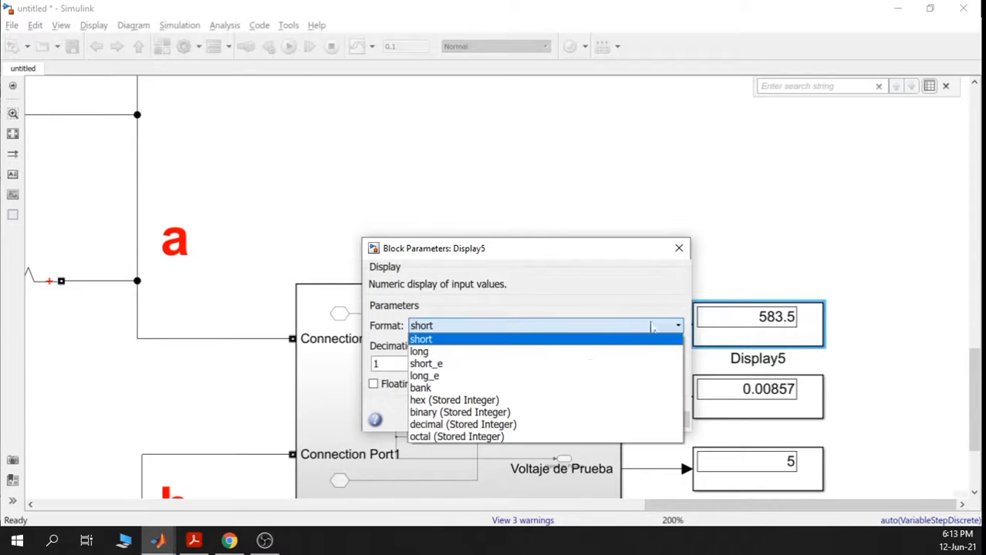
{"action": "left_click", "coordinate": [569, 353]}
{"action": "left_click", "coordinate": [661, 420]}
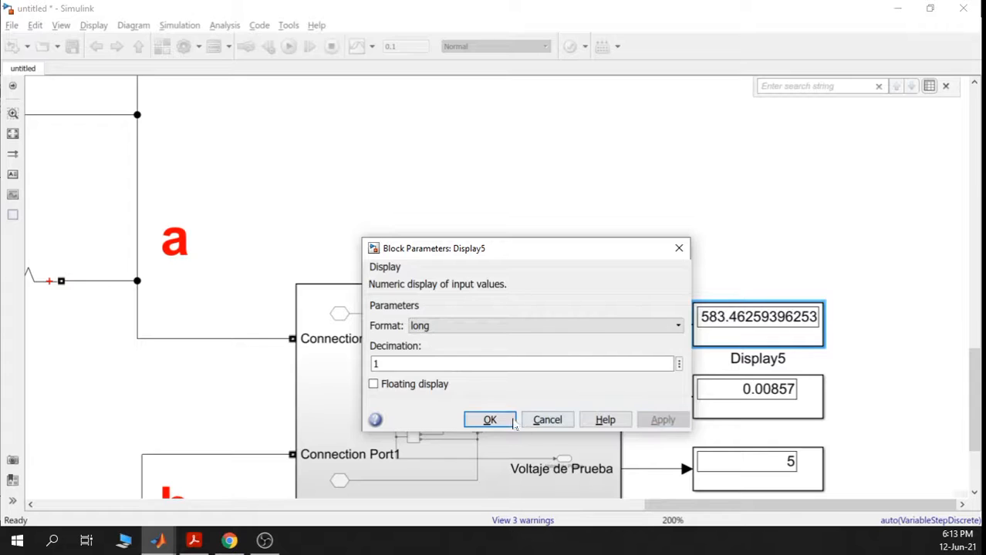
{"action": "left_click", "coordinate": [500, 420]}
{"action": "scroll", "coordinate": [724, 334], "scroll_direction": "up", "scroll_amount": 2}
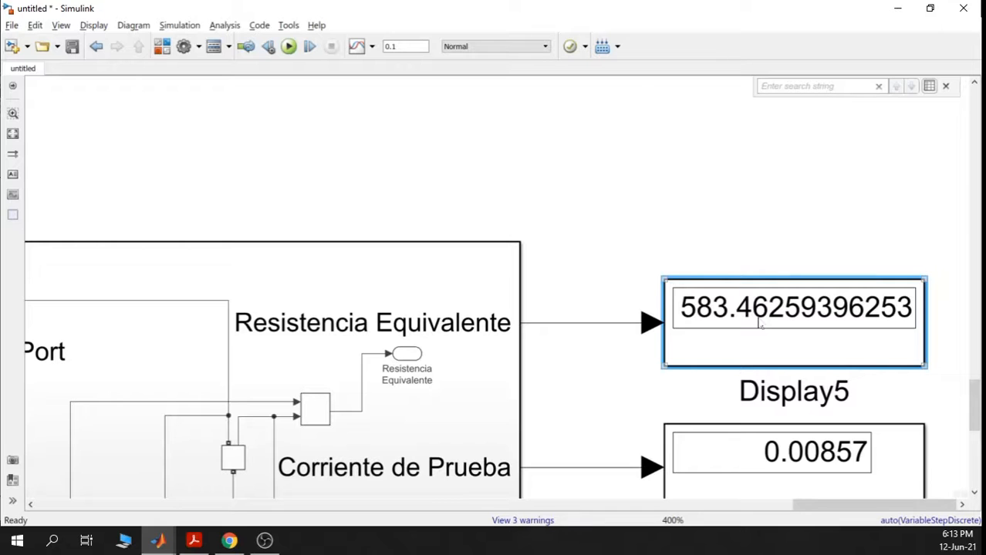
Set the resistance of Rth in the Thevenin circuit to 583.4626 ohms
{"action": "scroll", "coordinate": [796, 323], "scroll_direction": "down", "scroll_amount": 5}
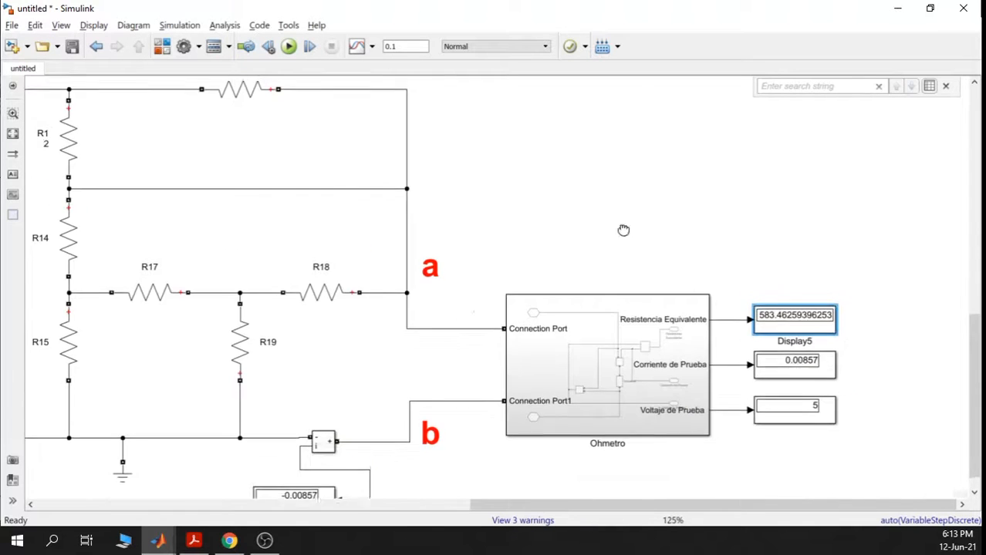
{"action": "scroll", "coordinate": [557, 221], "scroll_direction": "up", "scroll_amount": 6}
{"action": "left_click_drag", "start_coordinate": [617, 333], "coordinate": [606, 159]}
{"action": "left_click_drag", "start_coordinate": [462, 216], "coordinate": [706, 394]}
{"action": "double_click", "coordinate": [473, 166]}
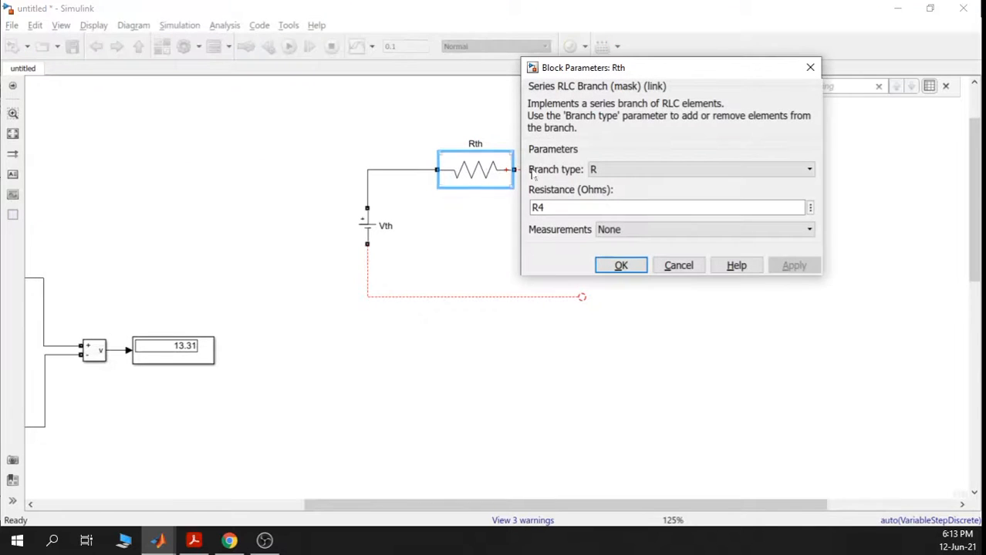
{"action": "double_click", "coordinate": [537, 207]}
{"action": "type", "text": "583.4626"}
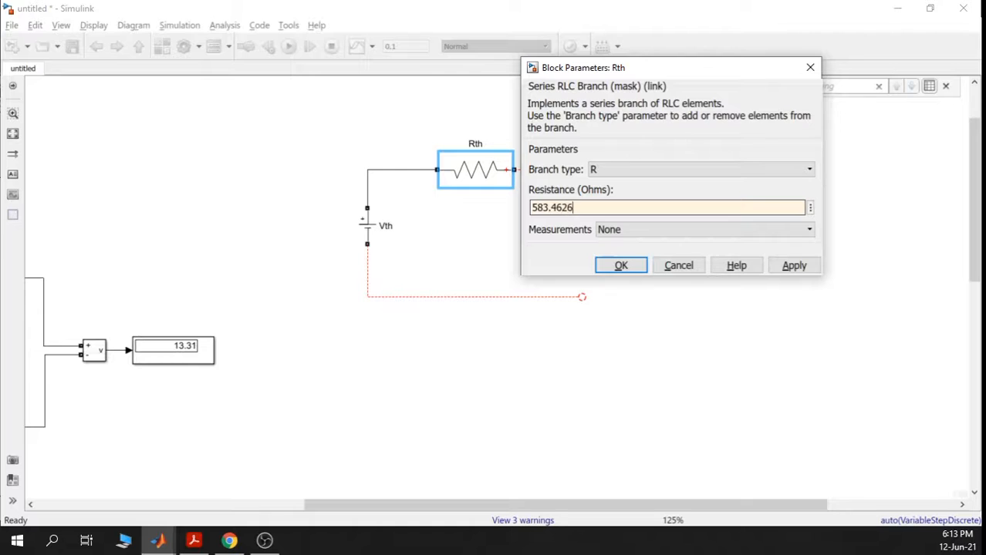
{"action": "key", "text": "Return"}
Check Rth's resistance parameter against the Ohmetro's Resistencia Equivalente display
{"action": "double_click", "coordinate": [486, 176]}
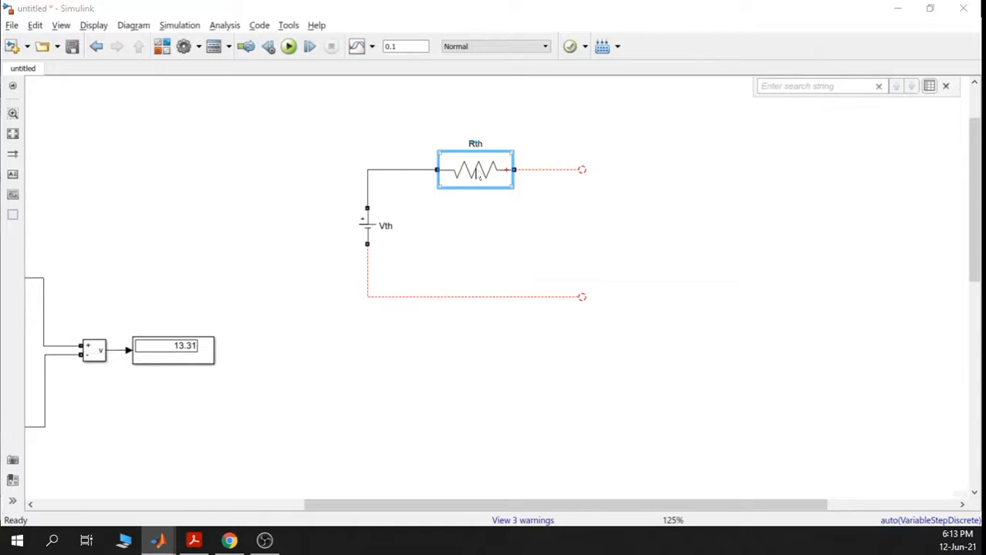
{"action": "left_click", "coordinate": [677, 265]}
{"action": "scroll", "coordinate": [649, 292], "scroll_direction": "down", "scroll_amount": 5}
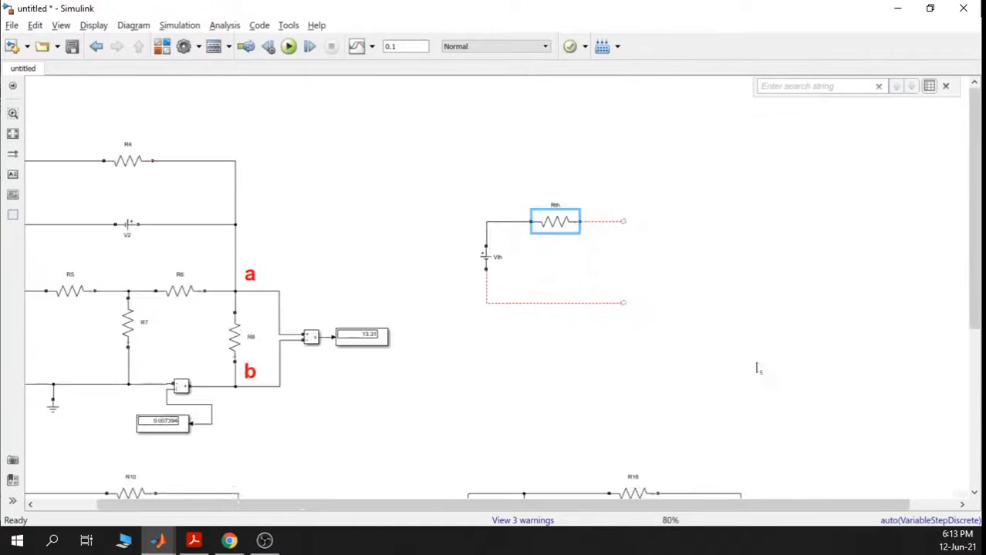
{"action": "scroll", "coordinate": [694, 328], "scroll_direction": "down", "scroll_amount": 5}
{"action": "scroll", "coordinate": [563, 223], "scroll_direction": "up", "scroll_amount": 6}
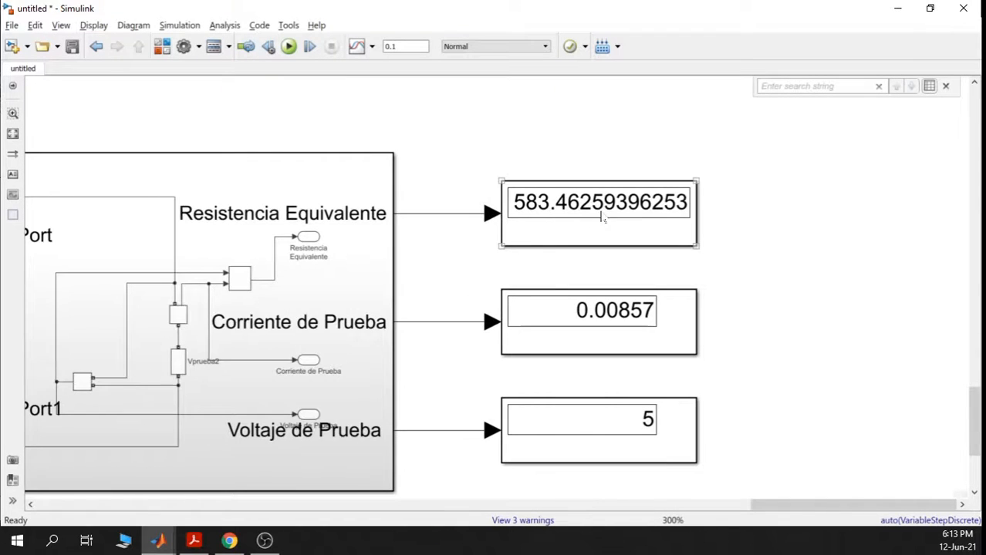
{"action": "scroll", "coordinate": [574, 224], "scroll_direction": "down", "scroll_amount": 4}
{"action": "left_click_drag", "start_coordinate": [500, 142], "coordinate": [671, 398]}
{"action": "left_click_drag", "start_coordinate": [503, 204], "coordinate": [577, 228]}
{"action": "double_click", "coordinate": [431, 112]}
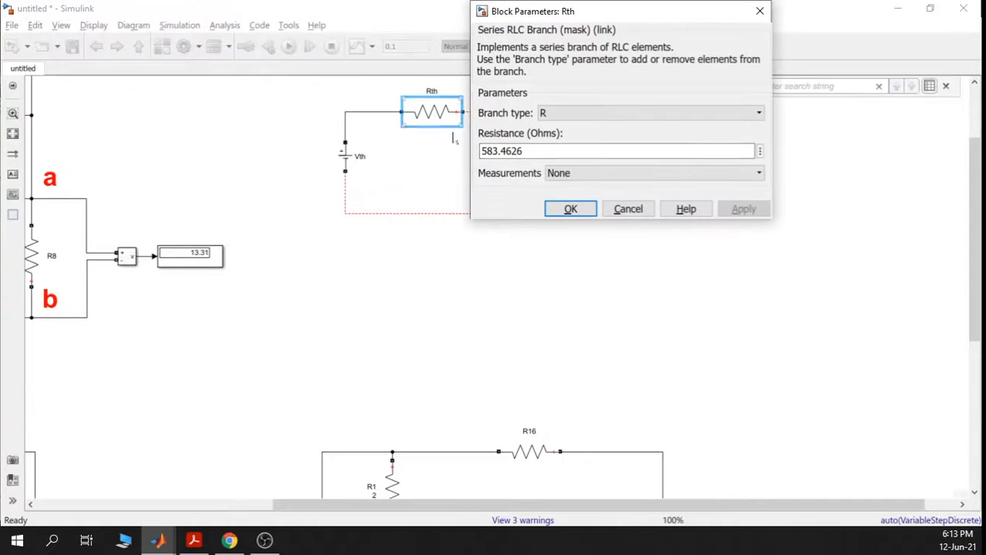
{"action": "left_click", "coordinate": [570, 209]}
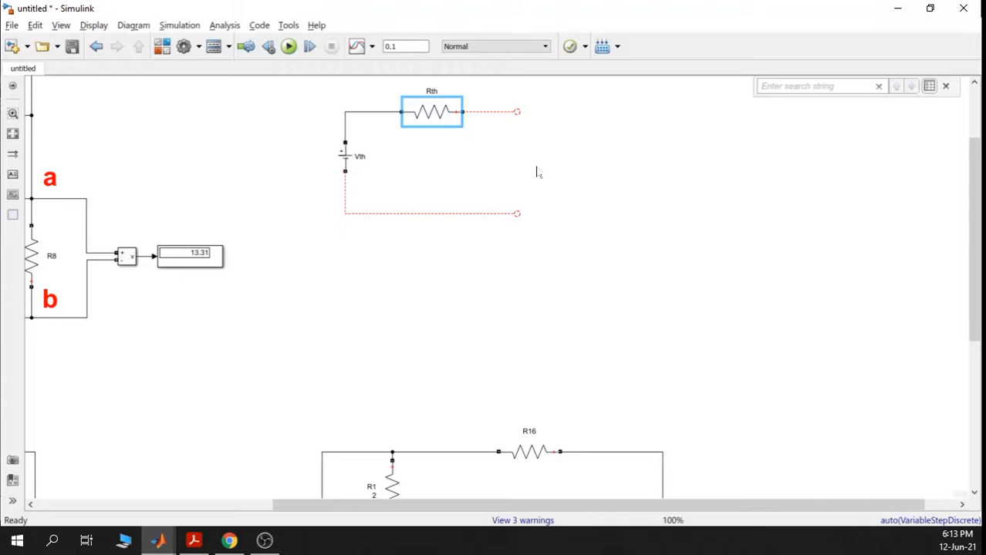
Duplicate load resistor R8 together with its b label, current and voltage measurement blocks and their displays
{"action": "scroll", "coordinate": [521, 154], "scroll_direction": "down", "scroll_amount": 1}
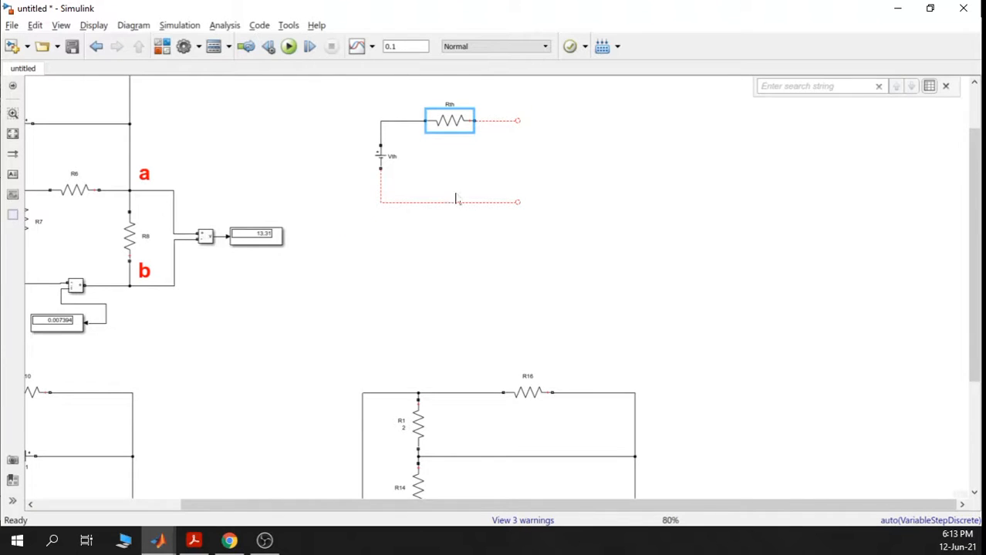
{"action": "scroll", "coordinate": [271, 273], "scroll_direction": "down", "scroll_amount": 3}
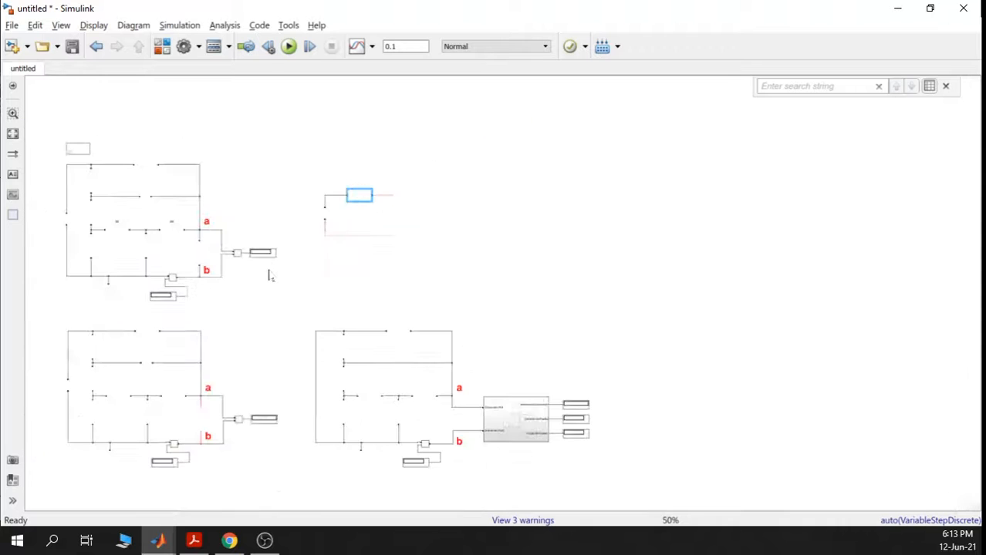
{"action": "scroll", "coordinate": [306, 264], "scroll_direction": "up", "scroll_amount": 4}
{"action": "left_click", "coordinate": [260, 236]}
{"action": "left_click", "coordinate": [428, 322]}
{"action": "mouse_move", "coordinate": [474, 389]}
{"action": "left_mouse_down"}
{"action": "mouse_move", "coordinate": [198, 253]}
{"action": "mouse_move", "coordinate": [180, 214]}
{"action": "left_mouse_up"}
{"action": "left_click", "coordinate": [284, 172]}
{"action": "mouse_move", "coordinate": [462, 381]}
{"action": "left_mouse_down"}
{"action": "mouse_move", "coordinate": [222, 265]}
{"action": "mouse_move", "coordinate": [182, 225]}
{"action": "left_mouse_up"}
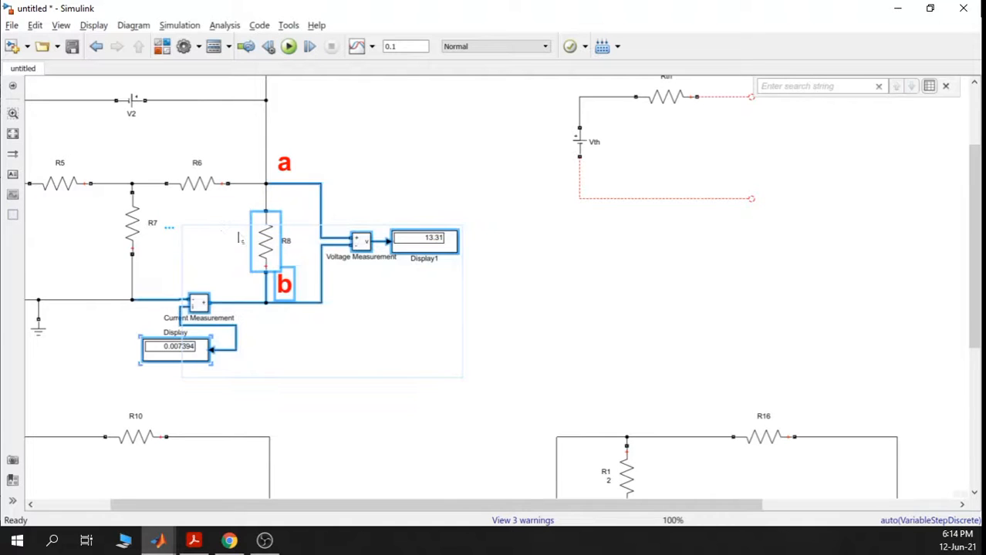
{"action": "key", "text": "ctrl+c"}
{"action": "key", "text": "ctrl+v"}
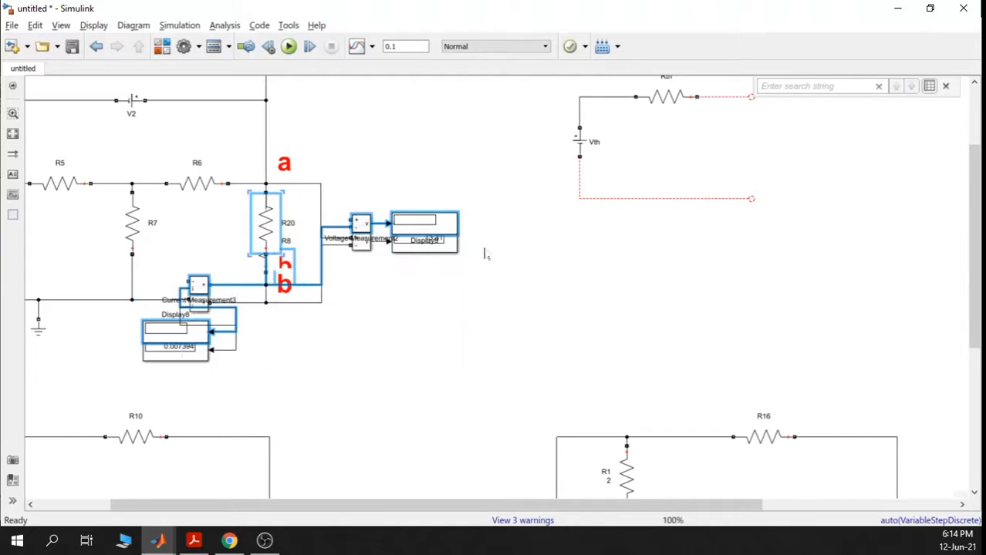
Move the duplicated load and measurement group beside the open terminals of the Thevenin circuit
{"action": "left_click_drag", "start_coordinate": [424, 230], "coordinate": [867, 205]}
{"action": "left_click_drag", "start_coordinate": [794, 305], "coordinate": [655, 329]}
{"action": "left_click_drag", "start_coordinate": [562, 239], "coordinate": [689, 167]}
Nudge the duplicated group into line so R20 joins Rth's open wire and the current measurement joins Vth's return wire
{"action": "key", "text": "Up"}
{"action": "key", "text": "Left"}
{"action": "key", "text": "Left"}
{"action": "key", "text": "Left"}
{"action": "key", "text": "Left"}
{"action": "key", "text": "Left"}
{"action": "key", "text": "Left"}
{"action": "key", "text": "Left"}
{"action": "key", "text": "Left"}
{"action": "key", "text": "Left"}
{"action": "key", "text": "Left"}
{"action": "key", "text": "Left"}
{"action": "key", "text": "Left"}
{"action": "key", "text": "Left"}
{"action": "key", "text": "Left"}
{"action": "key", "text": "Left"}
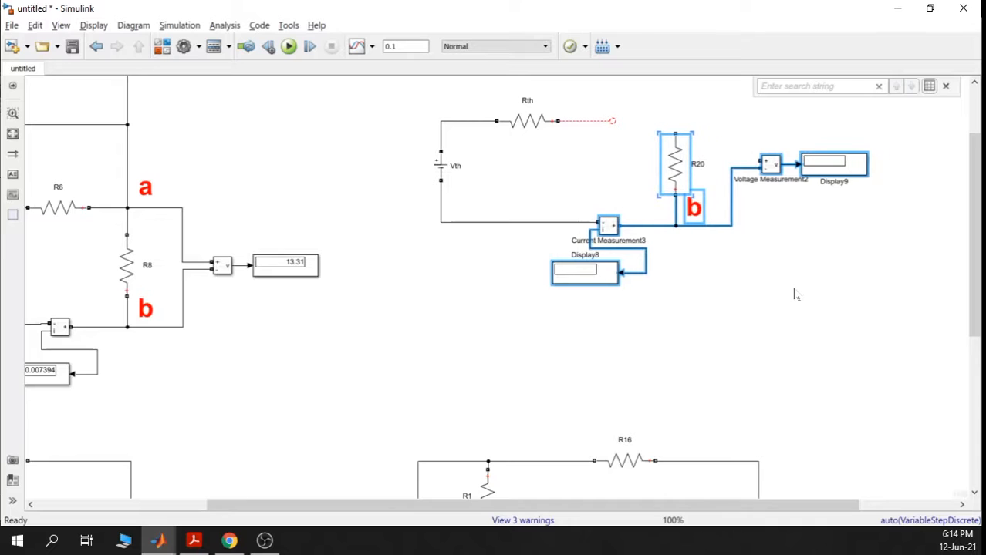
{"action": "key", "text": "Left"}
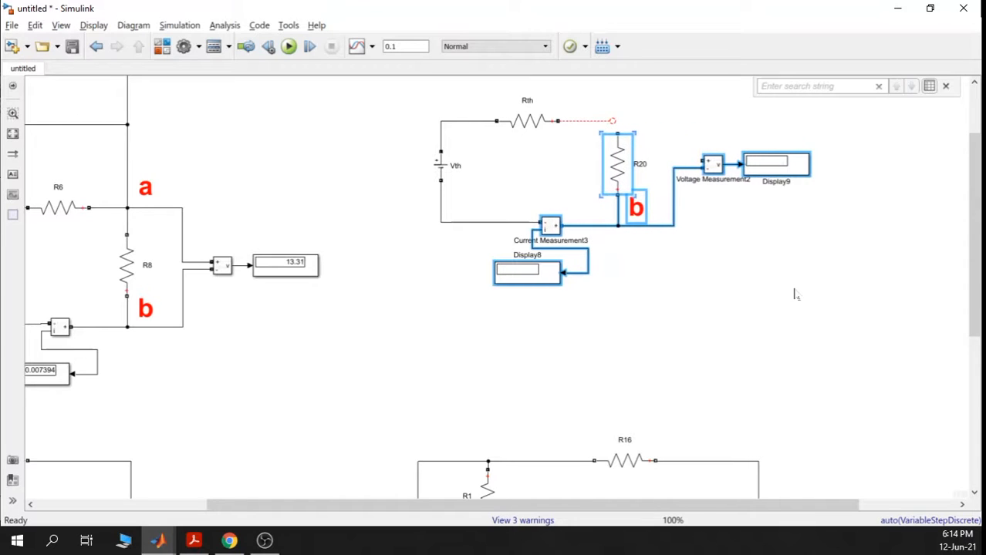
{"action": "key", "text": "Left"}
{"action": "key", "text": "Up"}
{"action": "key", "text": "Up"}
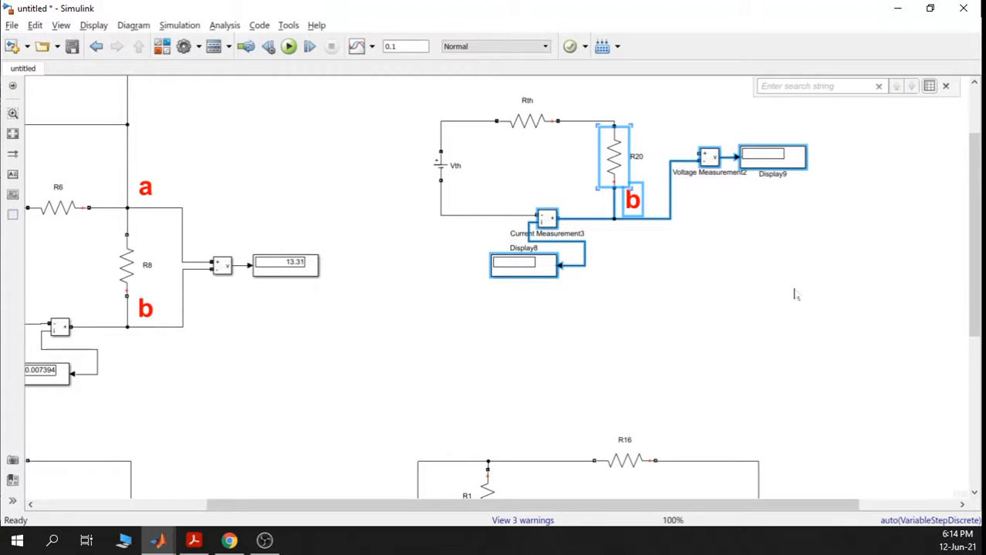
Move the b label below the Thevenin circuit's lower node and lower R20 between the two output nodes
{"action": "left_click", "coordinate": [707, 304]}
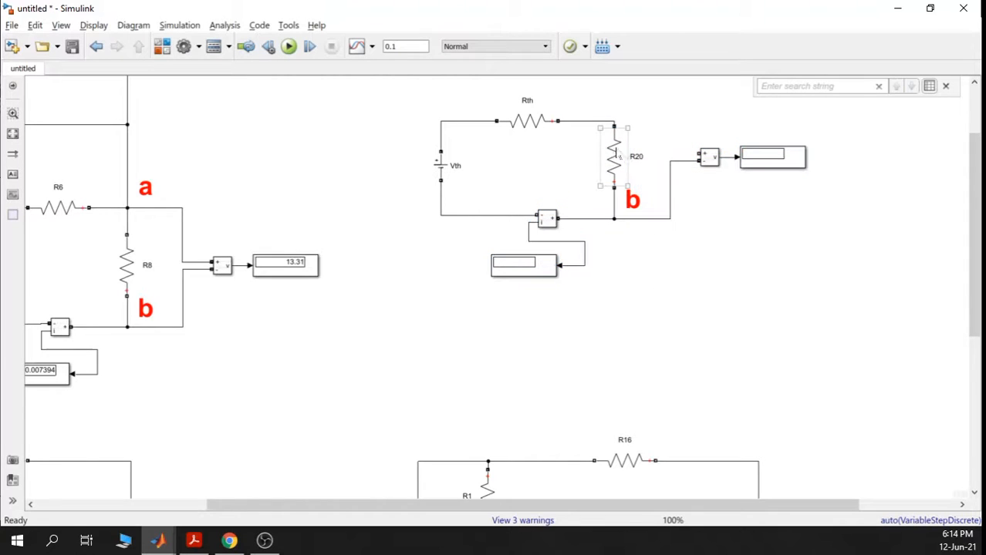
{"action": "left_click_drag", "start_coordinate": [632, 202], "coordinate": [632, 242]}
{"action": "mouse_move", "coordinate": [608, 173]}
{"action": "left_mouse_down"}
{"action": "mouse_move", "coordinate": [617, 191]}
{"action": "mouse_move", "coordinate": [619, 174]}
{"action": "left_mouse_up"}
{"action": "left_click", "coordinate": [657, 105]}
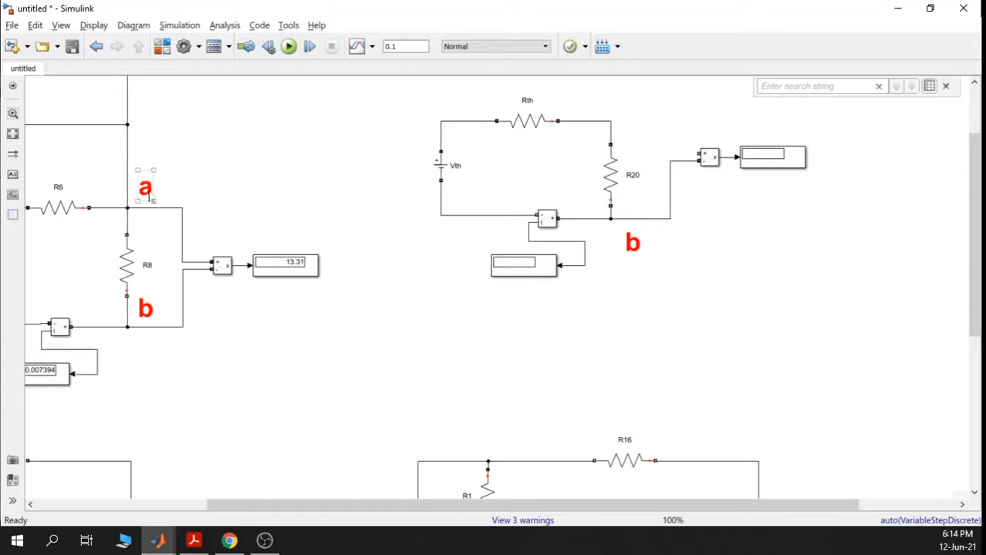
Place a copy of the a label above R20's upper node and wire the voltage measurement's positive terminal to that node
{"action": "left_click", "coordinate": [148, 197]}
{"action": "key", "text": "ctrl+v"}
{"action": "left_click", "coordinate": [268, 163]}
{"action": "left_click_drag", "start_coordinate": [165, 204], "coordinate": [635, 112]}
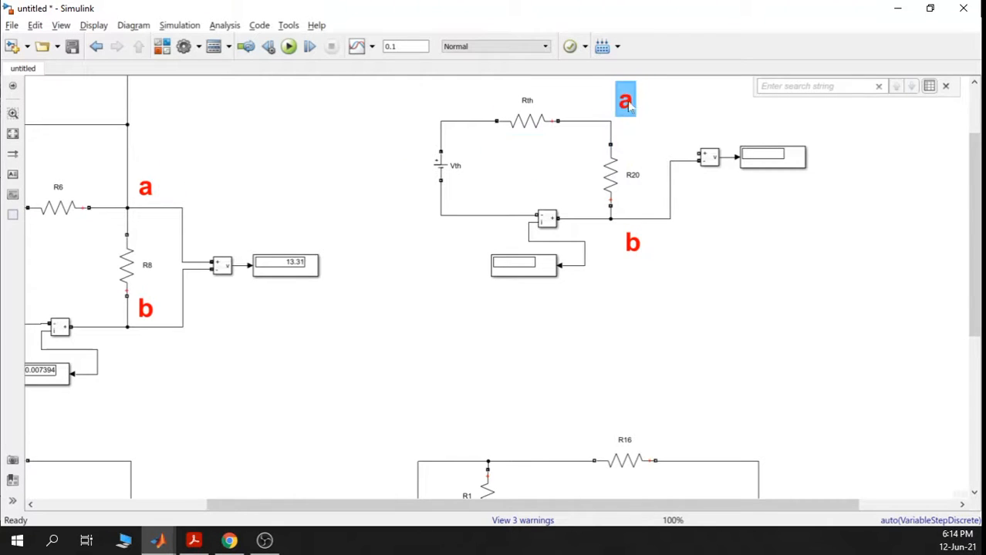
{"action": "left_click", "coordinate": [651, 137]}
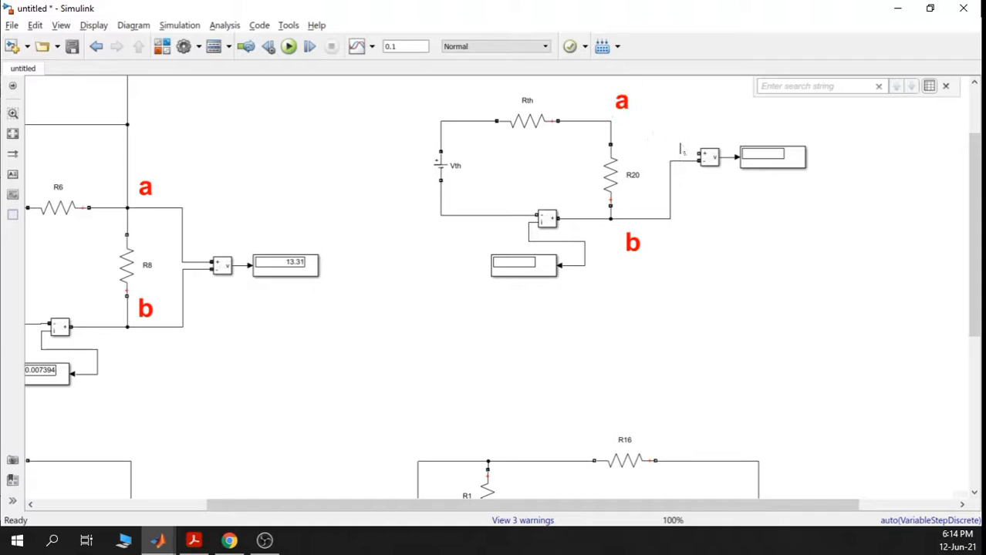
{"action": "mouse_move", "coordinate": [694, 151]}
{"action": "left_mouse_down"}
{"action": "mouse_move", "coordinate": [627, 112]}
{"action": "mouse_move", "coordinate": [610, 121]}
{"action": "left_mouse_up"}
Try to rename the Thevenin circuit's load resistor R20 as R8
{"action": "left_click", "coordinate": [606, 177]}
{"action": "left_click", "coordinate": [610, 176]}
{"action": "double_click", "coordinate": [632, 175]}
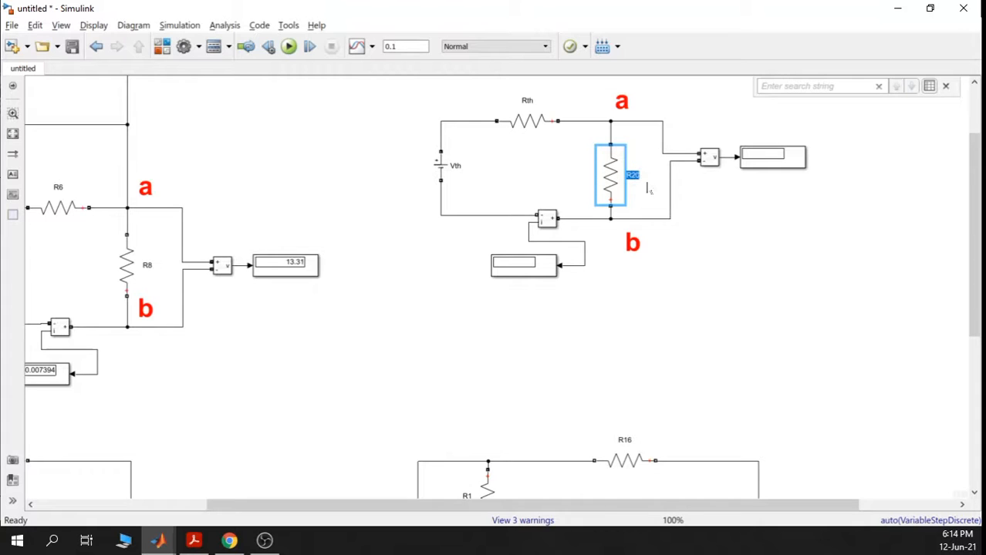
{"action": "key", "text": "BackSpace"}
{"action": "left_click", "coordinate": [738, 243]}
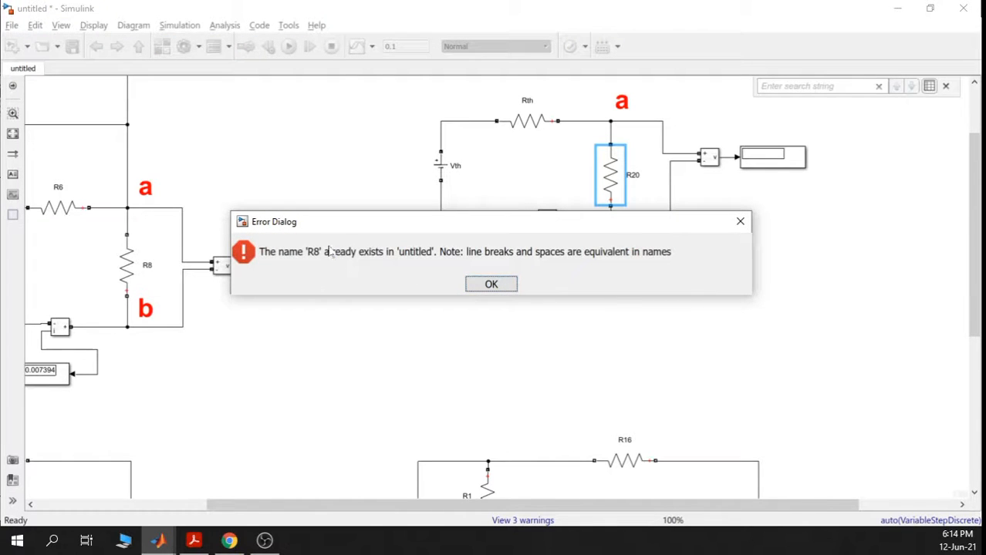
{"action": "left_click", "coordinate": [486, 287]}
Rename the Thevenin circuit's load resistor R20 as R8'
{"action": "double_click", "coordinate": [632, 175]}
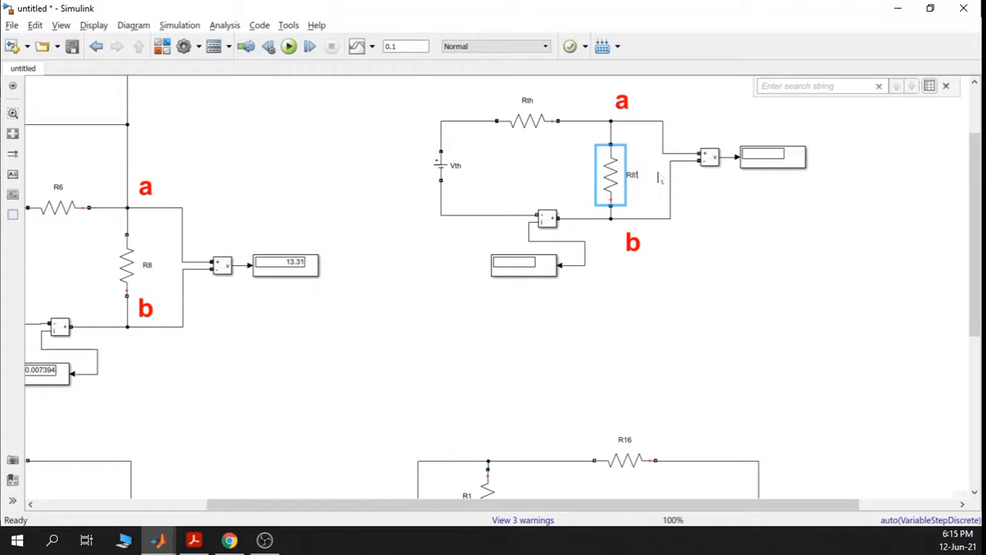
{"action": "scroll", "coordinate": [650, 177], "scroll_direction": "up", "scroll_amount": 6}
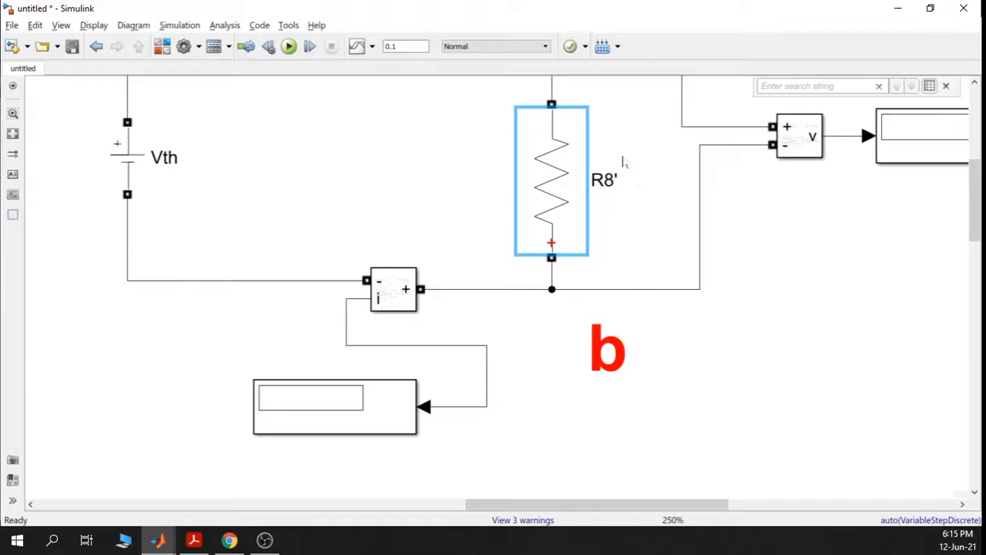
Check the resistance parameter of load R8' in the Thevenin circuit and of R8 in the original circuit
{"action": "scroll", "coordinate": [670, 245], "scroll_direction": "down", "scroll_amount": 1}
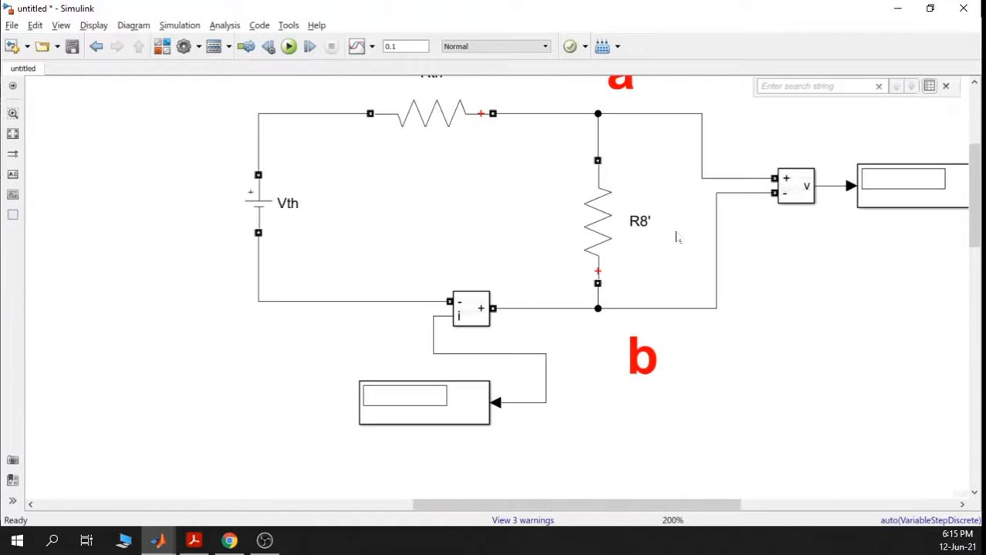
{"action": "scroll", "coordinate": [676, 238], "scroll_direction": "down", "scroll_amount": 2}
{"action": "left_click_drag", "start_coordinate": [702, 301], "coordinate": [702, 307]}
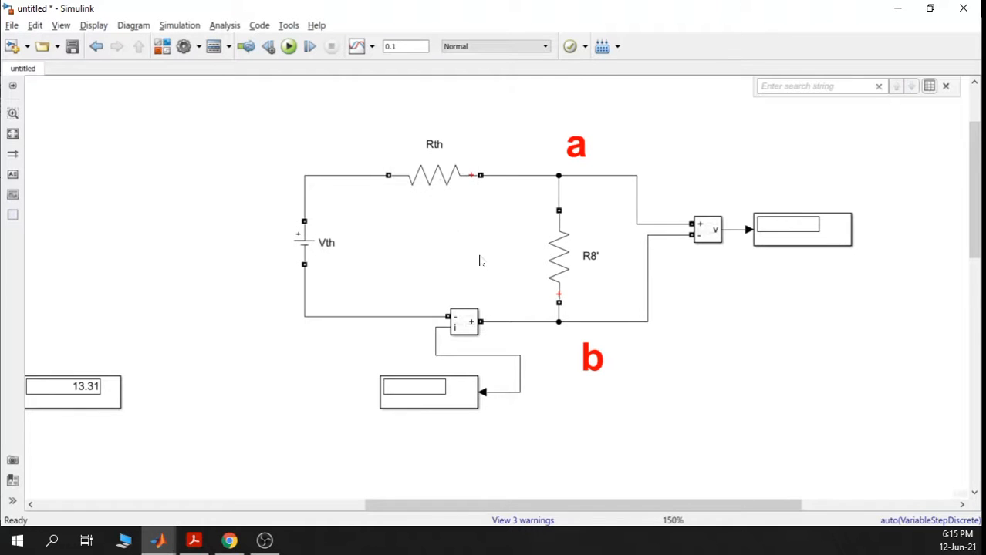
{"action": "scroll", "coordinate": [479, 260], "scroll_direction": "down", "scroll_amount": 2}
{"action": "left_click_drag", "start_coordinate": [294, 184], "coordinate": [456, 198]}
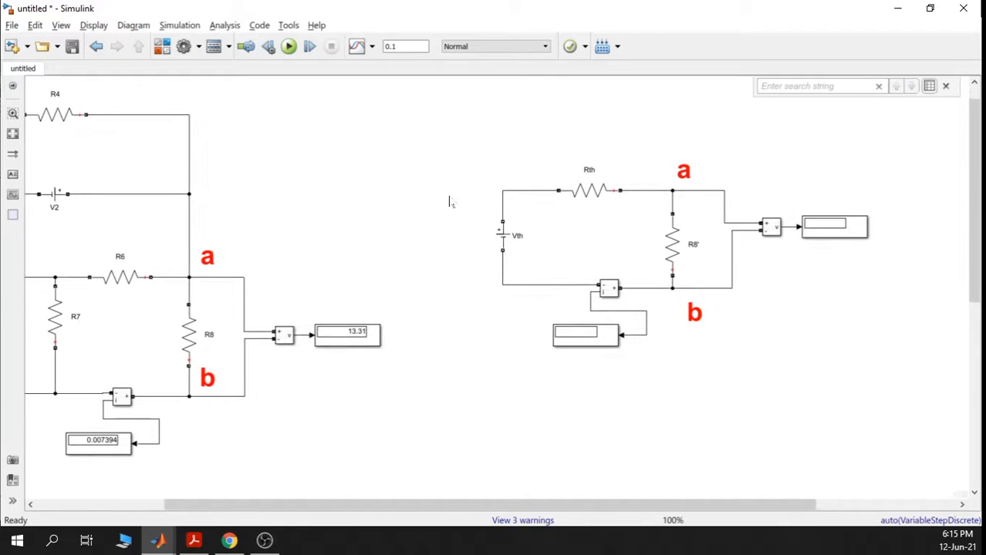
{"action": "double_click", "coordinate": [671, 245]}
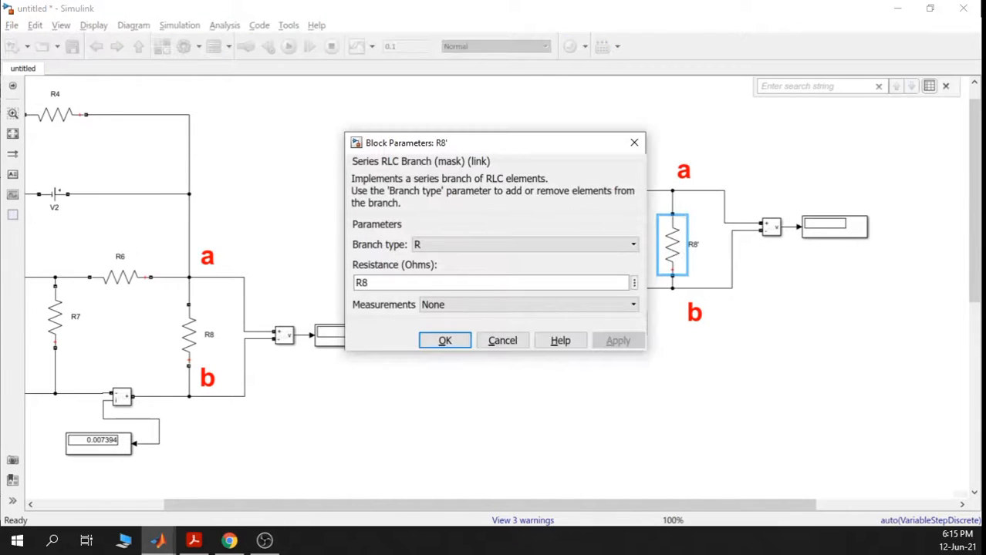
{"action": "left_click", "coordinate": [408, 285]}
{"action": "double_click", "coordinate": [393, 284]}
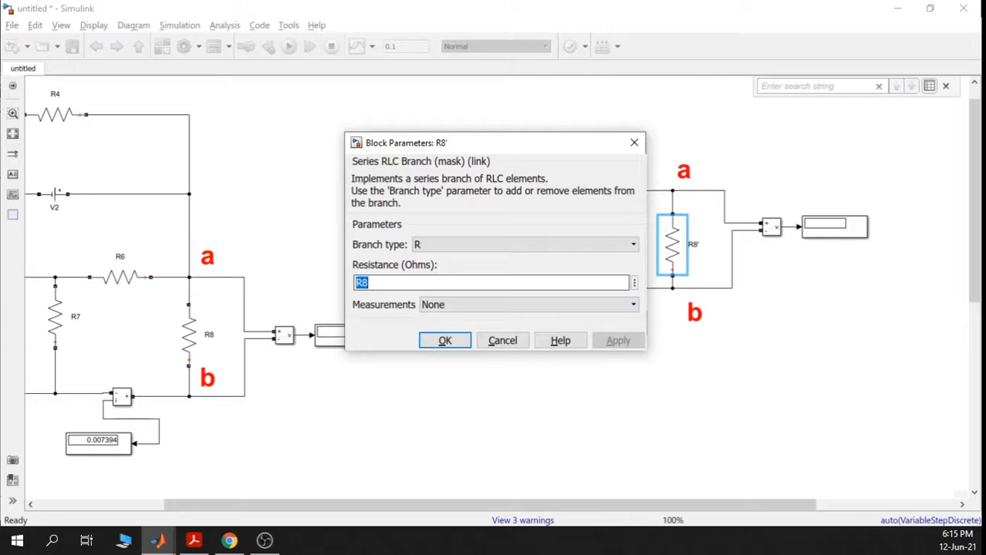
{"action": "left_click", "coordinate": [447, 339]}
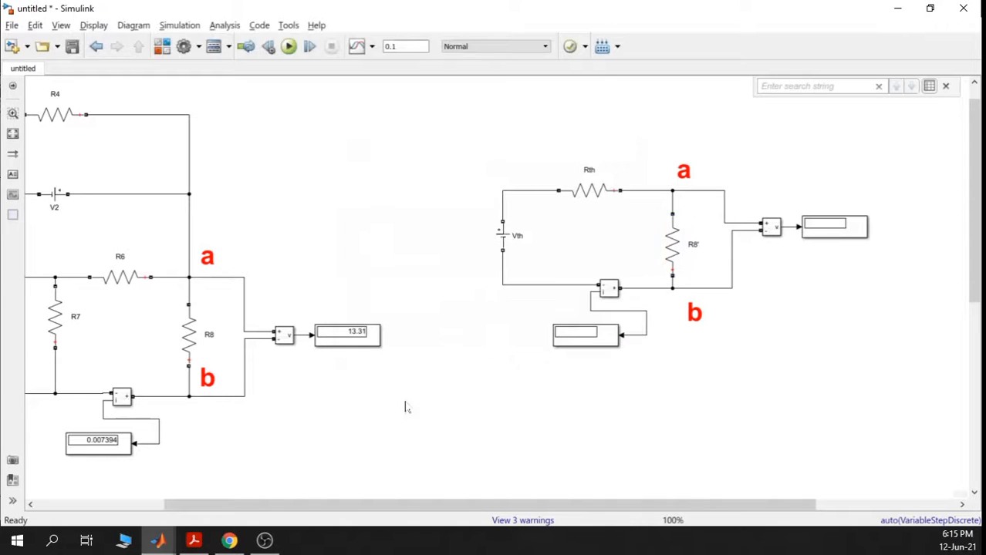
{"action": "double_click", "coordinate": [199, 353]}
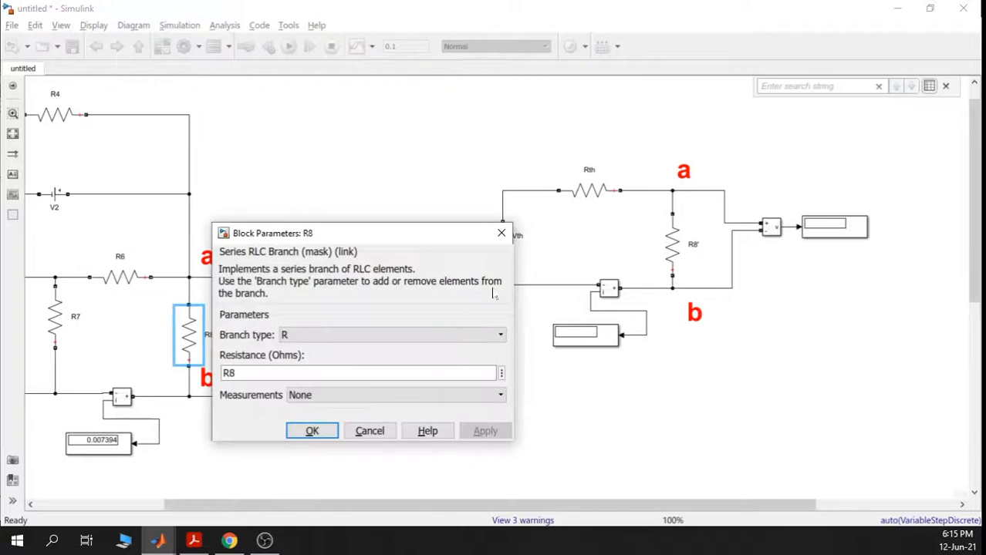
{"action": "left_click", "coordinate": [501, 235]}
Run the simulation of the model containing the original circuit and its Thevenin equivalent
{"action": "scroll", "coordinate": [496, 247], "scroll_direction": "down", "scroll_amount": 3}
{"action": "left_click_drag", "start_coordinate": [423, 254], "coordinate": [458, 222]}
{"action": "left_click", "coordinate": [288, 46]}
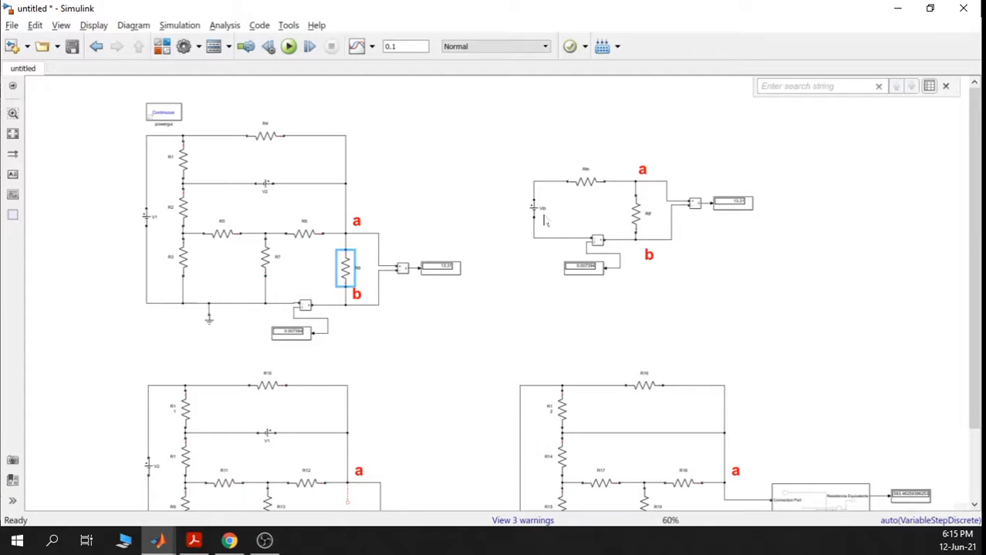
Examine the voltage and current displays for load R8' in the Thevenin equivalent circuit
{"action": "scroll", "coordinate": [654, 267], "scroll_direction": "up", "scroll_amount": 3}
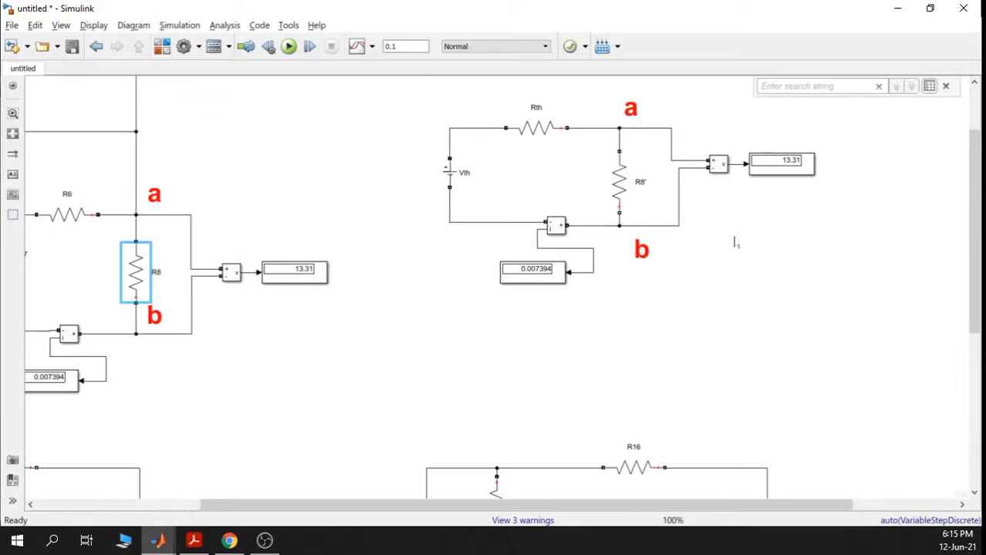
{"action": "left_click_drag", "start_coordinate": [743, 224], "coordinate": [734, 240]}
{"action": "scroll", "coordinate": [762, 199], "scroll_direction": "up", "scroll_amount": 2}
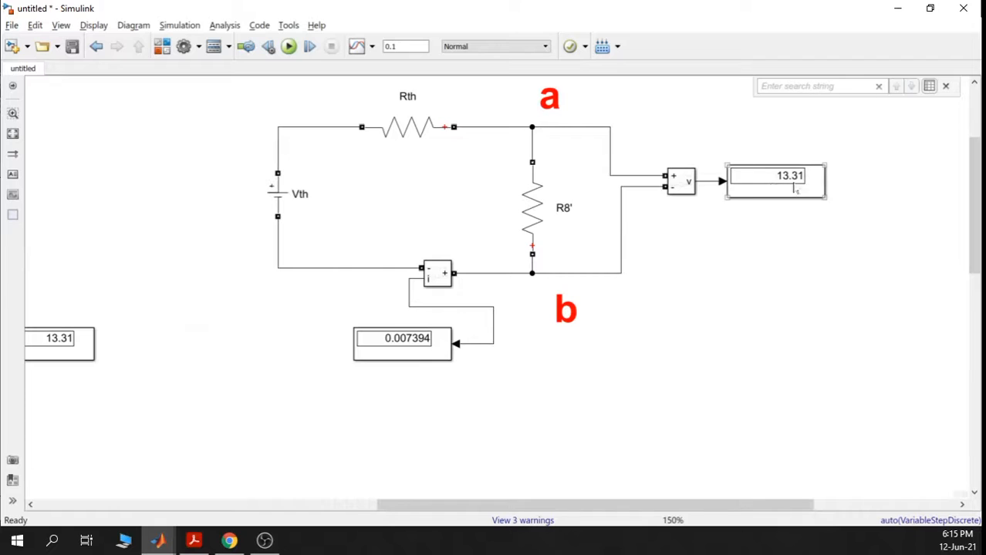
{"action": "left_click", "coordinate": [525, 227]}
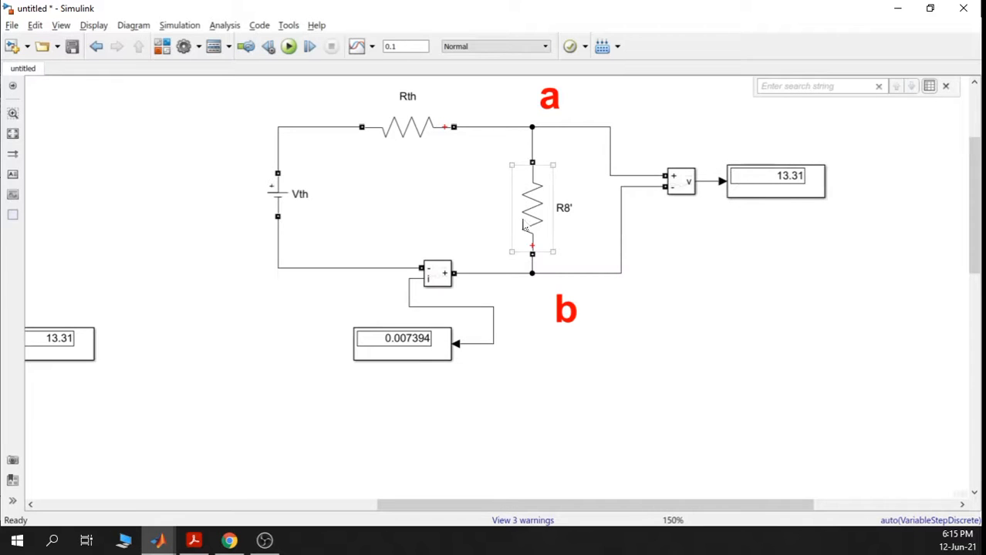
{"action": "left_click", "coordinate": [589, 233]}
{"action": "left_click", "coordinate": [417, 360]}
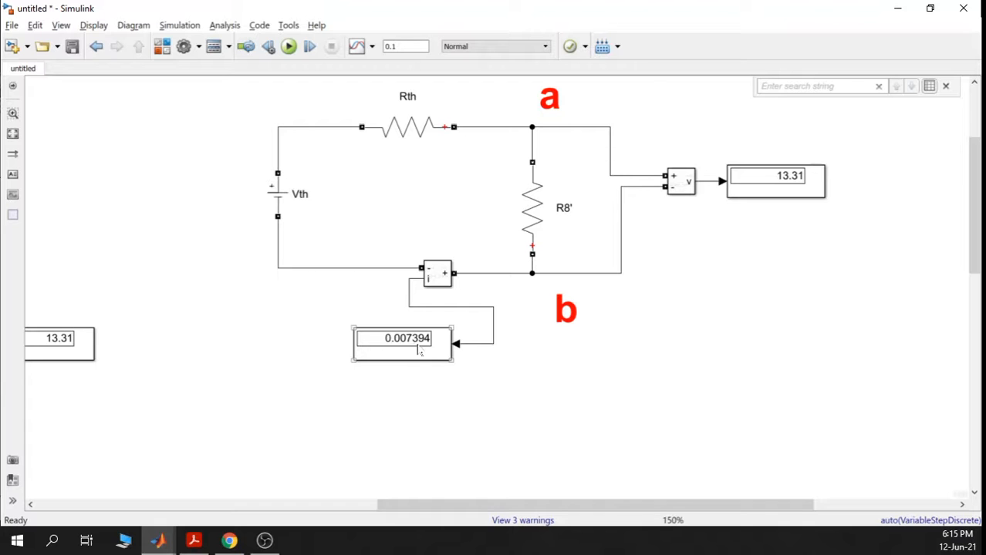
Compare the R8 voltage and current displays in the original circuit with those of the Thevenin equivalent
{"action": "scroll", "coordinate": [403, 308], "scroll_direction": "left", "scroll_amount": 5}
{"action": "scroll", "coordinate": [414, 321], "scroll_direction": "down", "scroll_amount": 5}
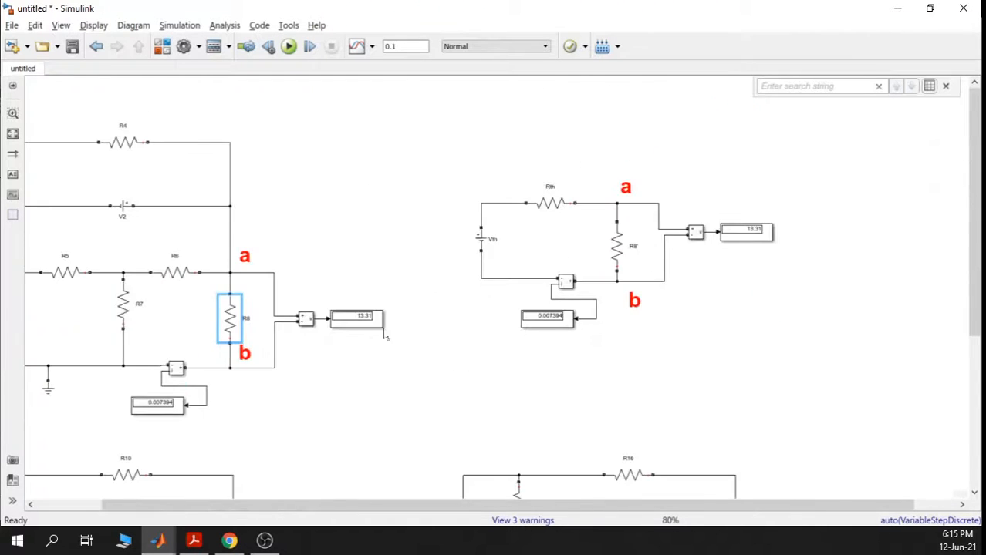
{"action": "scroll", "coordinate": [442, 309], "scroll_direction": "up", "scroll_amount": 5}
{"action": "scroll", "coordinate": [440, 315], "scroll_direction": "up", "scroll_amount": 3}
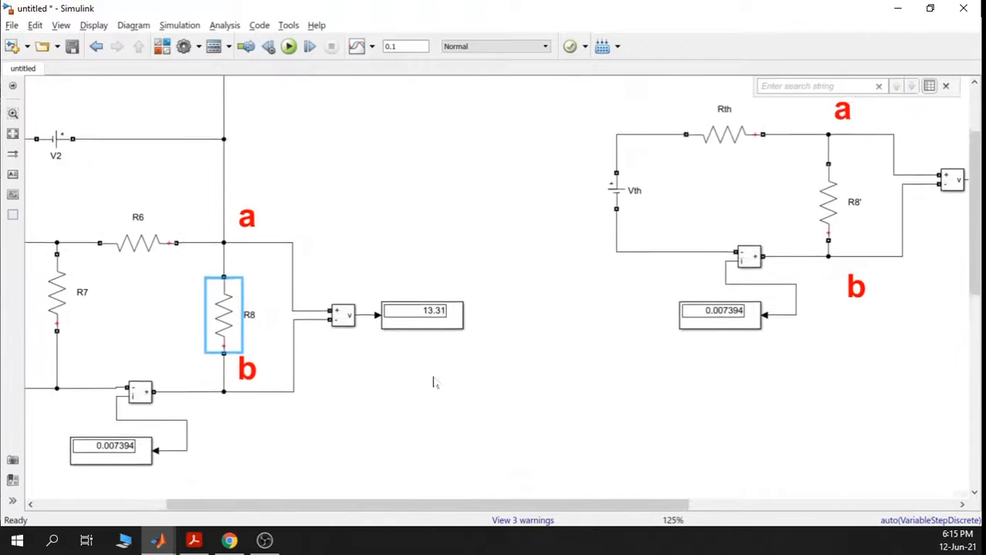
{"action": "scroll", "coordinate": [432, 328], "scroll_direction": "down", "scroll_amount": 2}
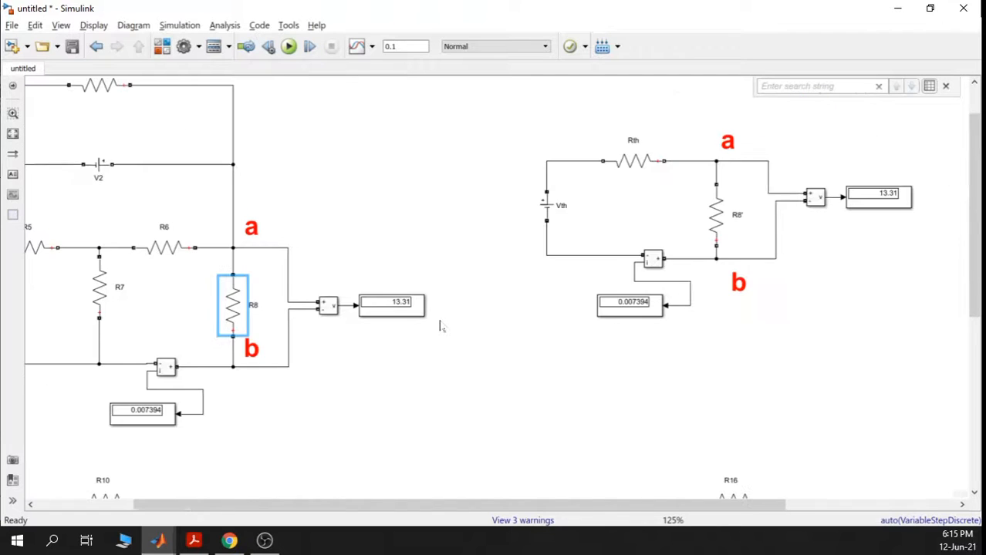
{"action": "left_click_drag", "start_coordinate": [455, 317], "coordinate": [448, 318]}
{"action": "scroll", "coordinate": [449, 303], "scroll_direction": "up", "scroll_amount": 1}
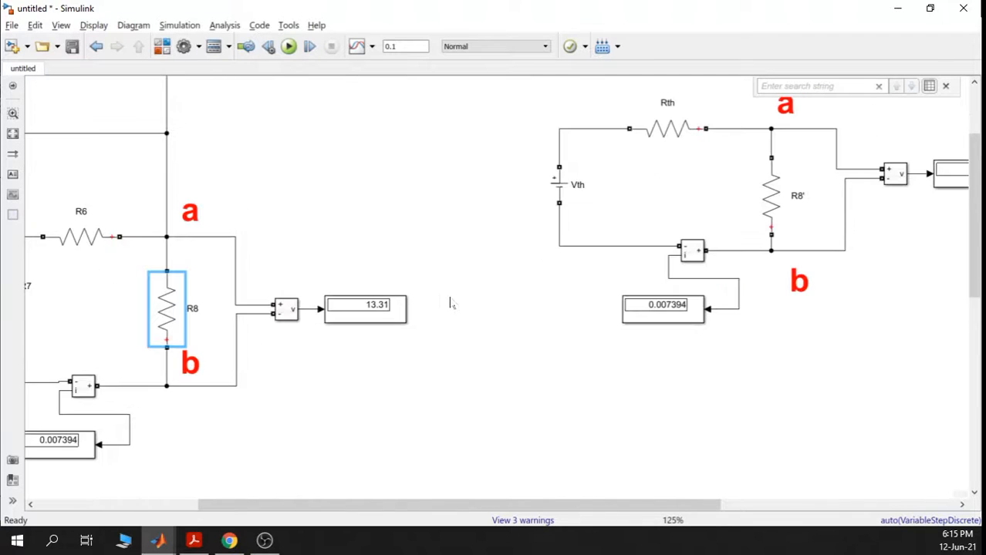
{"action": "scroll", "coordinate": [449, 303], "scroll_direction": "down", "scroll_amount": 1}
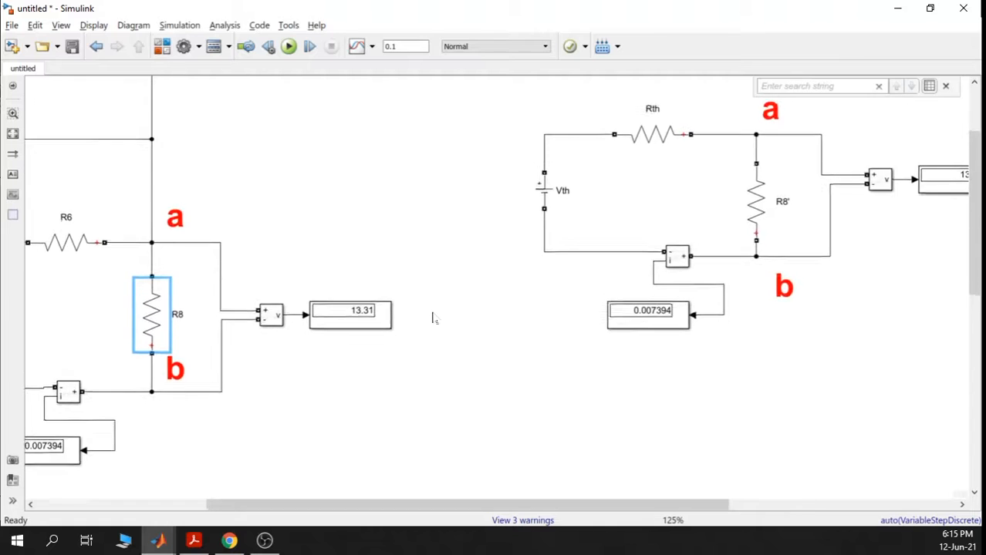
Move the whole Thevenin equivalent circuit, including its displays and a/b labels, a little closer to the original circuit
{"action": "left_click_drag", "start_coordinate": [476, 125], "coordinate": [907, 302]}
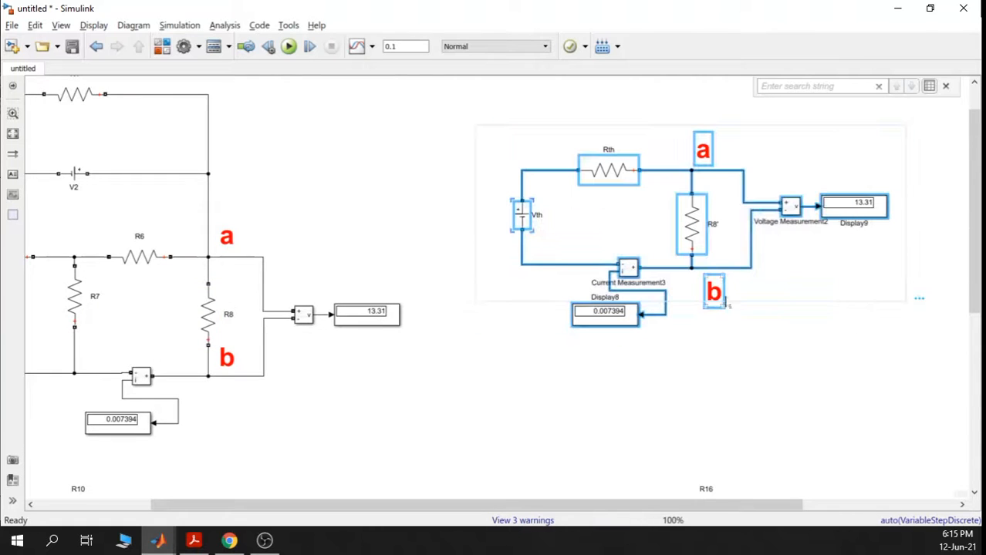
{"action": "left_click_drag", "start_coordinate": [714, 297], "coordinate": [670, 299]}
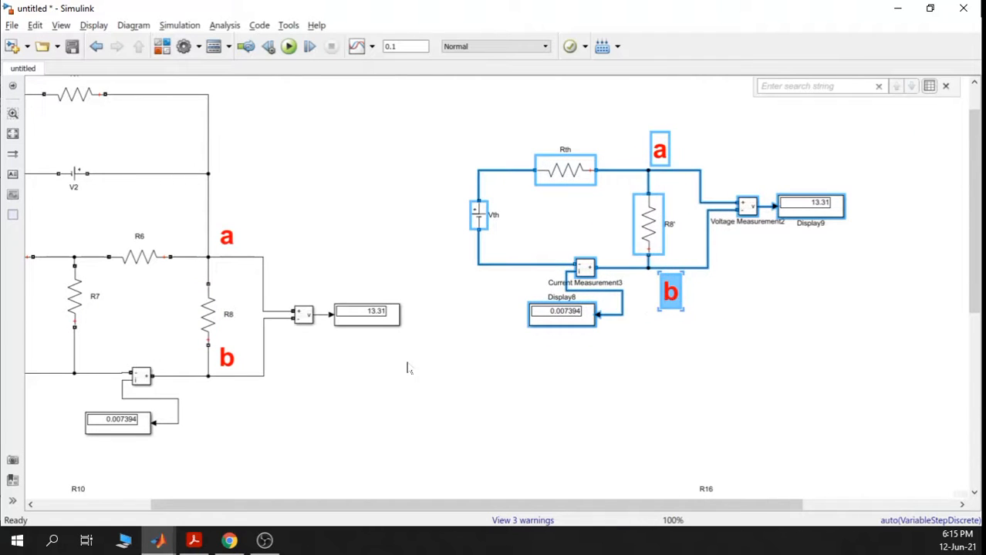
{"action": "scroll", "coordinate": [449, 339], "scroll_direction": "up", "scroll_amount": 1}
{"action": "left_click_drag", "start_coordinate": [445, 341], "coordinate": [432, 351]}
{"action": "scroll", "coordinate": [231, 246], "scroll_direction": "down", "scroll_amount": 3}
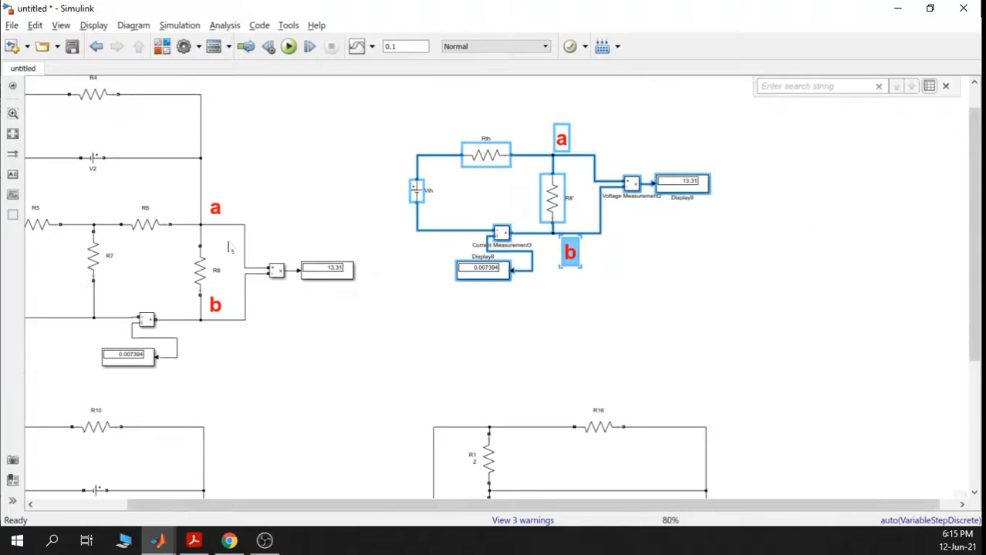
{"action": "left_click_drag", "start_coordinate": [247, 170], "coordinate": [288, 154]}
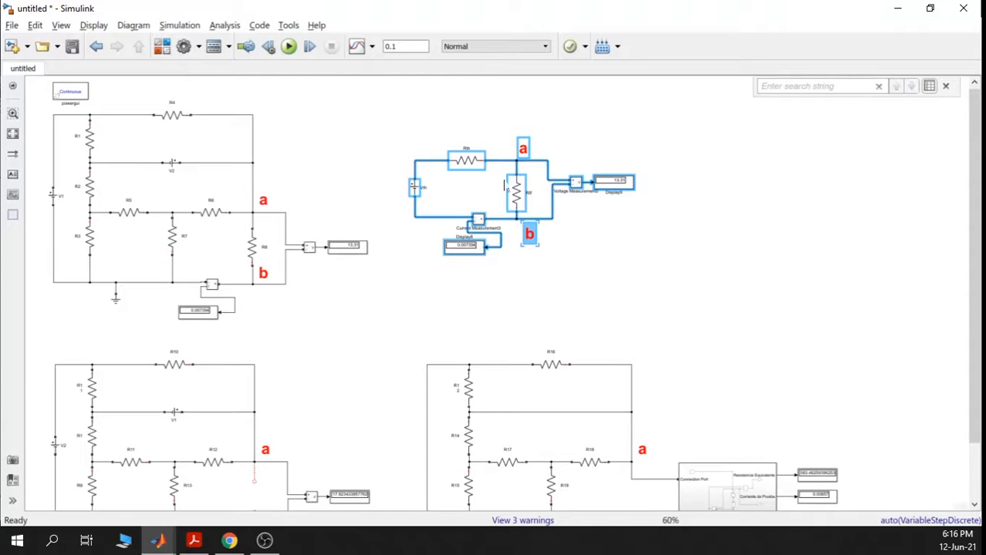
{"action": "scroll", "coordinate": [463, 163], "scroll_direction": "up", "scroll_amount": 5}
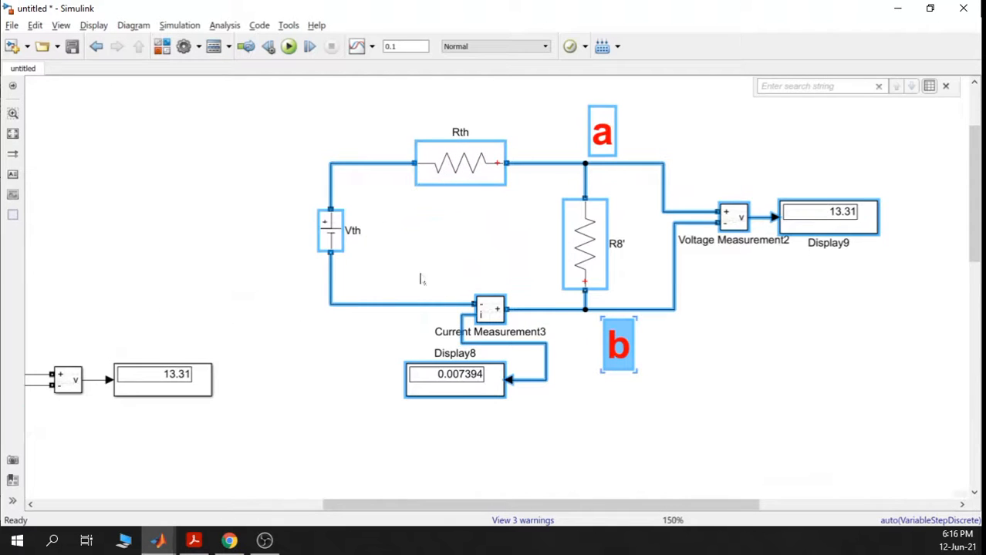
{"action": "scroll", "coordinate": [454, 246], "scroll_direction": "down", "scroll_amount": 3}
{"action": "left_click", "coordinate": [451, 234]}
Cross-check the voltage and current displays and the load resistors R8 and R8' between the two circuits
{"action": "left_click_drag", "start_coordinate": [381, 321], "coordinate": [451, 286]}
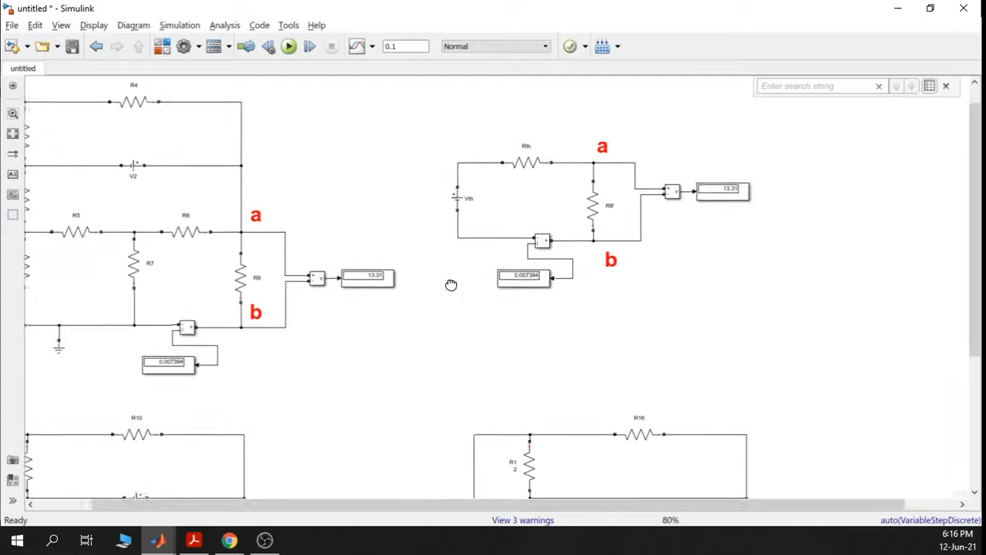
{"action": "scroll", "coordinate": [455, 289], "scroll_direction": "up", "scroll_amount": 2}
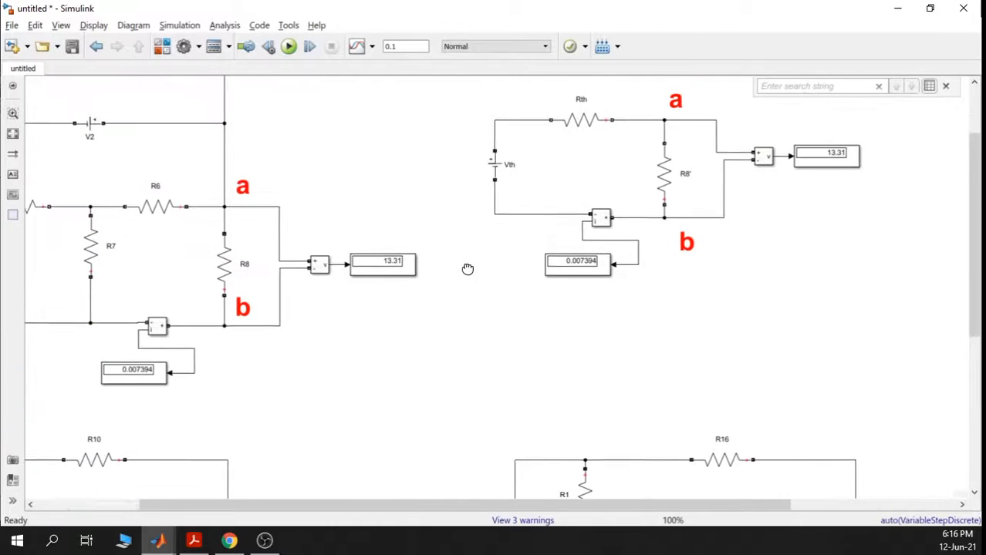
{"action": "scroll", "coordinate": [467, 274], "scroll_direction": "up", "scroll_amount": 1}
{"action": "left_click_drag", "start_coordinate": [467, 271], "coordinate": [496, 293]}
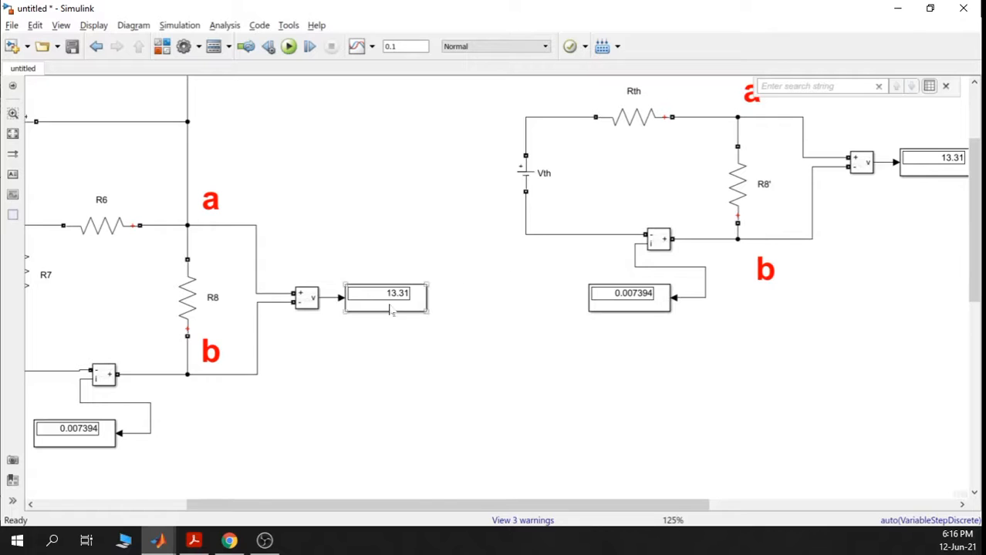
{"action": "left_click", "coordinate": [643, 295]}
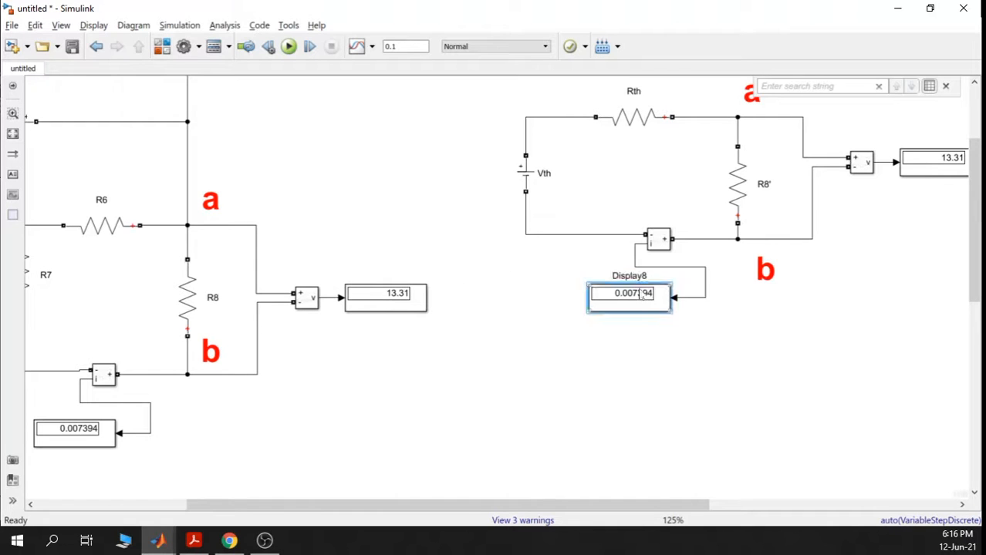
{"action": "left_click", "coordinate": [923, 177]}
{"action": "left_click", "coordinate": [99, 434]}
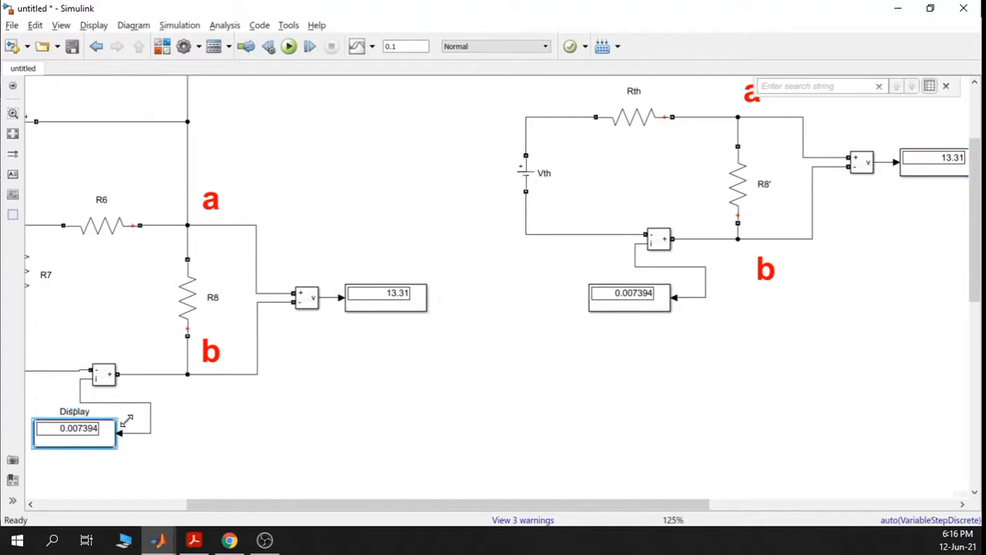
{"action": "left_click_drag", "start_coordinate": [374, 307], "coordinate": [380, 307]}
{"action": "left_click", "coordinate": [199, 307]}
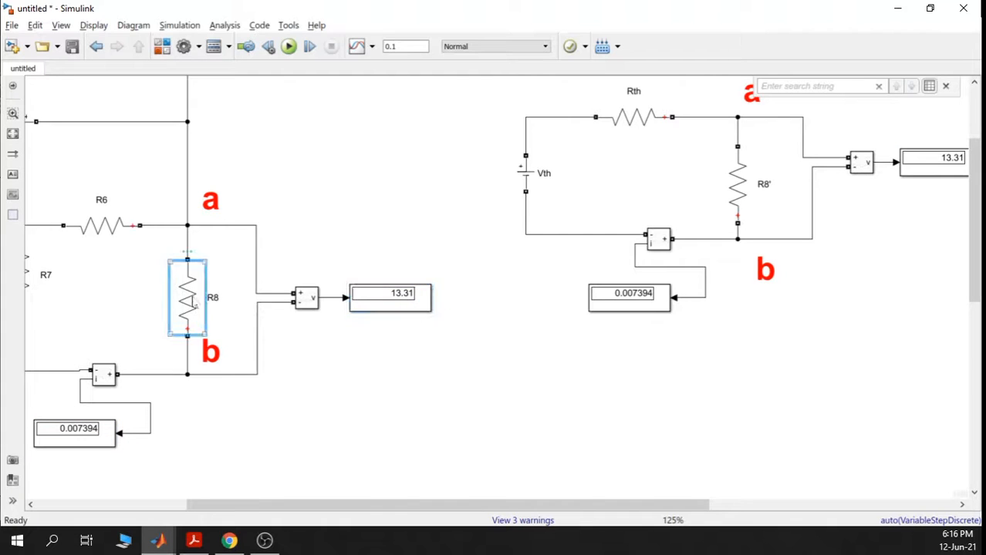
{"action": "left_click", "coordinate": [746, 189]}
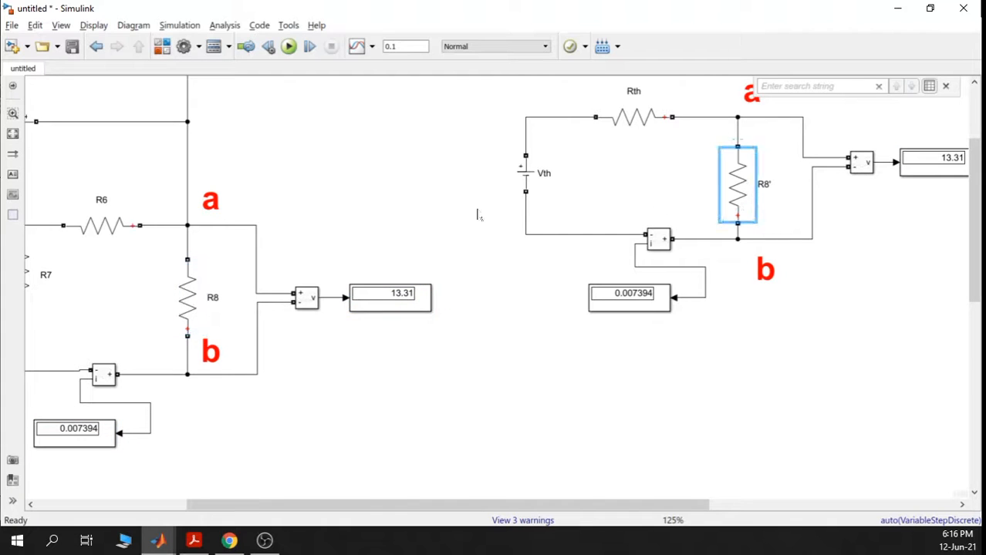
Look up the R8 value in the MATLAB script and in the Laboratorio4.pdf circuit diagram, then return to Simulink
{"action": "left_click", "coordinate": [434, 204]}
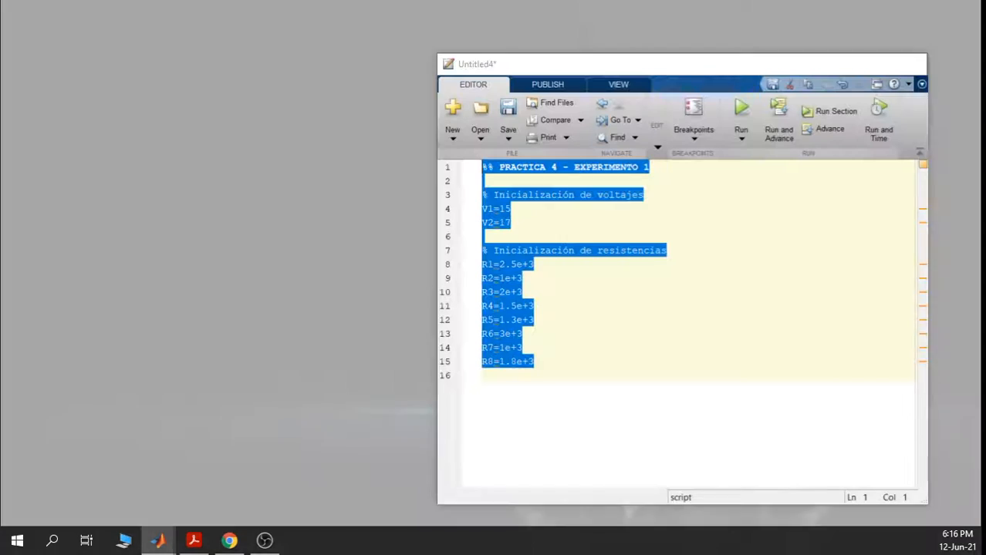
{"action": "left_click", "coordinate": [539, 342]}
{"action": "left_click_drag", "start_coordinate": [534, 362], "coordinate": [464, 373]}
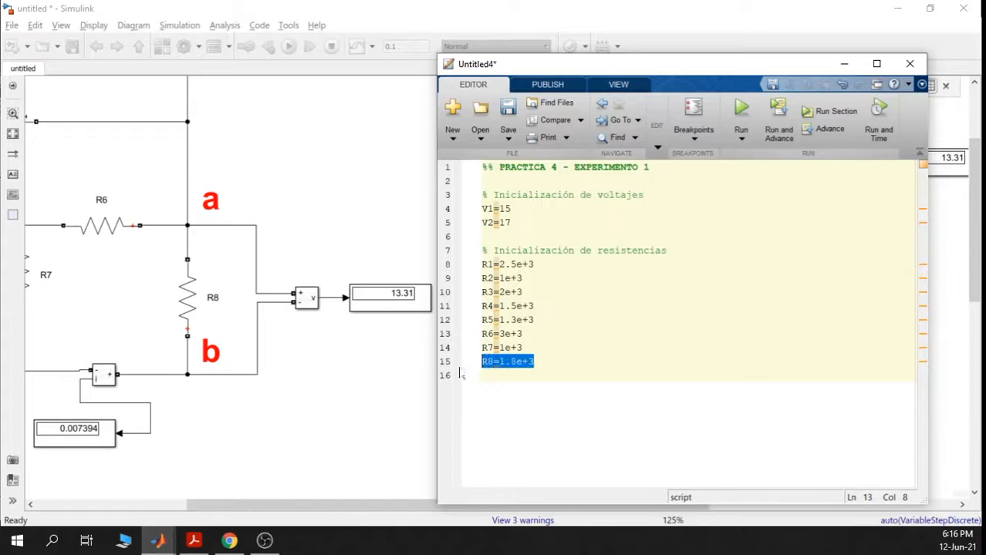
{"action": "left_click", "coordinate": [845, 64]}
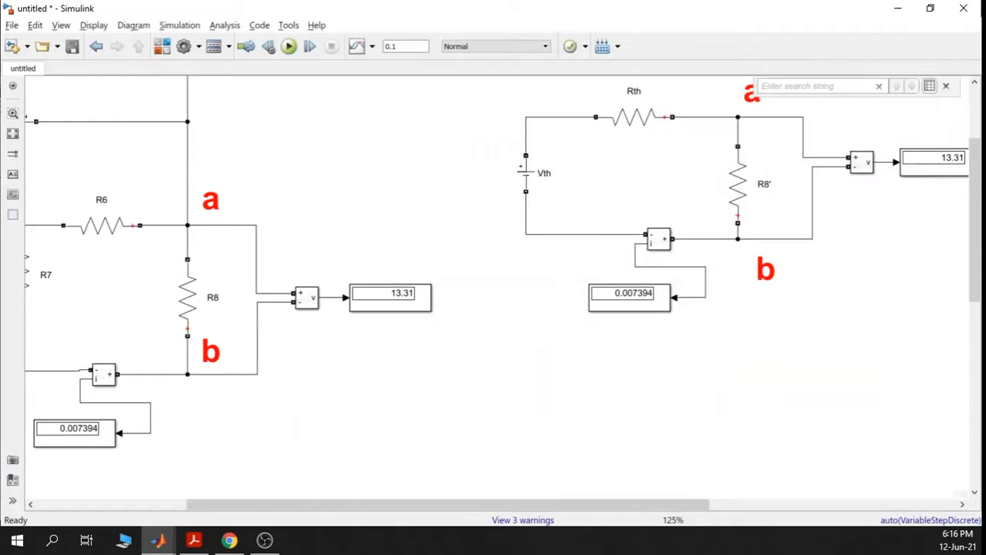
{"action": "left_click", "coordinate": [188, 543]}
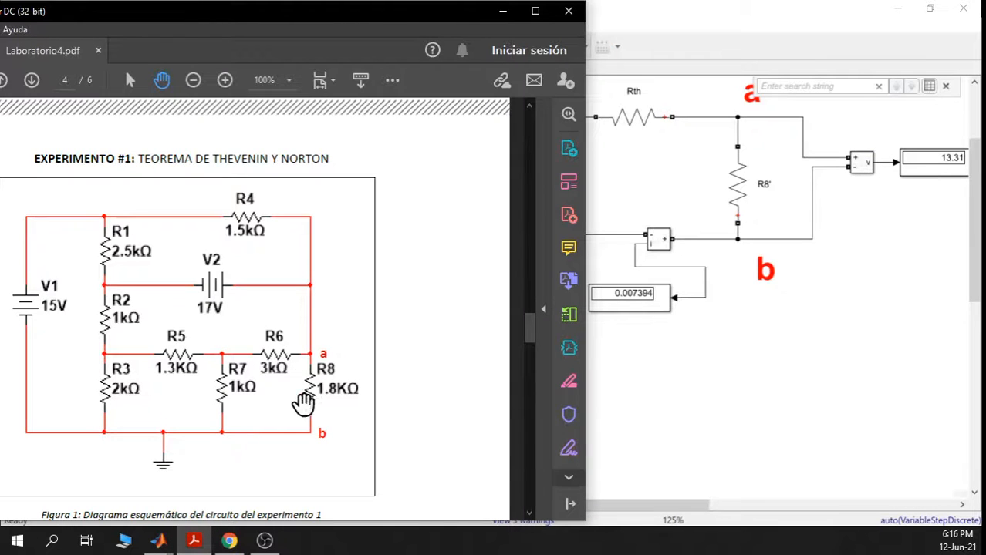
{"action": "left_click", "coordinate": [505, 12]}
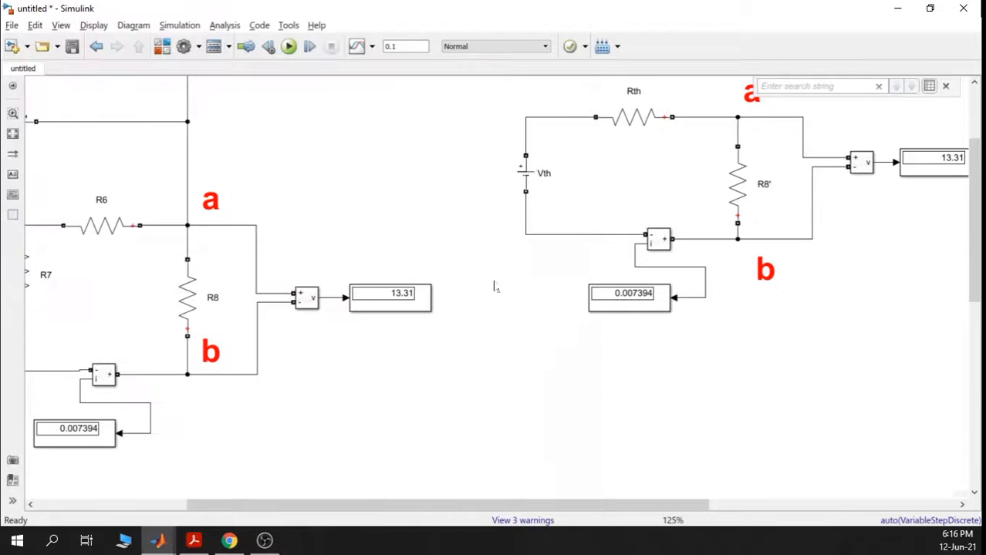
Review load R8' and its voltage display in the Thevenin circuit alongside the original circuit
{"action": "left_click", "coordinate": [731, 182]}
{"action": "left_click", "coordinate": [954, 157]}
{"action": "left_click", "coordinate": [753, 201]}
{"action": "left_click", "coordinate": [673, 198]}
{"action": "scroll", "coordinate": [409, 283], "scroll_direction": "down", "scroll_amount": 1}
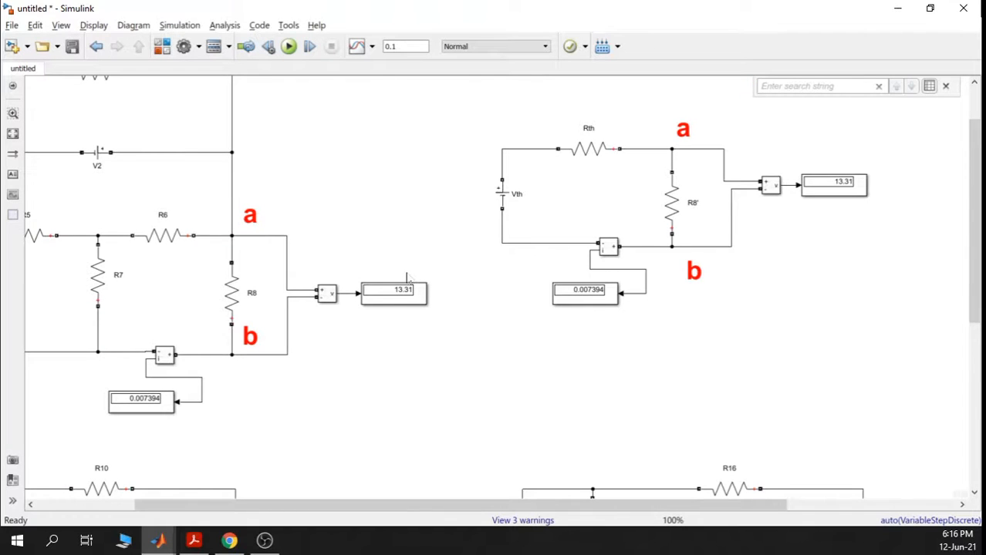
Review source Vth, resistor Rth and terminals a and b in the Thevenin equivalent circuit
{"action": "scroll", "coordinate": [406, 278], "scroll_direction": "down", "scroll_amount": 1}
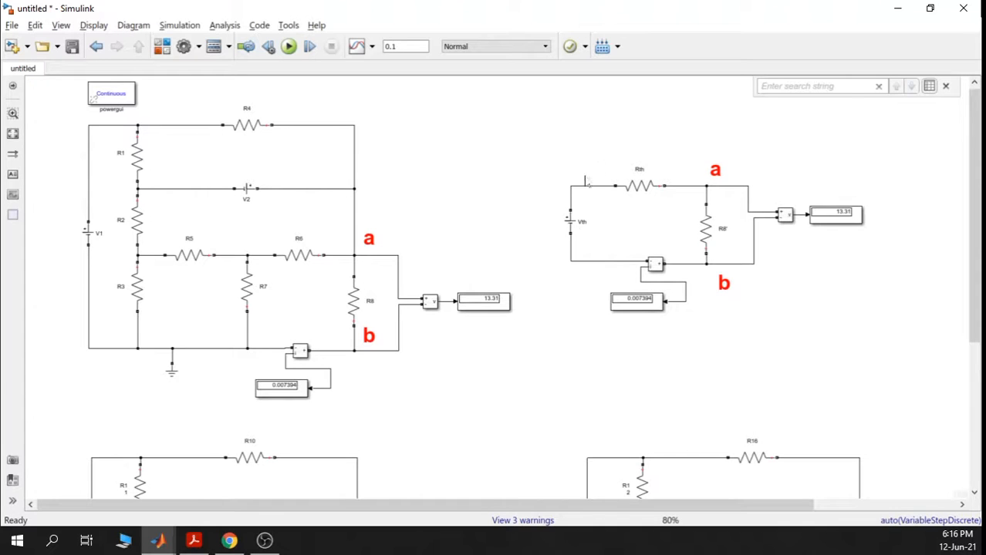
{"action": "left_click", "coordinate": [571, 221]}
{"action": "left_click", "coordinate": [650, 195]}
{"action": "left_click", "coordinate": [685, 175]}
Read measurement 2a in Laboratorio4.pdf and match it to load R8 and its displays in the original Simulink circuit
{"action": "left_click", "coordinate": [194, 540]}
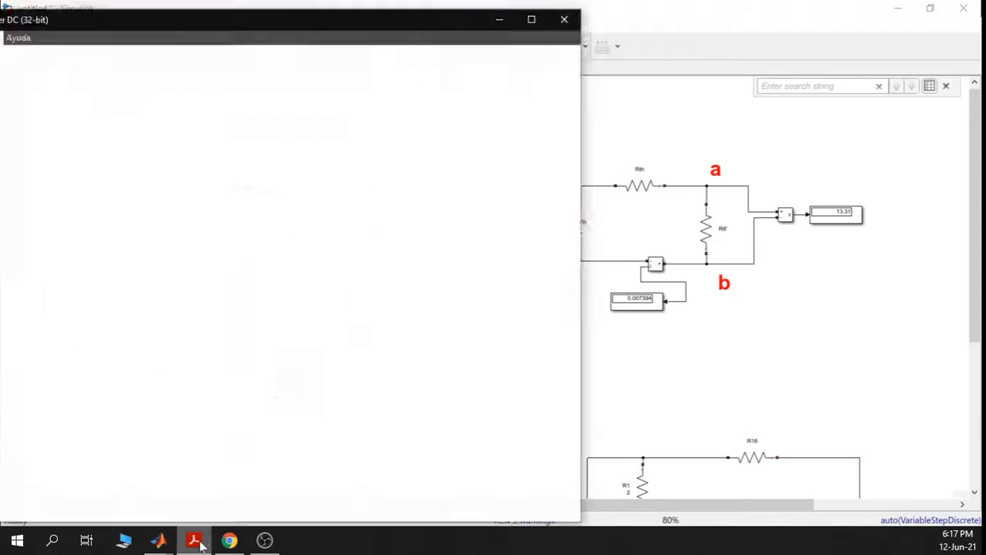
{"action": "scroll", "coordinate": [298, 402], "scroll_direction": "down", "scroll_amount": 3}
{"action": "scroll", "coordinate": [299, 402], "scroll_direction": "down", "scroll_amount": 3}
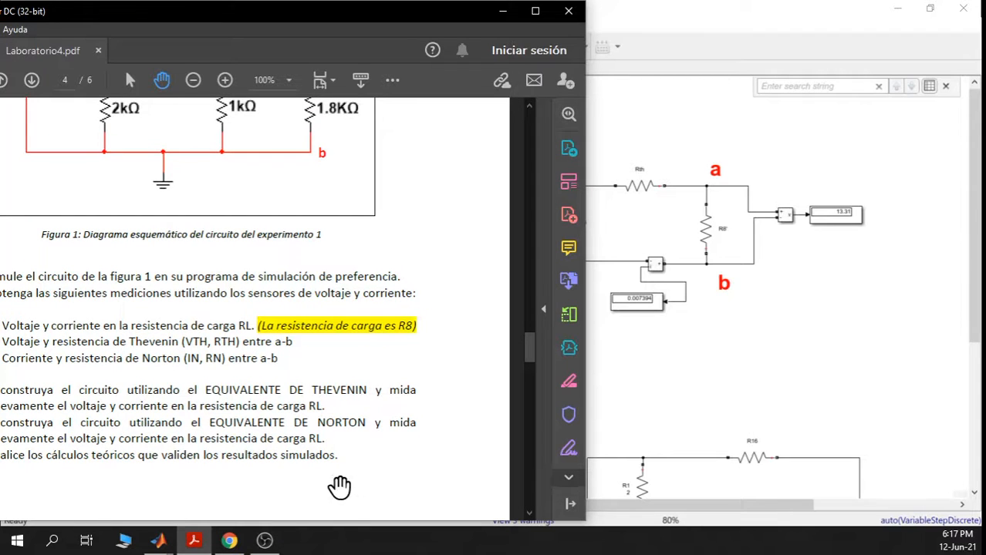
{"action": "scroll", "coordinate": [386, 484], "scroll_direction": "down", "scroll_amount": 1}
{"action": "left_click_drag", "start_coordinate": [418, 18], "coordinate": [517, 21]}
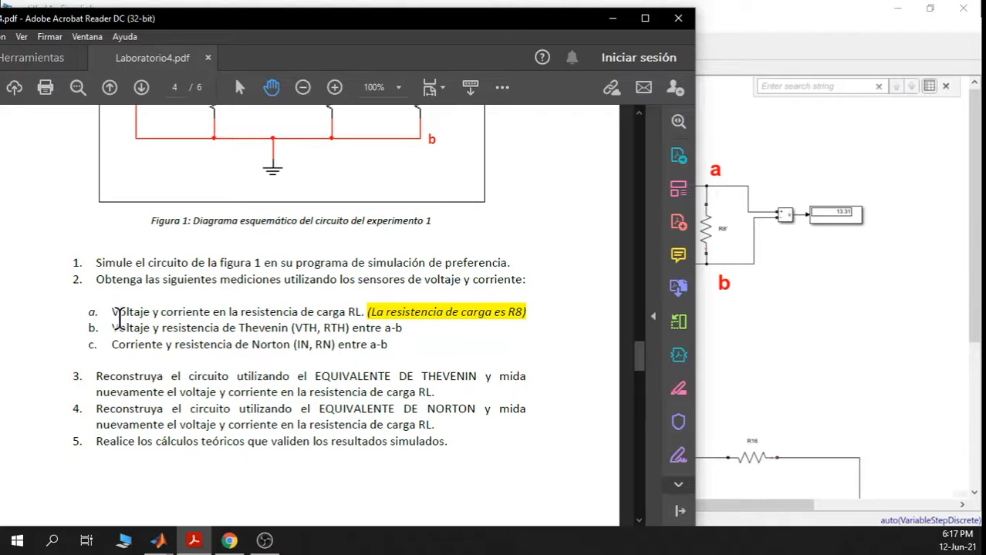
{"action": "left_click_drag", "start_coordinate": [112, 312], "coordinate": [533, 316]}
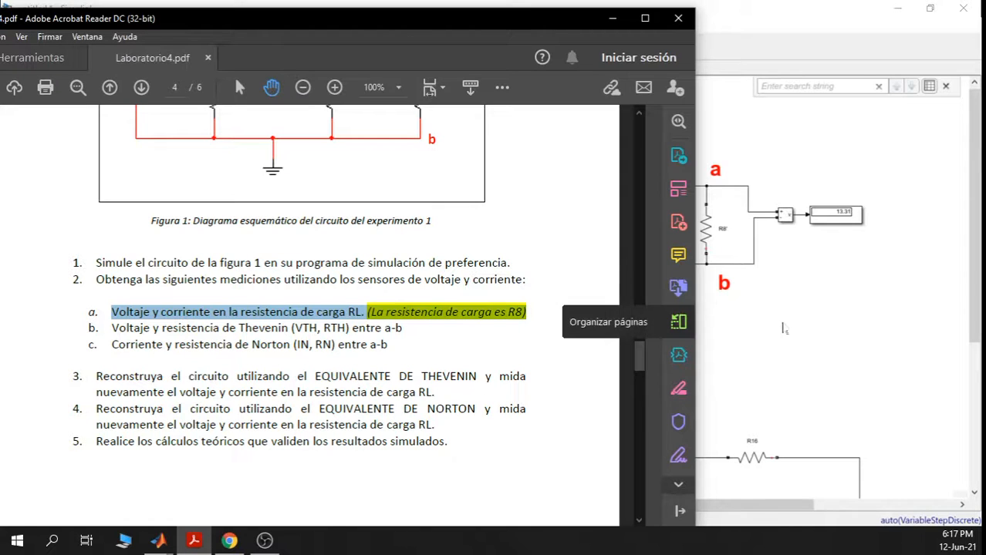
{"action": "left_click", "coordinate": [779, 337]}
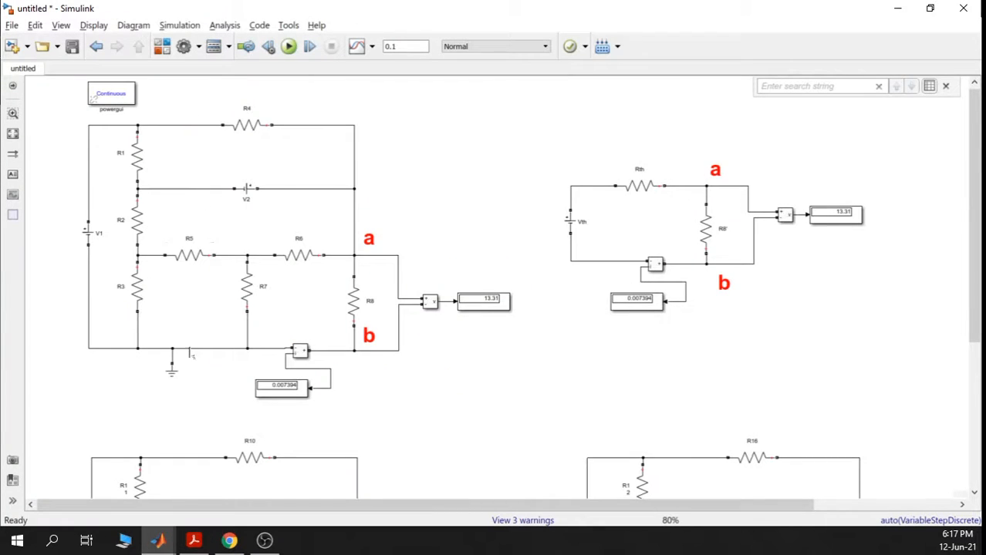
{"action": "scroll", "coordinate": [474, 311], "scroll_direction": "up", "scroll_amount": 3}
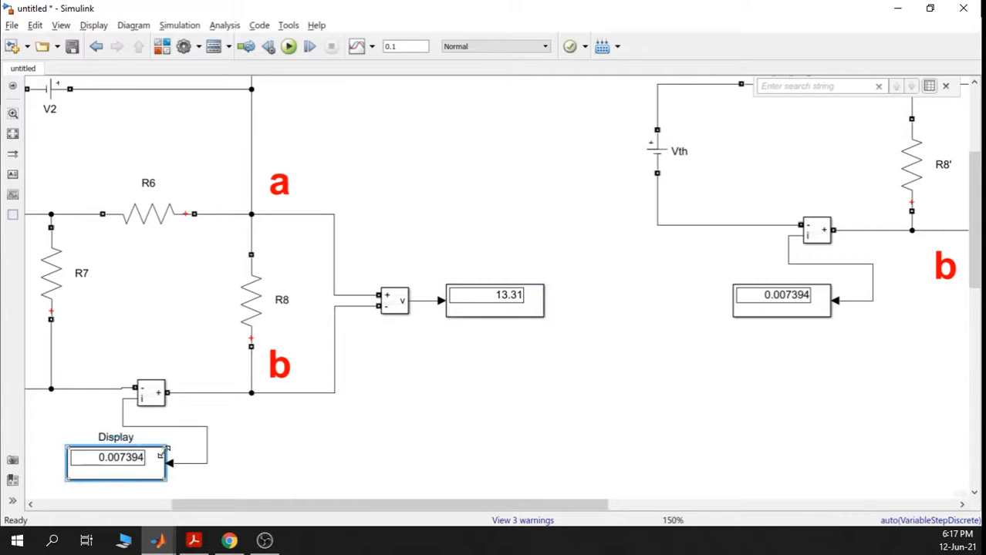
{"action": "left_click", "coordinate": [251, 290]}
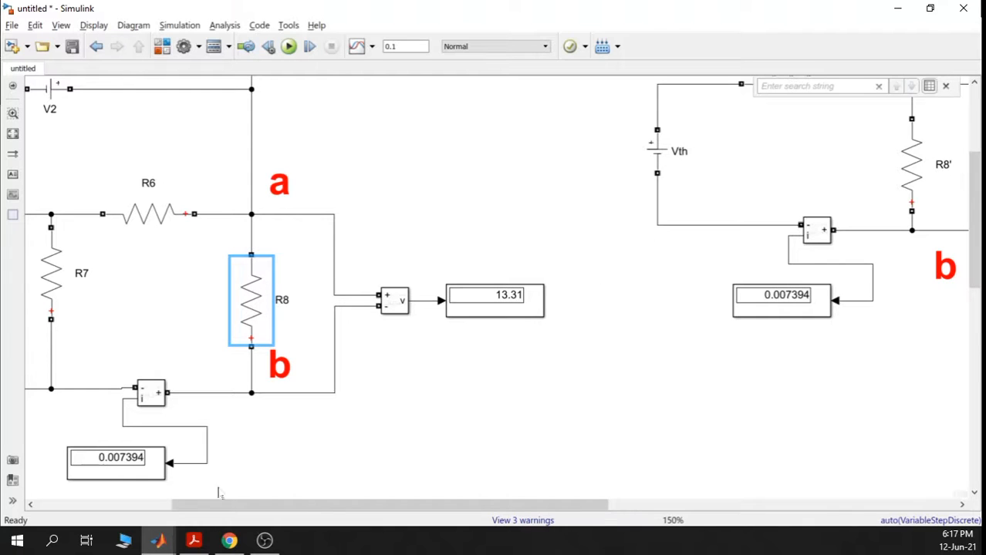
Read measurement 2b in Laboratorio4.pdf and check the Thevenin voltage display on the open-circuit copy in Simulink
{"action": "left_click", "coordinate": [194, 541]}
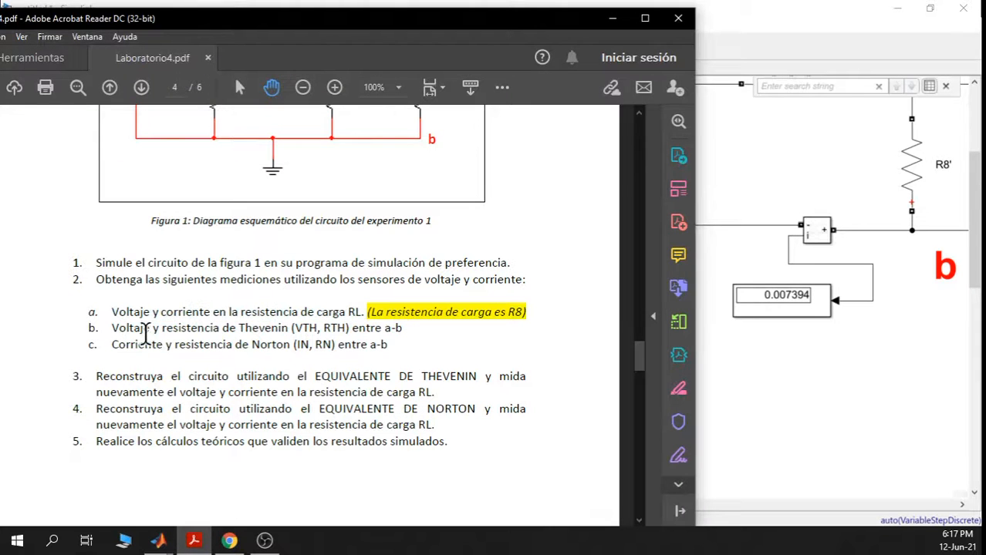
{"action": "left_click_drag", "start_coordinate": [112, 328], "coordinate": [401, 328]}
{"action": "left_click", "coordinate": [754, 390]}
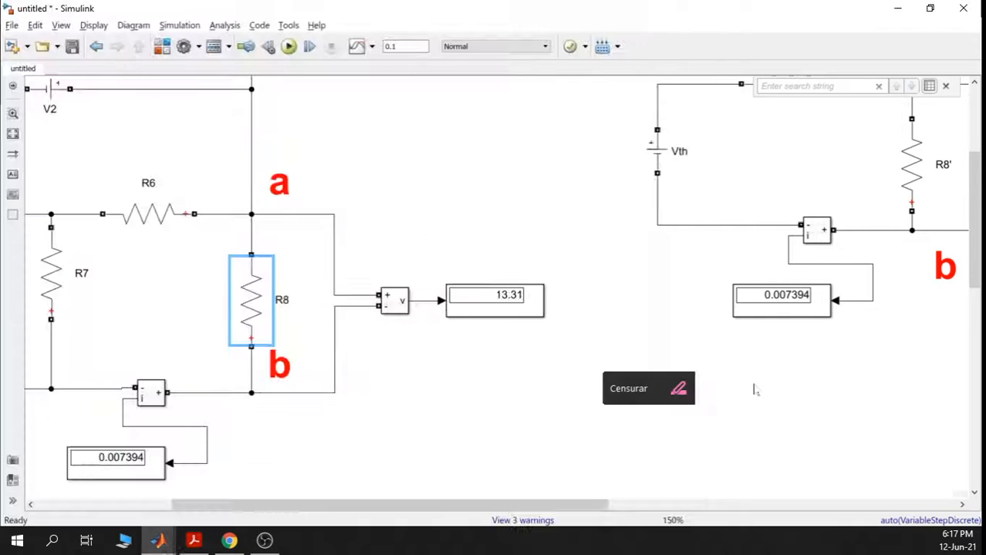
{"action": "scroll", "coordinate": [727, 380], "scroll_direction": "down", "scroll_amount": 2}
{"action": "left_click_drag", "start_coordinate": [561, 460], "coordinate": [585, 310]}
{"action": "scroll", "coordinate": [584, 311], "scroll_direction": "down", "scroll_amount": 1}
{"action": "left_click_drag", "start_coordinate": [568, 393], "coordinate": [542, 258]}
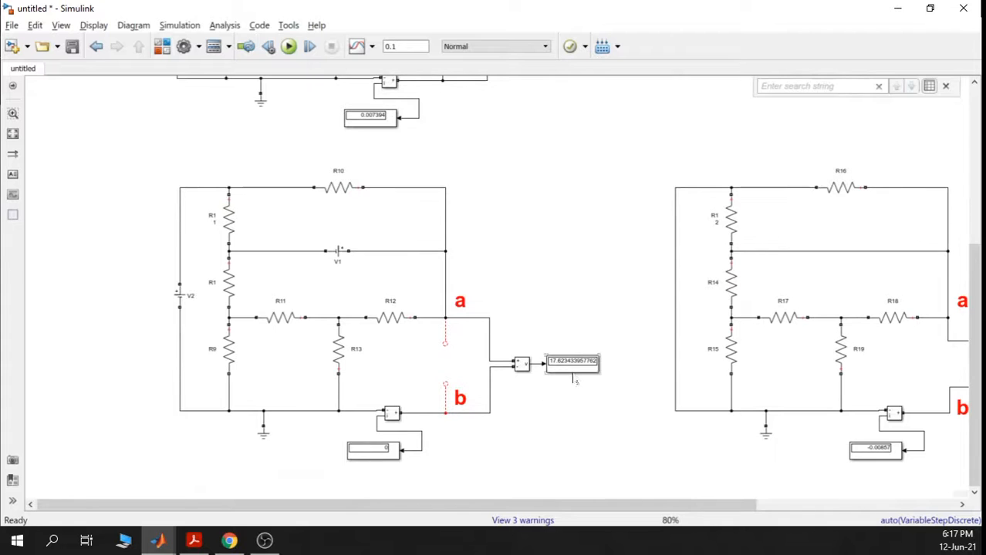
{"action": "scroll", "coordinate": [572, 380], "scroll_direction": "up", "scroll_amount": 3}
{"action": "left_click", "coordinate": [574, 363]}
{"action": "scroll", "coordinate": [576, 356], "scroll_direction": "down", "scroll_amount": 3}
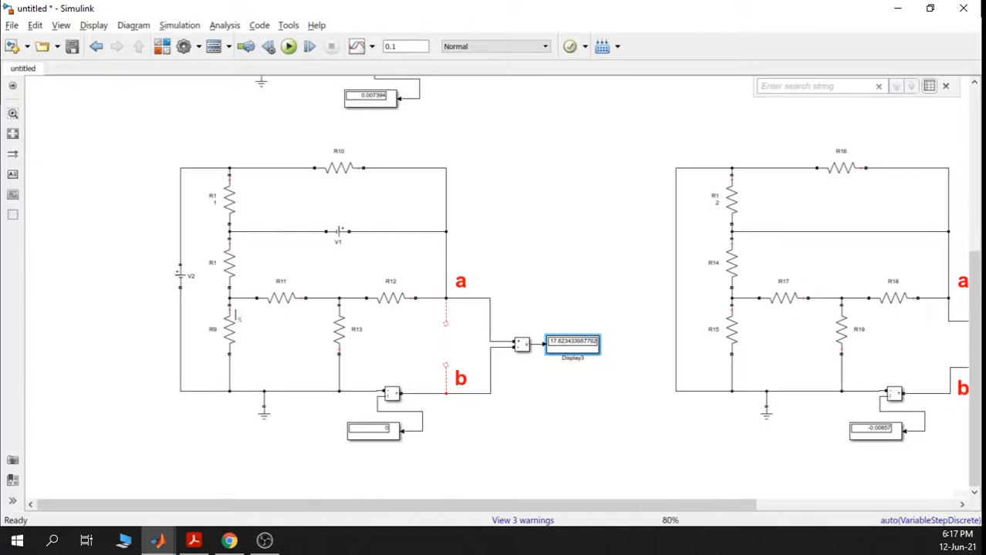
Examine the Resistencia Equivalente display of the Ohmetro block connected to the circuit with its sources removed
{"action": "left_click_drag", "start_coordinate": [626, 305], "coordinate": [446, 280]}
{"action": "left_click_drag", "start_coordinate": [768, 210], "coordinate": [648, 184]}
{"action": "left_click_drag", "start_coordinate": [561, 145], "coordinate": [562, 140]}
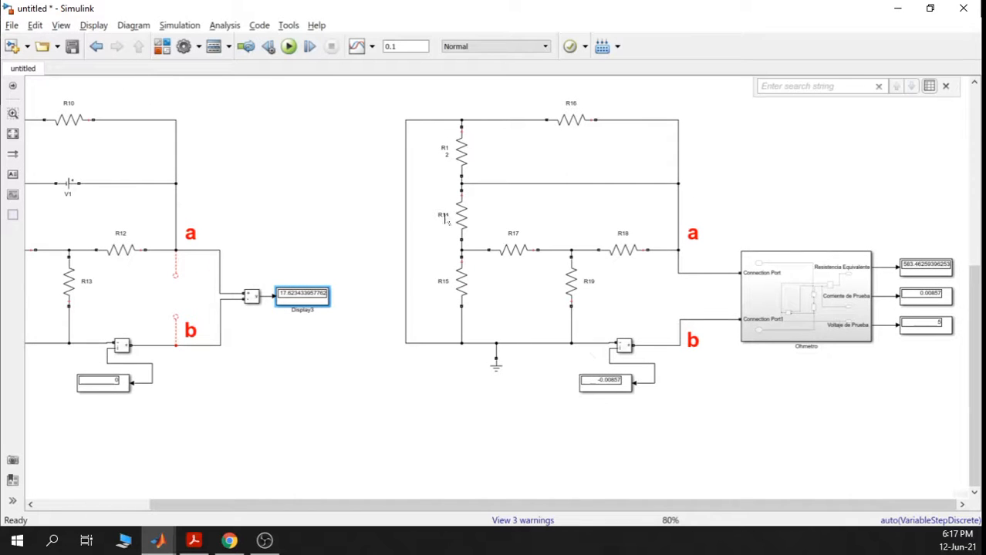
{"action": "scroll", "coordinate": [939, 285], "scroll_direction": "up", "scroll_amount": 4}
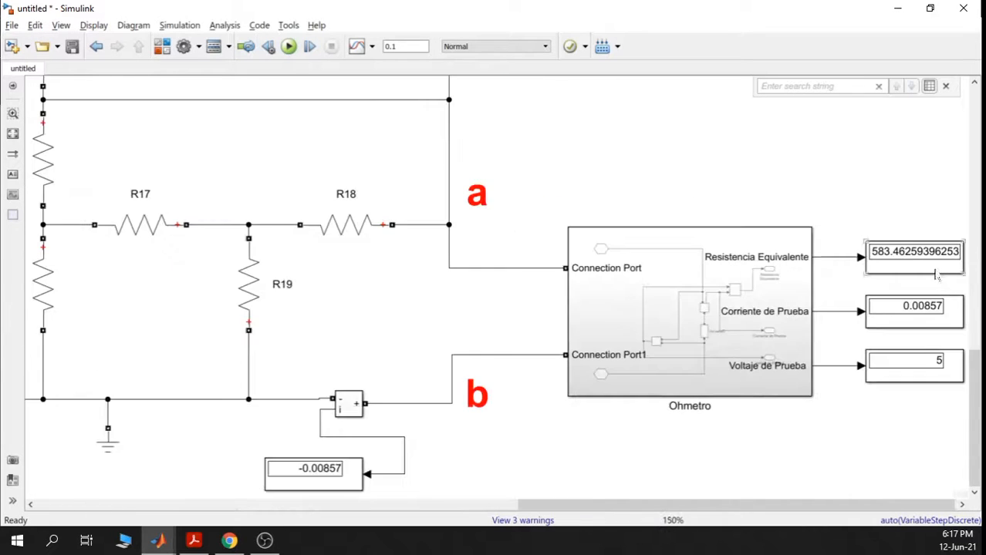
{"action": "left_click", "coordinate": [929, 266]}
Read item 3 on the Thevenin equivalent in Laboratorio4.pdf, then return to the rebuilt circuit in Simulink
{"action": "scroll", "coordinate": [929, 262], "scroll_direction": "down", "scroll_amount": 4}
{"action": "scroll", "coordinate": [921, 253], "scroll_direction": "down", "scroll_amount": 1}
{"action": "left_click_drag", "start_coordinate": [790, 282], "coordinate": [746, 447]}
{"action": "left_click_drag", "start_coordinate": [837, 224], "coordinate": [814, 348]}
{"action": "left_click_drag", "start_coordinate": [667, 309], "coordinate": [667, 330]}
{"action": "left_click_drag", "start_coordinate": [644, 364], "coordinate": [668, 312]}
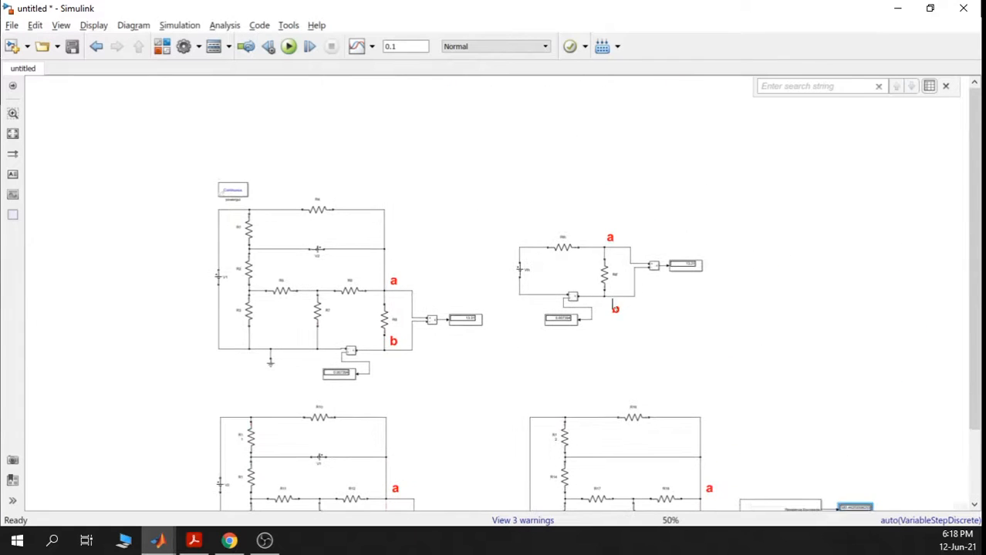
{"action": "left_click", "coordinate": [195, 541]}
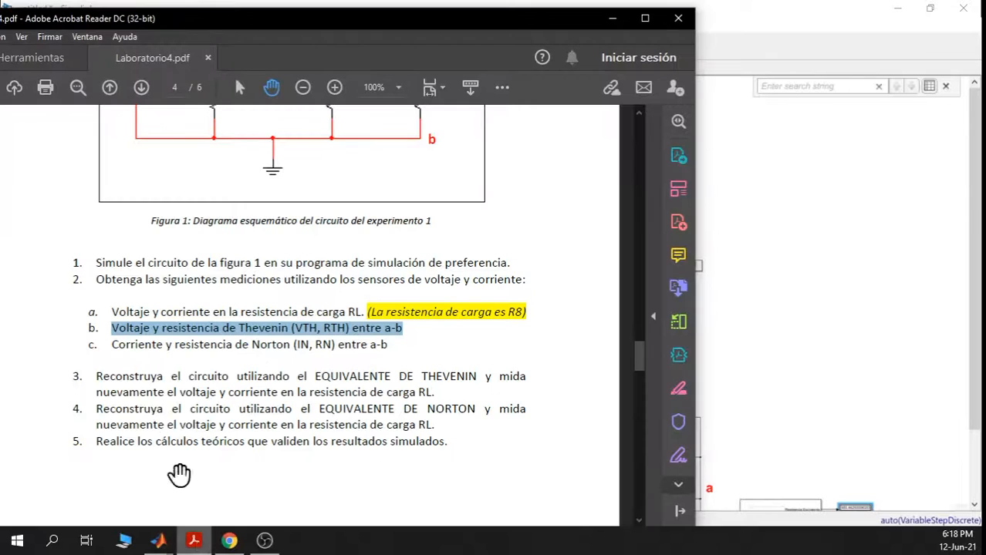
{"action": "left_click", "coordinate": [104, 380]}
{"action": "left_click_drag", "start_coordinate": [96, 378], "coordinate": [455, 378]}
{"action": "left_click_drag", "start_coordinate": [486, 378], "coordinate": [436, 391]}
{"action": "left_click", "coordinate": [488, 400]}
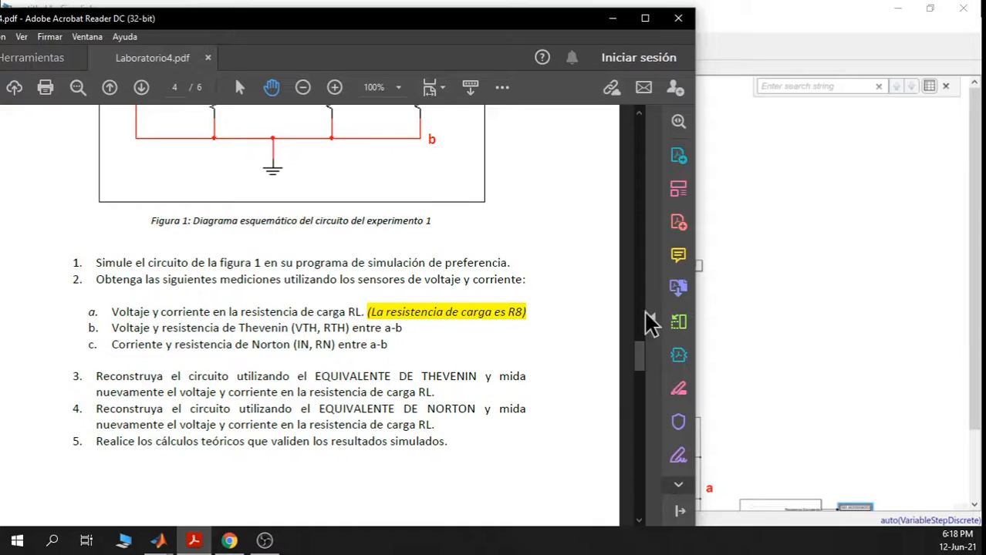
{"action": "left_click", "coordinate": [786, 265]}
Compare the voltage and current displays of loads R8 and R8' in the original and Thevenin circuits
{"action": "scroll", "coordinate": [626, 272], "scroll_direction": "up", "scroll_amount": 3}
{"action": "scroll", "coordinate": [596, 305], "scroll_direction": "up", "scroll_amount": 2}
{"action": "left_click", "coordinate": [596, 163]}
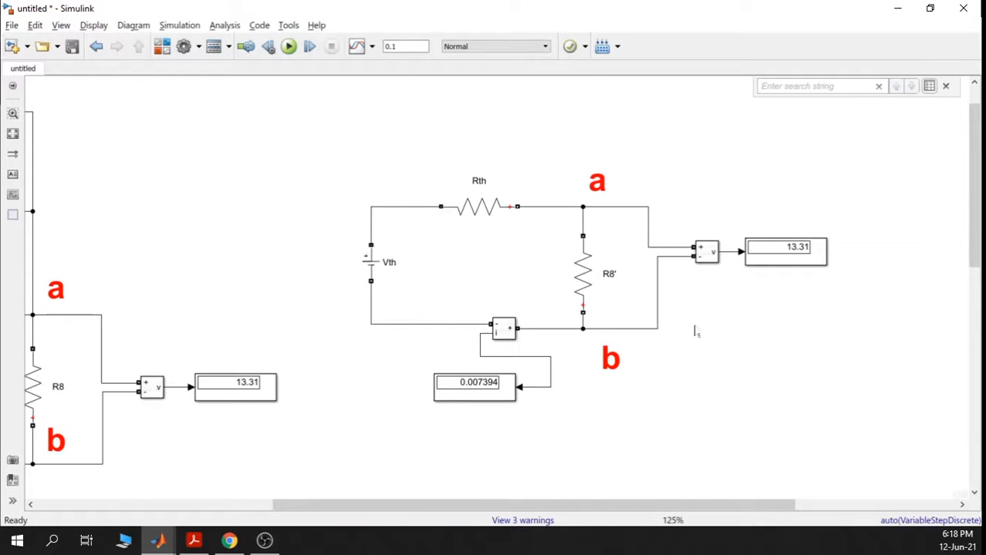
{"action": "scroll", "coordinate": [645, 409], "scroll_direction": "down", "scroll_amount": 3}
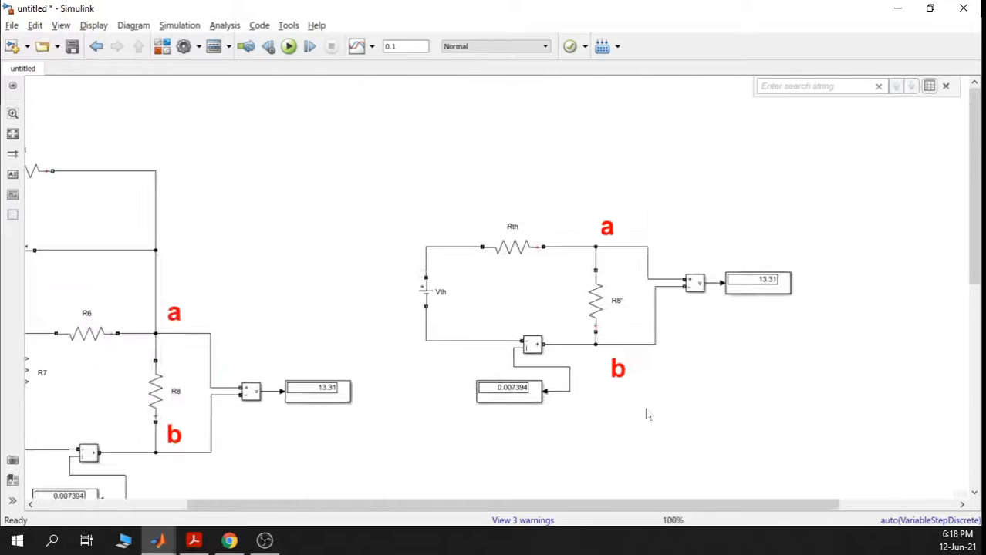
{"action": "left_click_drag", "start_coordinate": [644, 437], "coordinate": [682, 375]}
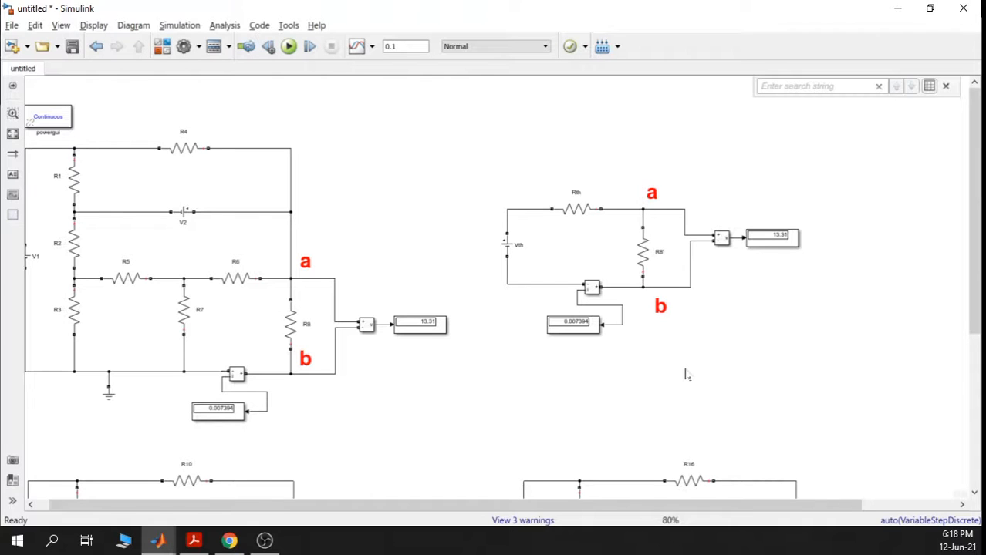
{"action": "scroll", "coordinate": [702, 350], "scroll_direction": "up", "scroll_amount": 1}
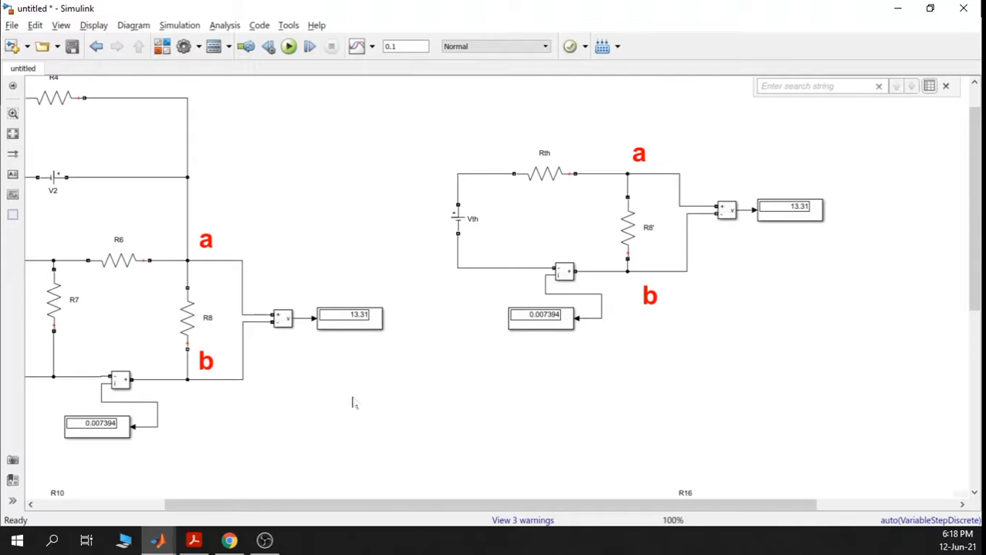
{"action": "scroll", "coordinate": [465, 356], "scroll_direction": "down", "scroll_amount": 4}
{"action": "left_click_drag", "start_coordinate": [466, 360], "coordinate": [445, 309]}
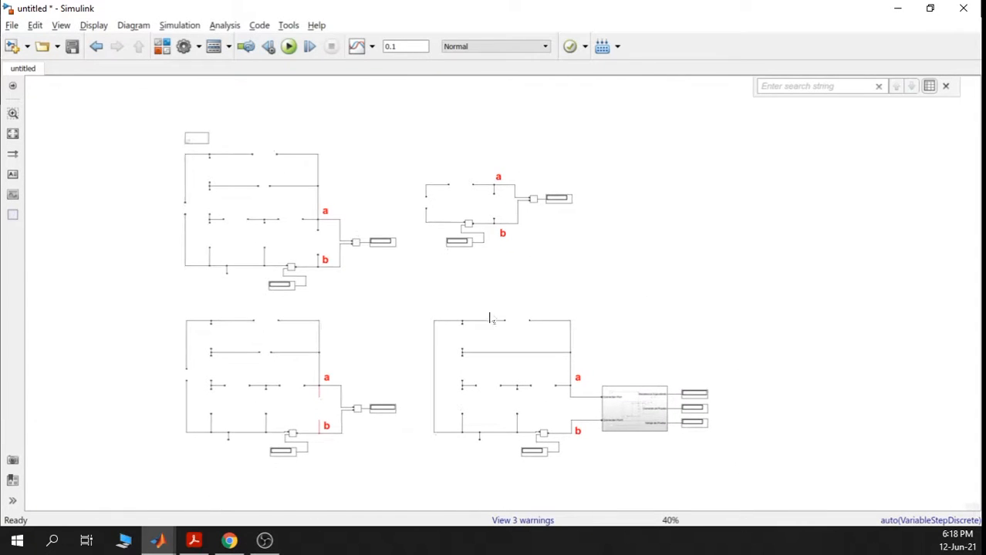
Read the Norton requirements in items 2c and 4 of Laboratorio4.pdf, then return to Simulink
{"action": "left_click", "coordinate": [193, 540]}
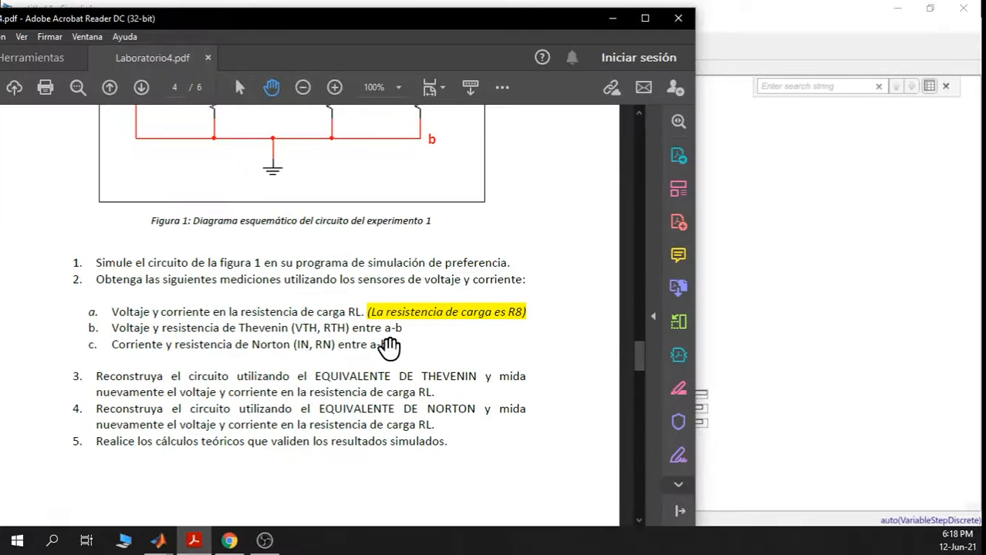
{"action": "left_click_drag", "start_coordinate": [388, 345], "coordinate": [121, 356]}
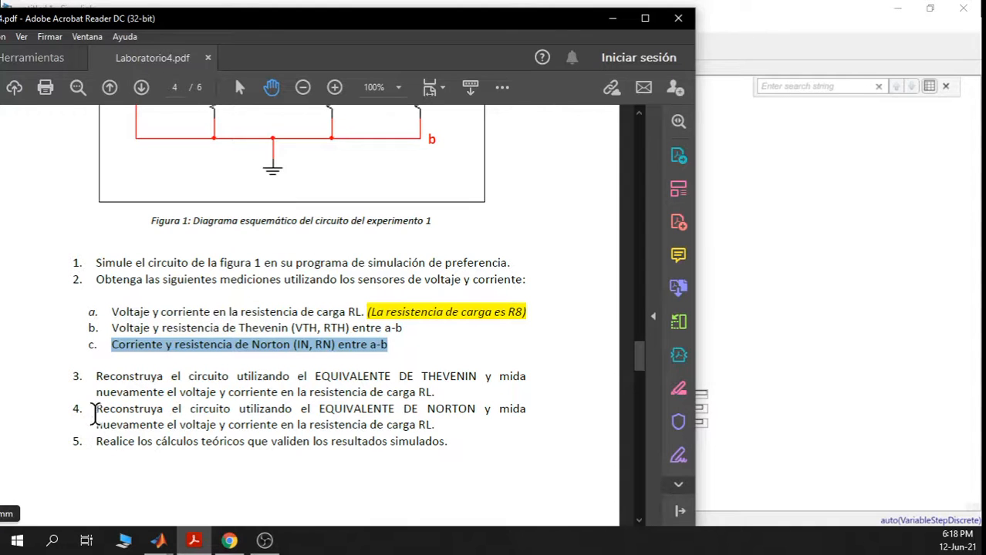
{"action": "left_click", "coordinate": [101, 407]}
{"action": "left_click_drag", "start_coordinate": [100, 406], "coordinate": [436, 424]}
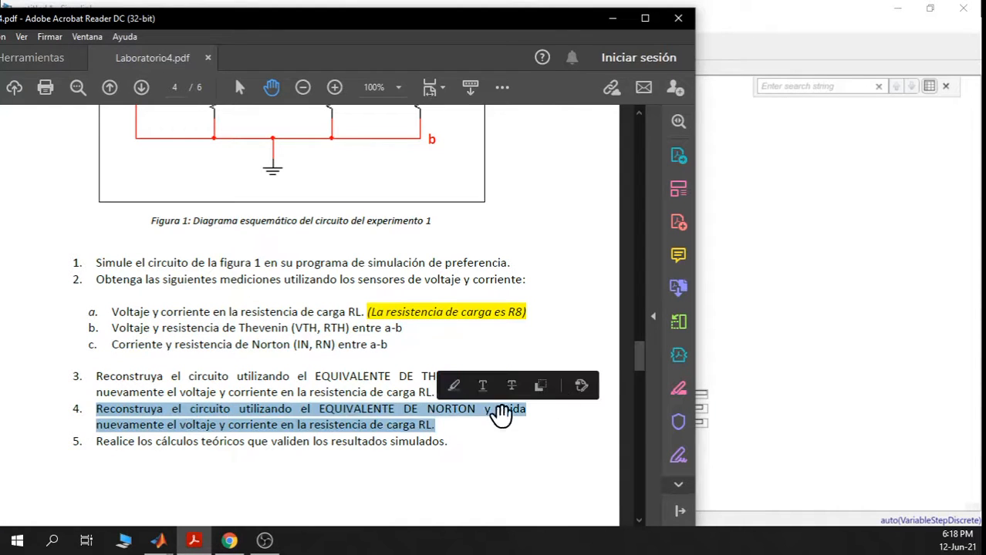
{"action": "left_click", "coordinate": [809, 299]}
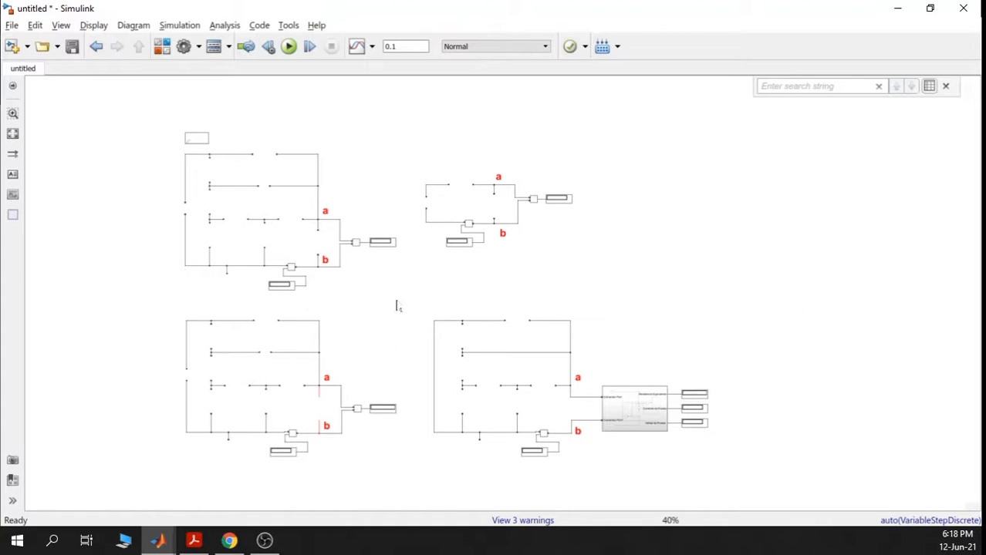
Copy the original circuit with its displays and a/b labels, without powergui, and align the copy below the open-circuit Thevenin voltage circuit
{"action": "left_click_drag", "start_coordinate": [380, 294], "coordinate": [167, 155]}
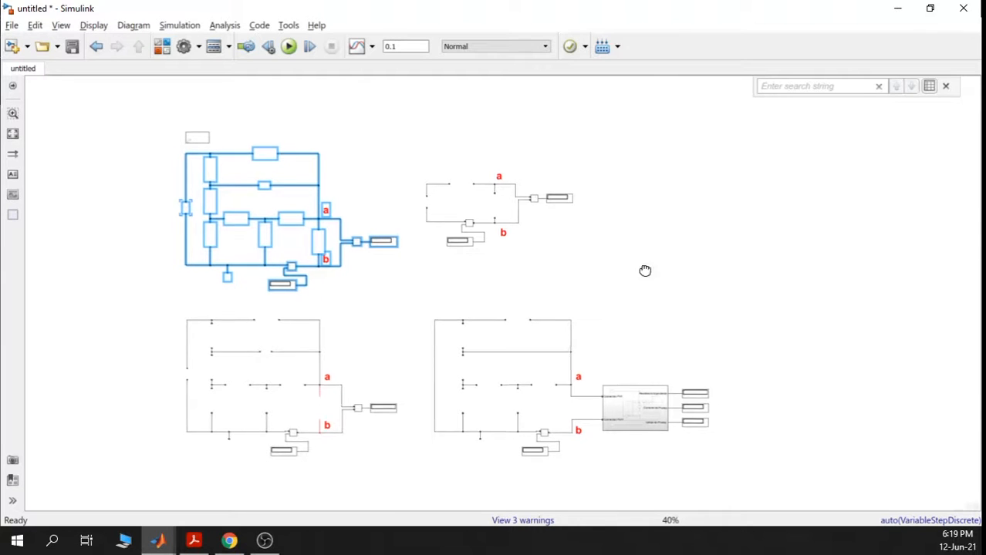
{"action": "key", "text": "Delete"}
{"action": "scroll", "coordinate": [483, 392], "scroll_direction": "down", "scroll_amount": 5}
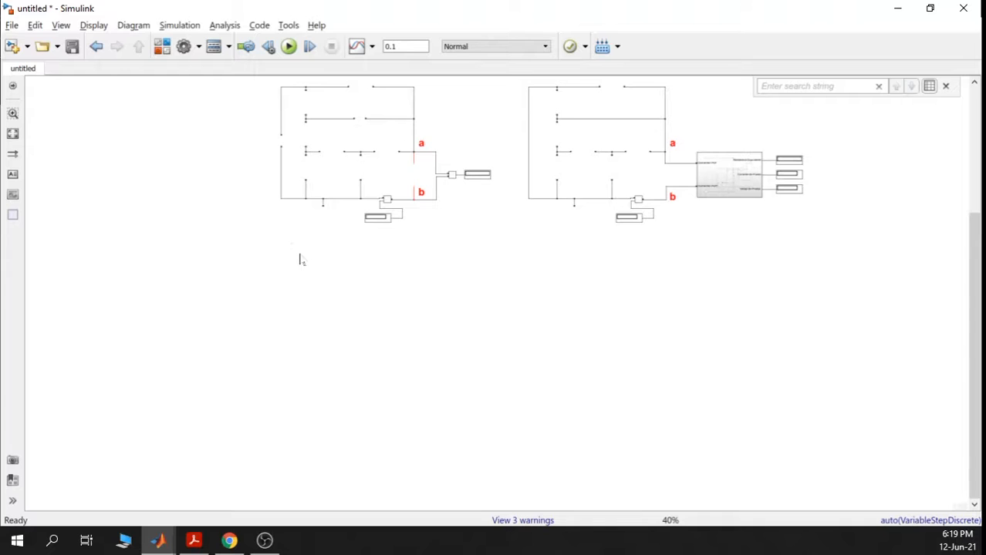
{"action": "key", "text": "ctrl+v"}
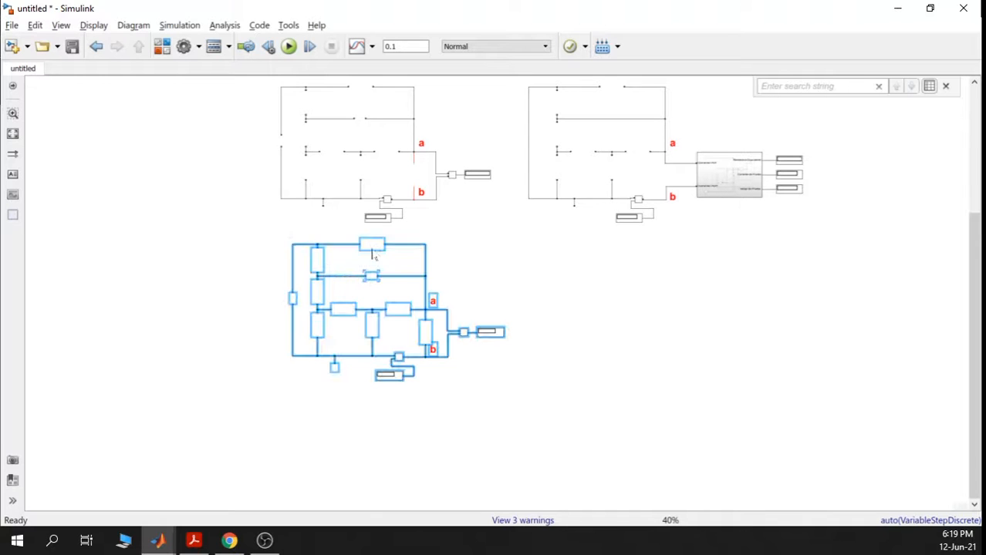
{"action": "left_click_drag", "start_coordinate": [366, 270], "coordinate": [358, 301]}
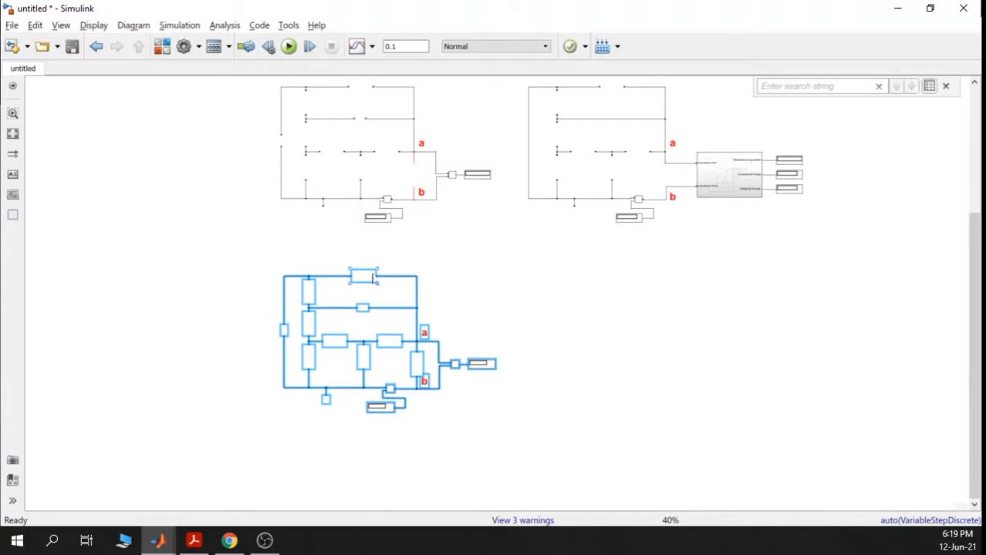
{"action": "left_click", "coordinate": [454, 262]}
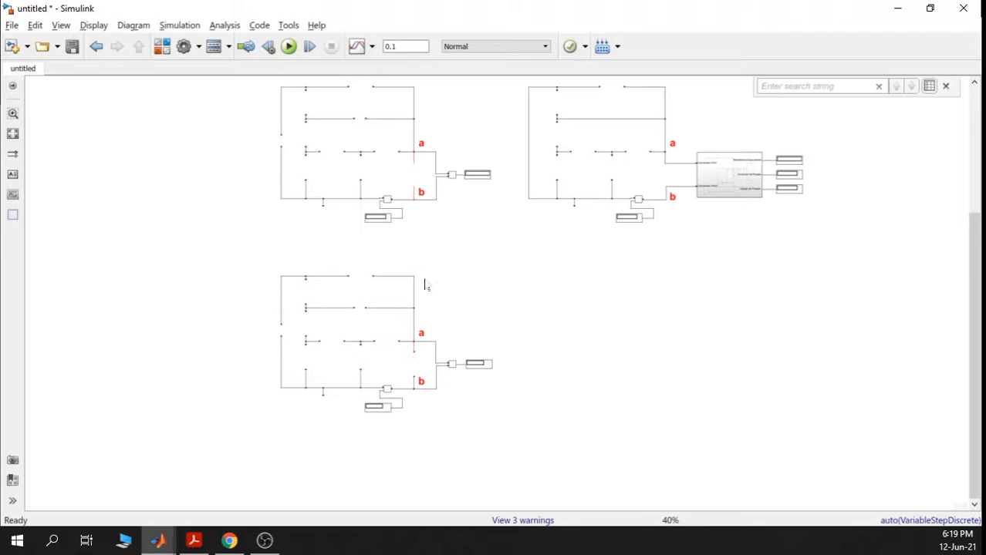
Delete load resistor R26 between terminals a and b in the new circuit copy
{"action": "scroll", "coordinate": [275, 317], "scroll_direction": "up", "scroll_amount": 4}
{"action": "left_click_drag", "start_coordinate": [423, 344], "coordinate": [355, 257]}
{"action": "left_click", "coordinate": [560, 370]}
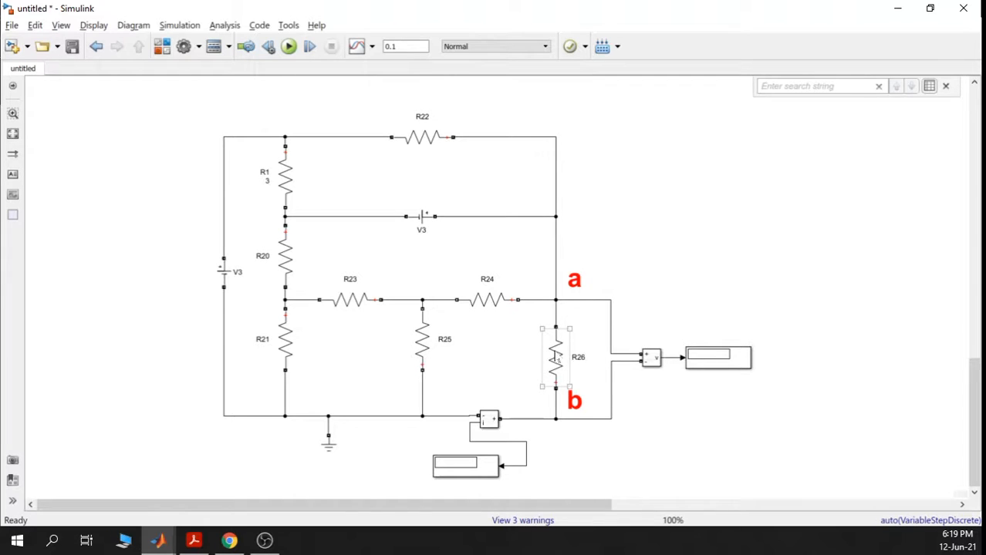
{"action": "left_click", "coordinate": [557, 360]}
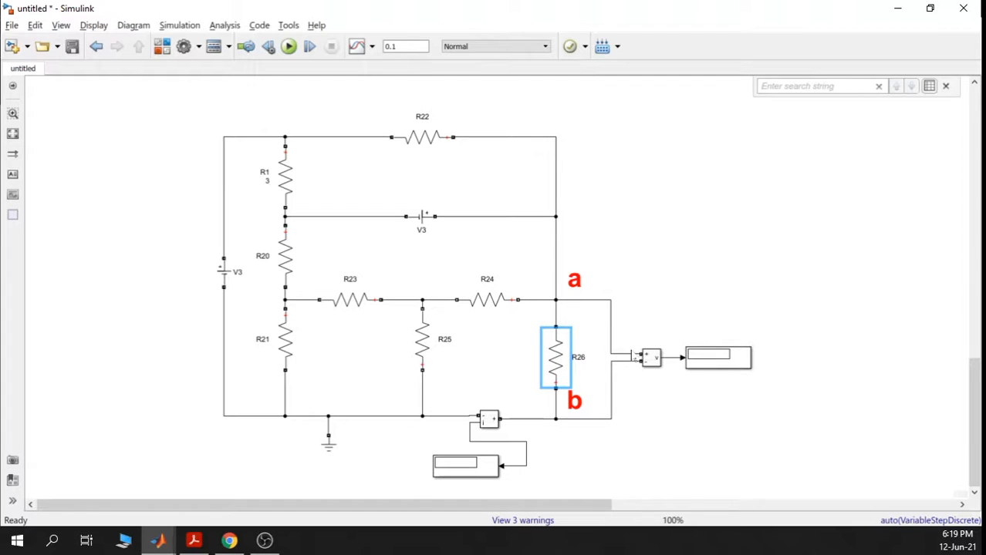
{"action": "key", "text": "Delete"}
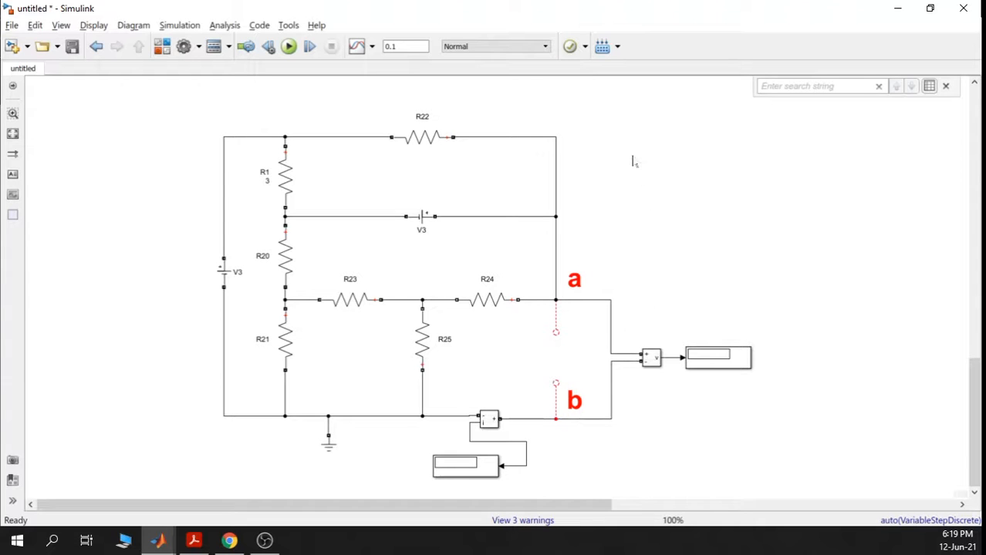
Short-circuit terminals a and b of the new circuit copy by wiring together the two open ends left between them
{"action": "scroll", "coordinate": [632, 162], "scroll_direction": "up", "scroll_amount": 5}
{"action": "scroll", "coordinate": [610, 298], "scroll_direction": "up", "scroll_amount": 3}
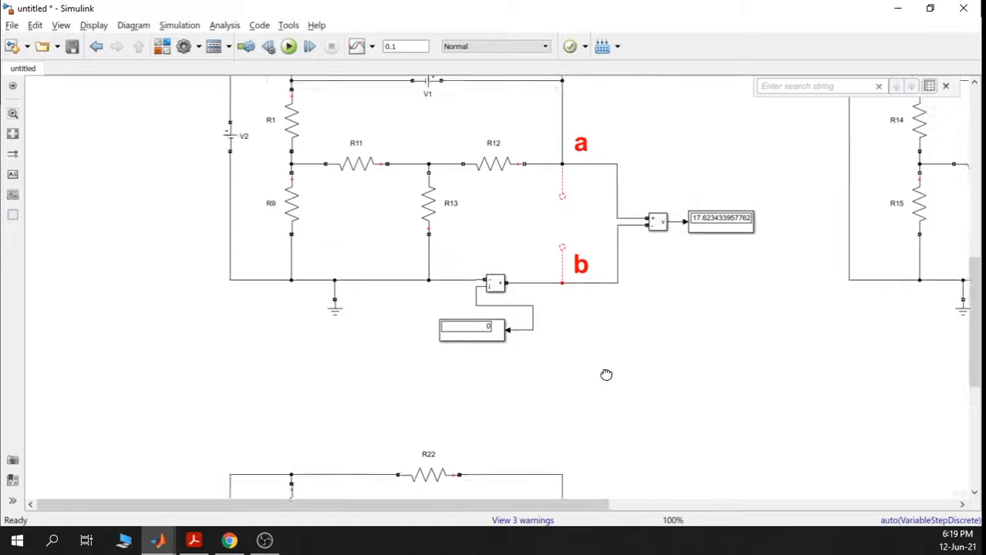
{"action": "left_click_drag", "start_coordinate": [627, 430], "coordinate": [627, 433]}
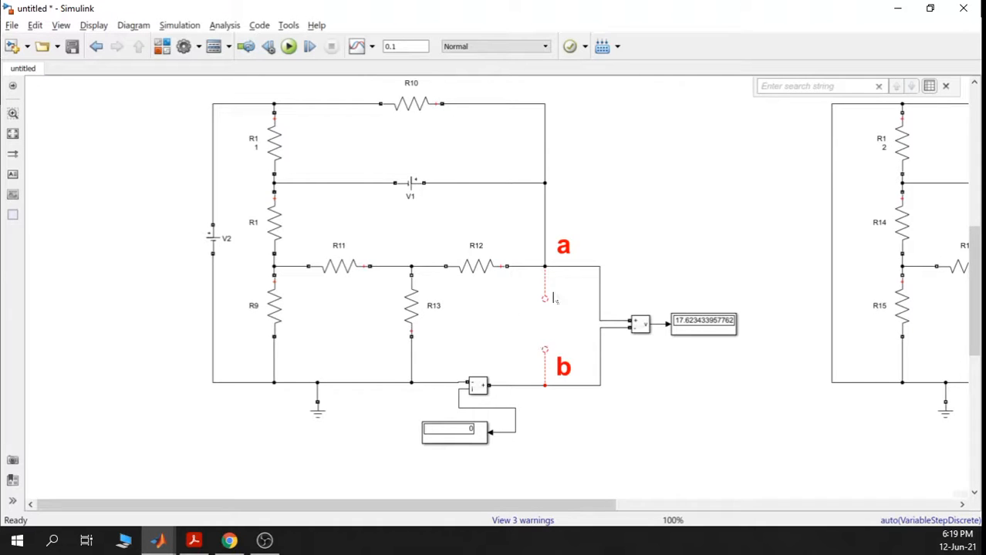
{"action": "scroll", "coordinate": [699, 332], "scroll_direction": "up", "scroll_amount": 4}
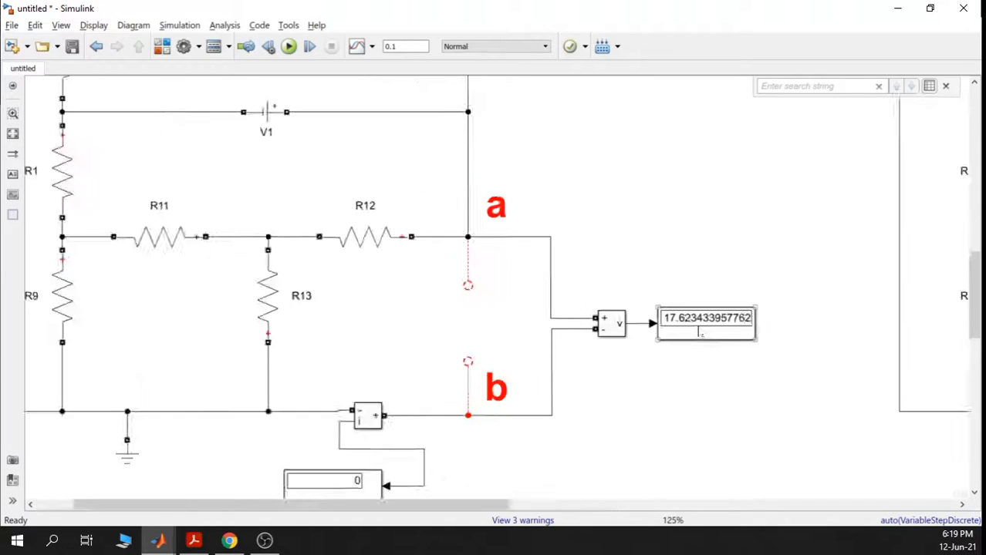
{"action": "scroll", "coordinate": [700, 332], "scroll_direction": "down", "scroll_amount": 4}
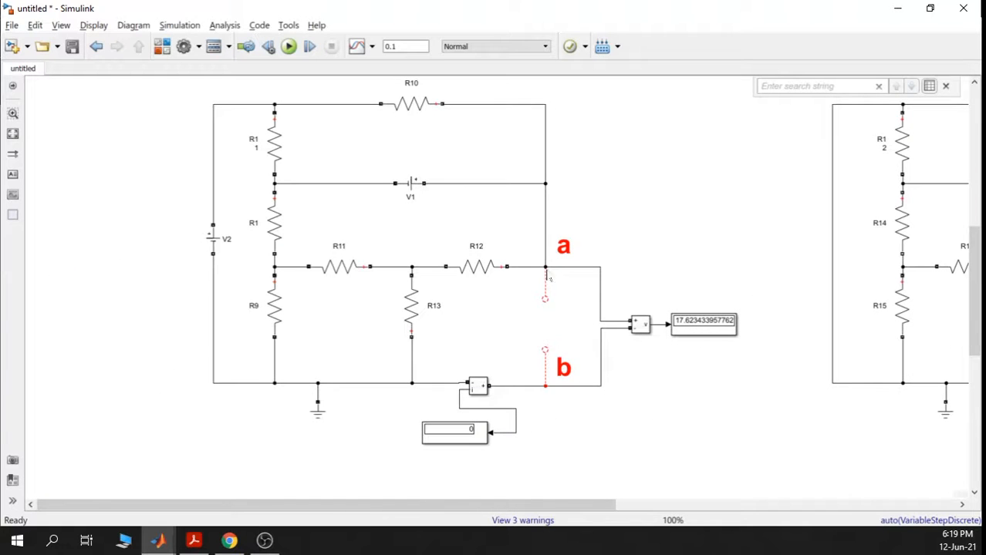
{"action": "left_click_drag", "start_coordinate": [629, 421], "coordinate": [568, 212]}
{"action": "left_click_drag", "start_coordinate": [577, 364], "coordinate": [606, 282]}
{"action": "left_click_drag", "start_coordinate": [623, 348], "coordinate": [635, 251]}
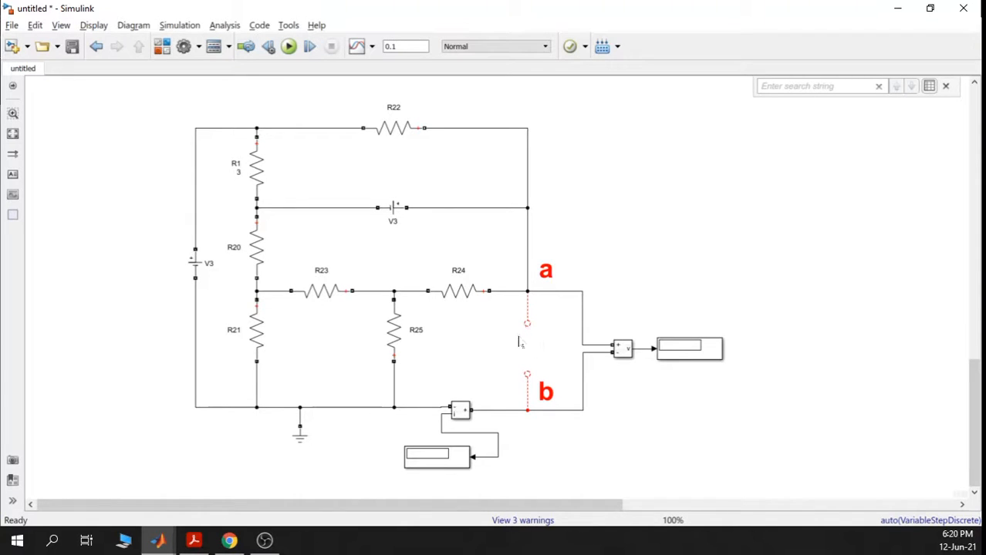
{"action": "left_click_drag", "start_coordinate": [526, 325], "coordinate": [525, 373]}
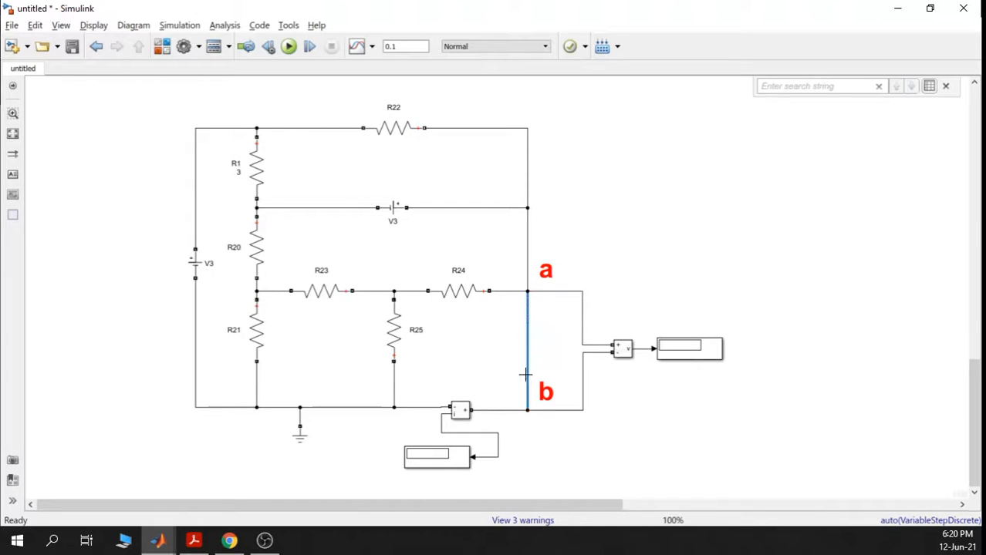
{"action": "left_click", "coordinate": [569, 331]}
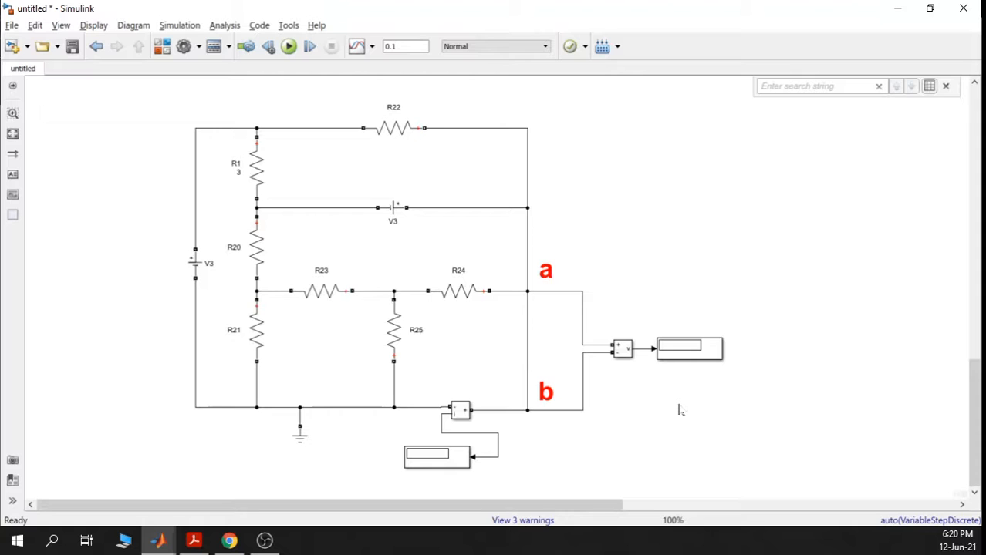
Run the simulation and examine the current display of the circuit with terminals a and b shorted
{"action": "left_click", "coordinate": [289, 46]}
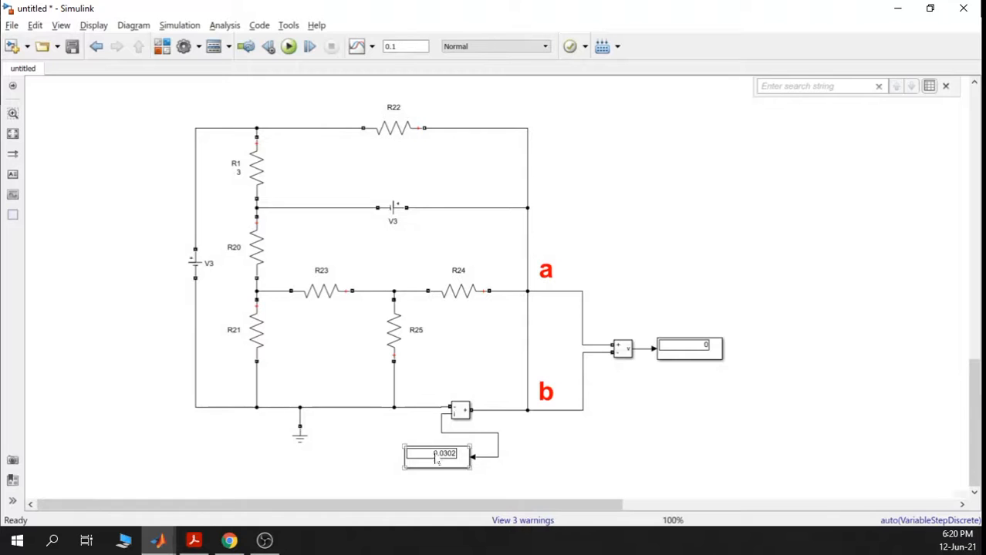
{"action": "left_click", "coordinate": [409, 455]}
{"action": "left_click", "coordinate": [440, 462]}
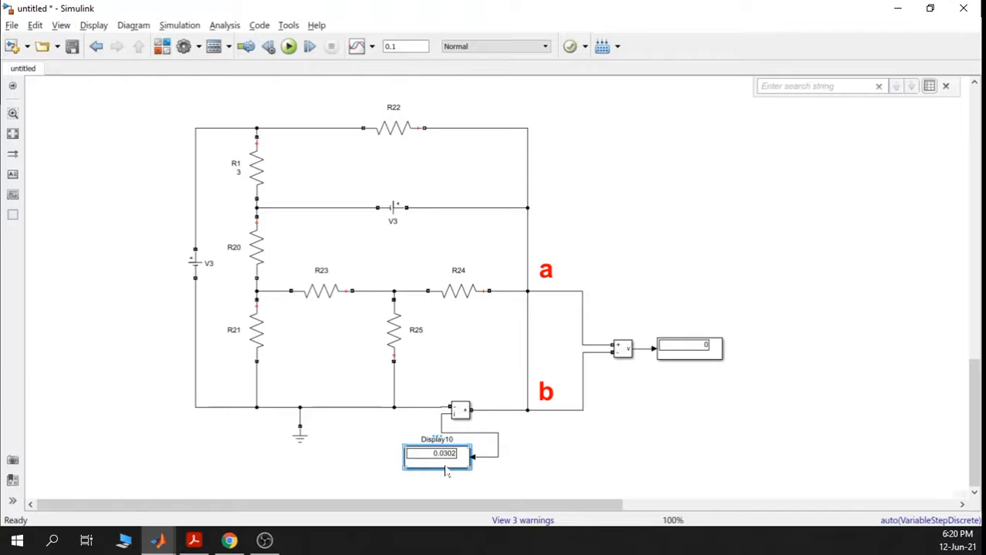
{"action": "scroll", "coordinate": [444, 465], "scroll_direction": "up", "scroll_amount": 3}
{"action": "scroll", "coordinate": [448, 468], "scroll_direction": "up", "scroll_amount": 1}
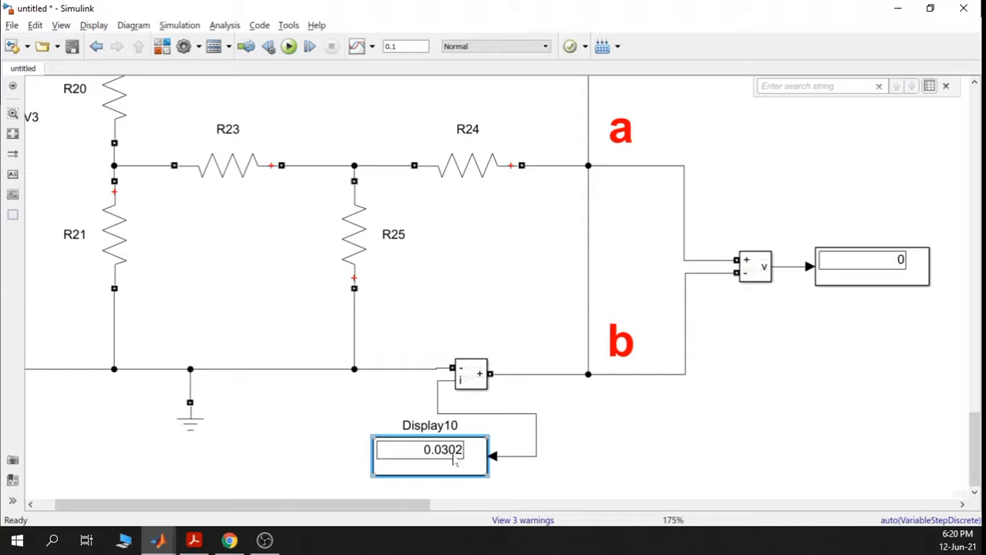
{"action": "scroll", "coordinate": [455, 462], "scroll_direction": "down", "scroll_amount": 5}
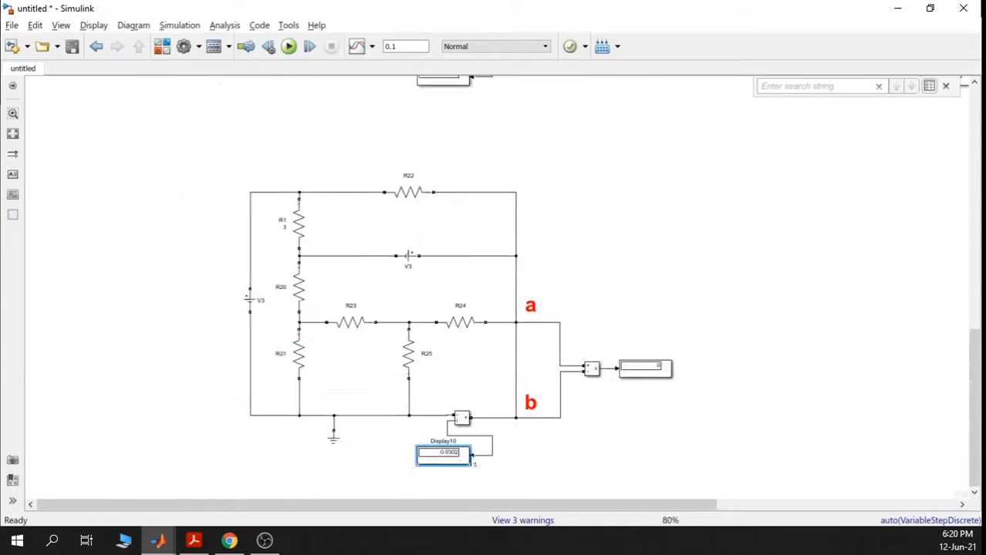
{"action": "scroll", "coordinate": [621, 405], "scroll_direction": "down", "scroll_amount": 3}
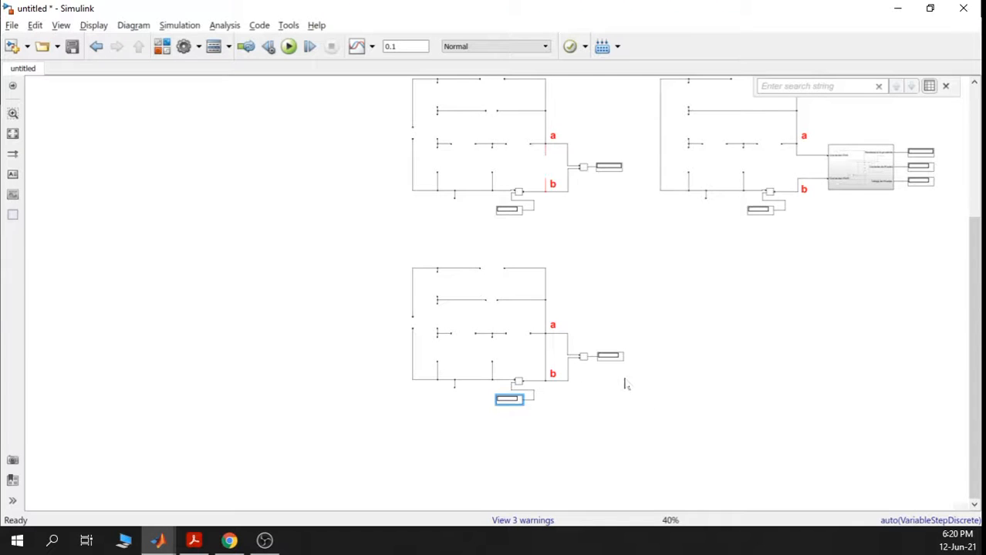
{"action": "scroll", "coordinate": [625, 384], "scroll_direction": "up", "scroll_amount": 2}
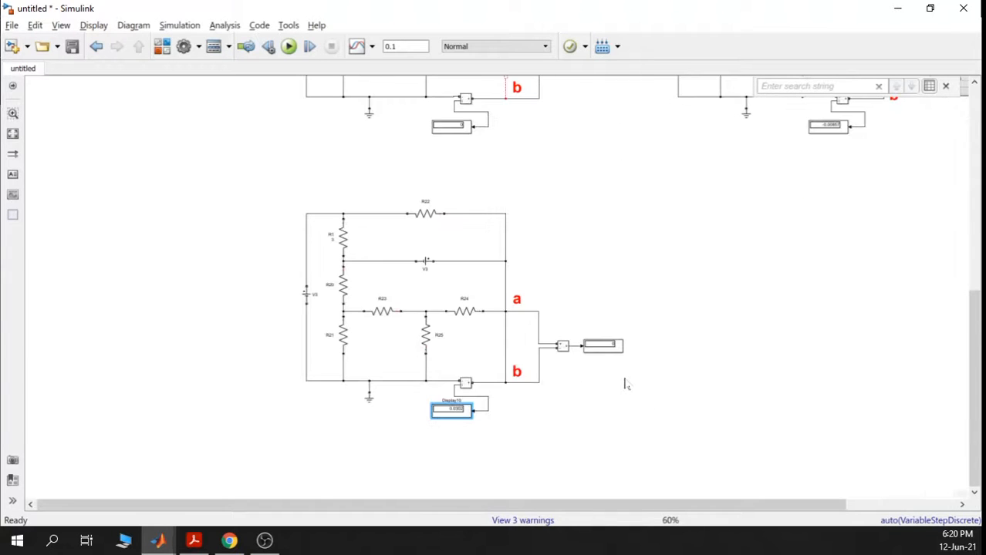
Switch to Laboratorio4.pdf to read the Teorema de Norton section and its Figura 2, then return to Simulink
{"action": "key", "text": "alt+Tab"}
{"action": "scroll", "coordinate": [493, 232], "scroll_direction": "up", "scroll_amount": 8}
{"action": "scroll", "coordinate": [494, 255], "scroll_direction": "up", "scroll_amount": 5}
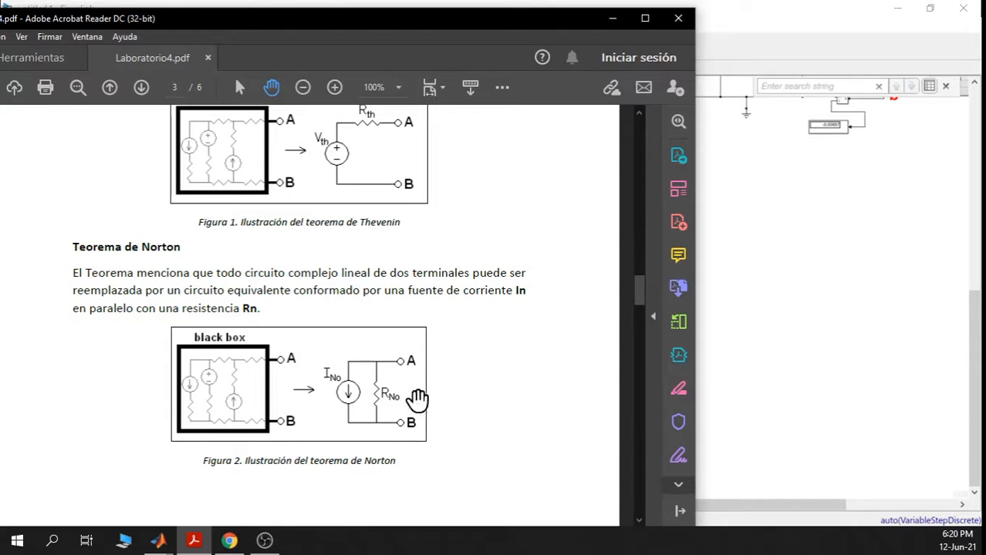
{"action": "left_click", "coordinate": [785, 324]}
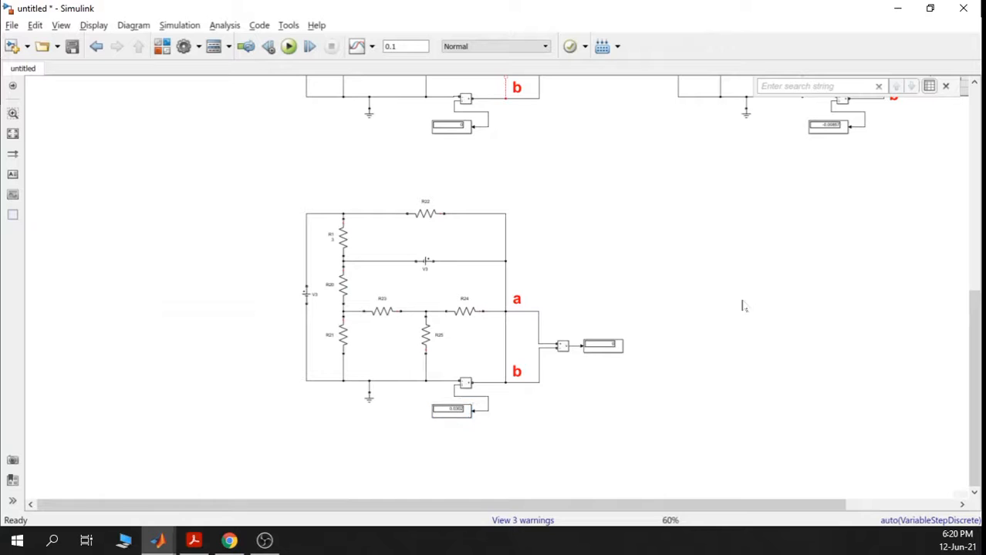
Examine the source-free resistance circuit with the Ohmetro block and its displays beside the open-circuit voltage circuit
{"action": "left_click_drag", "start_coordinate": [814, 253], "coordinate": [654, 334]}
{"action": "scroll", "coordinate": [715, 253], "scroll_direction": "down", "scroll_amount": 2}
{"action": "scroll", "coordinate": [627, 162], "scroll_direction": "up", "scroll_amount": 2}
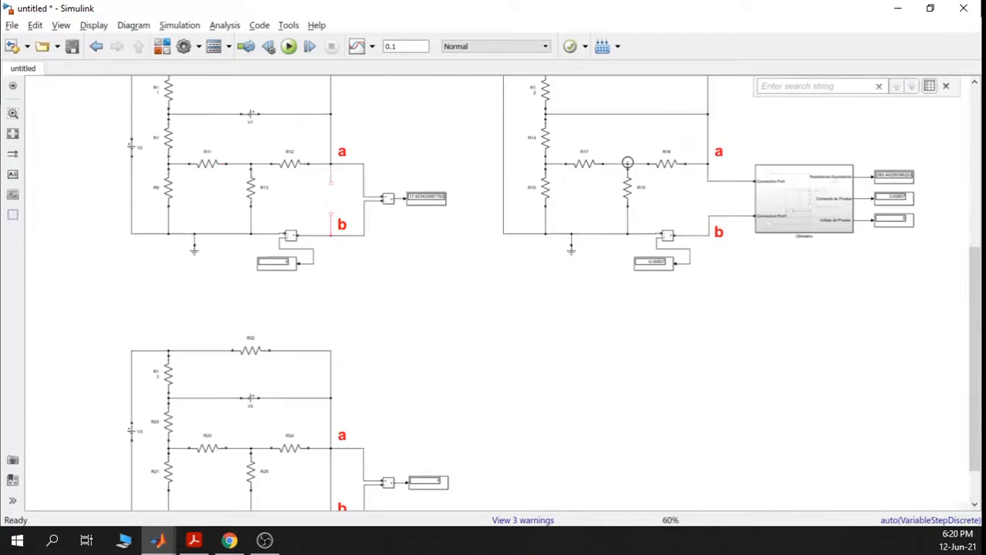
{"action": "scroll", "coordinate": [624, 196], "scroll_direction": "down", "scroll_amount": 2}
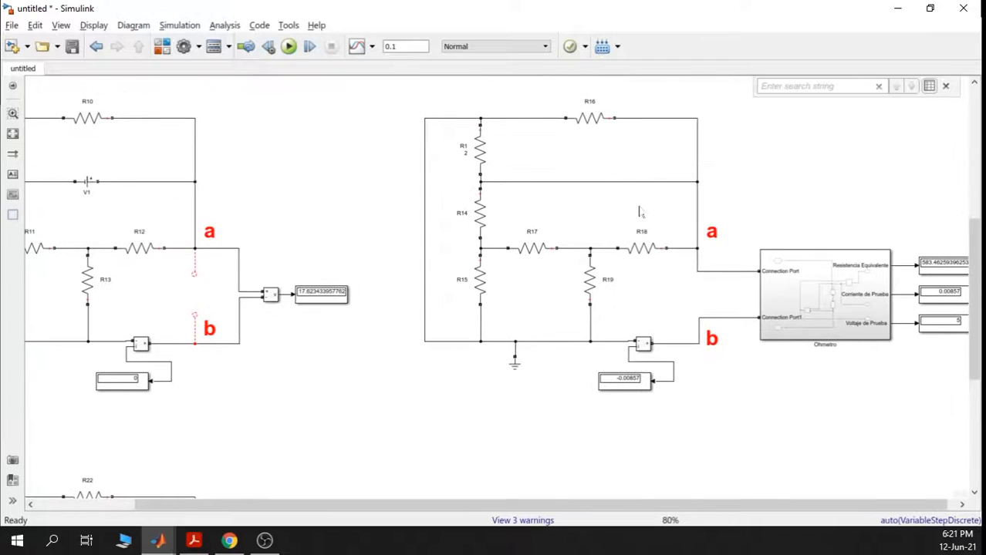
{"action": "left_click_drag", "start_coordinate": [686, 392], "coordinate": [676, 333]}
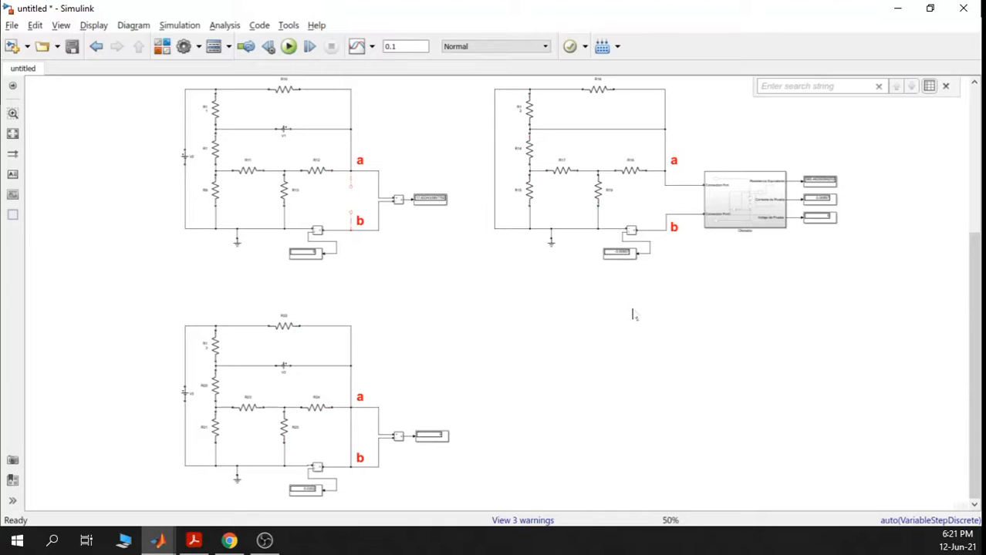
{"action": "left_click_drag", "start_coordinate": [792, 303], "coordinate": [740, 385]}
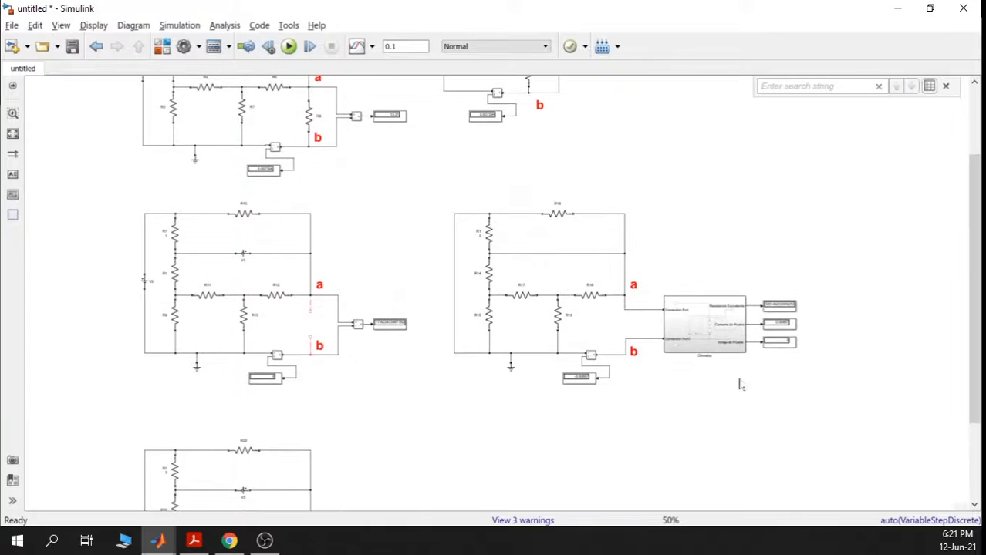
{"action": "scroll", "coordinate": [561, 278], "scroll_direction": "up", "scroll_amount": 3}
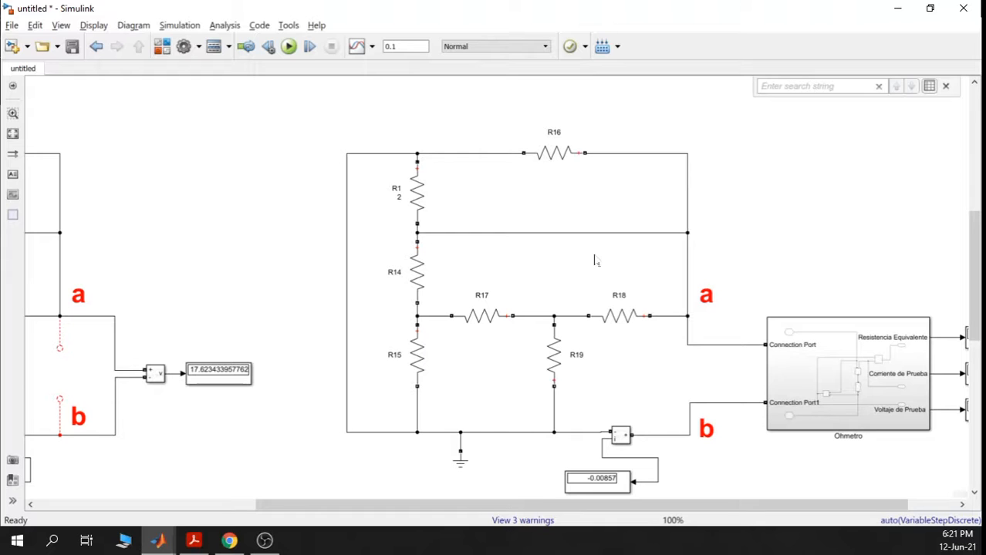
{"action": "scroll", "coordinate": [595, 261], "scroll_direction": "down", "scroll_amount": 2}
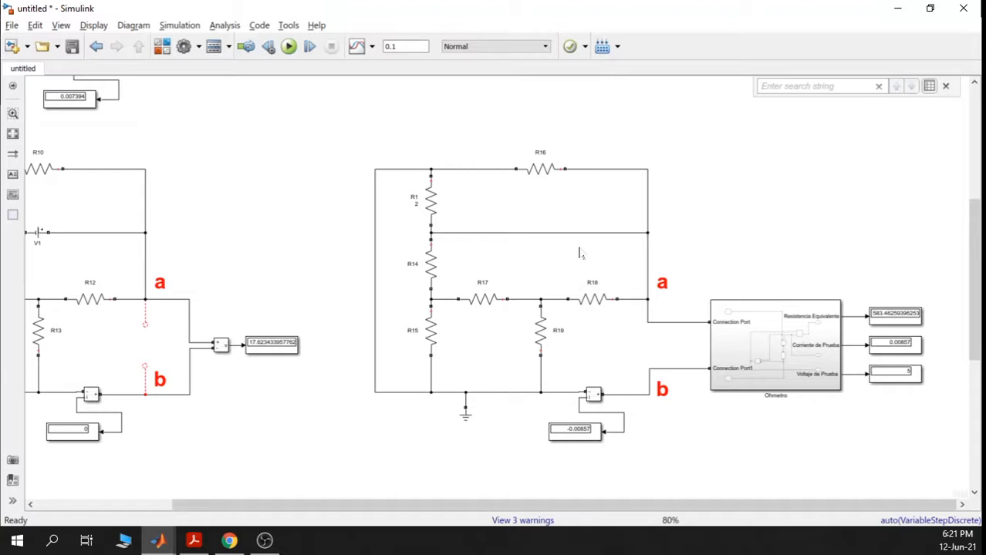
Insert an AC Current Source from the Electrical Sources library into the branch between R16 and terminal a of the Ohmetro circuit
{"action": "left_click", "coordinate": [162, 47]}
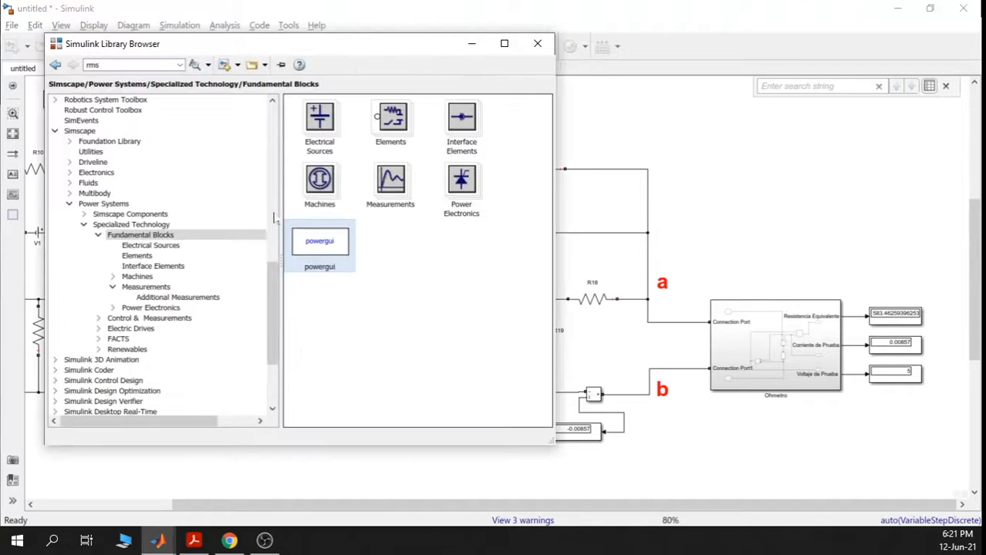
{"action": "double_click", "coordinate": [310, 132]}
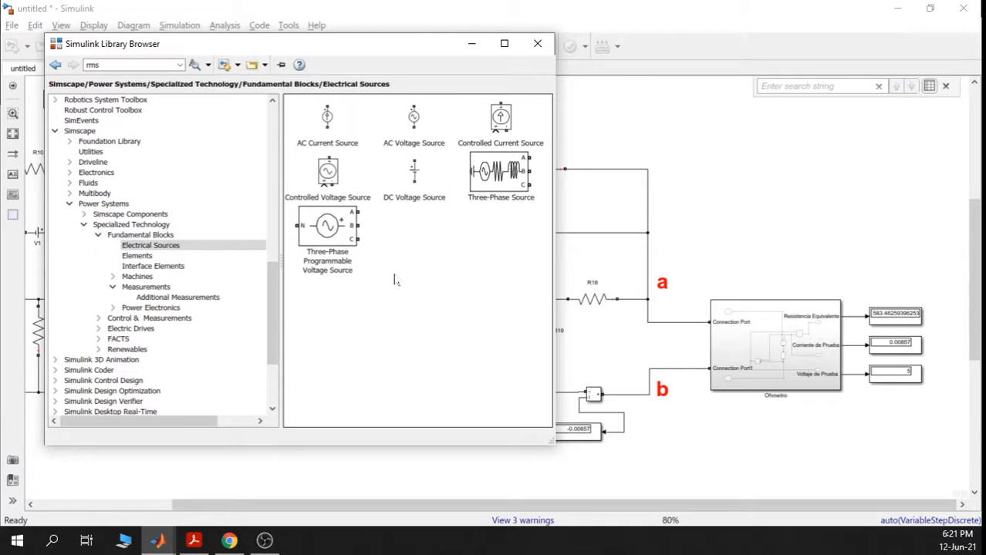
{"action": "left_click_drag", "start_coordinate": [328, 116], "coordinate": [653, 199]}
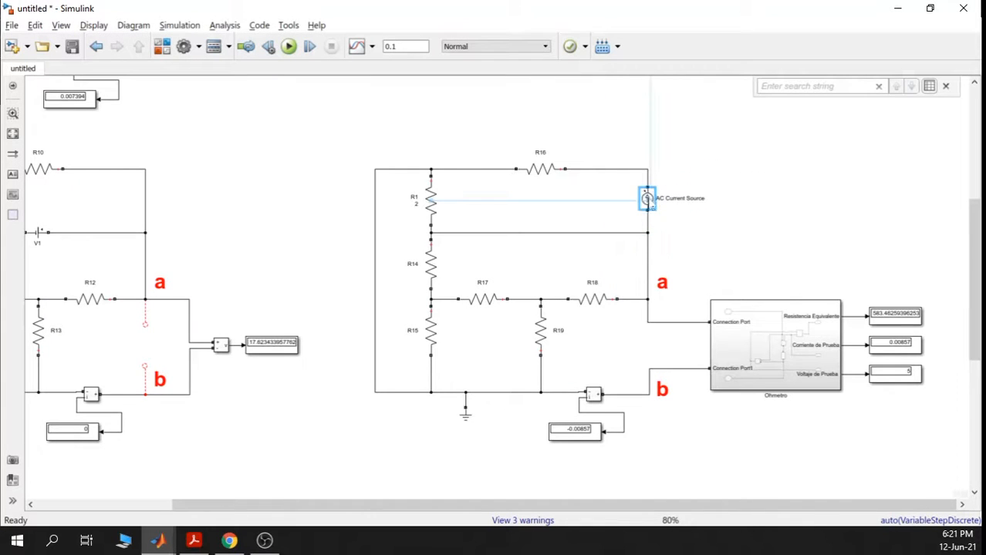
{"action": "scroll", "coordinate": [654, 200], "scroll_direction": "up", "scroll_amount": 5}
{"action": "scroll", "coordinate": [658, 203], "scroll_direction": "down", "scroll_amount": 5}
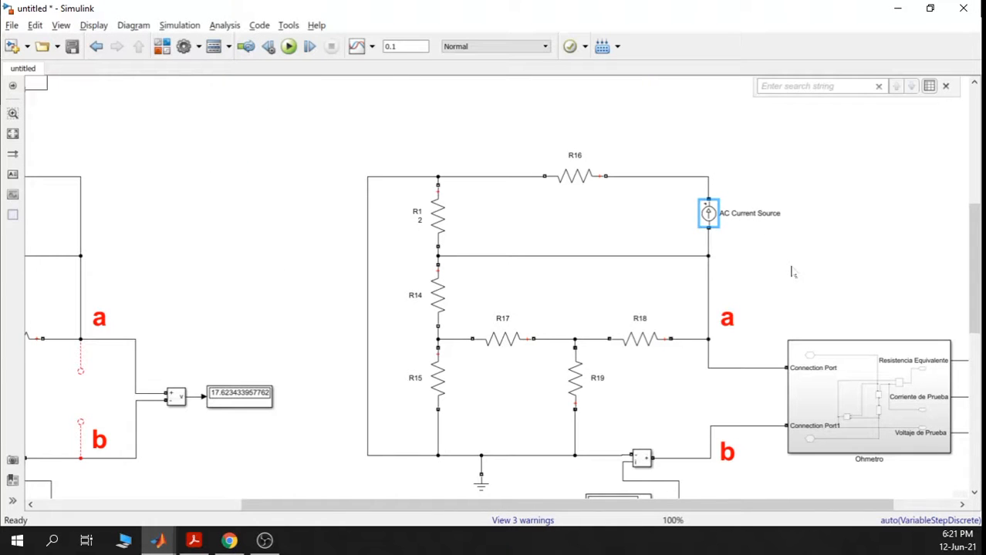
Compare the voltage sources V1 and V2 in the original and open-circuit circuits with the matching branches of the Ohmetro circuit
{"action": "left_click_drag", "start_coordinate": [795, 297], "coordinate": [753, 285]}
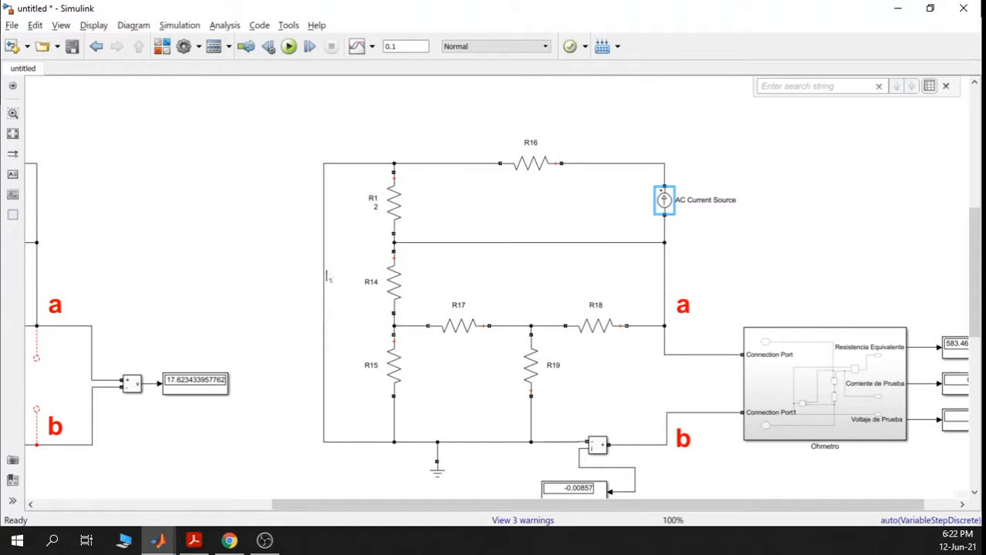
{"action": "scroll", "coordinate": [317, 274], "scroll_direction": "down", "scroll_amount": 4}
{"action": "left_click_drag", "start_coordinate": [340, 298], "coordinate": [468, 293]}
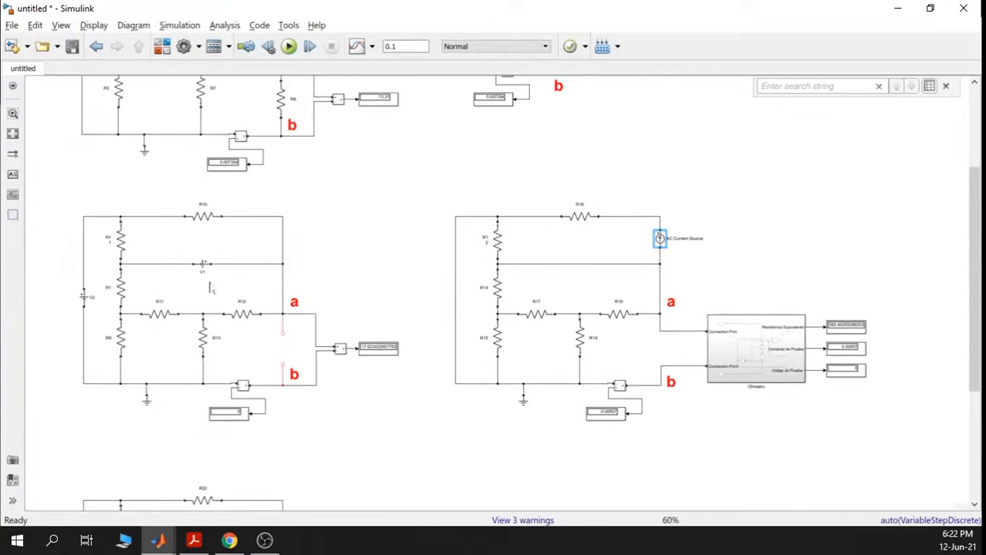
{"action": "scroll", "coordinate": [214, 288], "scroll_direction": "up", "scroll_amount": 2}
{"action": "left_click_drag", "start_coordinate": [211, 286], "coordinate": [236, 284]}
{"action": "left_click_drag", "start_coordinate": [473, 222], "coordinate": [502, 380]}
{"action": "left_click", "coordinate": [369, 137]}
{"action": "left_click_drag", "start_coordinate": [364, 167], "coordinate": [382, 247]}
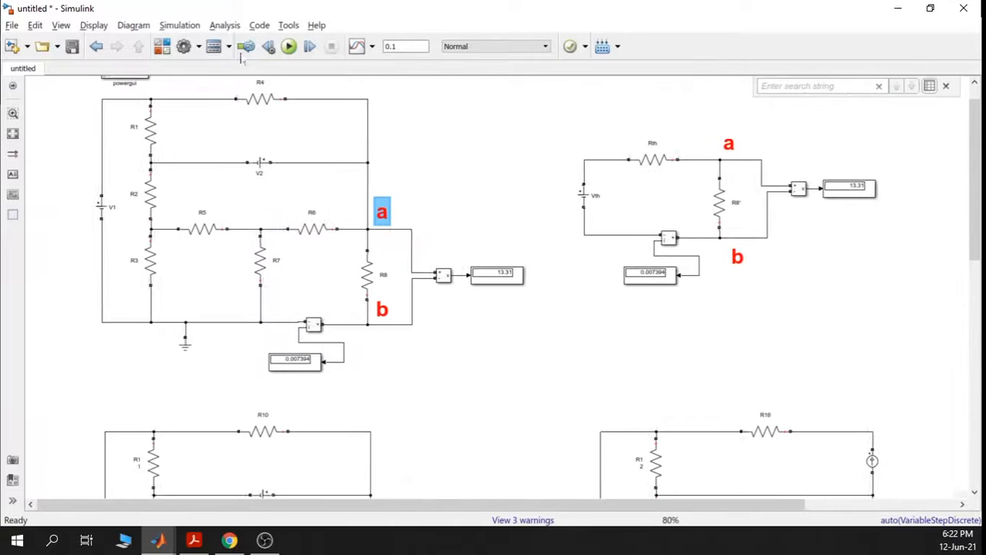
{"action": "mouse_move", "coordinate": [479, 324]}
{"action": "left_mouse_down"}
{"action": "mouse_move", "coordinate": [444, 289]}
{"action": "mouse_move", "coordinate": [376, 176]}
{"action": "left_mouse_up"}
{"action": "left_click_drag", "start_coordinate": [653, 366], "coordinate": [637, 339]}
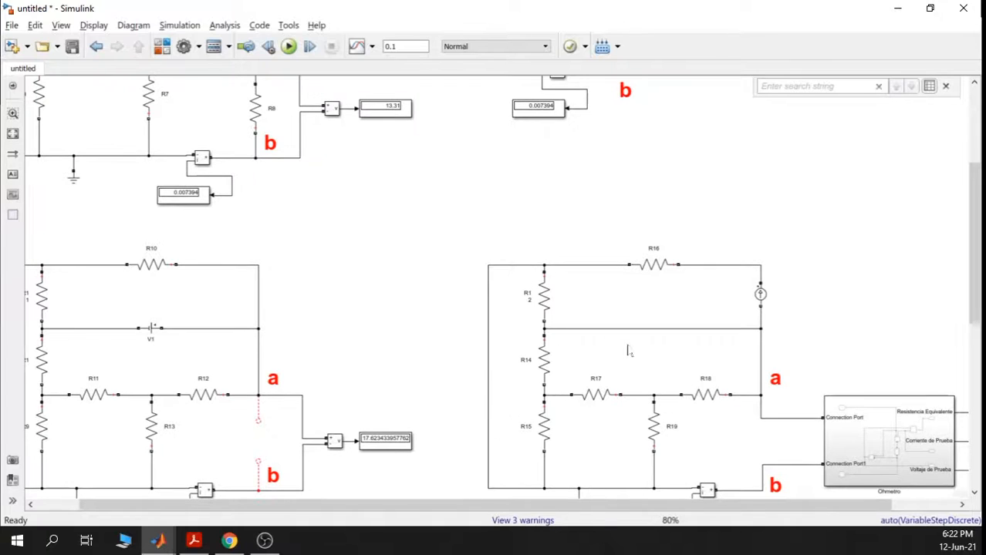
{"action": "left_click_drag", "start_coordinate": [151, 370], "coordinate": [216, 362]}
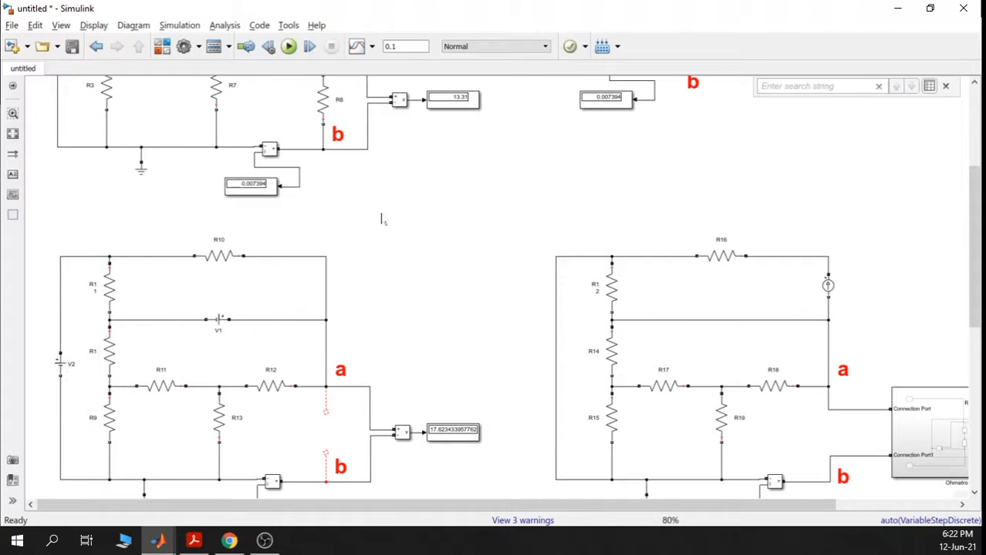
{"action": "scroll", "coordinate": [380, 223], "scroll_direction": "up", "scroll_amount": 5}
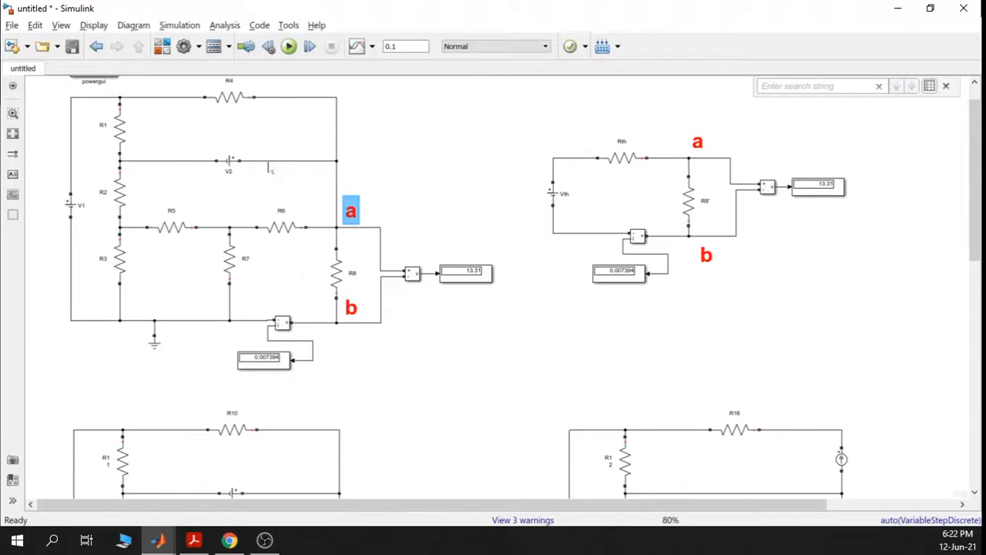
{"action": "left_click_drag", "start_coordinate": [405, 391], "coordinate": [302, 201]}
{"action": "scroll", "coordinate": [600, 227], "scroll_direction": "down", "scroll_amount": 3}
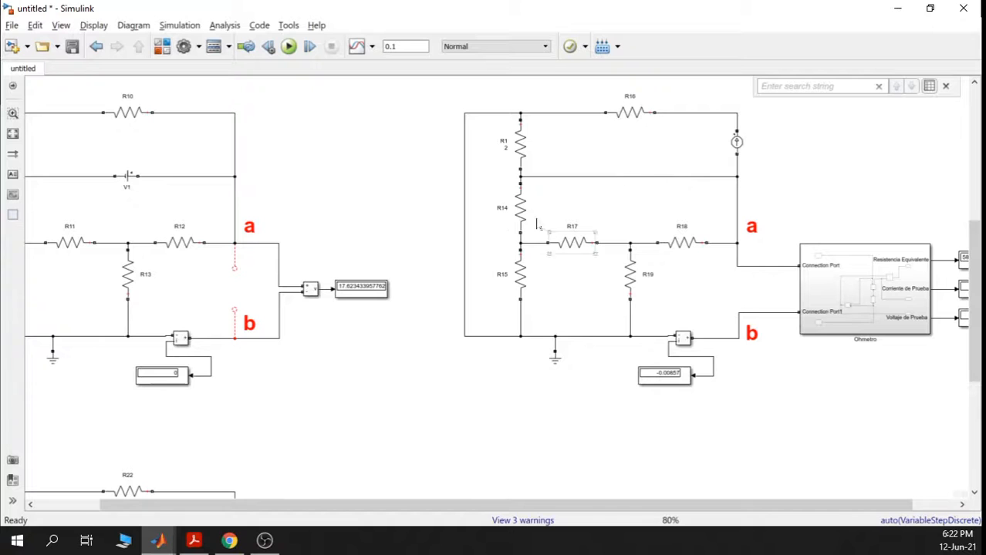
Delete the AC Current Source from the Ohmetro circuit, leaving the branch between R16 and terminal a open
{"action": "scroll", "coordinate": [803, 149], "scroll_direction": "up", "scroll_amount": 2}
{"action": "scroll", "coordinate": [692, 160], "scroll_direction": "up", "scroll_amount": 4}
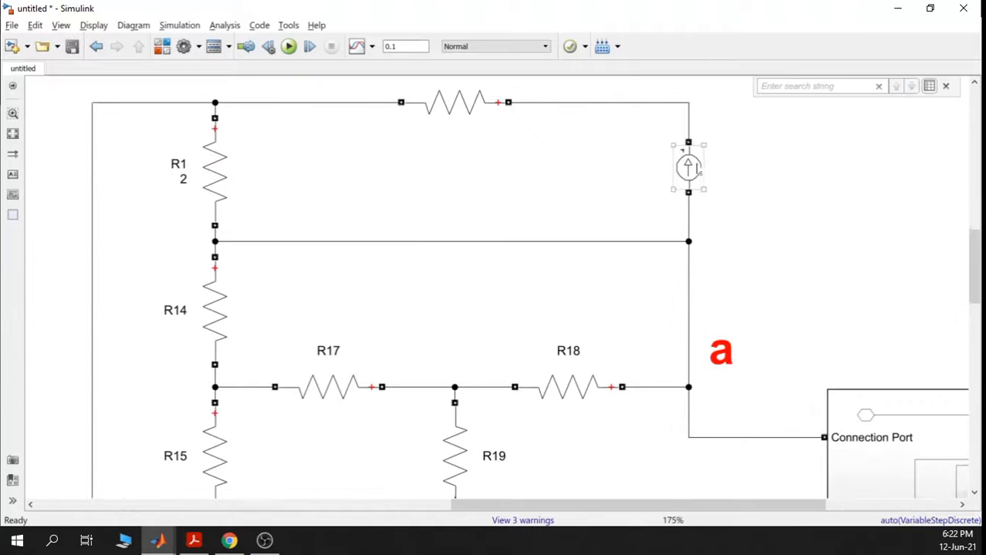
{"action": "left_click", "coordinate": [688, 170]}
{"action": "key", "text": "Delete"}
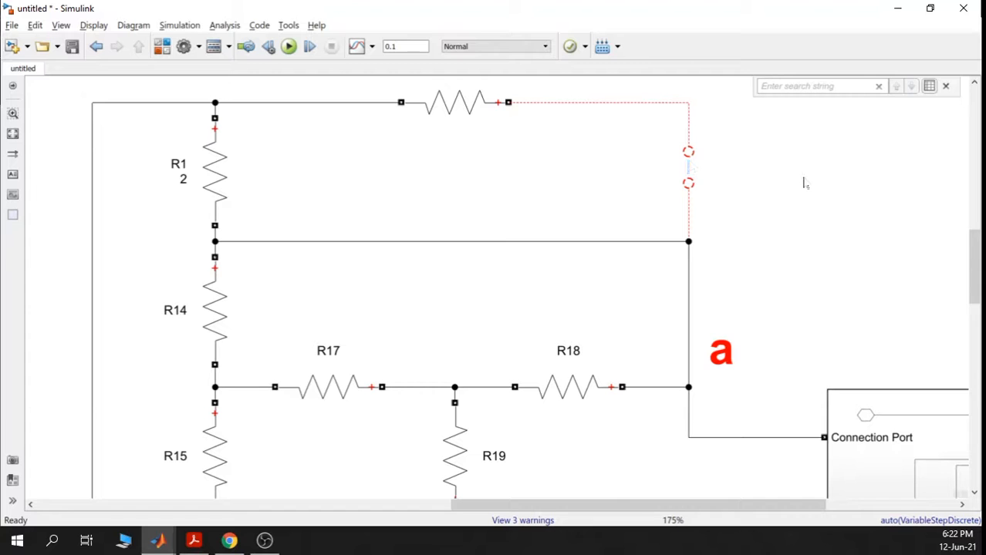
{"action": "scroll", "coordinate": [802, 183], "scroll_direction": "down", "scroll_amount": 6}
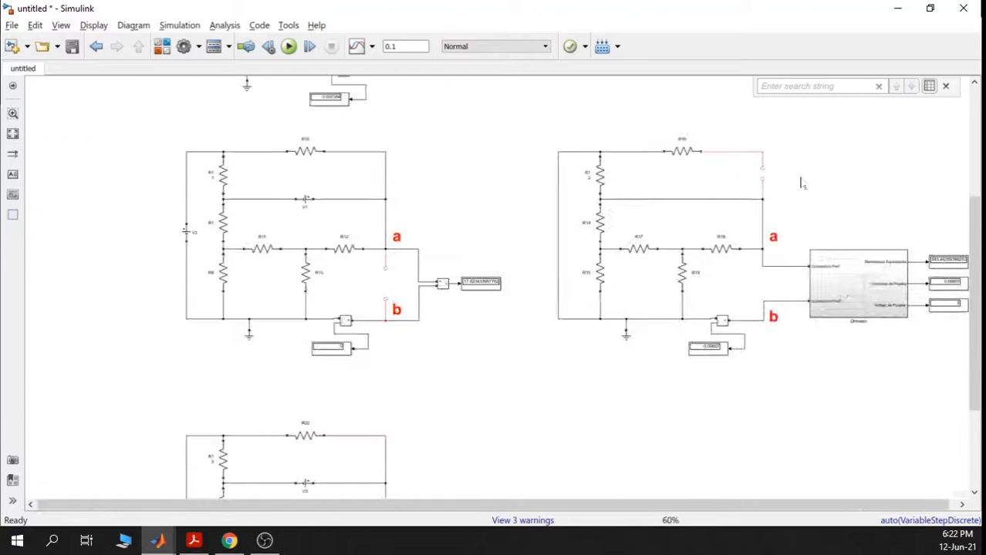
Reconnect the open branch between R16 and terminal a of the Ohmetro circuit with a plain wire
{"action": "left_click_drag", "start_coordinate": [813, 186], "coordinate": [739, 175]}
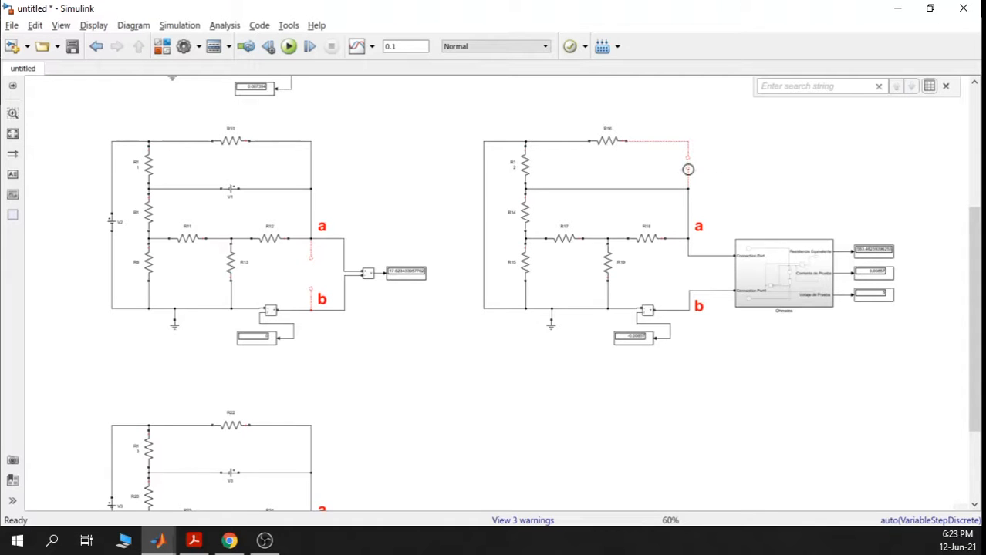
{"action": "scroll", "coordinate": [688, 170], "scroll_direction": "up", "scroll_amount": 3}
{"action": "left_click_drag", "start_coordinate": [687, 145], "coordinate": [686, 165]}
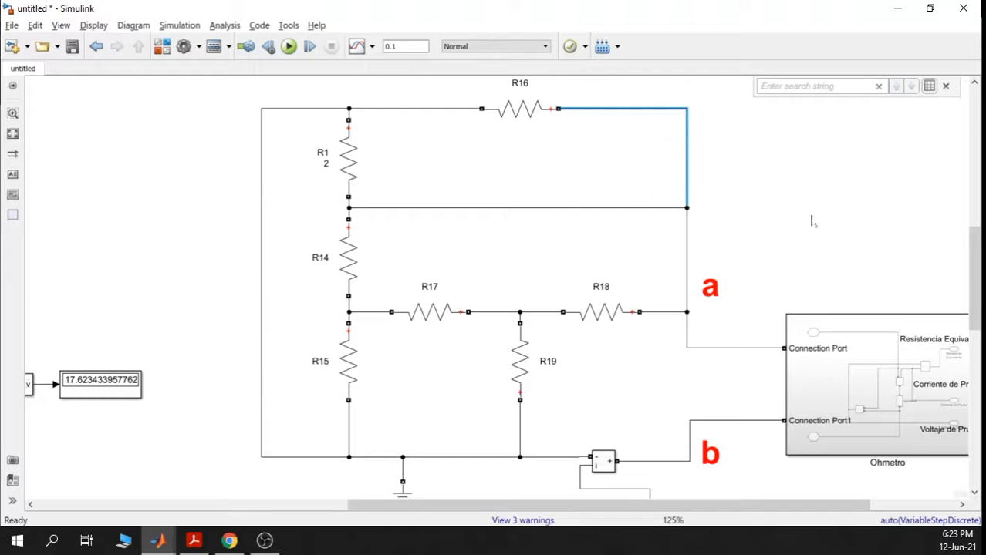
Examine the Ohmetro displays for equivalent resistance, test current and test voltage, and compare the circuits in the model
{"action": "scroll", "coordinate": [812, 221], "scroll_direction": "down", "scroll_amount": 3}
{"action": "scroll", "coordinate": [796, 176], "scroll_direction": "down", "scroll_amount": 2}
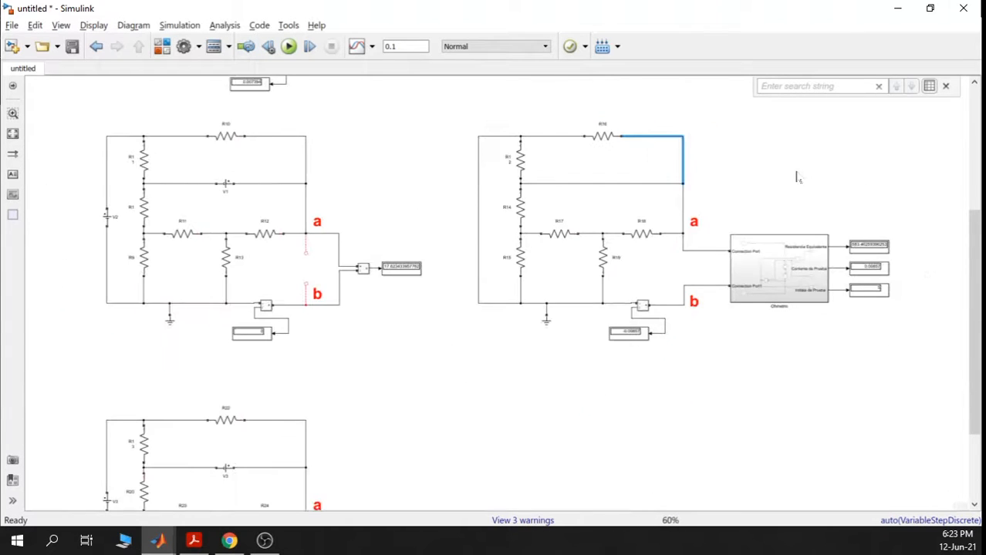
{"action": "scroll", "coordinate": [804, 158], "scroll_direction": "down", "scroll_amount": 1}
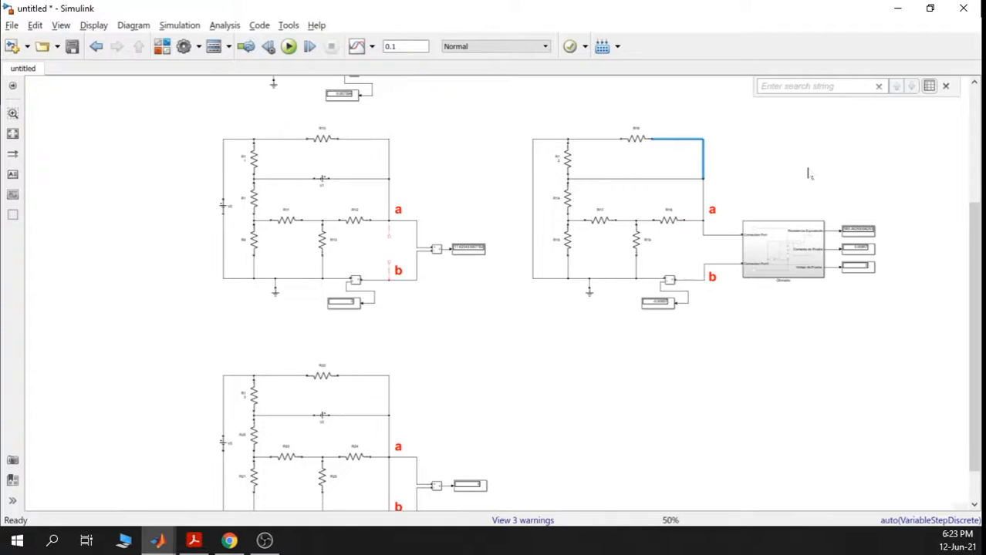
{"action": "left_click_drag", "start_coordinate": [784, 368], "coordinate": [764, 344]}
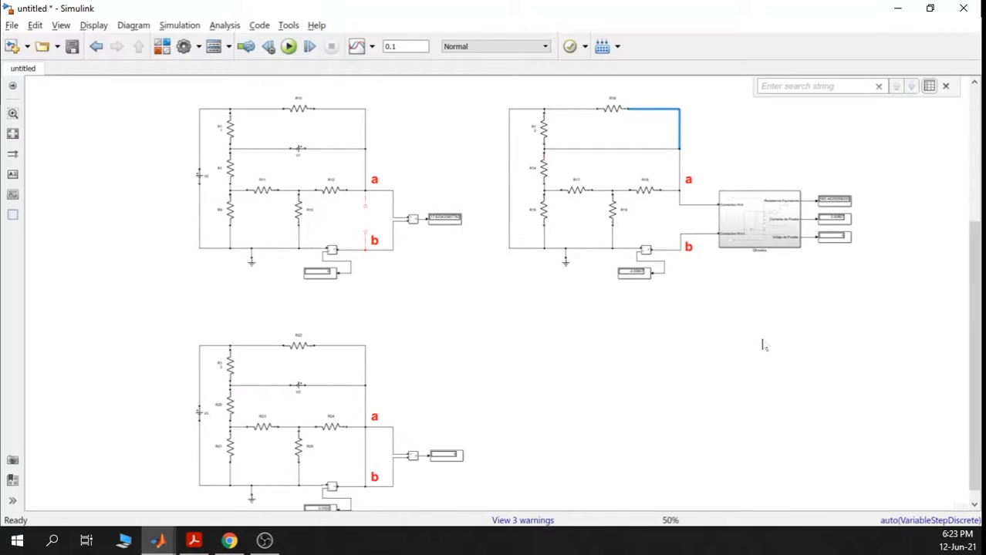
{"action": "scroll", "coordinate": [681, 222], "scroll_direction": "up", "scroll_amount": 3}
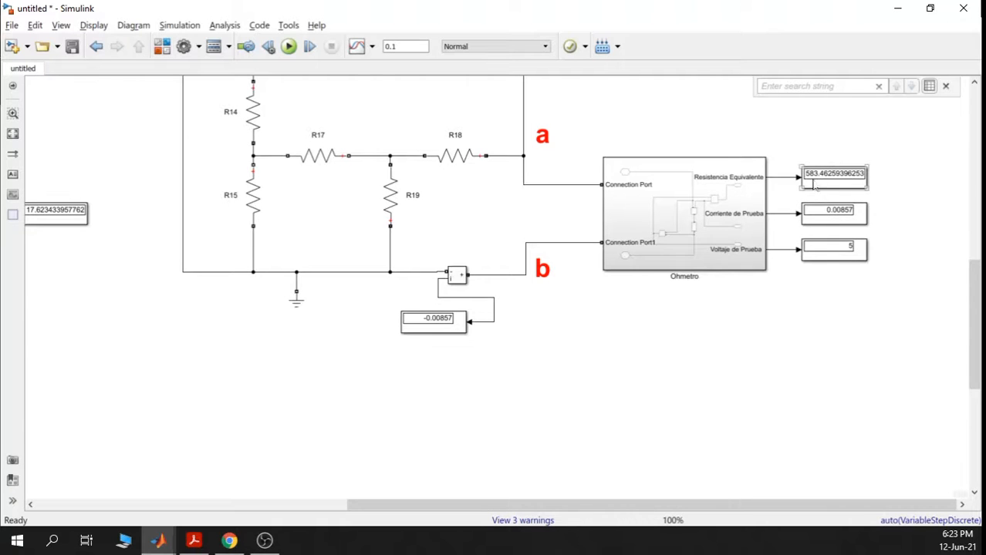
{"action": "scroll", "coordinate": [850, 182], "scroll_direction": "up", "scroll_amount": 4}
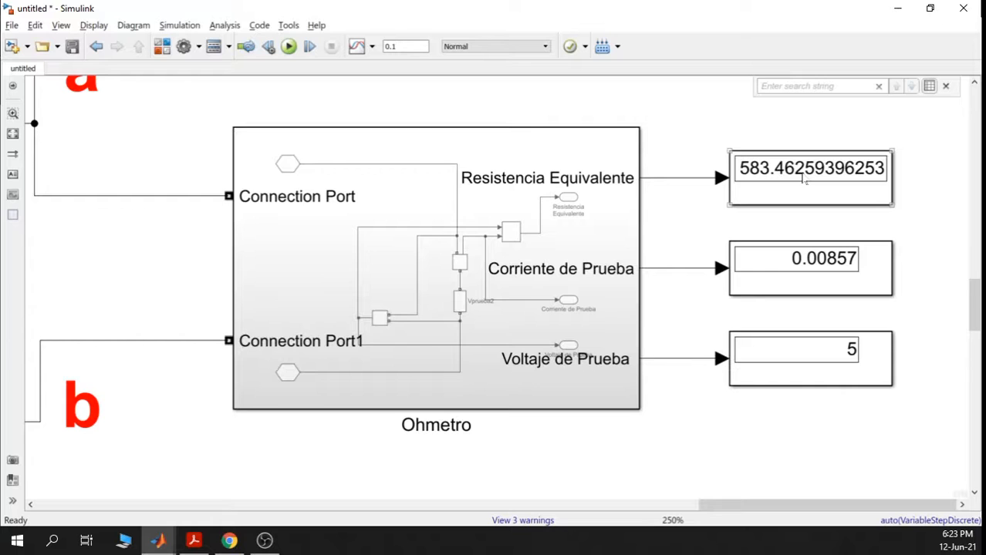
{"action": "scroll", "coordinate": [804, 179], "scroll_direction": "down", "scroll_amount": 3}
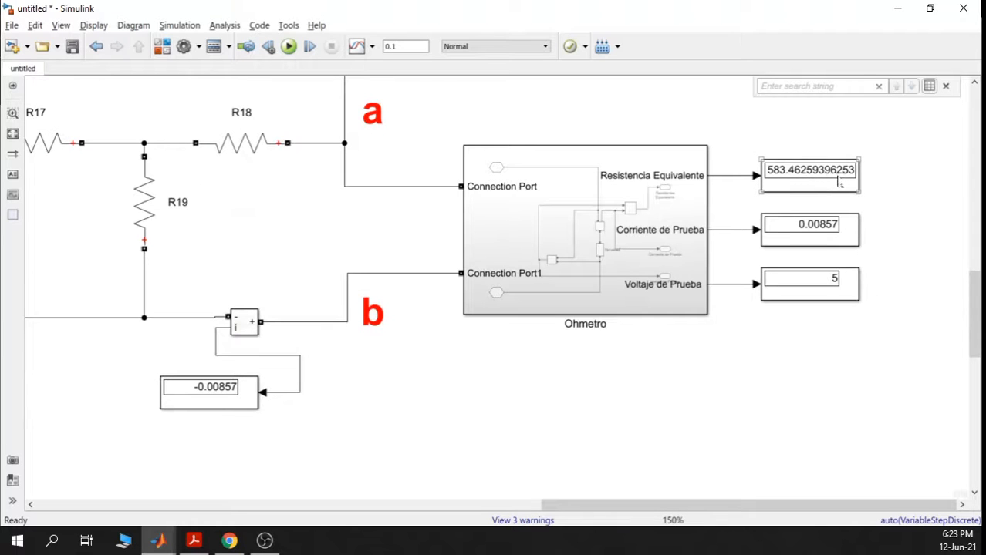
{"action": "scroll", "coordinate": [786, 281], "scroll_direction": "down", "scroll_amount": 3}
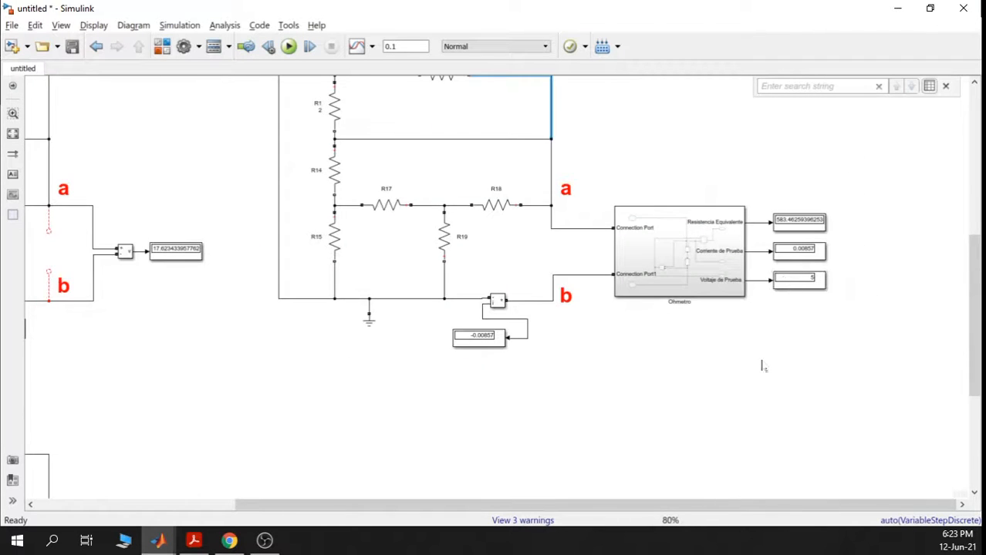
{"action": "scroll", "coordinate": [761, 366], "scroll_direction": "down", "scroll_amount": 4}
{"action": "scroll", "coordinate": [692, 246], "scroll_direction": "up", "scroll_amount": 3}
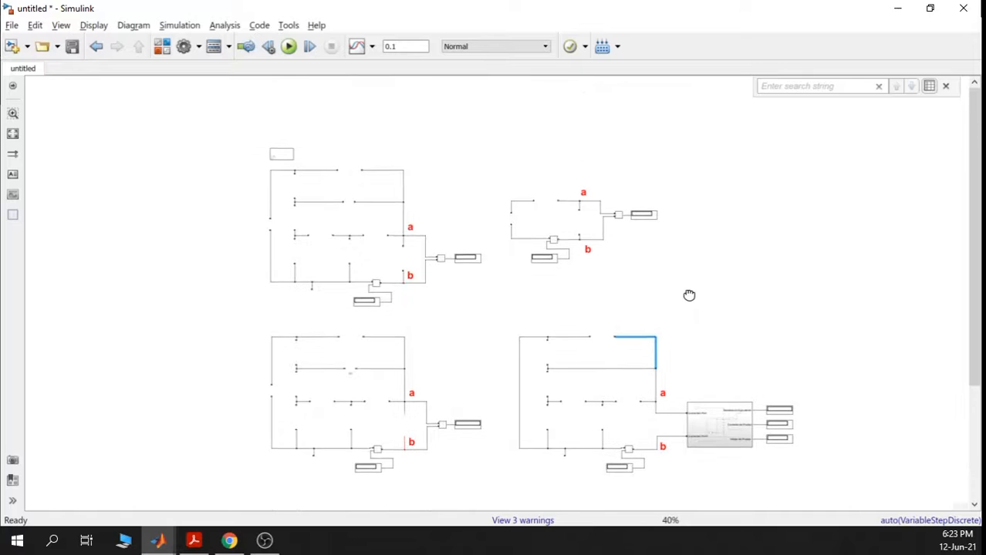
Duplicate the whole Thevenin equivalent circuit with its a and b labels and meters, placing the copy directly below the original
{"action": "left_click_drag", "start_coordinate": [657, 276], "coordinate": [540, 124]}
{"action": "scroll", "coordinate": [561, 215], "scroll_direction": "up", "scroll_amount": 3}
{"action": "left_click", "coordinate": [700, 312]}
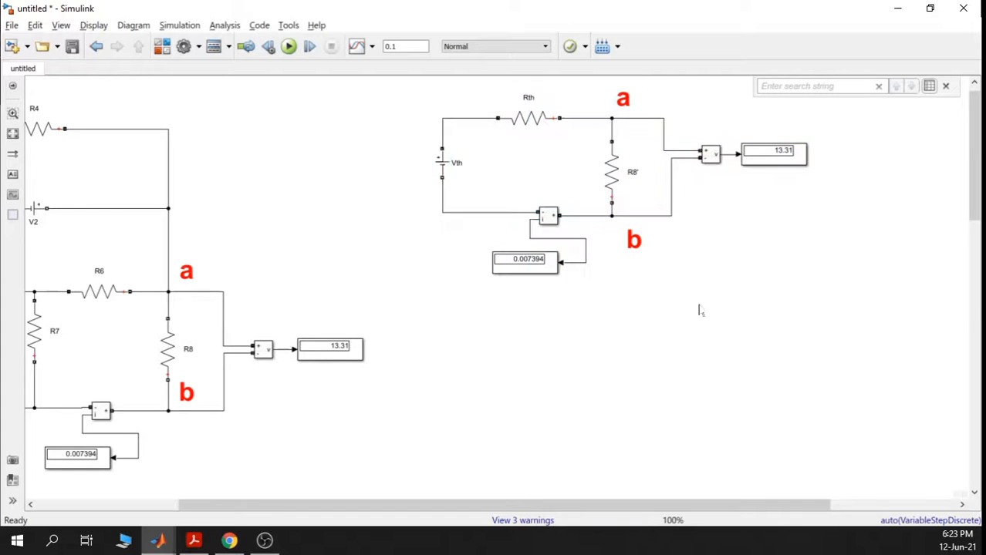
{"action": "scroll", "coordinate": [700, 305], "scroll_direction": "down", "scroll_amount": 3}
{"action": "left_click_drag", "start_coordinate": [792, 306], "coordinate": [557, 177]}
{"action": "left_click_drag", "start_coordinate": [624, 212], "coordinate": [629, 174]}
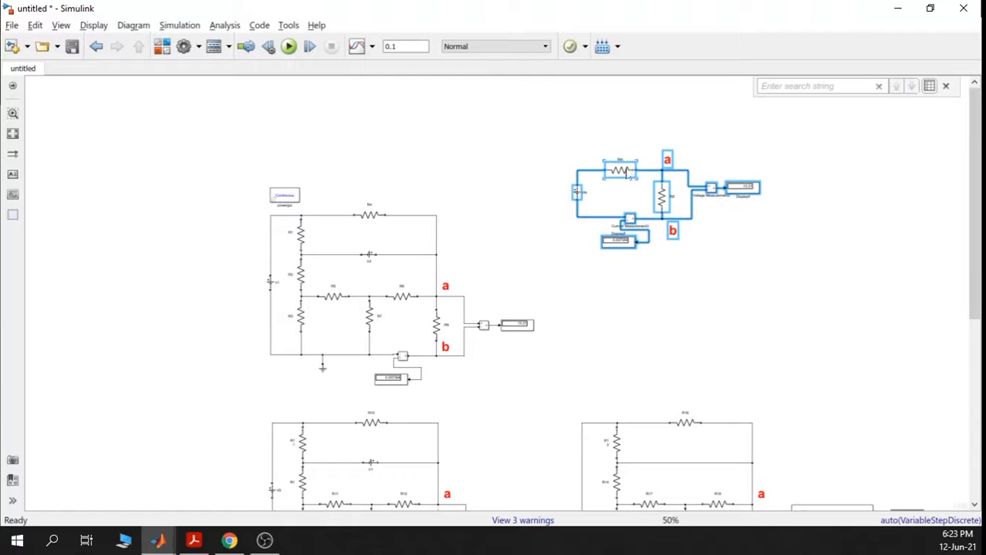
{"action": "key", "text": "ctrl+c"}
{"action": "key", "text": "ctrl+v"}
{"action": "left_click_drag", "start_coordinate": [625, 190], "coordinate": [659, 230]}
Remove the voltage source Vth1 and the series resistor Rth1 from the copied equivalent circuit
{"action": "scroll", "coordinate": [622, 296], "scroll_direction": "up", "scroll_amount": 4}
{"action": "left_click", "coordinate": [666, 245]}
{"action": "left_click", "coordinate": [557, 245]}
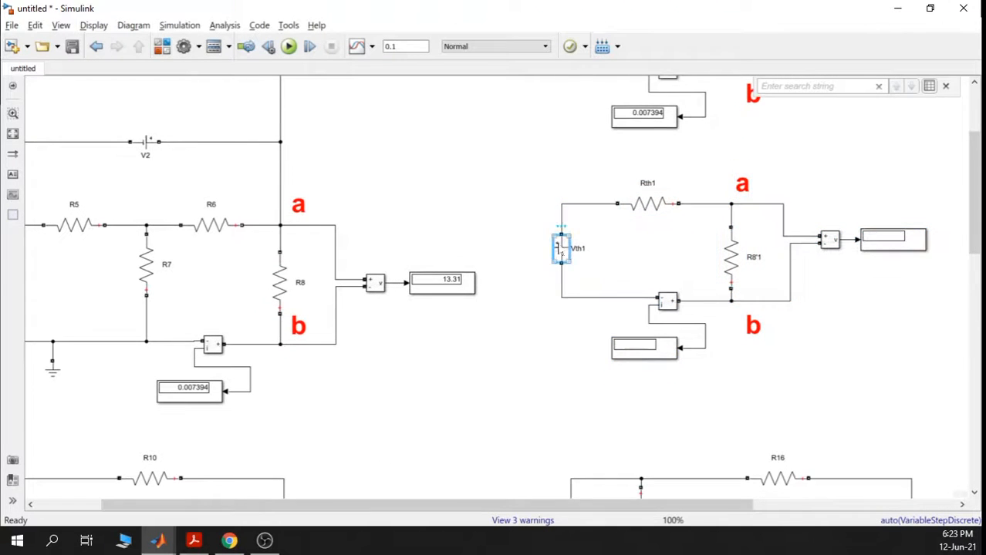
{"action": "key", "text": "Delete"}
{"action": "left_click", "coordinate": [646, 205]}
{"action": "key", "text": "Delete"}
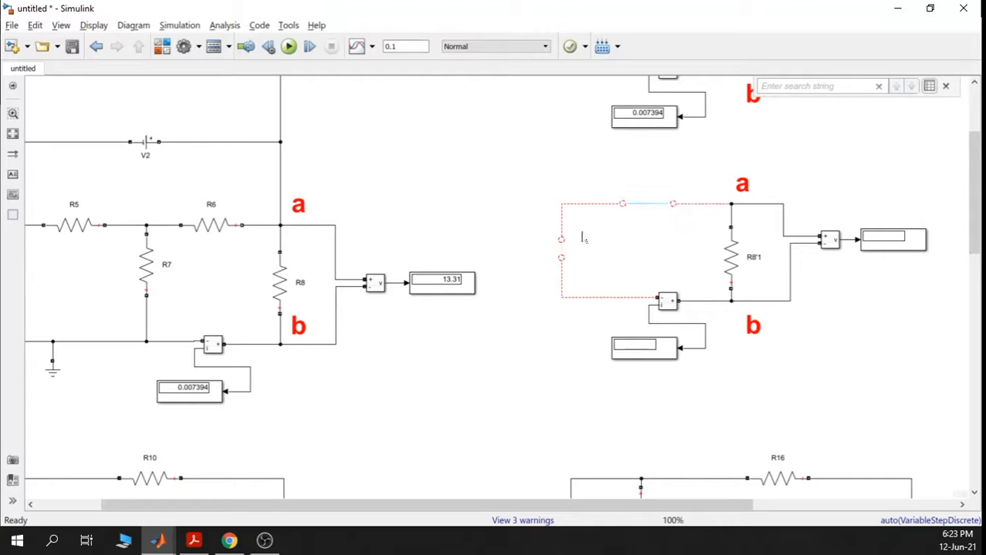
Paste the removed resistor vertically inside the copied circuit's open loop and rename it RNorton
{"action": "key", "text": "ctrl+v"}
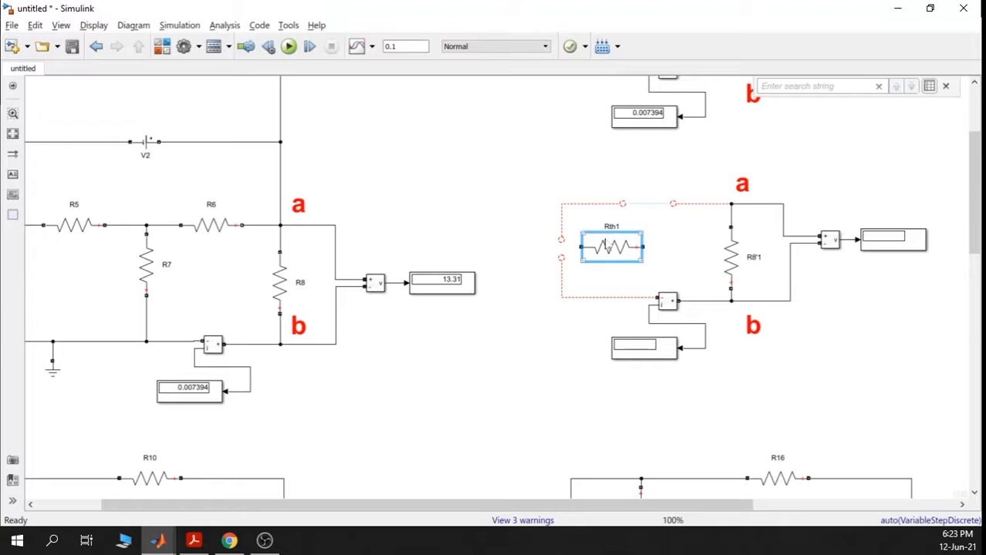
{"action": "key", "text": "ctrl+r"}
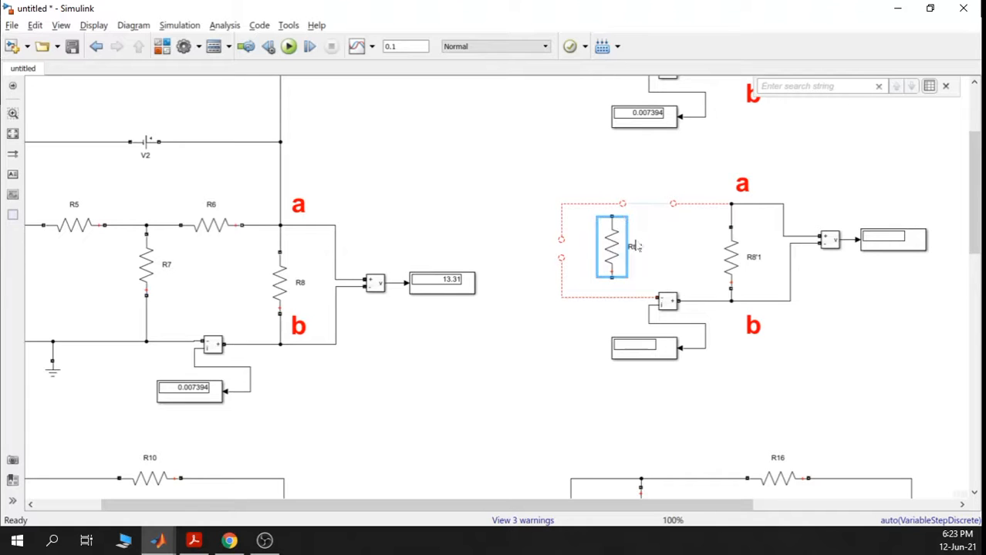
{"action": "scroll", "coordinate": [635, 247], "scroll_direction": "up", "scroll_amount": 3}
{"action": "left_click_drag", "start_coordinate": [630, 247], "coordinate": [672, 250]}
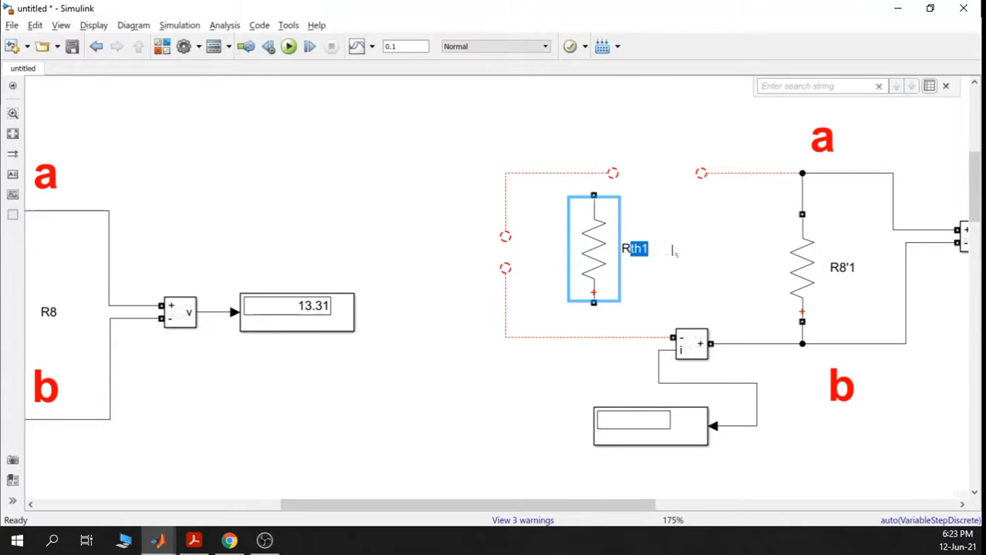
{"action": "type", "text": "n"}
{"action": "type", "text": "N"}
{"action": "key", "text": "Return"}
{"action": "key", "text": "BackSpace"}
{"action": "type", "text": "orton"}
{"action": "left_click", "coordinate": [682, 218]}
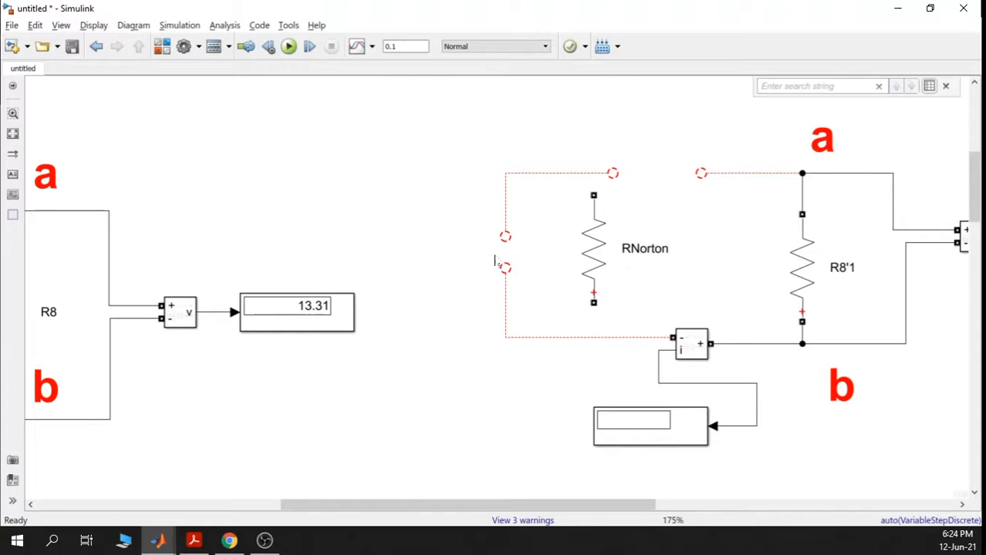
Add an AC Current Source from the Electrical Sources library above the RNorton resistor
{"action": "scroll", "coordinate": [530, 240], "scroll_direction": "up", "scroll_amount": 1}
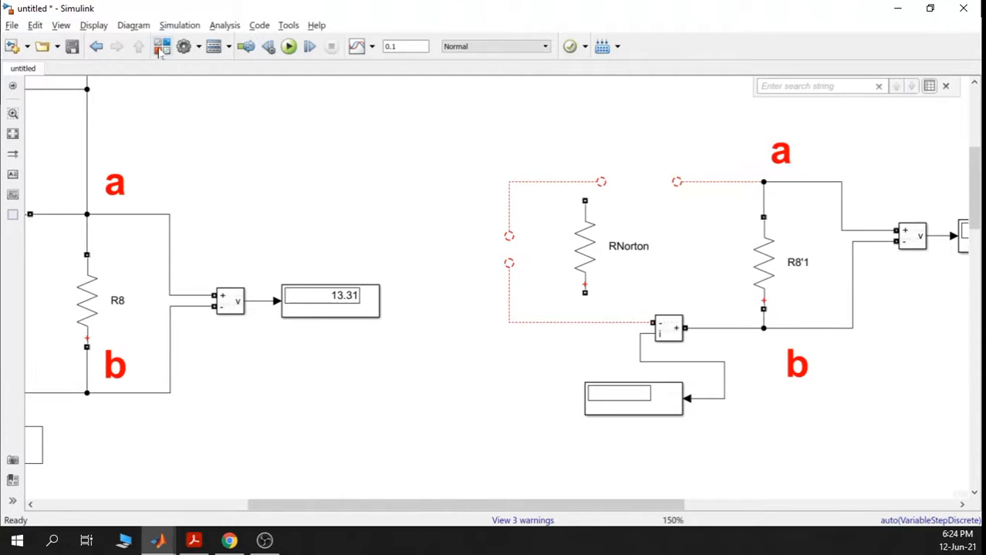
{"action": "left_click", "coordinate": [161, 46]}
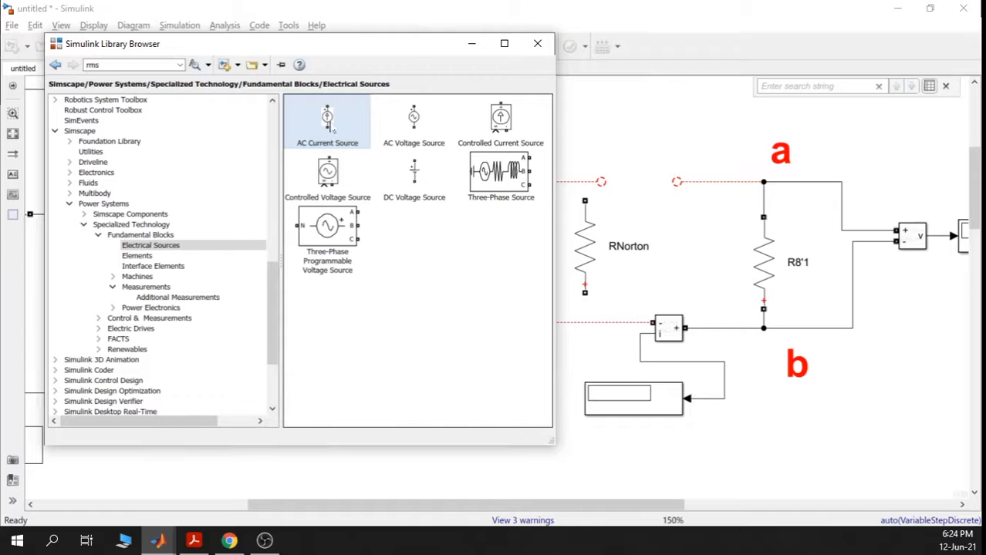
{"action": "left_click_drag", "start_coordinate": [327, 118], "coordinate": [627, 114]}
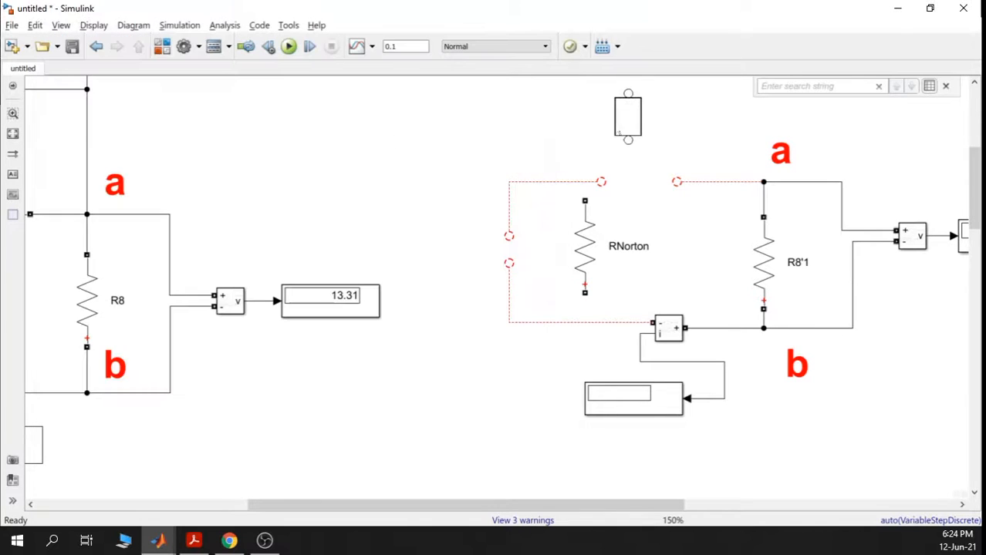
{"action": "double_click", "coordinate": [627, 114]}
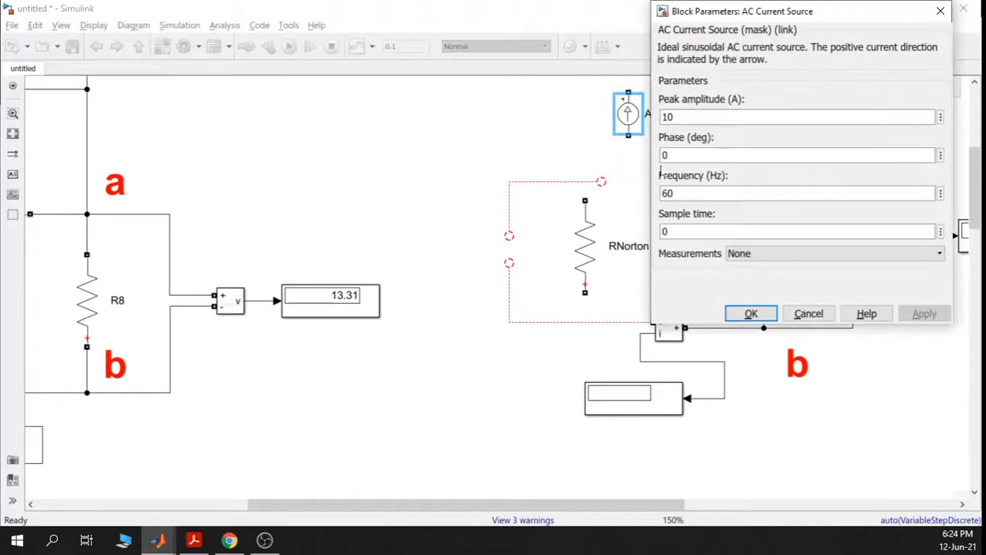
{"action": "double_click", "coordinate": [668, 193]}
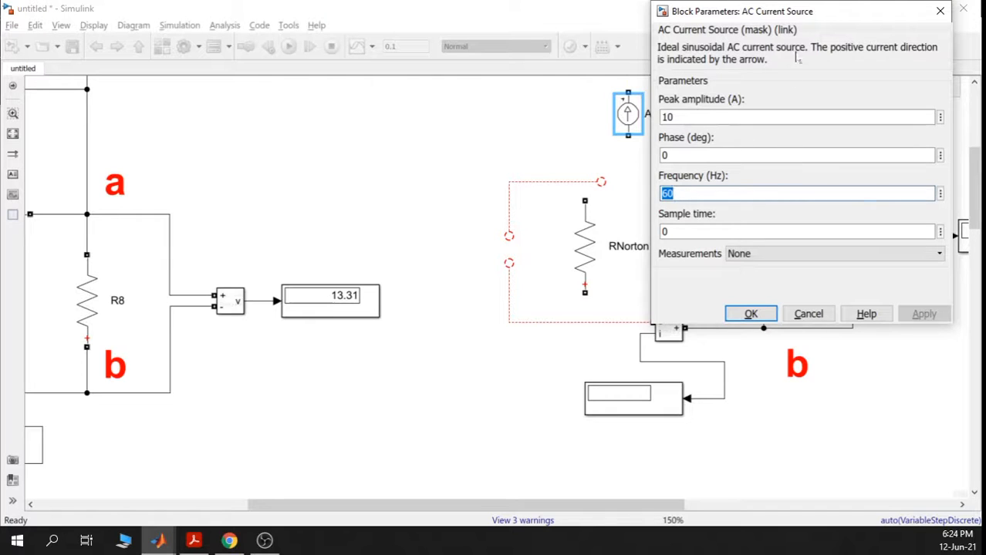
{"action": "left_click_drag", "start_coordinate": [830, 11], "coordinate": [777, 47]}
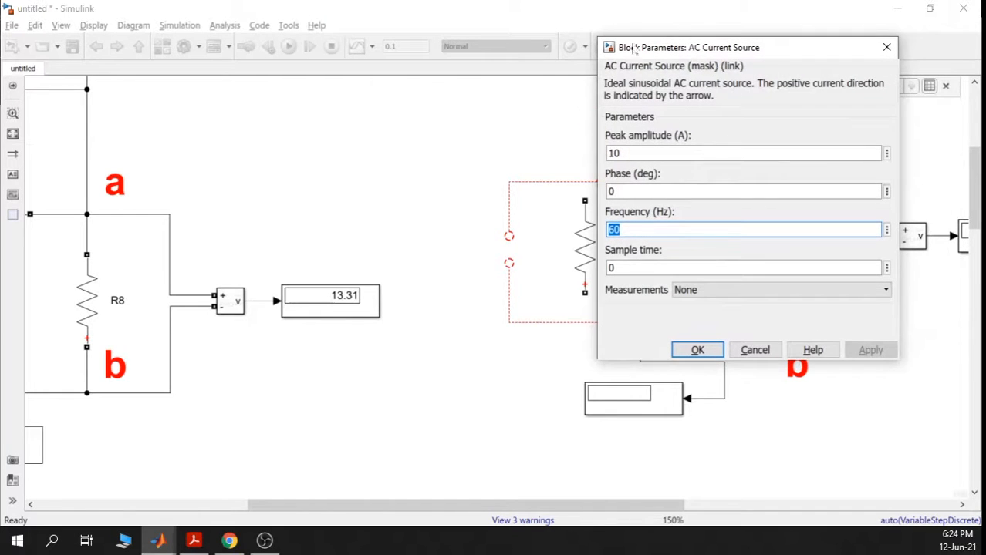
{"action": "left_click", "coordinate": [887, 47]}
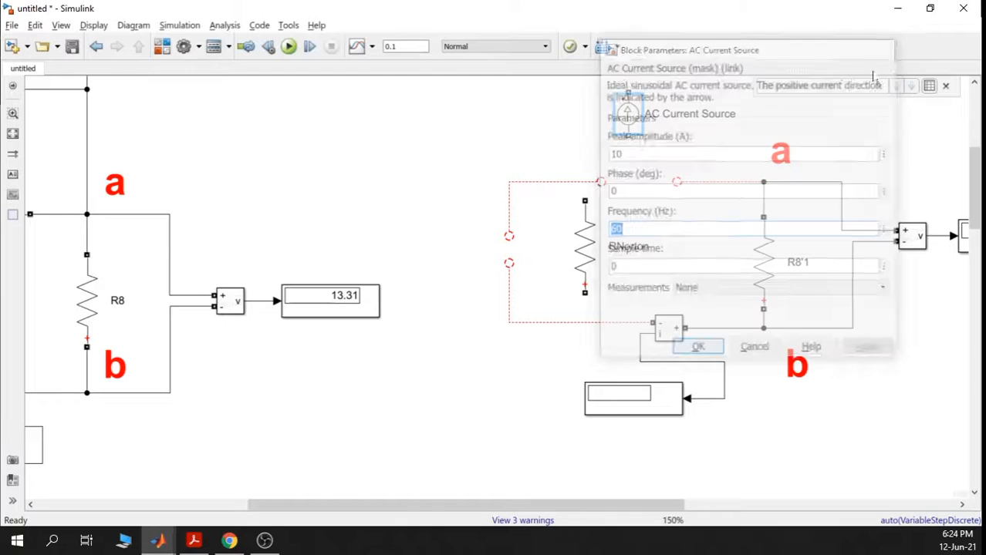
Place the AC Current Source in the gap left by Vth1 so both of its terminals join the loop wires
{"action": "scroll", "coordinate": [693, 221], "scroll_direction": "down", "scroll_amount": 2}
{"action": "left_click_drag", "start_coordinate": [693, 220], "coordinate": [540, 183]}
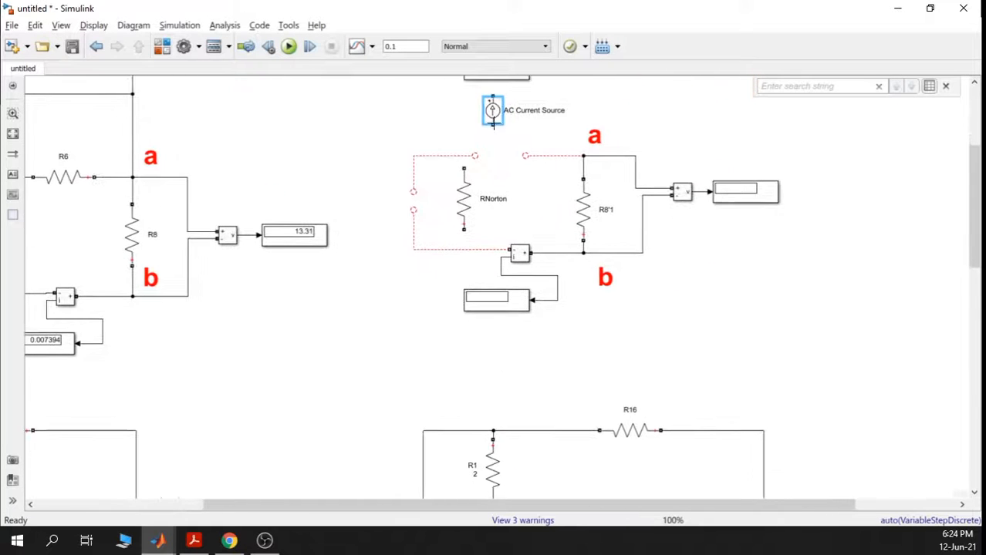
{"action": "left_click_drag", "start_coordinate": [494, 114], "coordinate": [845, 281]}
{"action": "left_click", "coordinate": [841, 359]}
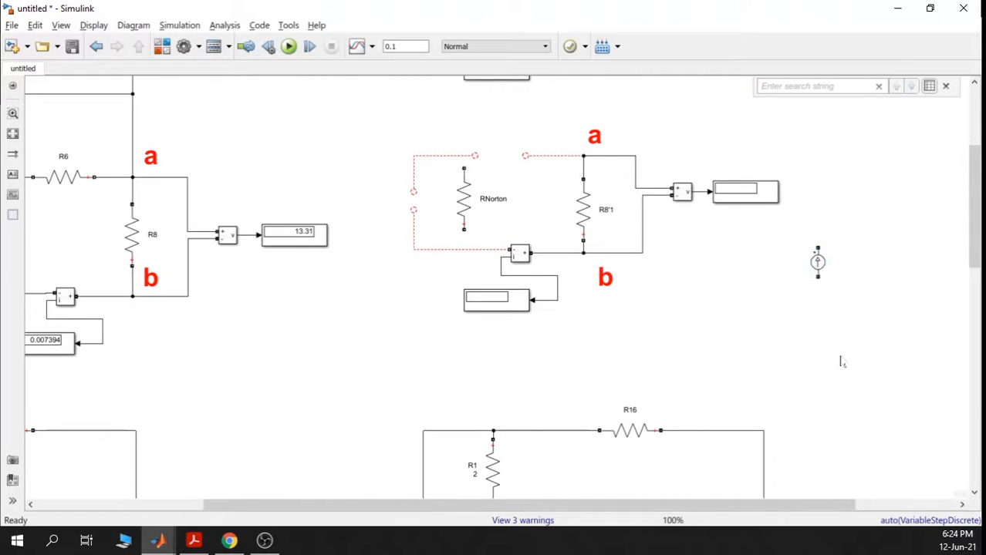
{"action": "left_click_drag", "start_coordinate": [779, 230], "coordinate": [660, 164]}
{"action": "left_click", "coordinate": [709, 229]}
{"action": "left_click_drag", "start_coordinate": [818, 262], "coordinate": [666, 261]}
{"action": "left_click_drag", "start_coordinate": [455, 249], "coordinate": [789, 255]}
{"action": "left_click_drag", "start_coordinate": [567, 222], "coordinate": [418, 192]}
{"action": "scroll", "coordinate": [413, 201], "scroll_direction": "up", "scroll_amount": 2}
{"action": "scroll", "coordinate": [409, 199], "scroll_direction": "up", "scroll_amount": 1}
{"action": "left_click", "coordinate": [455, 158]}
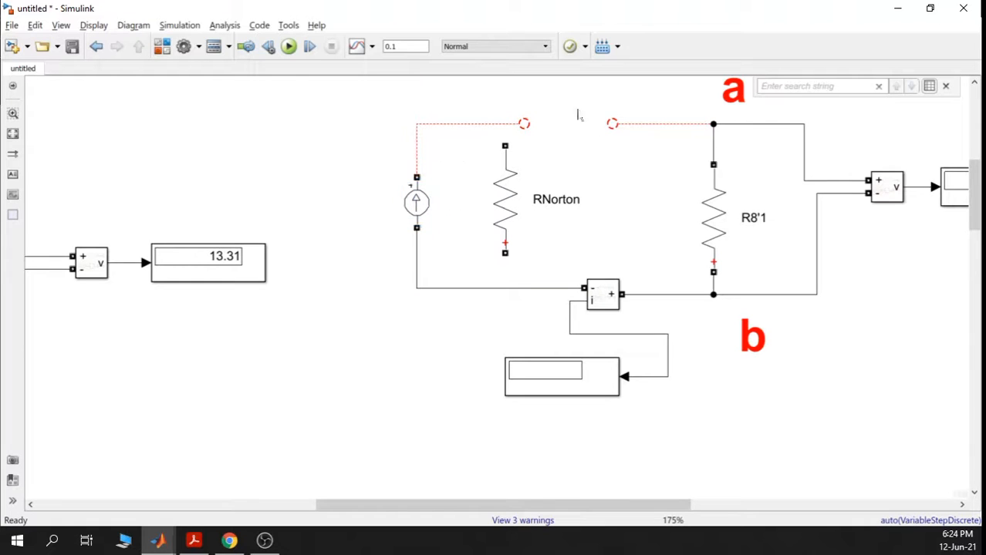
Close the gap in the wire between the current source and terminal a, and move RNorton outside the loop
{"action": "left_click_drag", "start_coordinate": [524, 123], "coordinate": [611, 123]}
{"action": "left_click", "coordinate": [649, 165]}
{"action": "left_click_drag", "start_coordinate": [511, 206], "coordinate": [393, 408]}
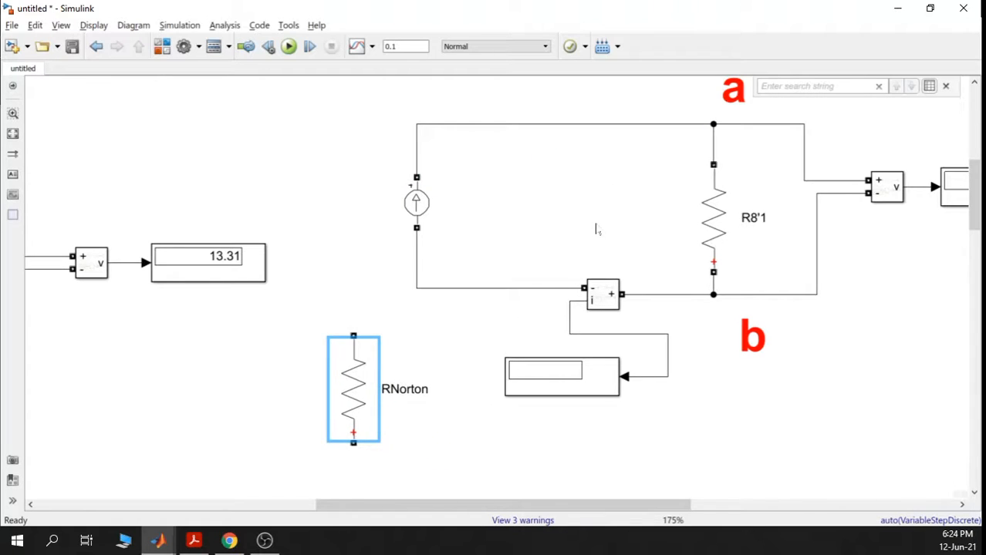
Enter a peak amplitude of 1 A in the AC Current Source parameters
{"action": "scroll", "coordinate": [593, 229], "scroll_direction": "down", "scroll_amount": 1}
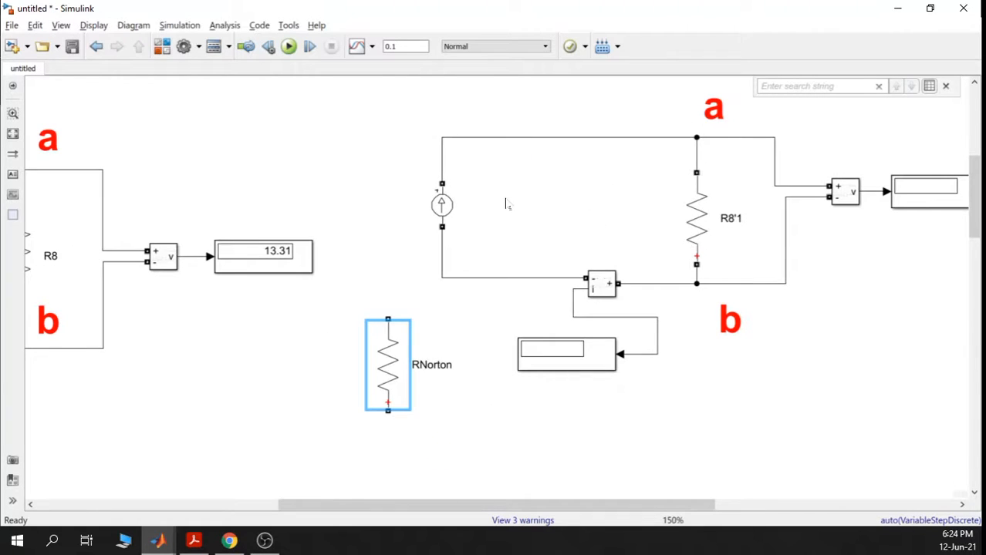
{"action": "left_click", "coordinate": [437, 209]}
{"action": "double_click", "coordinate": [437, 209]}
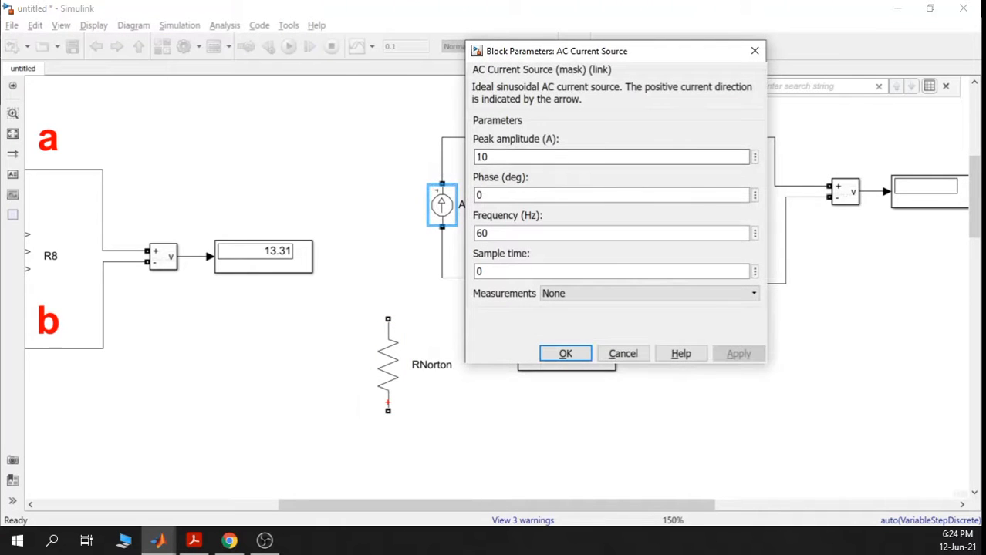
{"action": "type", "text": "1"}
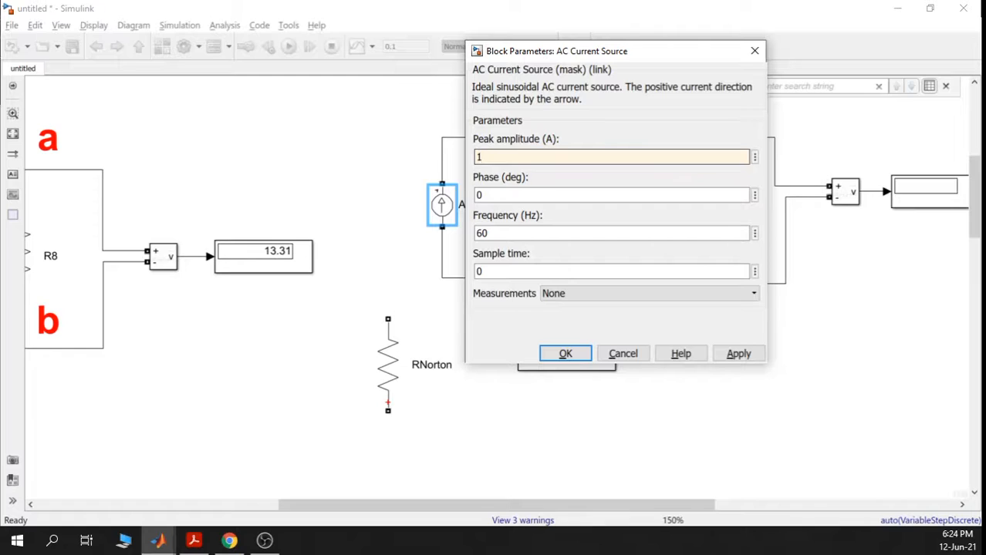
{"action": "key", "text": "Tab"}
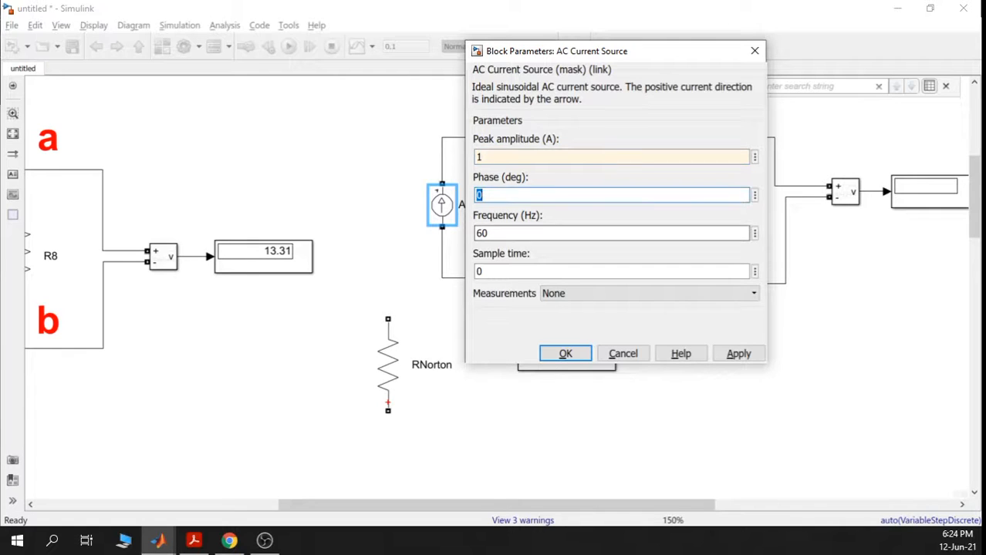
{"action": "key", "text": "Tab"}
Look up the current equation in the AC Current Source help page and return to the block's parameters
{"action": "left_click", "coordinate": [699, 353]}
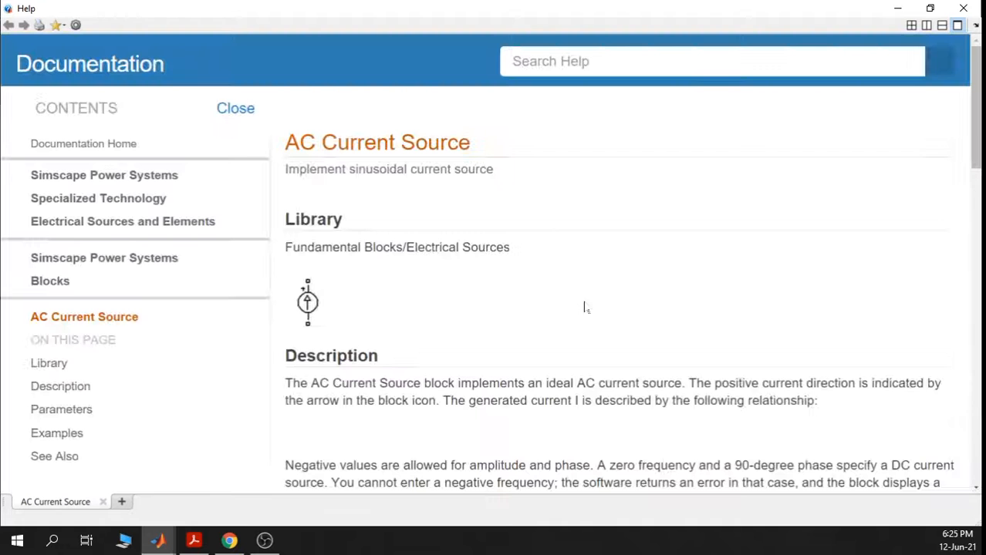
{"action": "scroll", "coordinate": [338, 360], "scroll_direction": "down", "scroll_amount": 1}
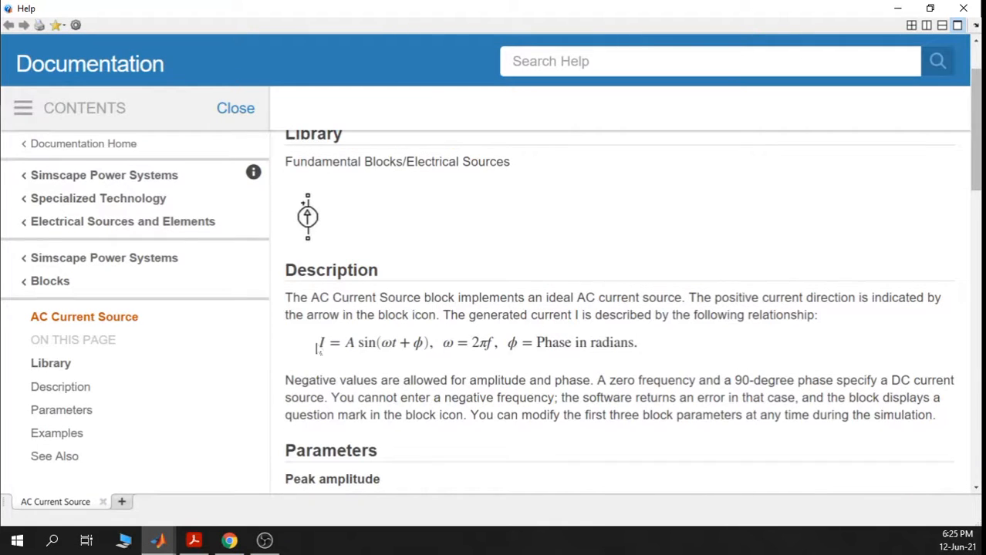
{"action": "left_click_drag", "start_coordinate": [320, 343], "coordinate": [636, 343]}
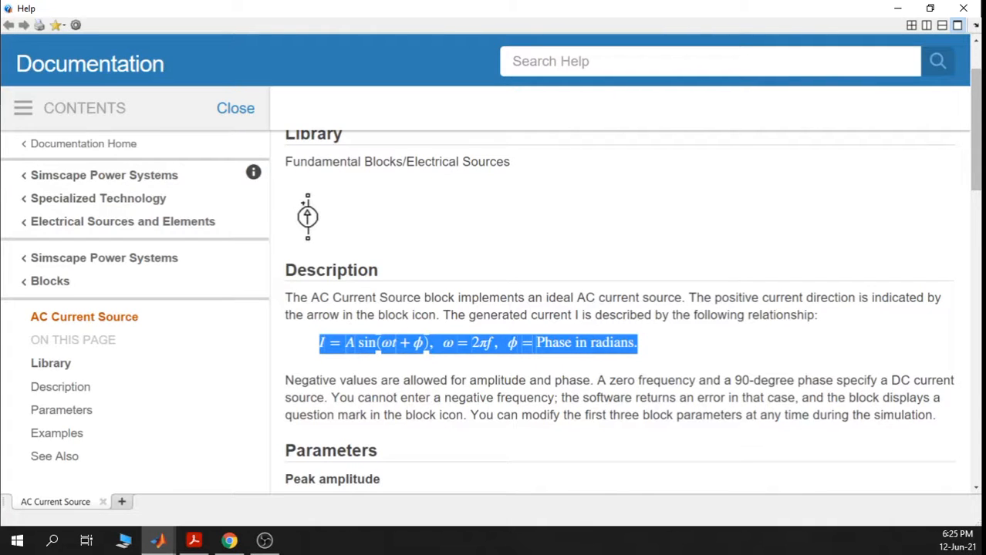
{"action": "left_click", "coordinate": [897, 8]}
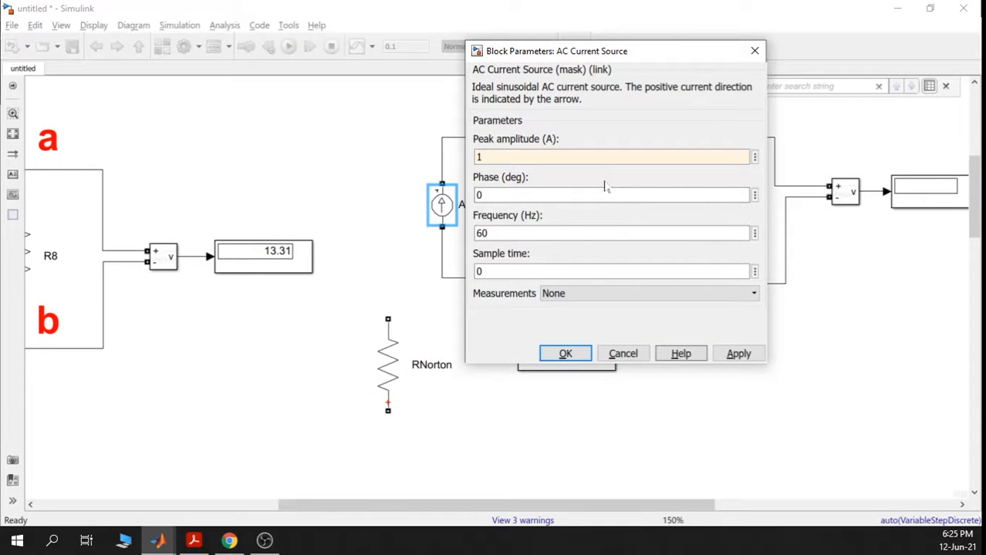
Set the AC Current Source frequency to 1 Hz and apply the block parameters
{"action": "double_click", "coordinate": [482, 233]}
{"action": "type", "text": "1"}
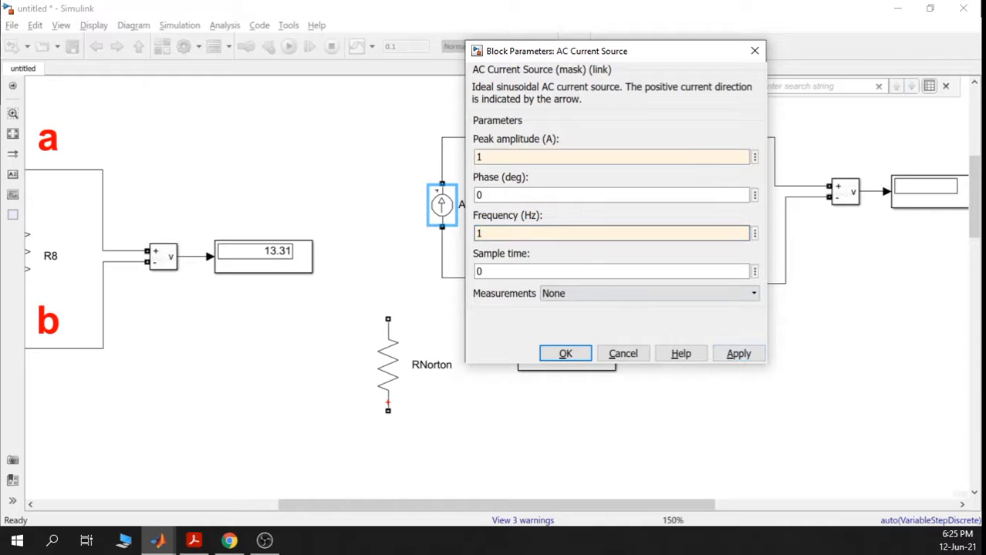
{"action": "left_click", "coordinate": [739, 353]}
{"action": "left_click", "coordinate": [574, 354]}
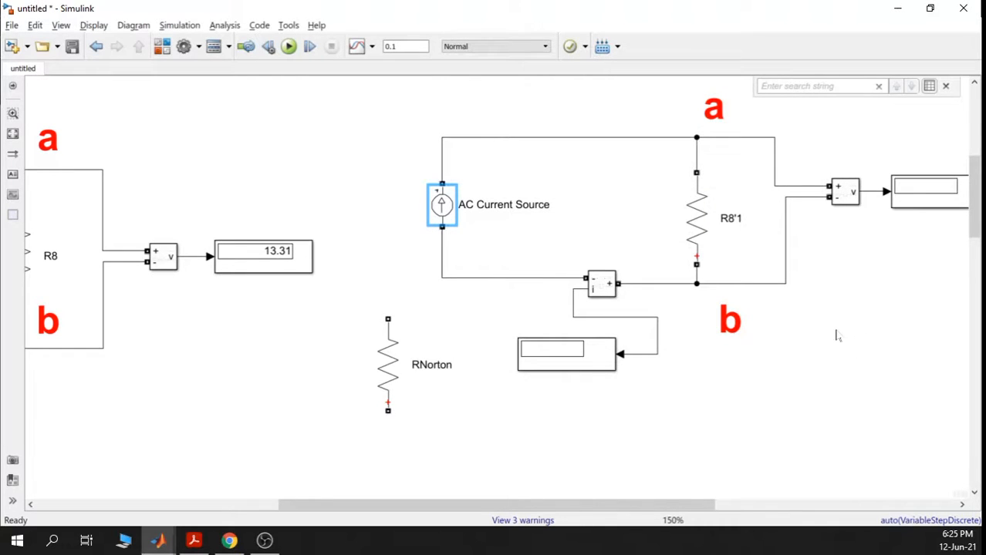
Set the simulation stop time to 2
{"action": "left_click_drag", "start_coordinate": [845, 307], "coordinate": [694, 323]}
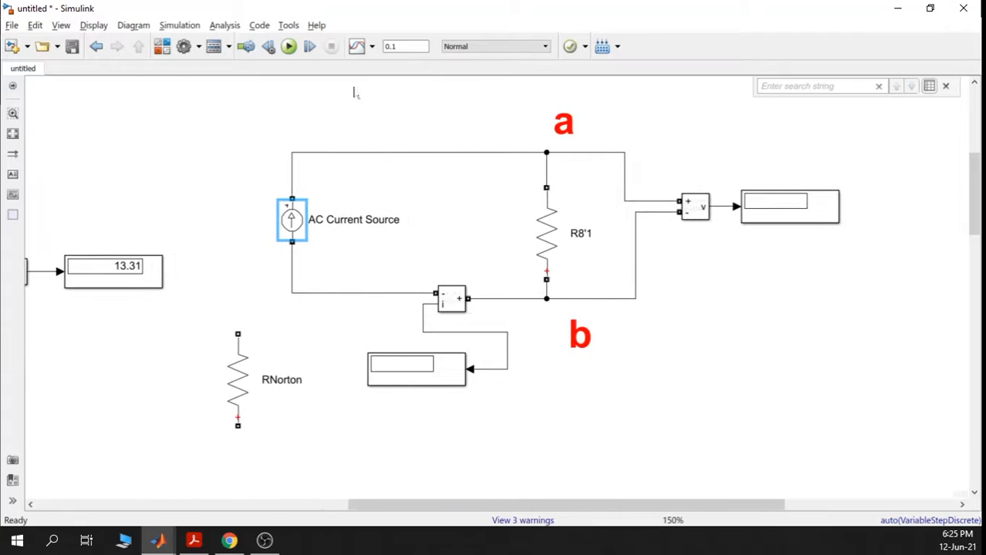
{"action": "double_click", "coordinate": [391, 47]}
{"action": "type", "text": "2"}
Add a Scope from the Simulink Sinks library below the voltage display and connect it to the voltage measurement output
{"action": "left_click", "coordinate": [161, 47]}
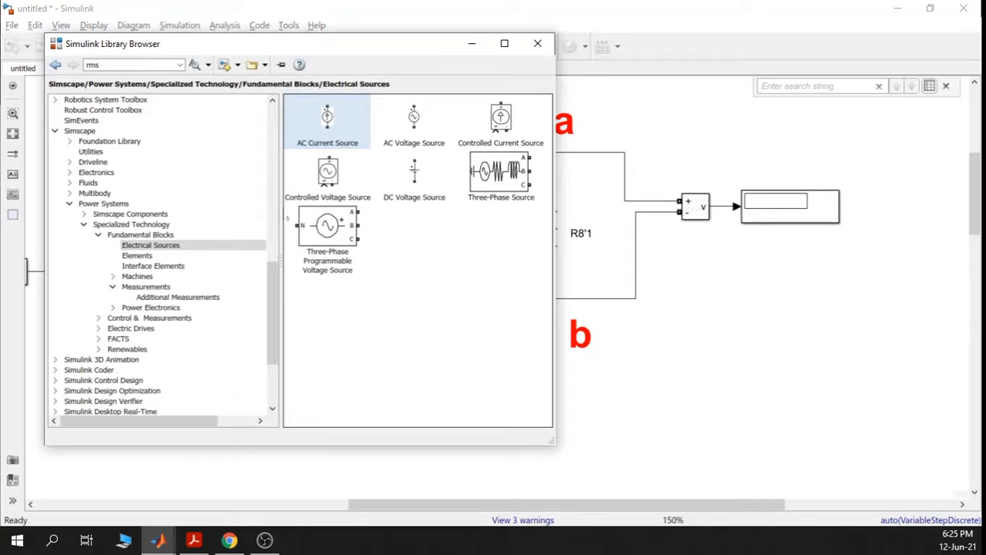
{"action": "scroll", "coordinate": [274, 263], "scroll_direction": "up", "scroll_amount": 15}
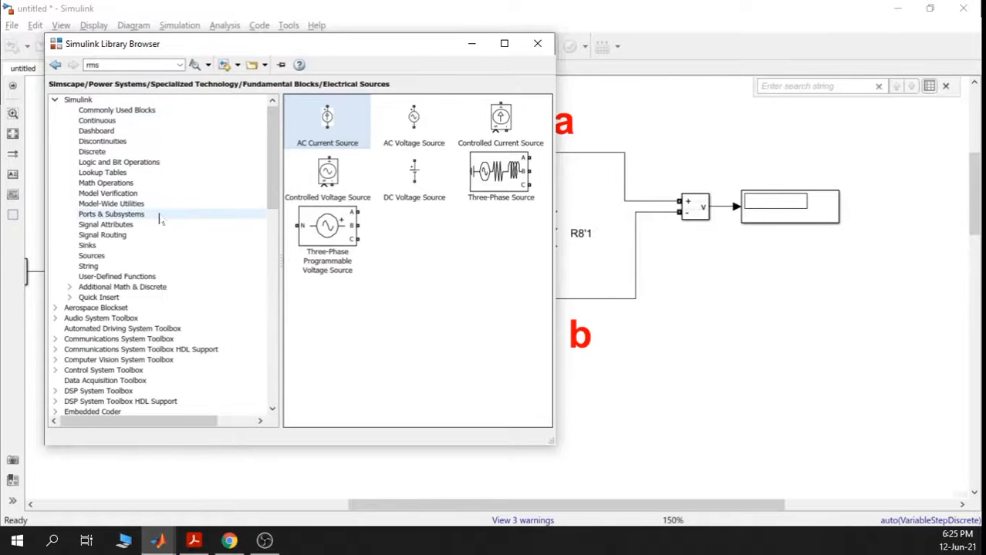
{"action": "left_click", "coordinate": [119, 255]}
{"action": "left_click", "coordinate": [117, 245]}
{"action": "mouse_move", "coordinate": [384, 166]}
{"action": "left_mouse_down"}
{"action": "mouse_move", "coordinate": [667, 254]}
{"action": "mouse_move", "coordinate": [782, 279]}
{"action": "mouse_move", "coordinate": [760, 278]}
{"action": "mouse_move", "coordinate": [721, 205]}
{"action": "left_mouse_up"}
{"action": "left_click", "coordinate": [717, 289]}
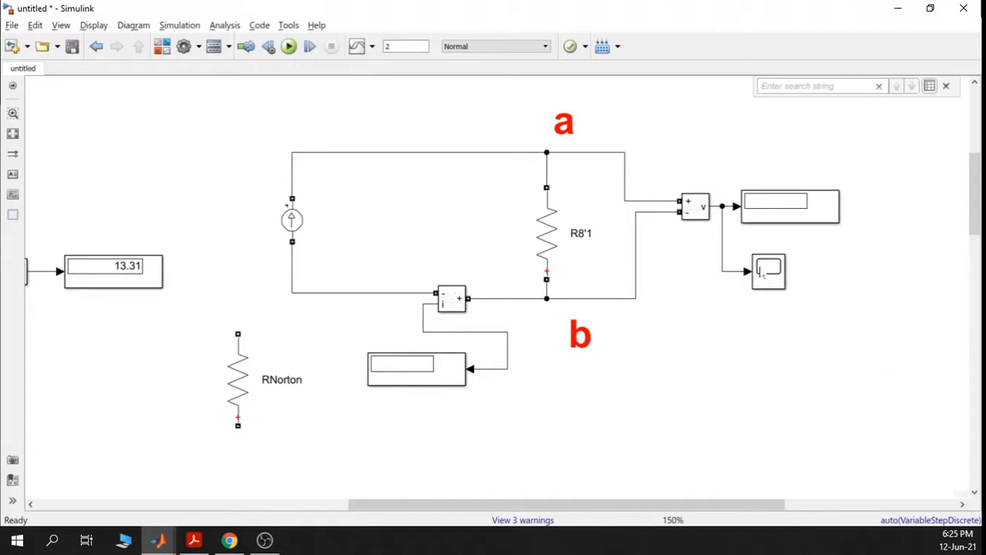
Run the simulation and examine the voltage waveform across R8'1 in the Scope
{"action": "left_click", "coordinate": [770, 221]}
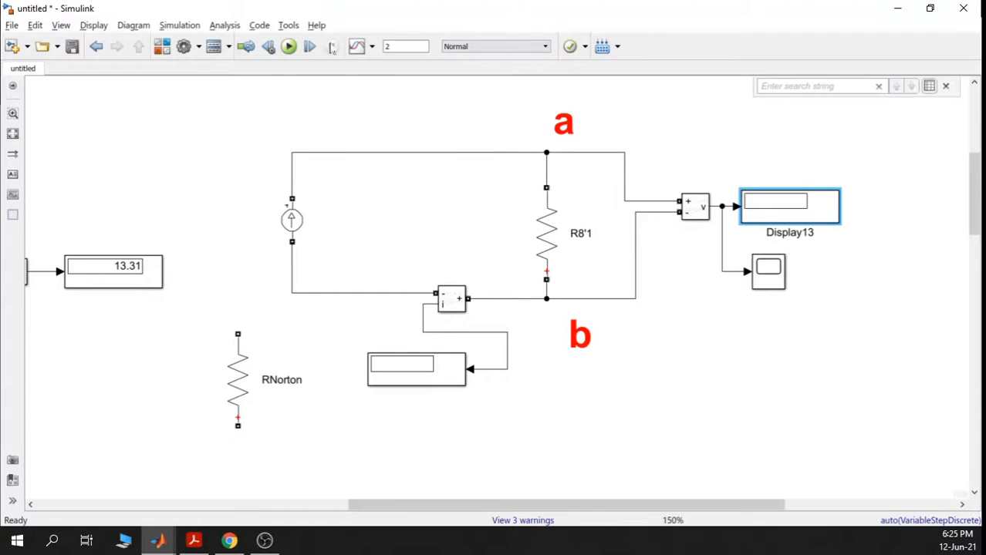
{"action": "left_click", "coordinate": [290, 46]}
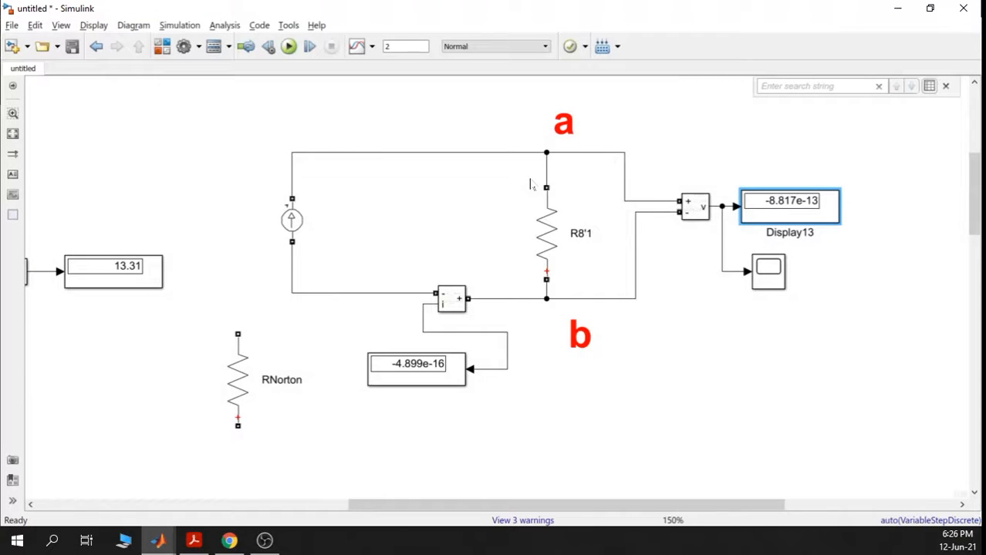
{"action": "left_click", "coordinate": [768, 272]}
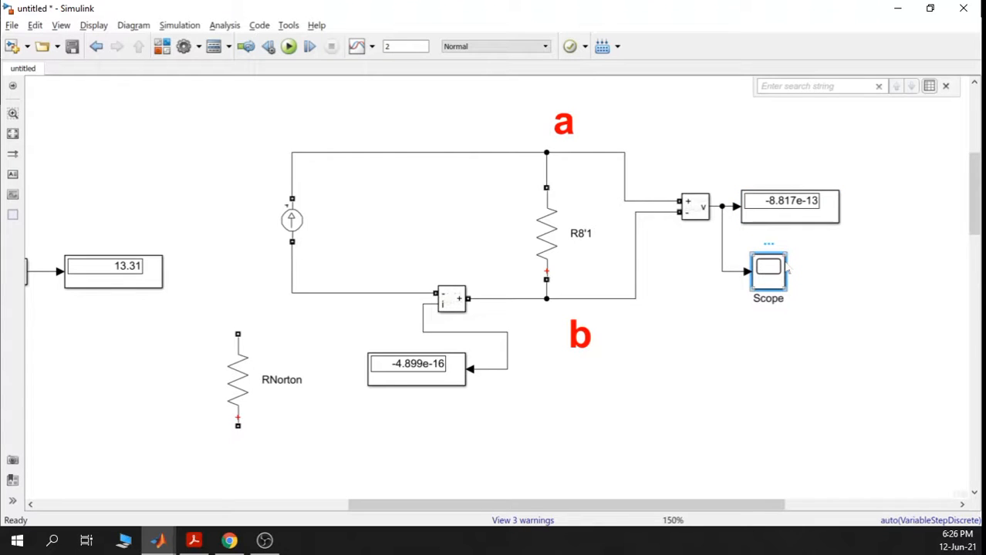
{"action": "double_click", "coordinate": [785, 267]}
{"action": "left_click_drag", "start_coordinate": [660, 210], "coordinate": [641, 116]}
{"action": "double_click", "coordinate": [648, 111]}
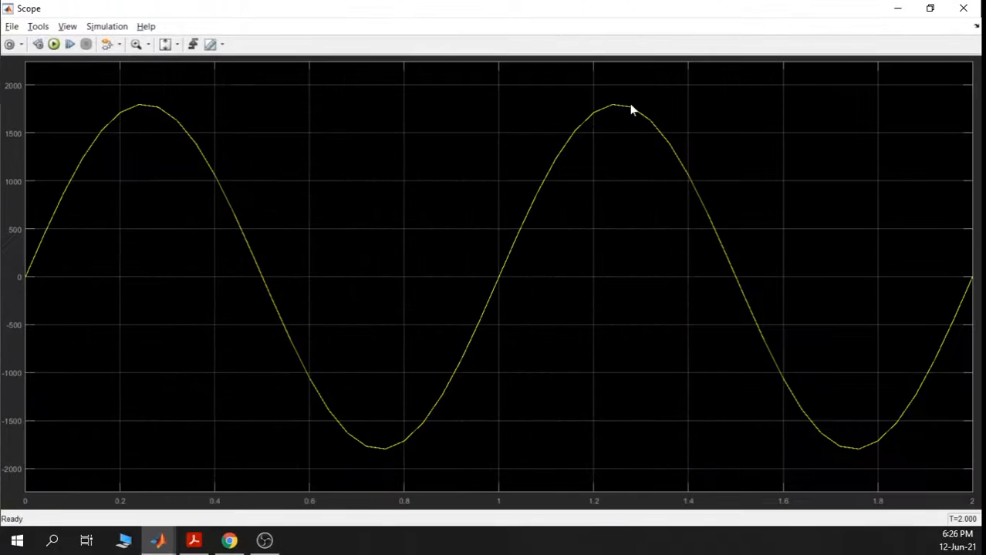
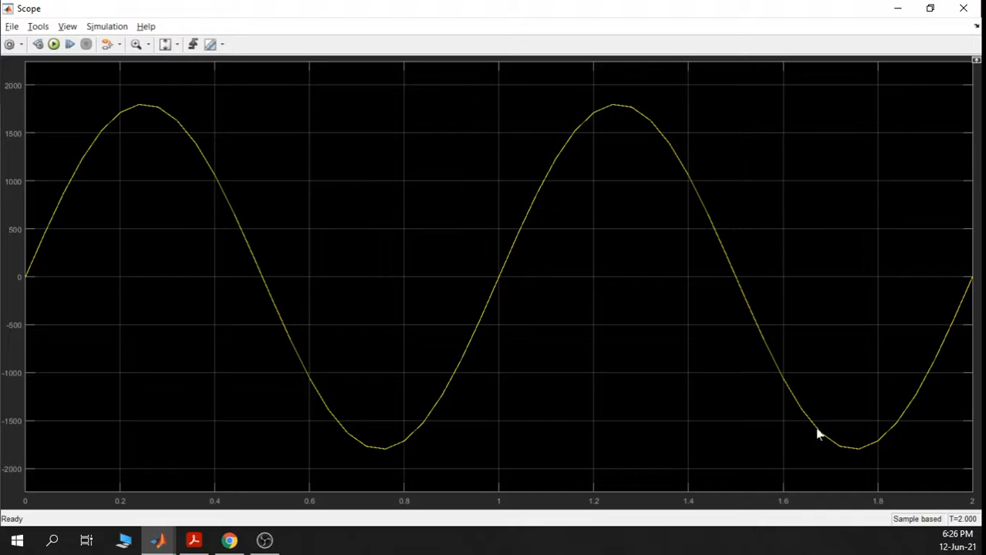
{"action": "left_click", "coordinate": [897, 9]}
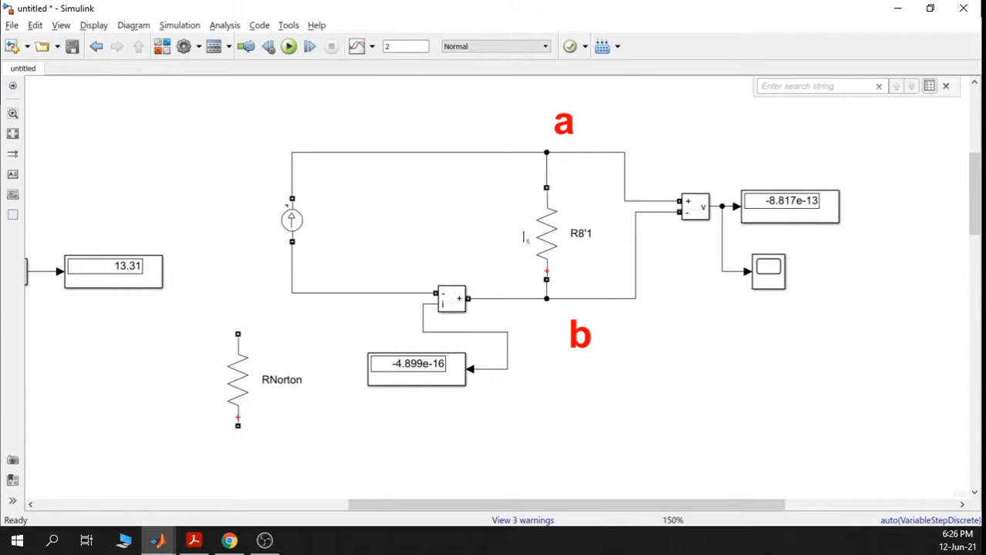
Change the AC Current Source frequency to 0 Hz and apply the block parameters
{"action": "left_click", "coordinate": [284, 213]}
{"action": "double_click", "coordinate": [295, 229]}
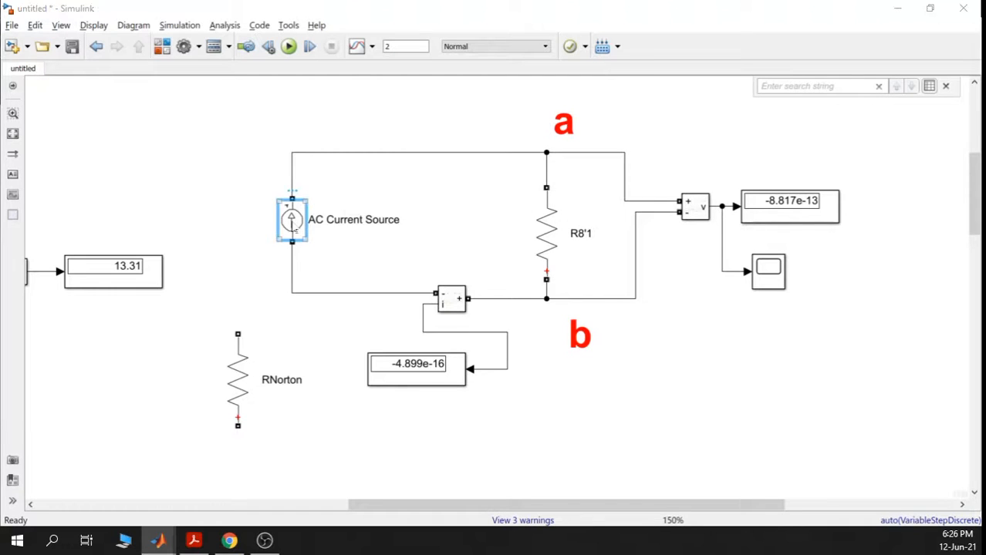
{"action": "left_click_drag", "start_coordinate": [364, 248], "coordinate": [326, 248]}
{"action": "type", "text": "0"}
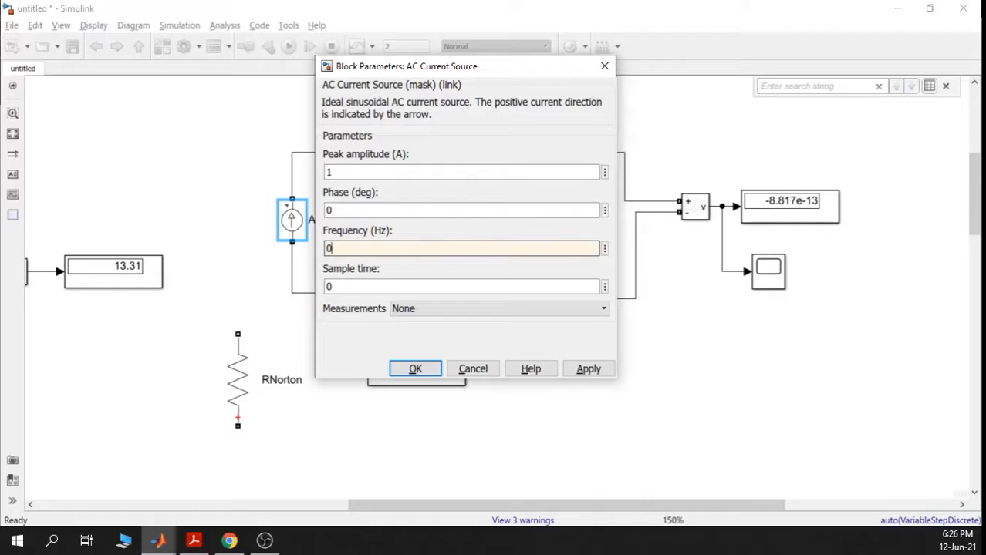
{"action": "left_click", "coordinate": [589, 369]}
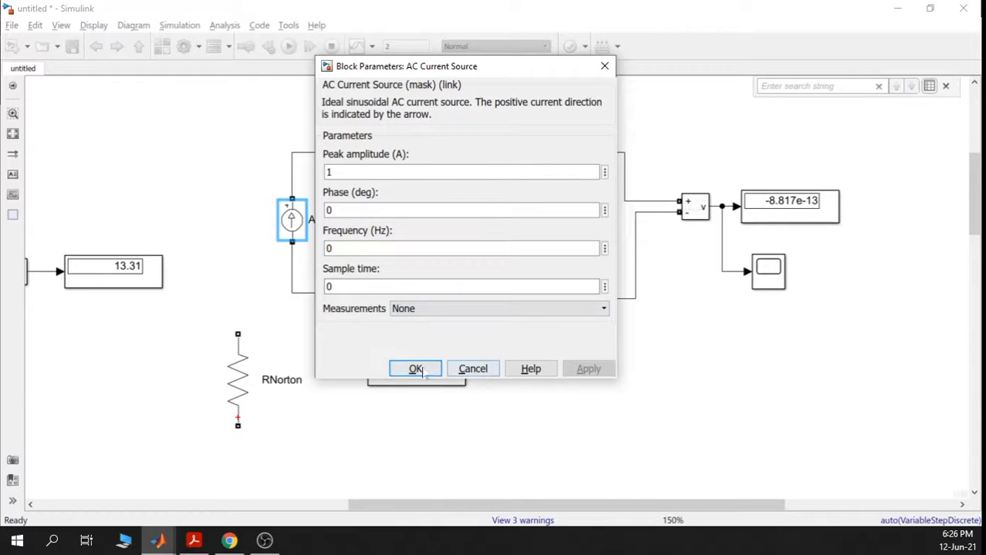
{"action": "left_click", "coordinate": [415, 368]}
Rerun the simulation with the zero-frequency source and check the voltage trace in the Scope
{"action": "left_click", "coordinate": [289, 46]}
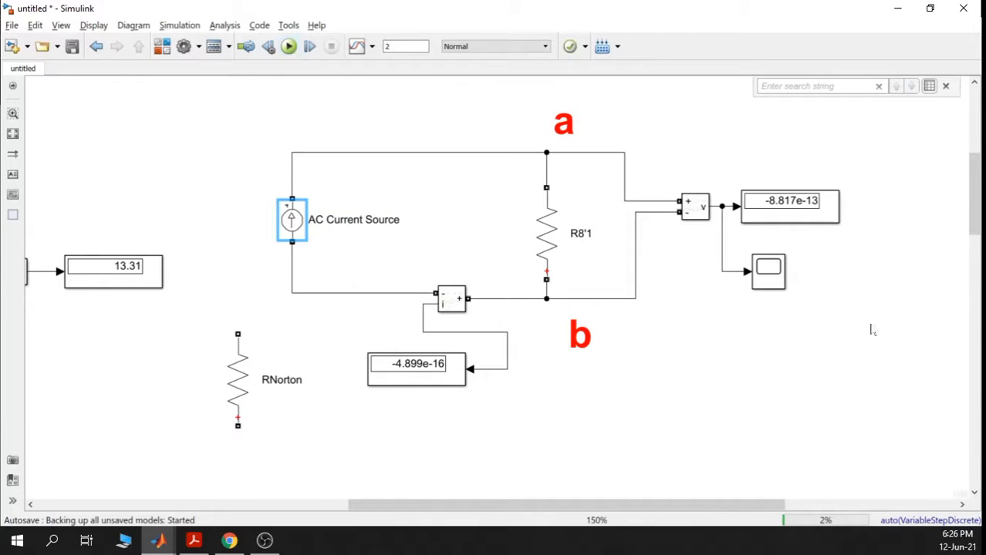
{"action": "double_click", "coordinate": [768, 274]}
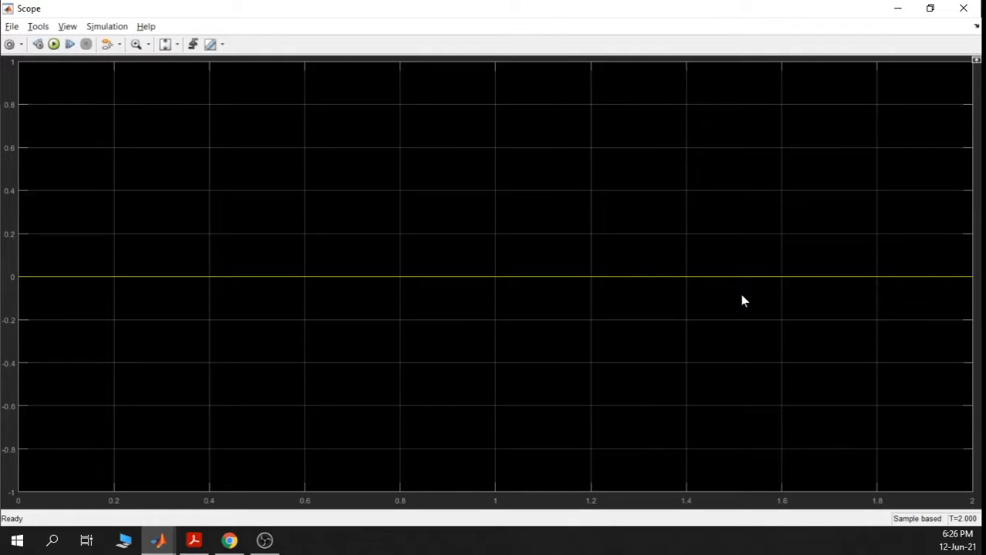
{"action": "left_click", "coordinate": [964, 9]}
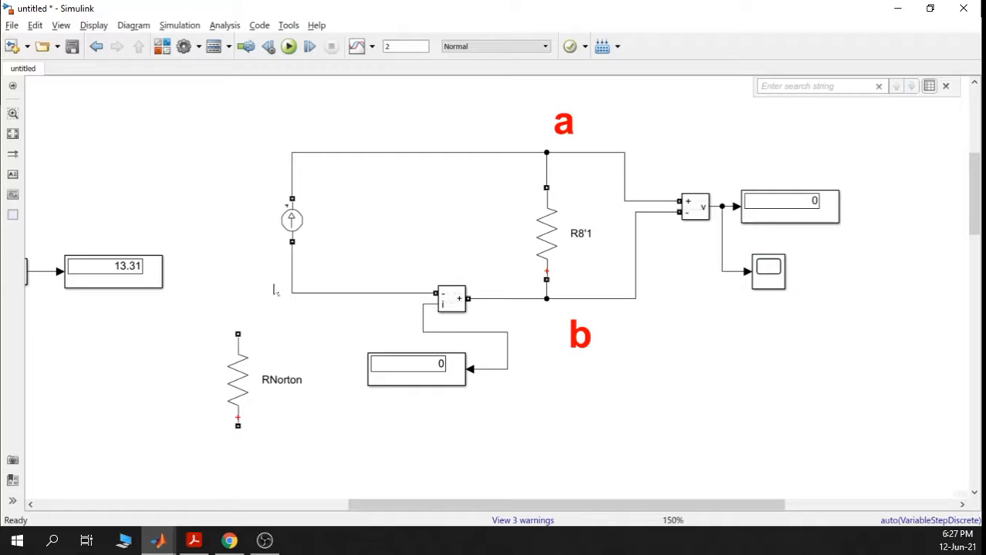
Replace the AC Current Source with a Controlled Current Source from the Electrical Sources library, joining its + and - terminals to the loop wires
{"action": "left_click", "coordinate": [285, 224]}
{"action": "key", "text": "Delete"}
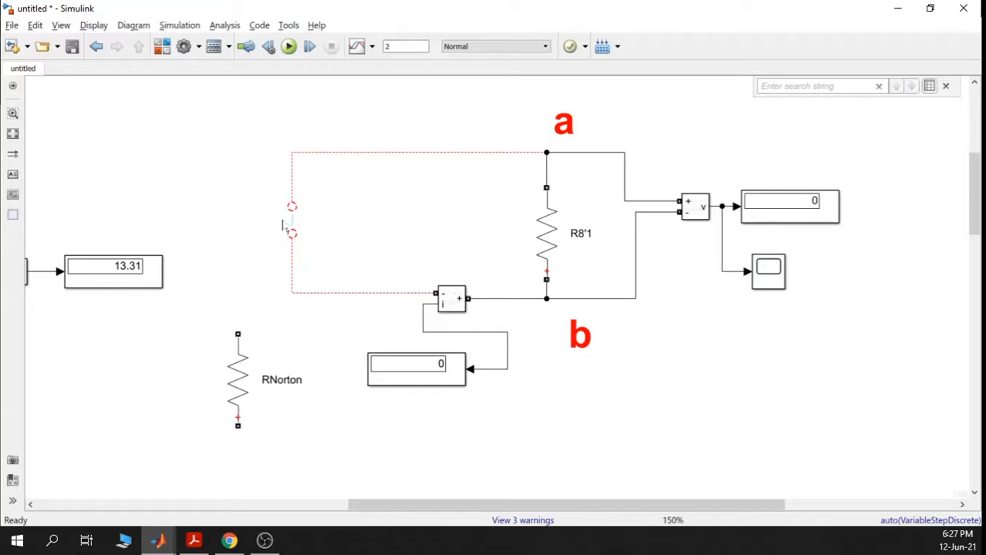
{"action": "left_click", "coordinate": [163, 46]}
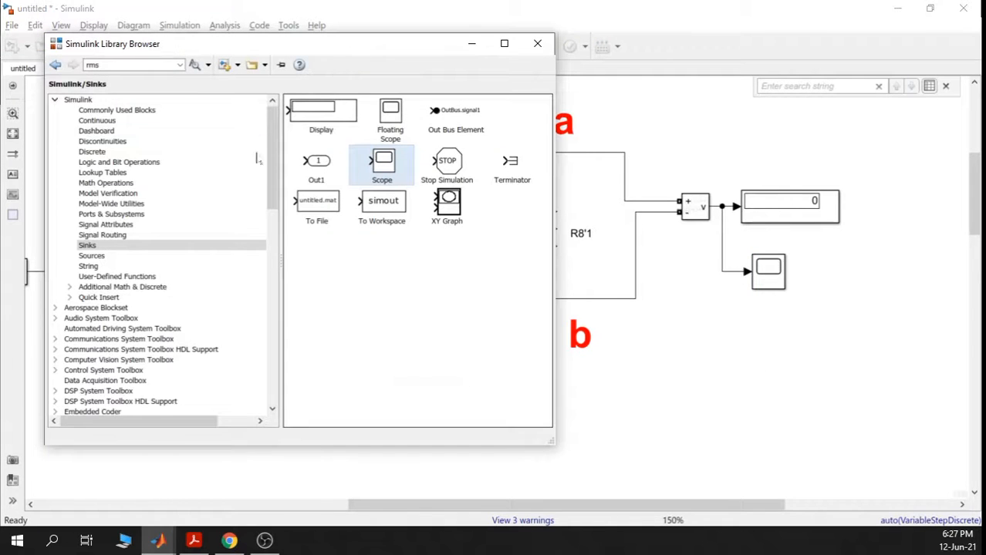
{"action": "scroll", "coordinate": [245, 248], "scroll_direction": "down", "scroll_amount": 3}
{"action": "scroll", "coordinate": [246, 249], "scroll_direction": "down", "scroll_amount": 15}
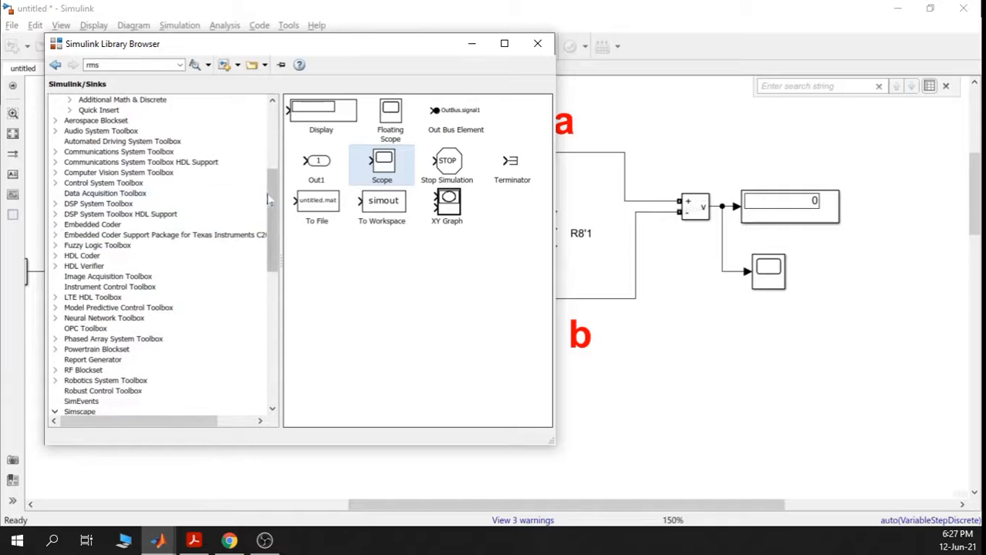
{"action": "scroll", "coordinate": [277, 347], "scroll_direction": "up", "scroll_amount": 4}
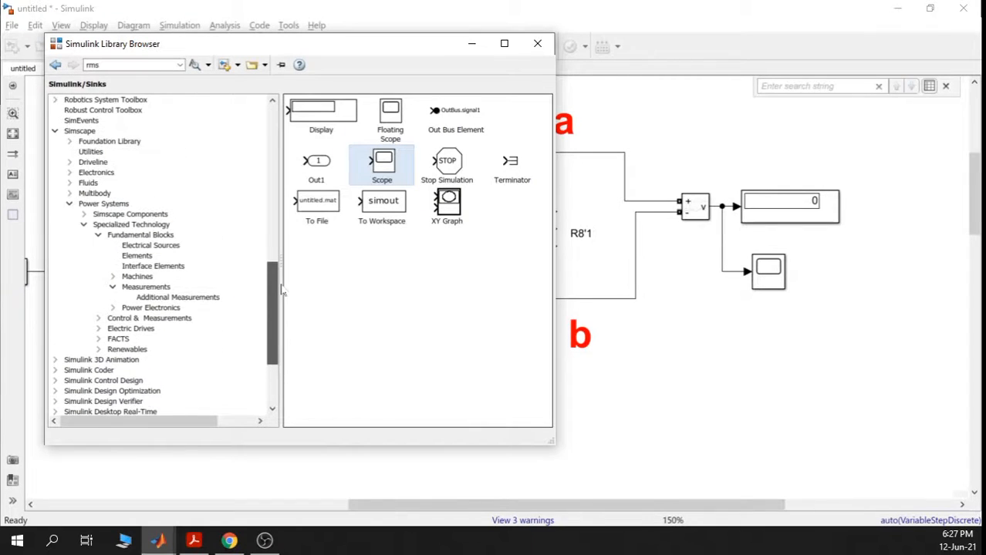
{"action": "left_click", "coordinate": [148, 245]}
{"action": "left_click", "coordinate": [327, 174]}
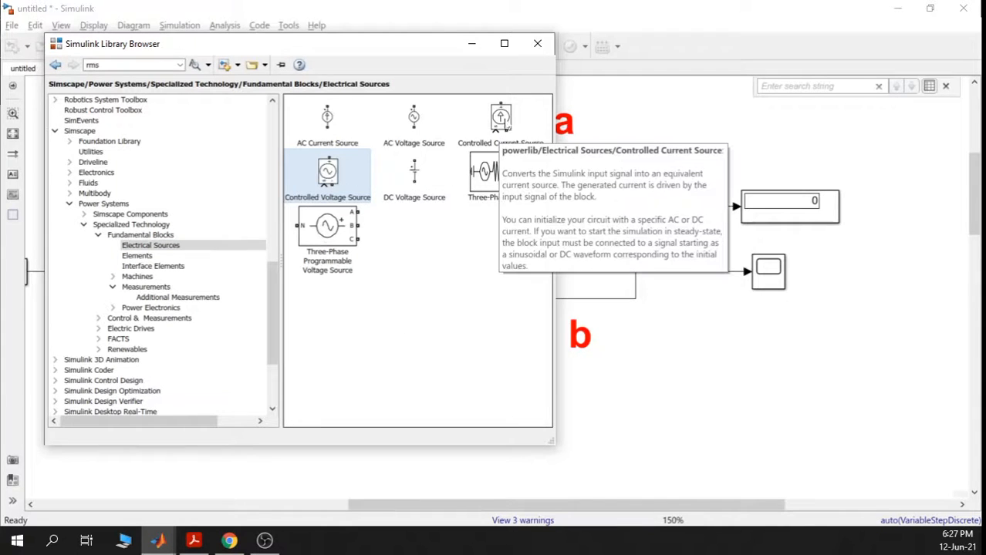
{"action": "left_click", "coordinate": [479, 288]}
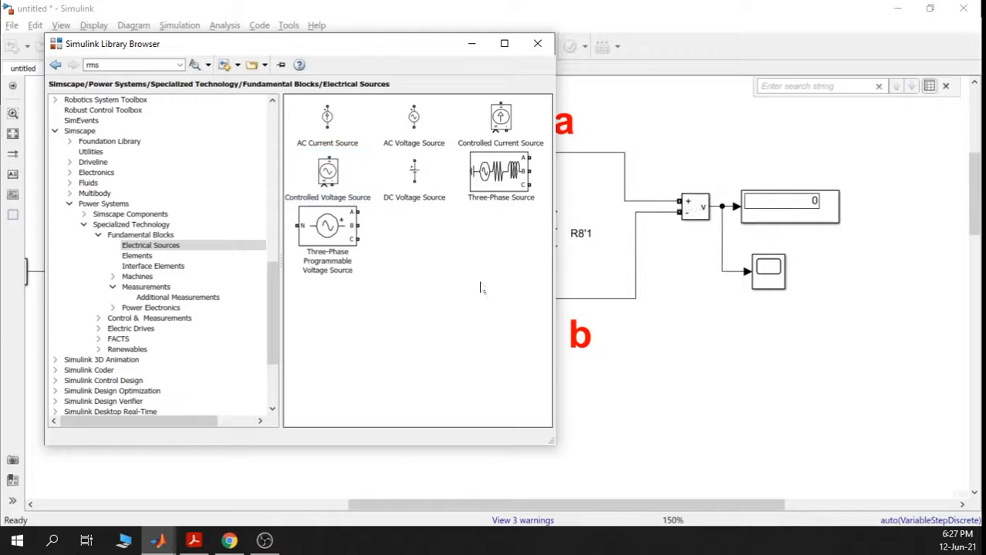
{"action": "left_click_drag", "start_coordinate": [505, 122], "coordinate": [299, 218]}
{"action": "left_click", "coordinate": [334, 215]}
{"action": "left_click", "coordinate": [393, 176]}
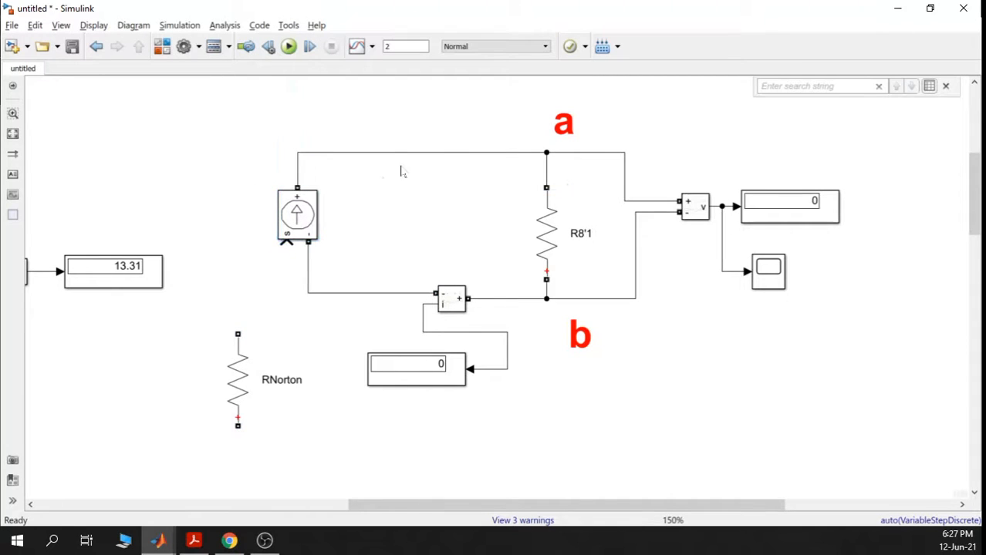
Open the Controlled Current Source help page and read how the block's input signal drives the current
{"action": "left_click", "coordinate": [303, 212]}
{"action": "right_click", "coordinate": [299, 222]}
{"action": "left_click", "coordinate": [561, 395]}
{"action": "left_click", "coordinate": [287, 240]}
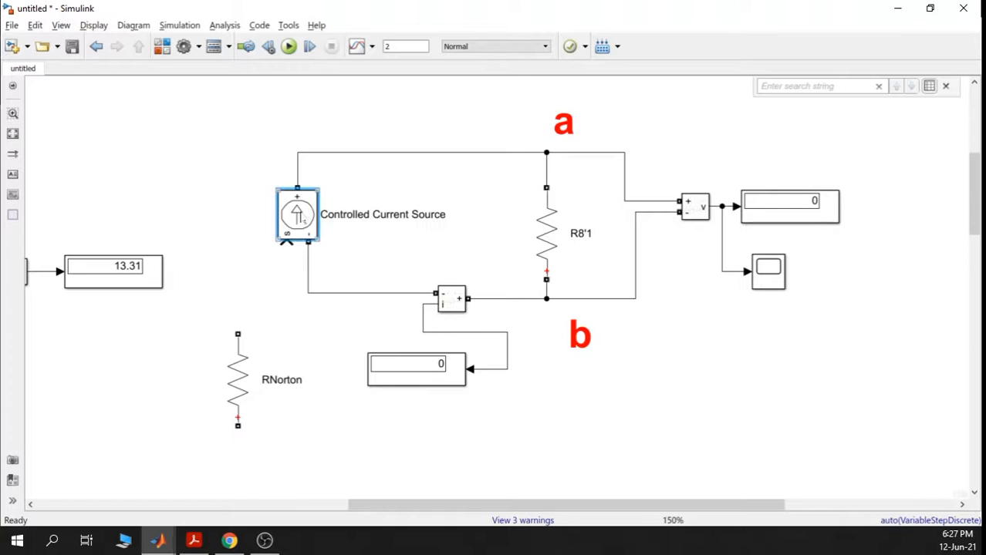
{"action": "right_click", "coordinate": [302, 219]}
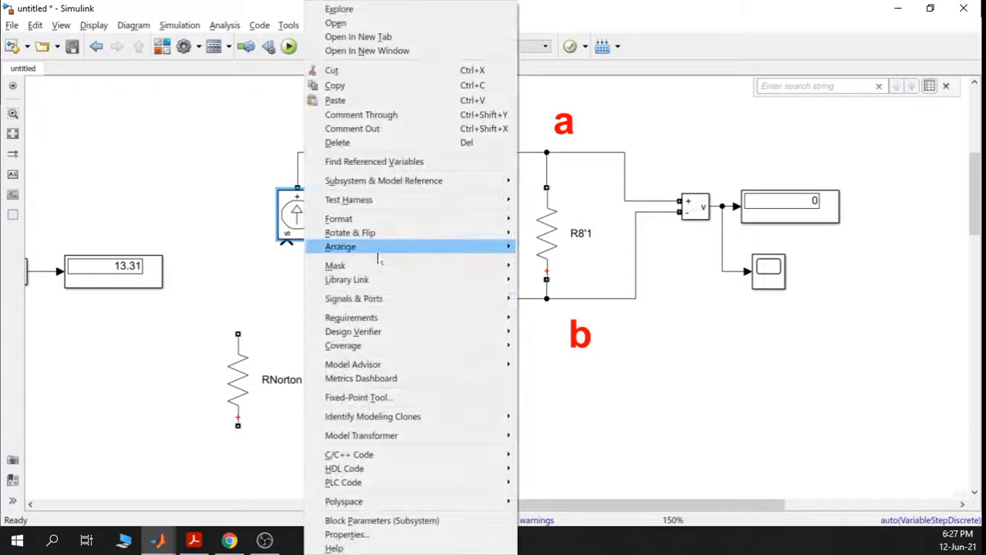
{"action": "left_click", "coordinate": [404, 548]}
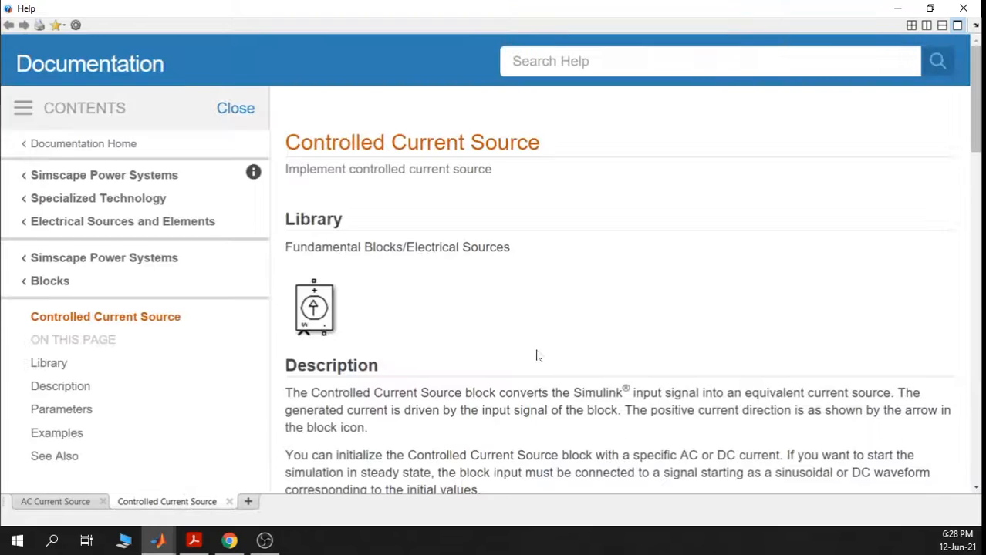
{"action": "scroll", "coordinate": [494, 328], "scroll_direction": "down", "scroll_amount": 6}
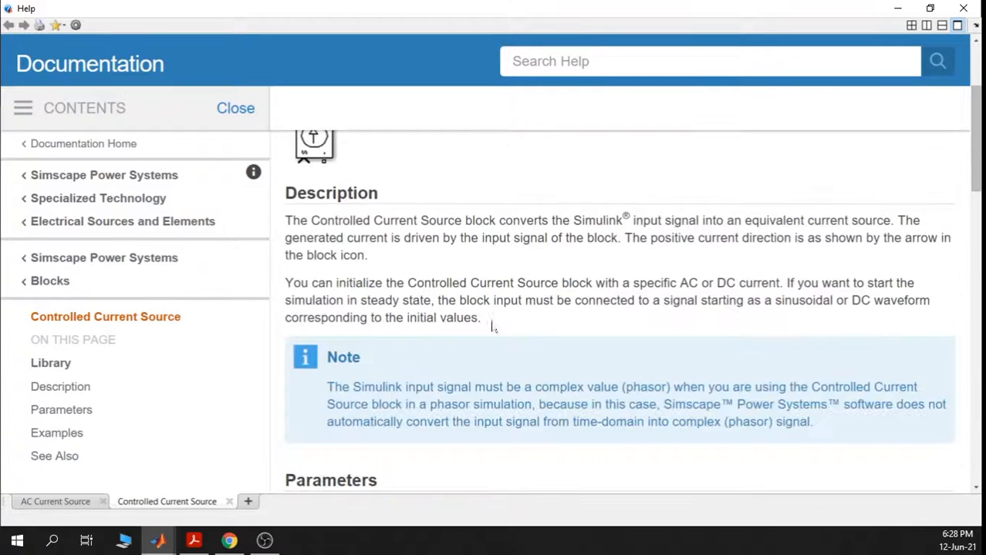
{"action": "scroll", "coordinate": [494, 327], "scroll_direction": "down", "scroll_amount": 10}
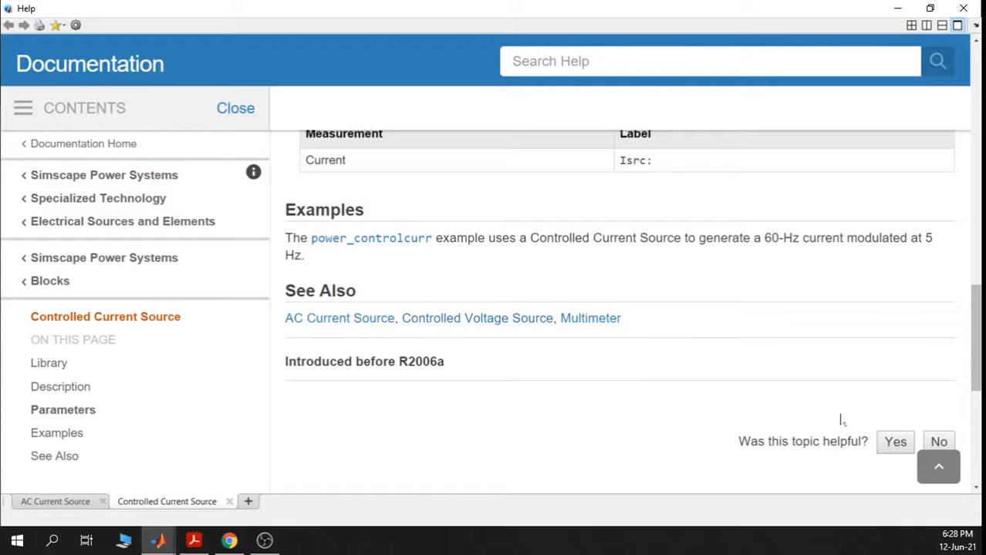
{"action": "left_click_drag", "start_coordinate": [977, 340], "coordinate": [975, 150]}
{"action": "left_click_drag", "start_coordinate": [285, 333], "coordinate": [676, 314]}
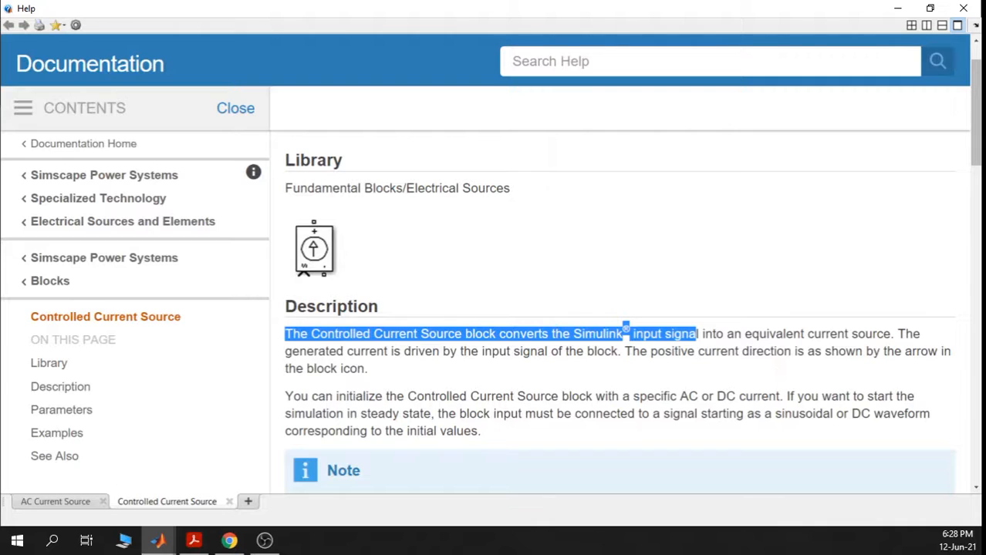
Read how the Controlled Current Source converts its input signal into an equivalent current source, and return to the model
{"action": "left_click", "coordinate": [776, 351]}
{"action": "left_click_drag", "start_coordinate": [699, 333], "coordinate": [884, 333]}
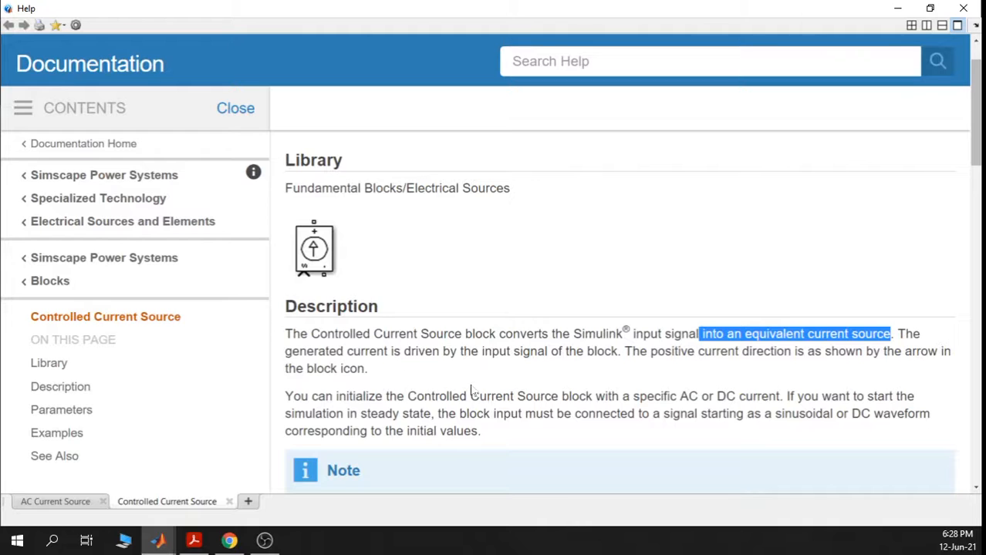
{"action": "left_click", "coordinate": [897, 7]}
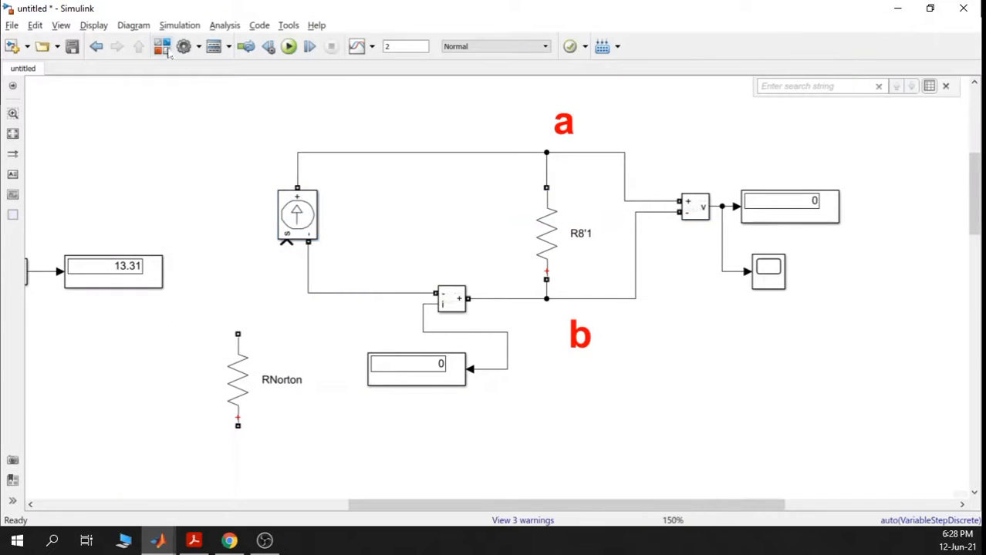
Add a Constant block from the Simulink Sources library and connect it to the Controlled Current Source's s input
{"action": "left_click", "coordinate": [161, 46]}
{"action": "left_click_drag", "start_coordinate": [273, 282], "coordinate": [272, 81]}
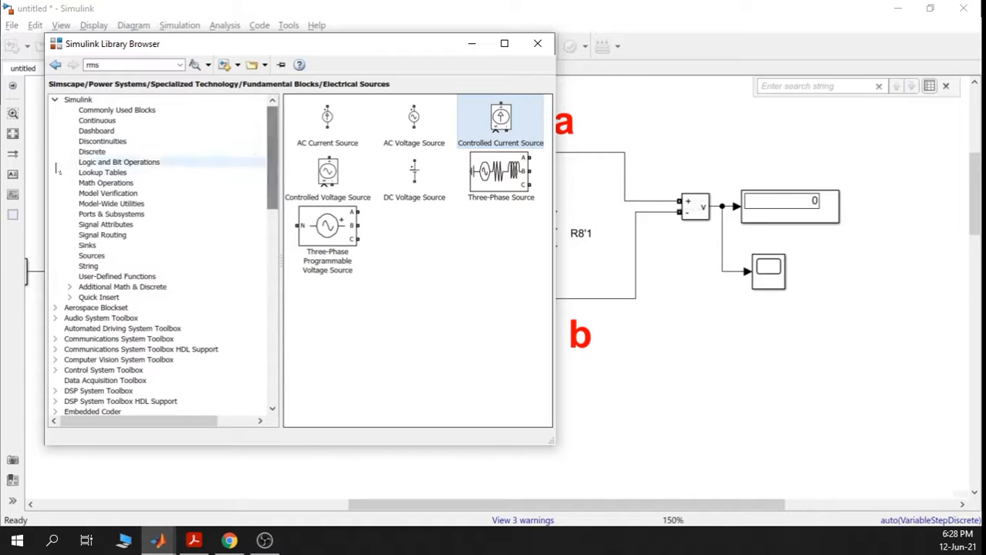
{"action": "left_click", "coordinate": [93, 256]}
{"action": "left_click_drag", "start_coordinate": [407, 162], "coordinate": [673, 451]}
{"action": "left_click_drag", "start_coordinate": [330, 338], "coordinate": [286, 202]}
{"action": "left_click", "coordinate": [275, 245]}
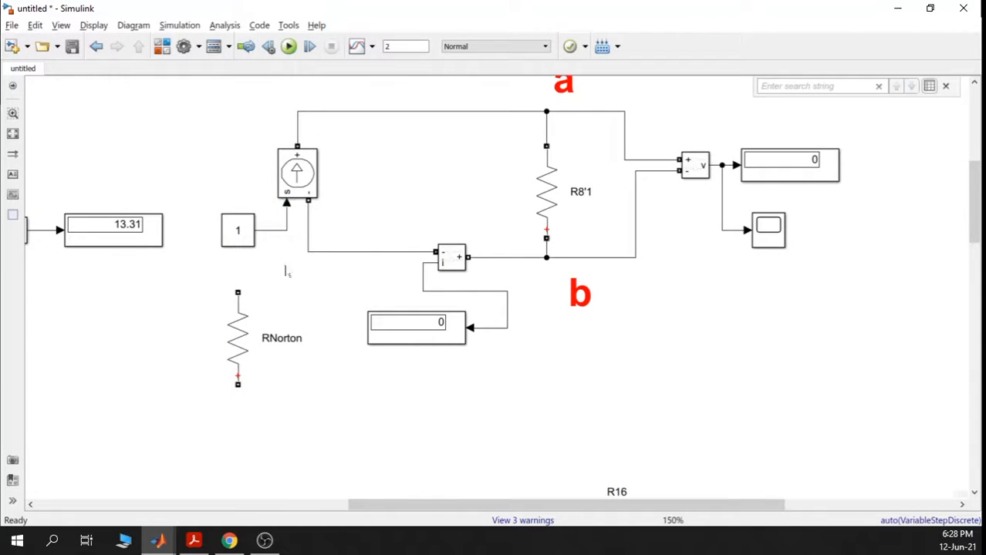
Check load resistor R8 between a and b in the Experimento #1 circuit of Laboratorio4.pdf
{"action": "left_click", "coordinate": [229, 232]}
{"action": "left_click", "coordinate": [311, 165]}
{"action": "left_click", "coordinate": [551, 192]}
{"action": "left_click", "coordinate": [472, 284]}
{"action": "left_click", "coordinate": [196, 543]}
{"action": "scroll", "coordinate": [468, 364], "scroll_direction": "down", "scroll_amount": 1}
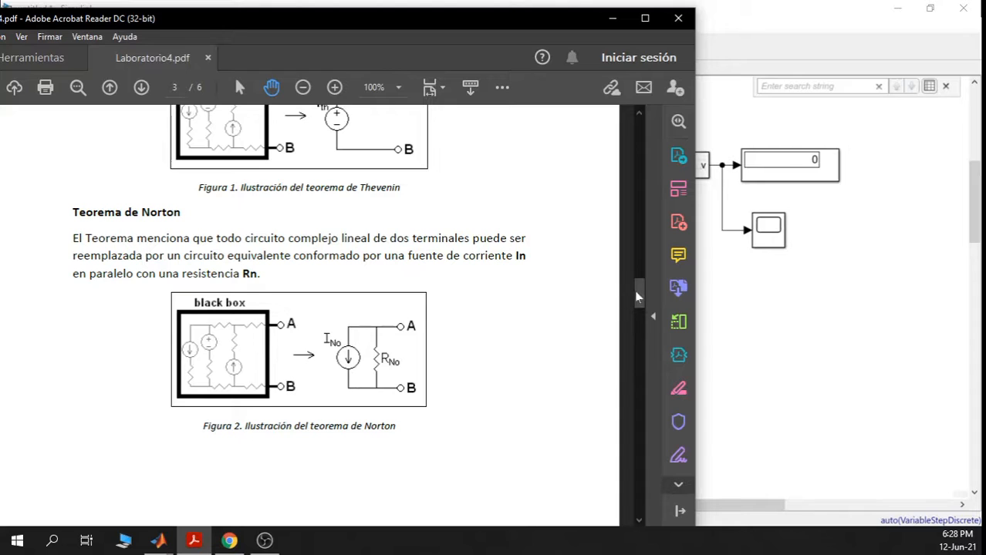
{"action": "scroll", "coordinate": [571, 340], "scroll_direction": "down", "scroll_amount": 10}
{"action": "scroll", "coordinate": [607, 341], "scroll_direction": "up", "scroll_amount": 3}
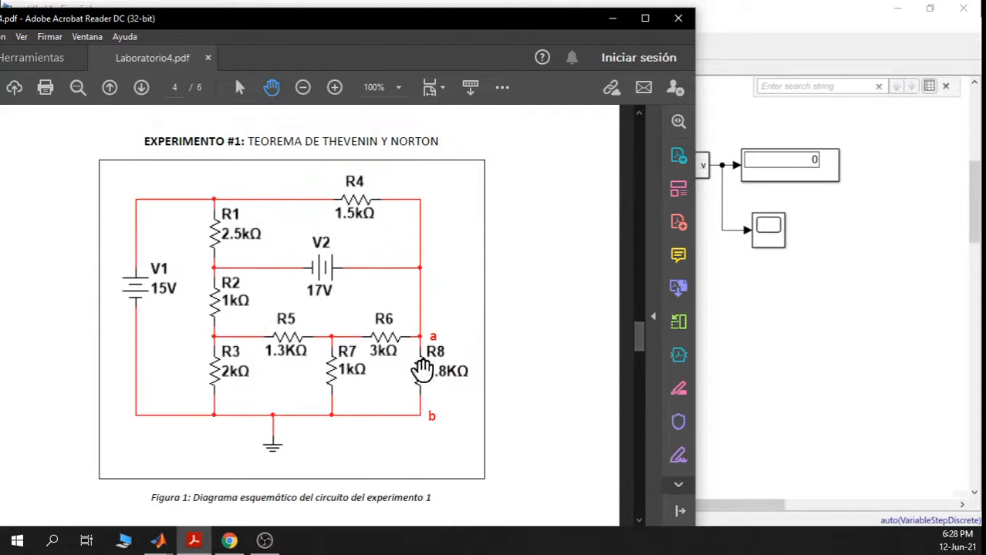
{"action": "left_click", "coordinate": [611, 18]}
Run the simulation with the constant input 1 driving the current source and load R8'1
{"action": "left_click", "coordinate": [546, 176]}
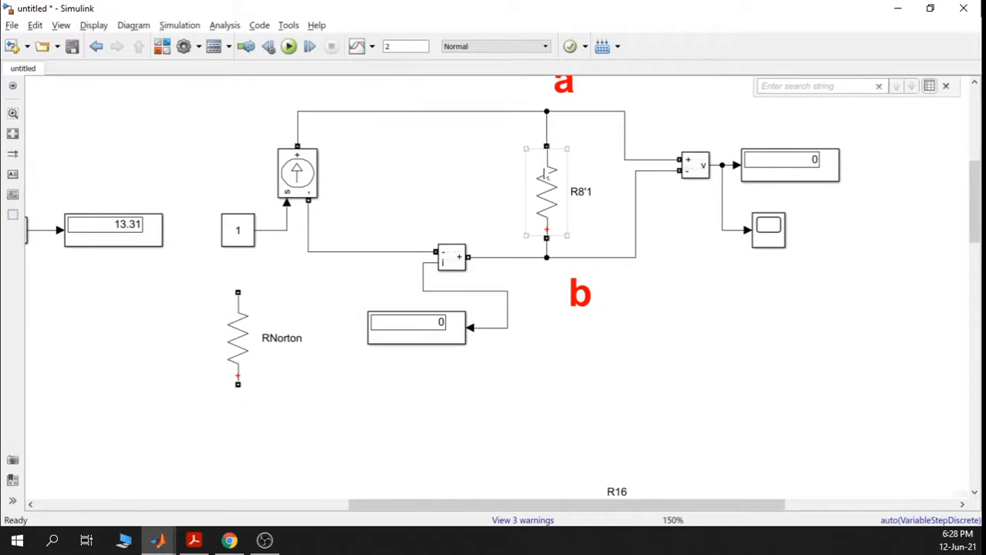
{"action": "left_click", "coordinate": [782, 173]}
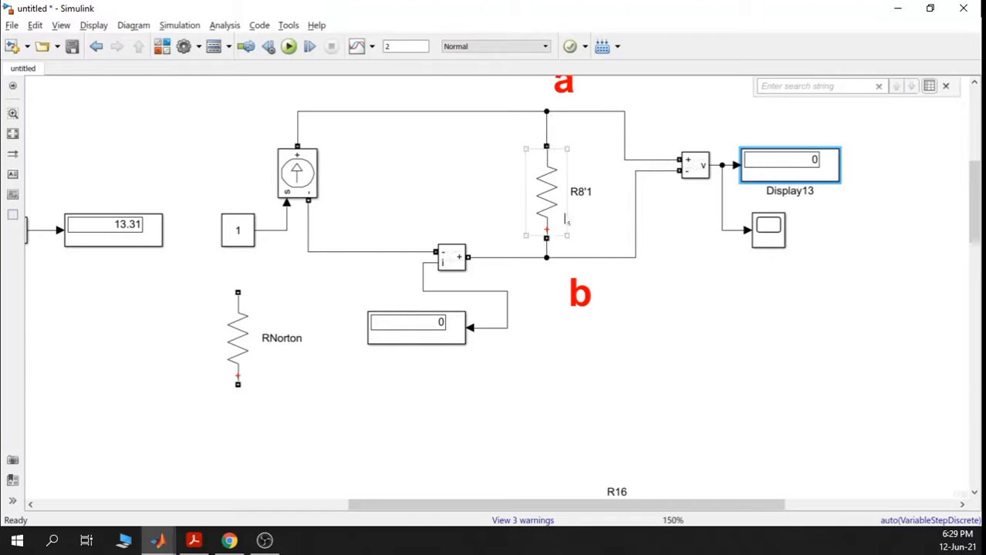
{"action": "left_click", "coordinate": [549, 176]}
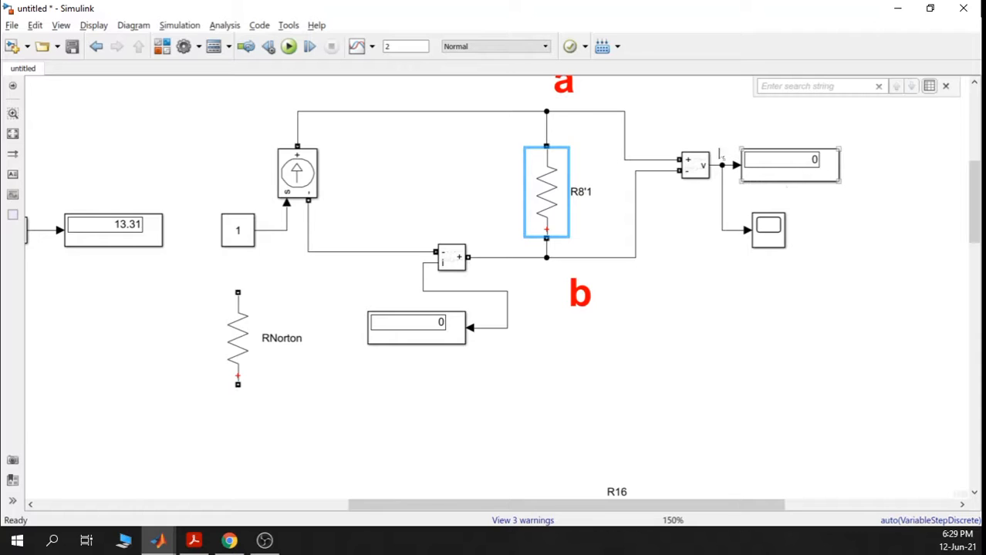
{"action": "left_click", "coordinate": [289, 46]}
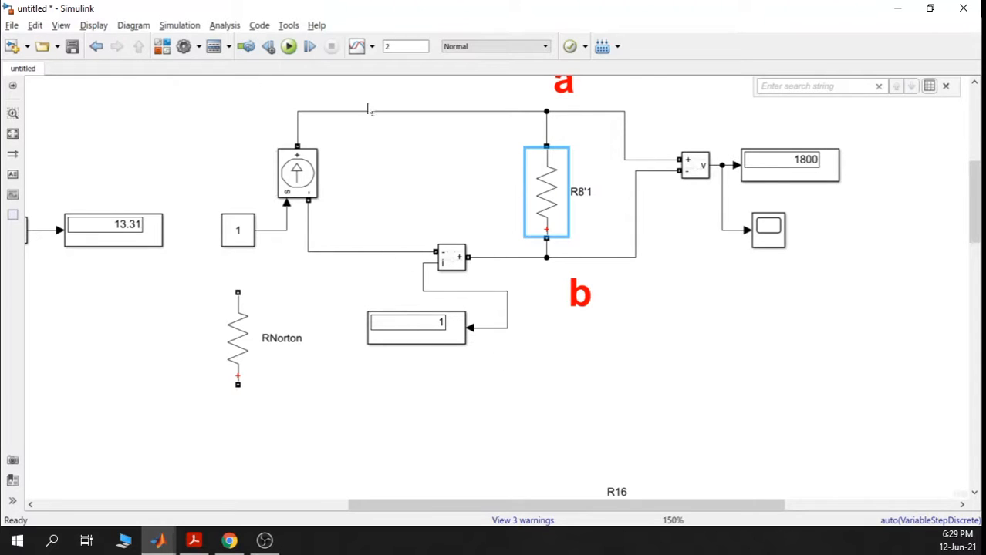
Move RNorton into the loop, between the Controlled Current Source and load R8'1
{"action": "scroll", "coordinate": [709, 346], "scroll_direction": "down", "scroll_amount": 1}
{"action": "left_click_drag", "start_coordinate": [706, 300], "coordinate": [703, 326]}
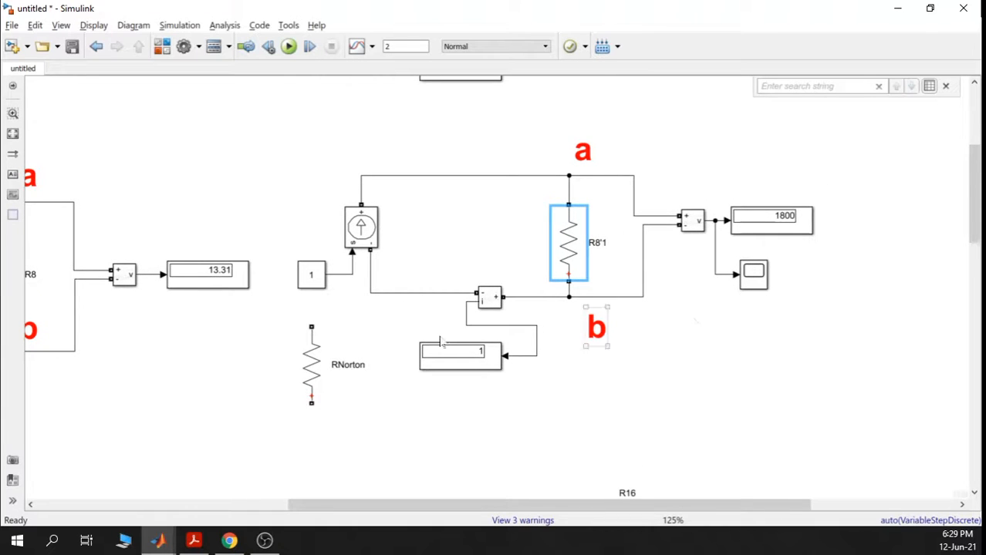
{"action": "left_click_drag", "start_coordinate": [320, 363], "coordinate": [437, 229]}
{"action": "left_click", "coordinate": [532, 209]}
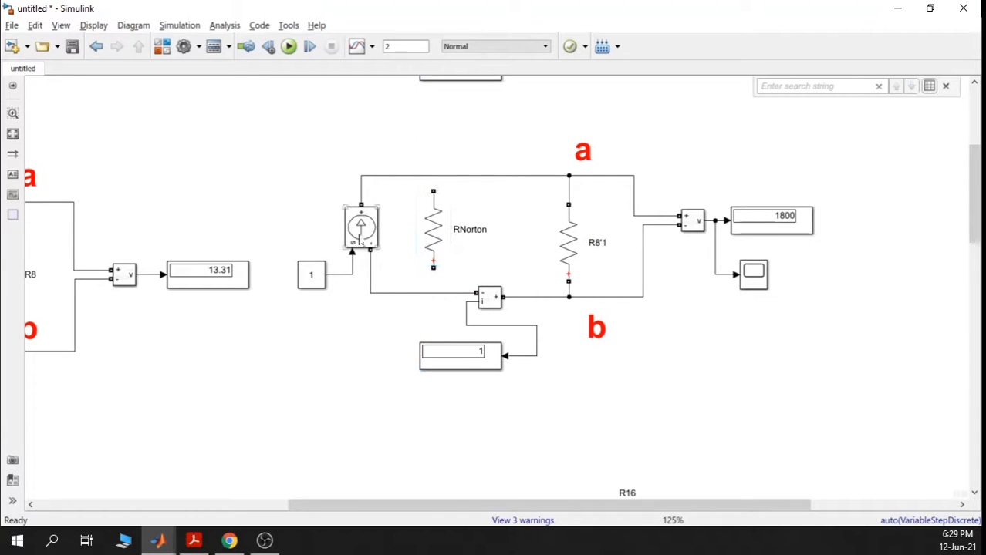
Examine the load's voltage trace in the Scope for the constant-driven source
{"action": "left_click", "coordinate": [361, 225]}
{"action": "left_click", "coordinate": [766, 285]}
{"action": "double_click", "coordinate": [752, 272]}
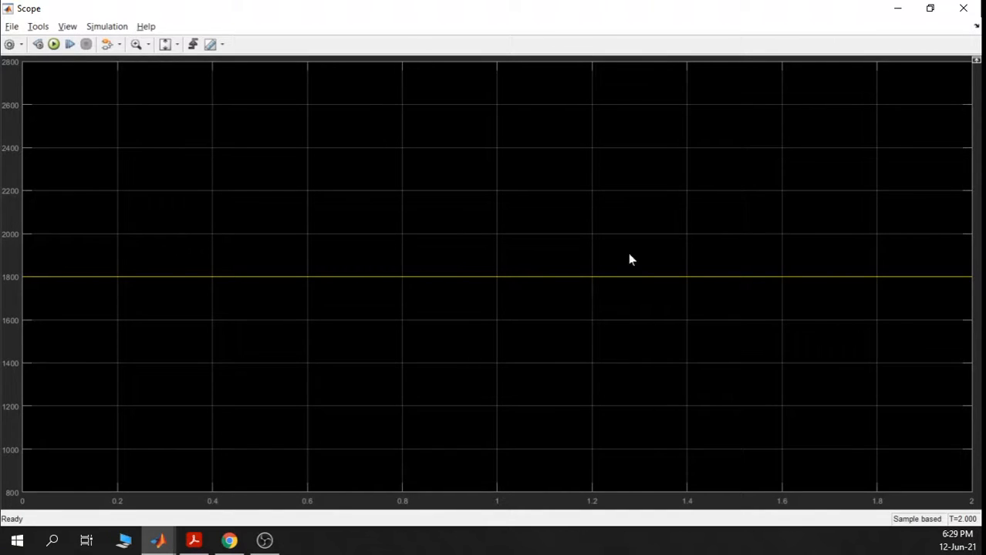
{"action": "left_click", "coordinate": [902, 9]}
Detach the Scope from the voltage measurement and connect it to the current measurement's output wire
{"action": "left_click", "coordinate": [717, 248]}
{"action": "key", "text": "Delete"}
{"action": "mouse_move", "coordinate": [742, 259]}
{"action": "left_mouse_down"}
{"action": "mouse_move", "coordinate": [680, 320]}
{"action": "mouse_move", "coordinate": [566, 372]}
{"action": "mouse_move", "coordinate": [535, 357]}
{"action": "left_mouse_up"}
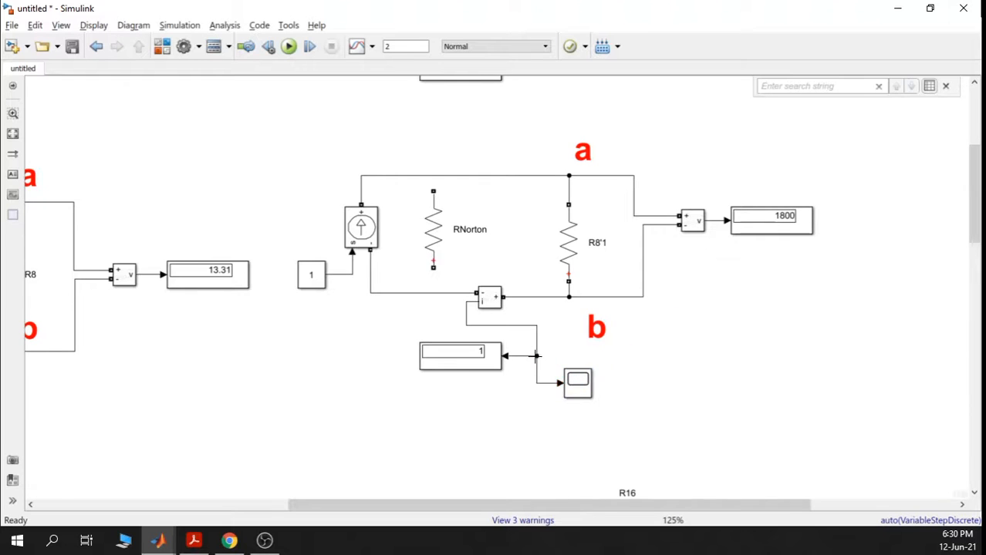
Rerun the simulation and examine the loop's current trace in the Scope
{"action": "left_click", "coordinate": [288, 46]}
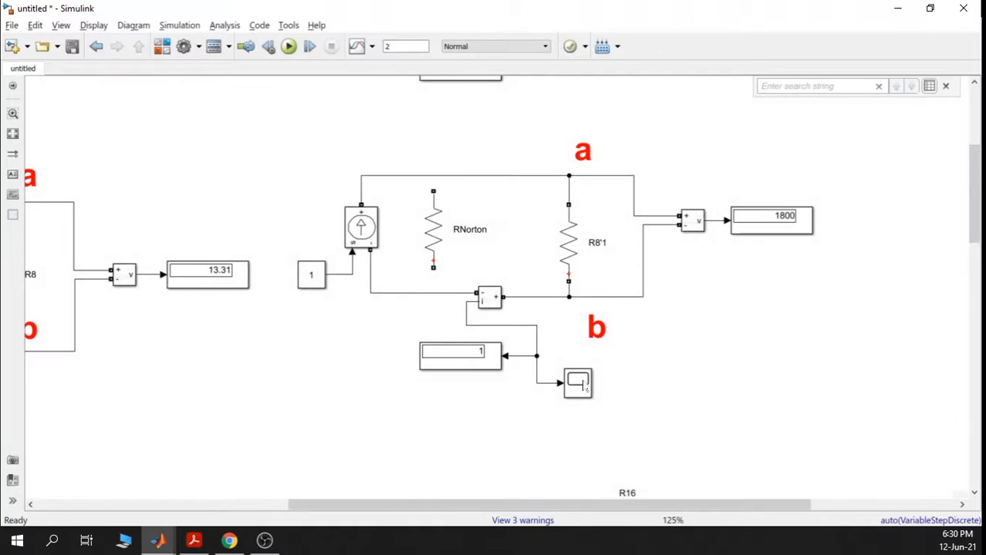
{"action": "left_click", "coordinate": [578, 383]}
{"action": "double_click", "coordinate": [585, 389]}
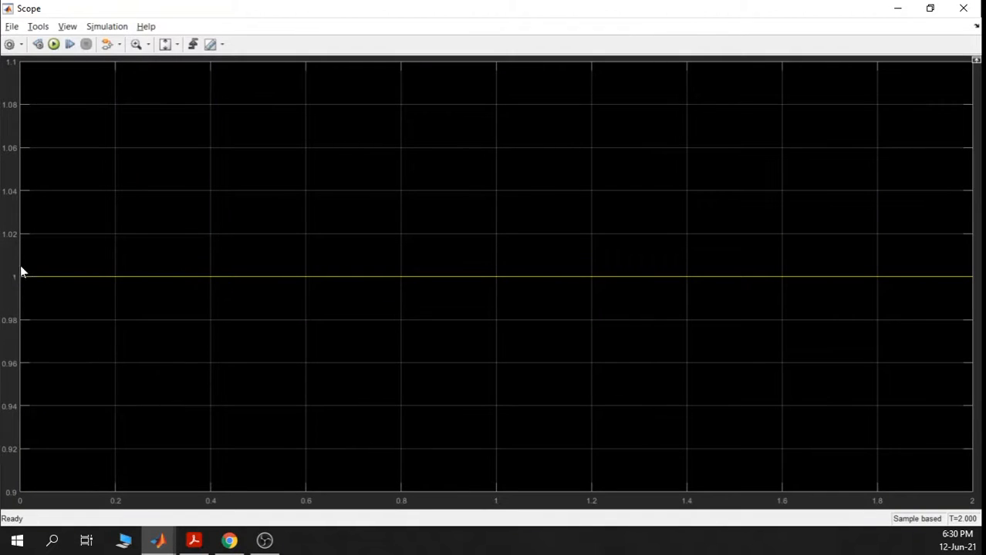
{"action": "left_click", "coordinate": [963, 8]}
{"action": "left_click", "coordinate": [698, 367]}
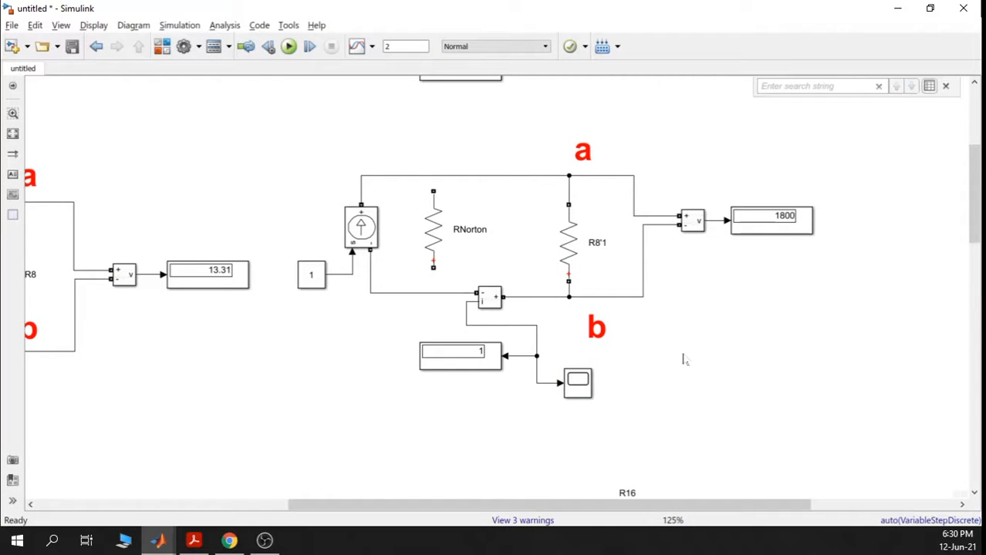
Connect RNorton's two terminals to the upper and lower loop wires, in parallel with the current source
{"action": "left_click_drag", "start_coordinate": [642, 260], "coordinate": [636, 263]}
{"action": "left_click", "coordinate": [681, 279]}
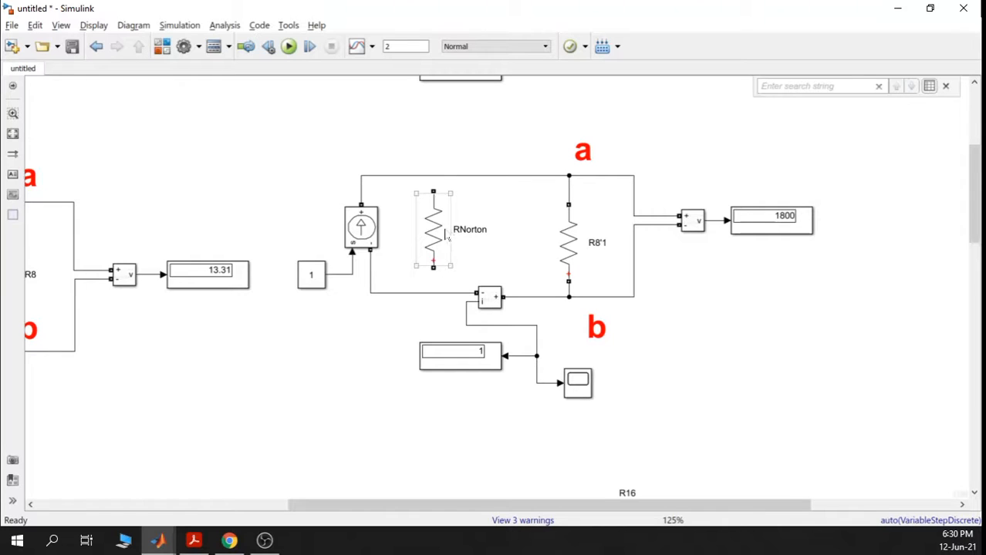
{"action": "left_click_drag", "start_coordinate": [433, 191], "coordinate": [433, 176]}
{"action": "left_click_drag", "start_coordinate": [433, 267], "coordinate": [434, 292]}
Check the resistance entered in RNorton's block parameters, leaving the dialog without changes
{"action": "double_click", "coordinate": [437, 226]}
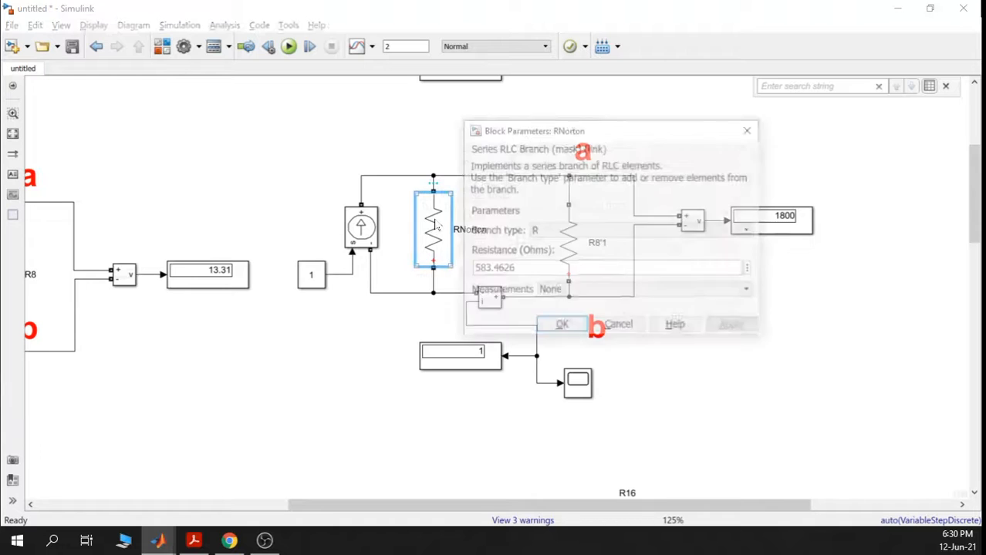
{"action": "double_click", "coordinate": [491, 267]}
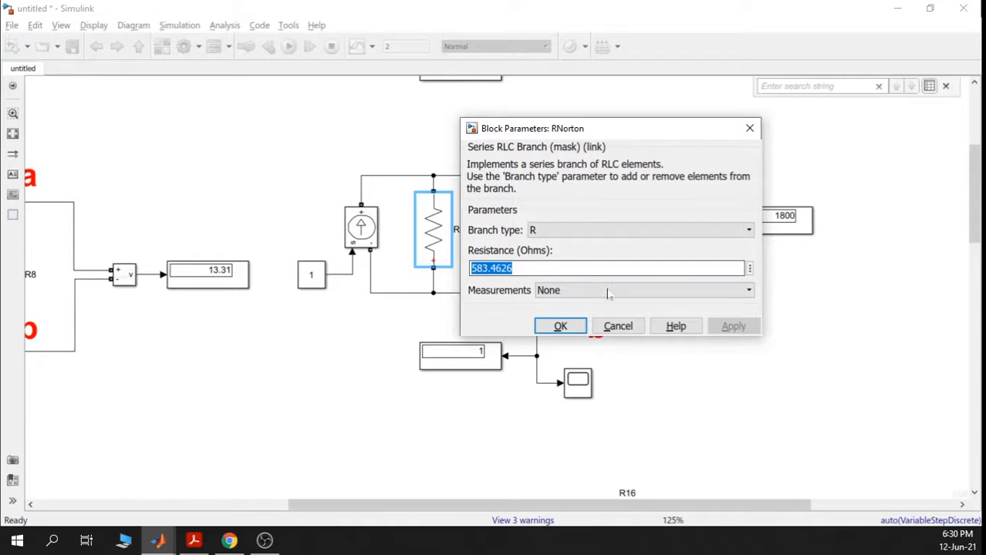
{"action": "left_click", "coordinate": [562, 327]}
Examine the Resistencia Equivalente display of the Ohmetro block and the circuit with short-circuited sources it measures
{"action": "scroll", "coordinate": [693, 367], "scroll_direction": "down", "scroll_amount": 2}
{"action": "left_click_drag", "start_coordinate": [702, 402], "coordinate": [620, 246]}
{"action": "left_click_drag", "start_coordinate": [716, 375], "coordinate": [601, 215]}
{"action": "scroll", "coordinate": [802, 323], "scroll_direction": "up", "scroll_amount": 3}
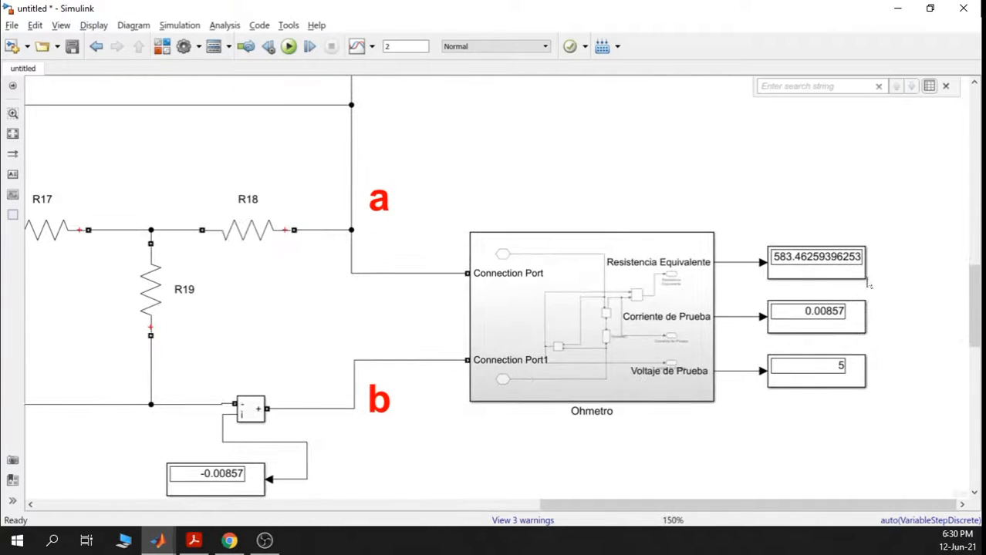
{"action": "scroll", "coordinate": [789, 266], "scroll_direction": "down", "scroll_amount": 3}
{"action": "left_click_drag", "start_coordinate": [821, 187], "coordinate": [782, 204]}
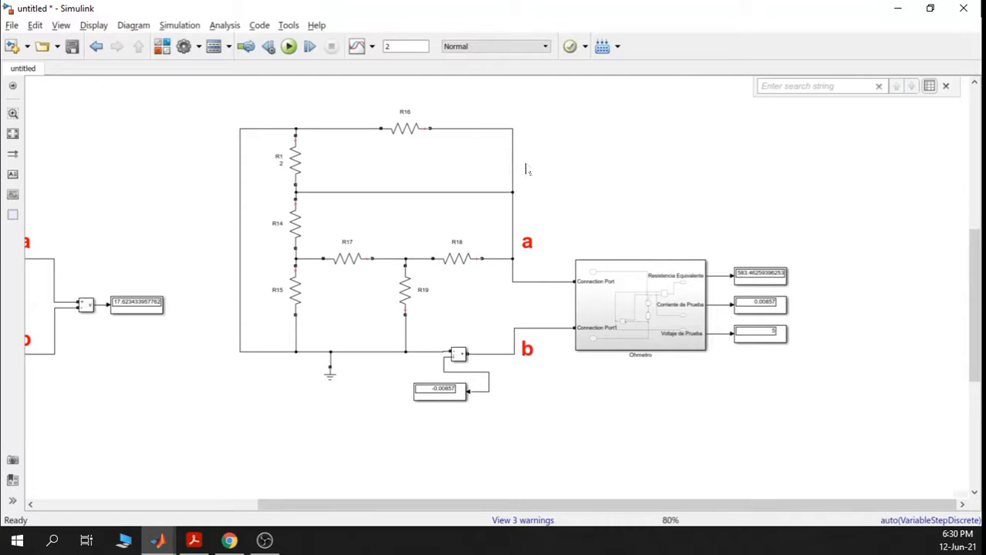
{"action": "left_click_drag", "start_coordinate": [258, 154], "coordinate": [515, 336]}
{"action": "left_click_drag", "start_coordinate": [492, 175], "coordinate": [502, 234]}
{"action": "left_click_drag", "start_coordinate": [752, 420], "coordinate": [345, 203]}
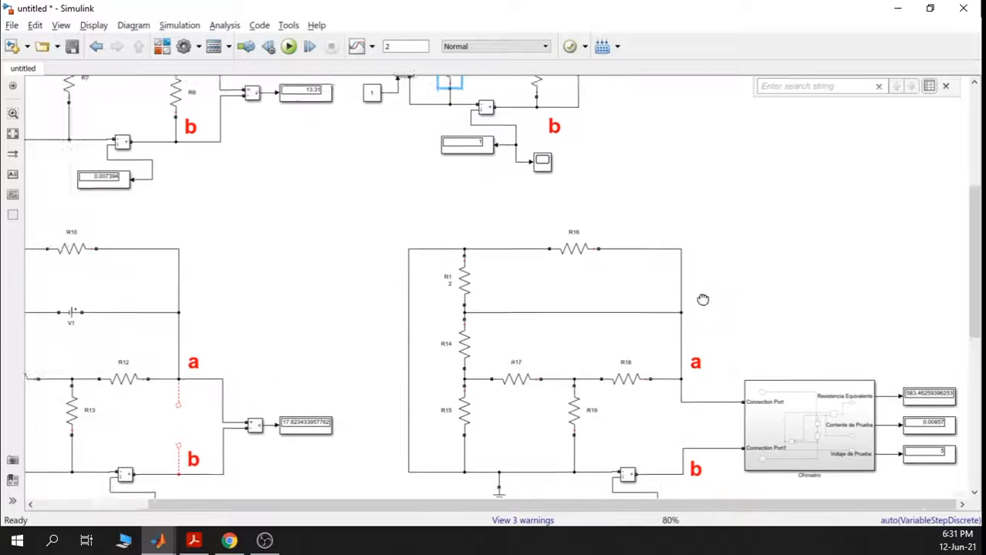
{"action": "scroll", "coordinate": [844, 370], "scroll_direction": "up", "scroll_amount": 7}
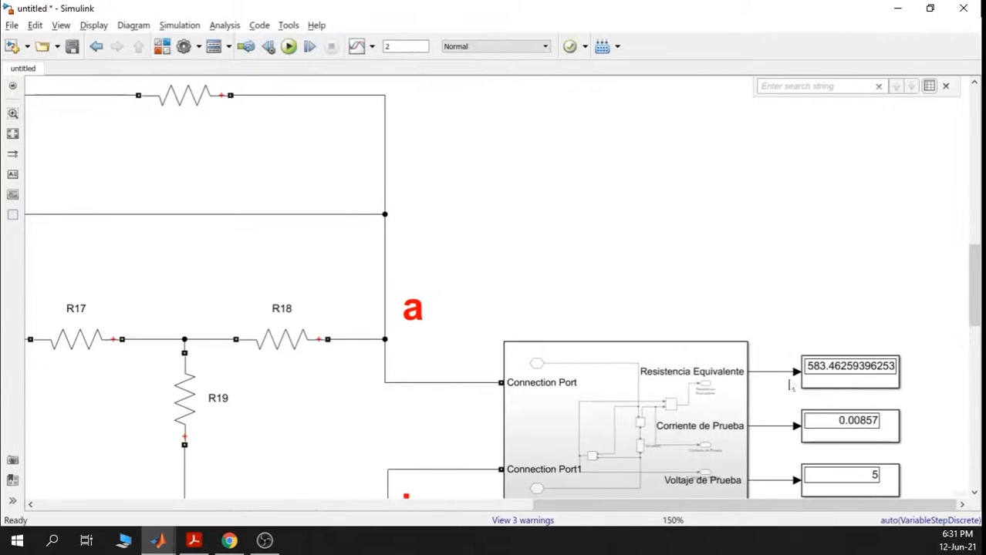
Return to the Norton circuit and compare RNorton's resistance parameter with the Ohmetro reading
{"action": "scroll", "coordinate": [844, 370], "scroll_direction": "down", "scroll_amount": 4}
{"action": "left_click_drag", "start_coordinate": [352, 125], "coordinate": [458, 233]}
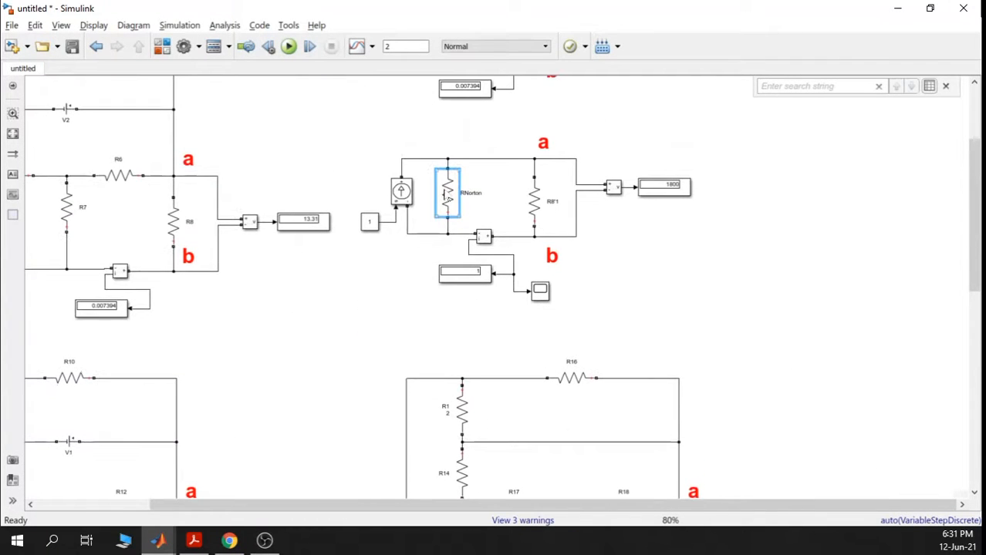
{"action": "double_click", "coordinate": [446, 199]}
{"action": "left_click", "coordinate": [568, 288]}
{"action": "scroll", "coordinate": [401, 207], "scroll_direction": "up", "scroll_amount": 2}
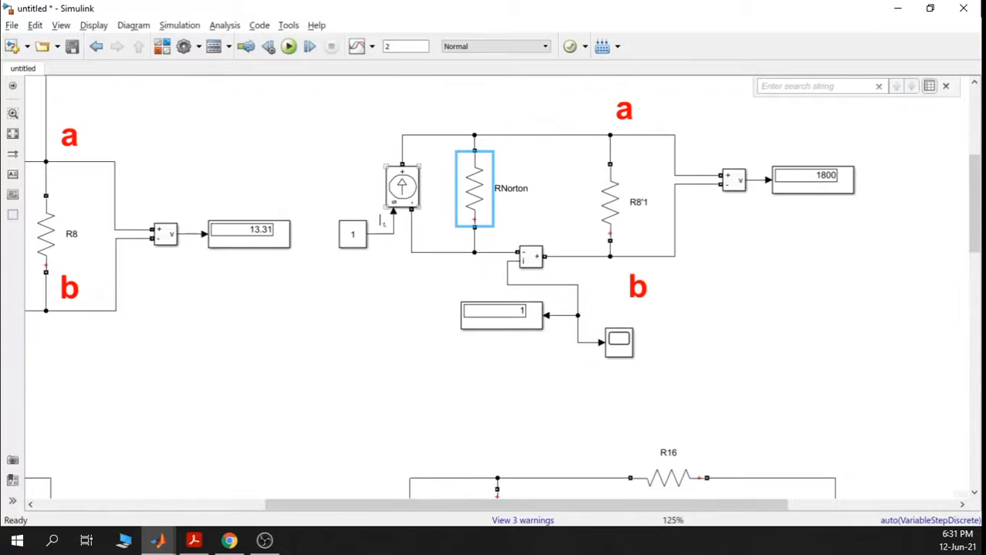
Read the short-circuit current display in the circuit with a and b shorted, then return to the Norton circuit's Constant block
{"action": "left_click", "coordinate": [354, 236]}
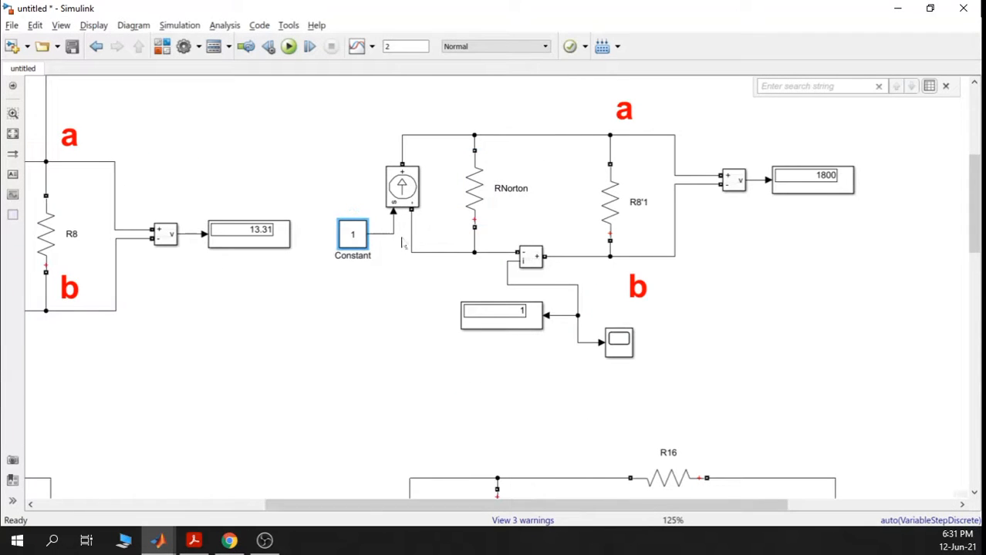
{"action": "scroll", "coordinate": [401, 238], "scroll_direction": "down", "scroll_amount": 4}
{"action": "left_click_drag", "start_coordinate": [421, 350], "coordinate": [376, 245]}
{"action": "left_click_drag", "start_coordinate": [367, 417], "coordinate": [297, 258]}
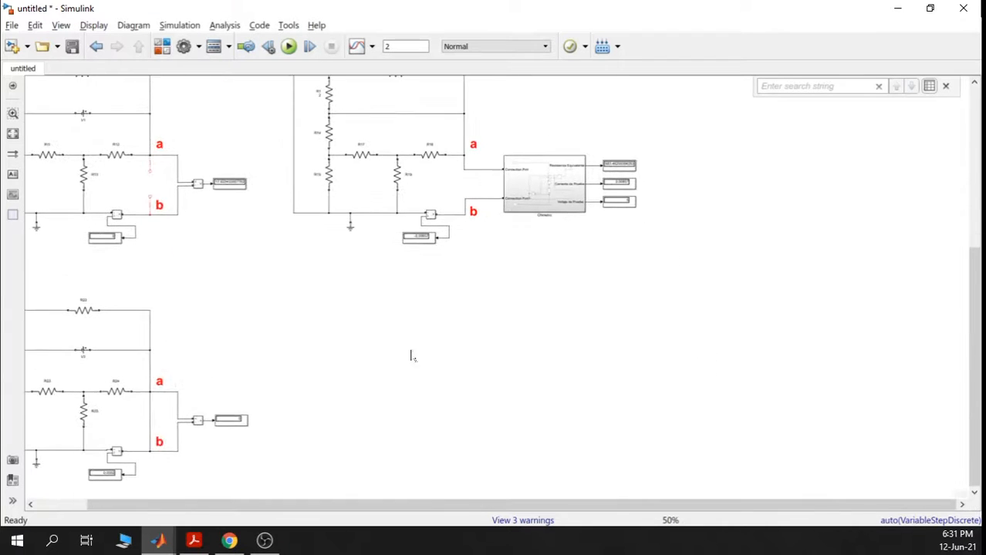
{"action": "left_click_drag", "start_coordinate": [327, 365], "coordinate": [597, 265]}
{"action": "left_click_drag", "start_coordinate": [422, 390], "coordinate": [410, 286]}
{"action": "scroll", "coordinate": [384, 289], "scroll_direction": "up", "scroll_amount": 3}
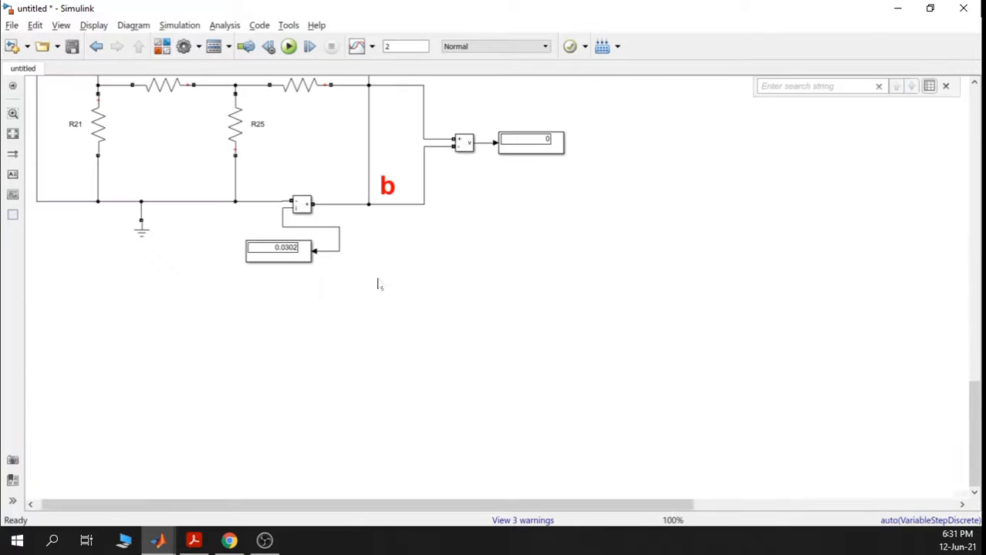
{"action": "left_click_drag", "start_coordinate": [322, 209], "coordinate": [365, 238]}
{"action": "scroll", "coordinate": [328, 284], "scroll_direction": "up", "scroll_amount": 3}
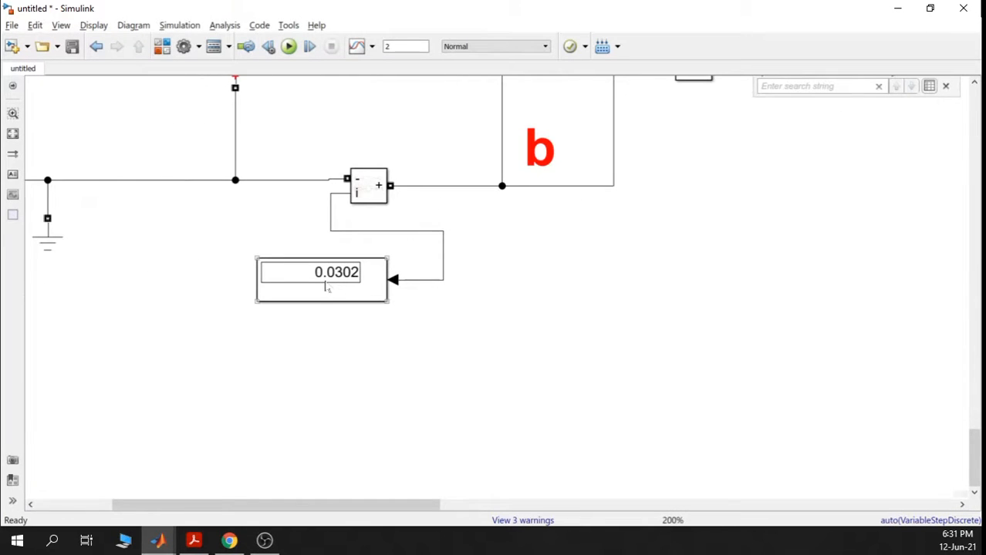
{"action": "scroll", "coordinate": [332, 284], "scroll_direction": "down", "scroll_amount": 3}
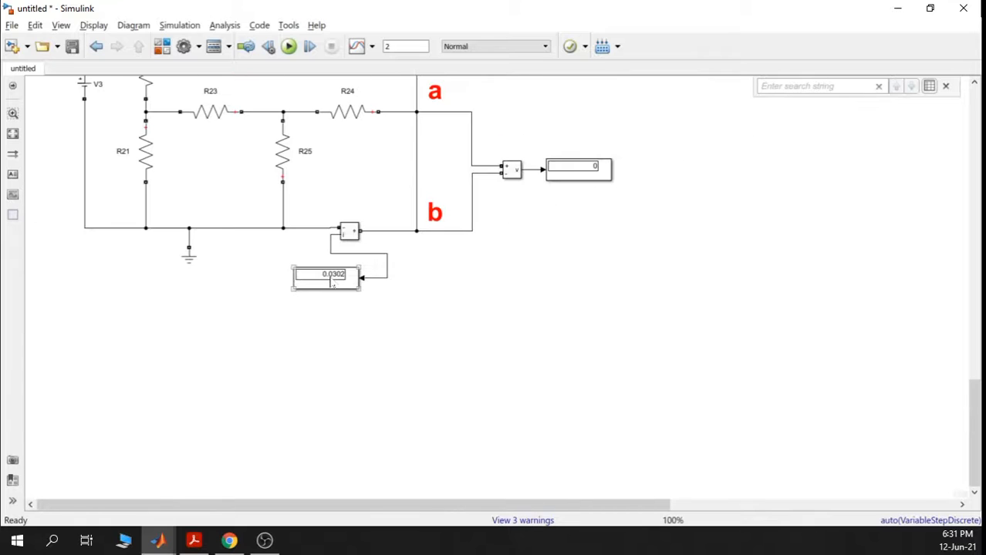
{"action": "scroll", "coordinate": [333, 285], "scroll_direction": "up", "scroll_amount": 2}
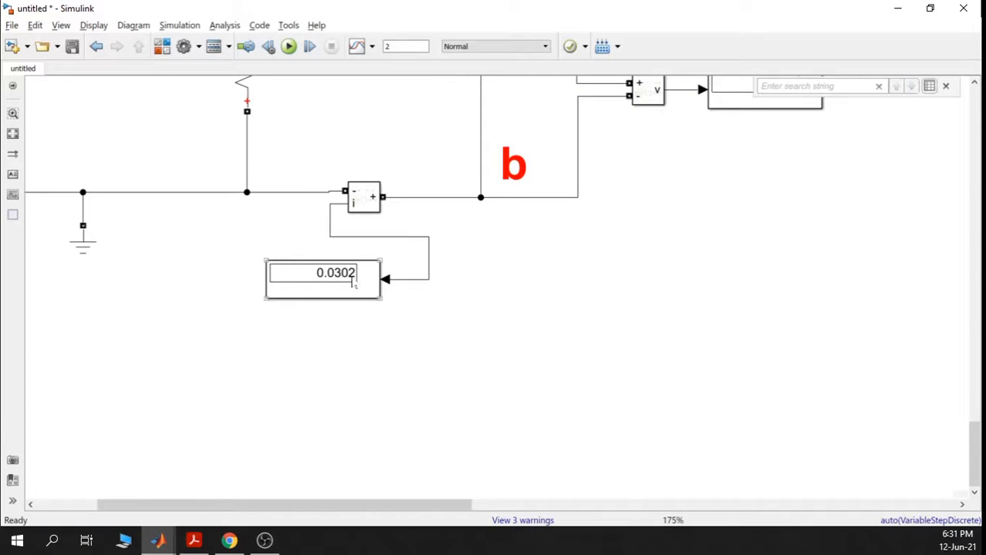
{"action": "scroll", "coordinate": [354, 283], "scroll_direction": "down", "scroll_amount": 4}
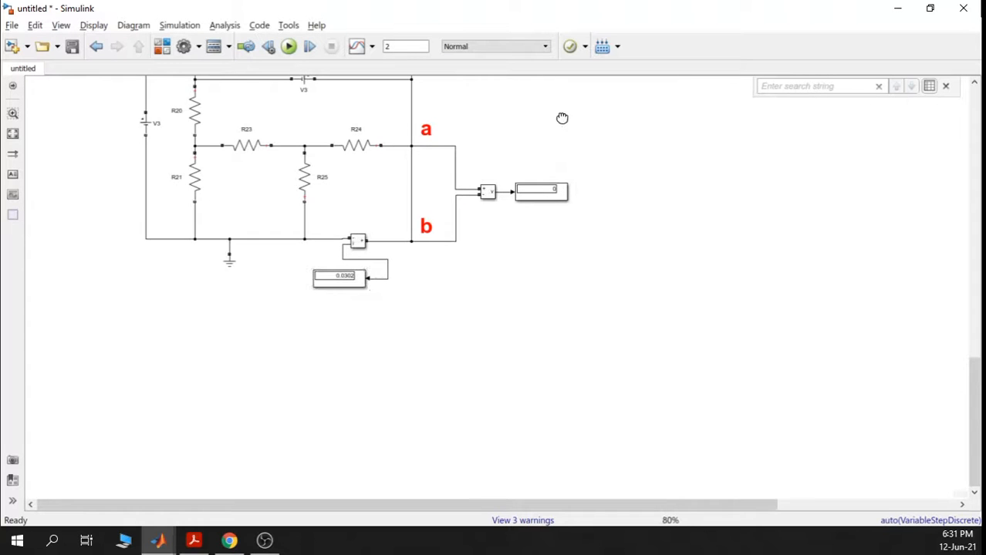
{"action": "left_click_drag", "start_coordinate": [560, 114], "coordinate": [572, 343]}
{"action": "scroll", "coordinate": [572, 343], "scroll_direction": "up", "scroll_amount": 2}
{"action": "scroll", "coordinate": [542, 277], "scroll_direction": "down", "scroll_amount": 3}
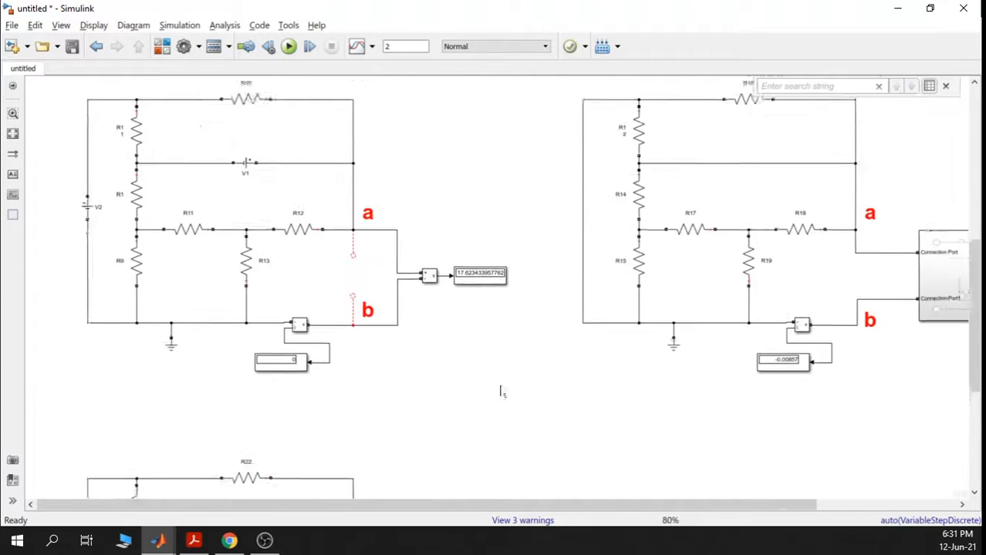
{"action": "left_click_drag", "start_coordinate": [477, 233], "coordinate": [442, 279]}
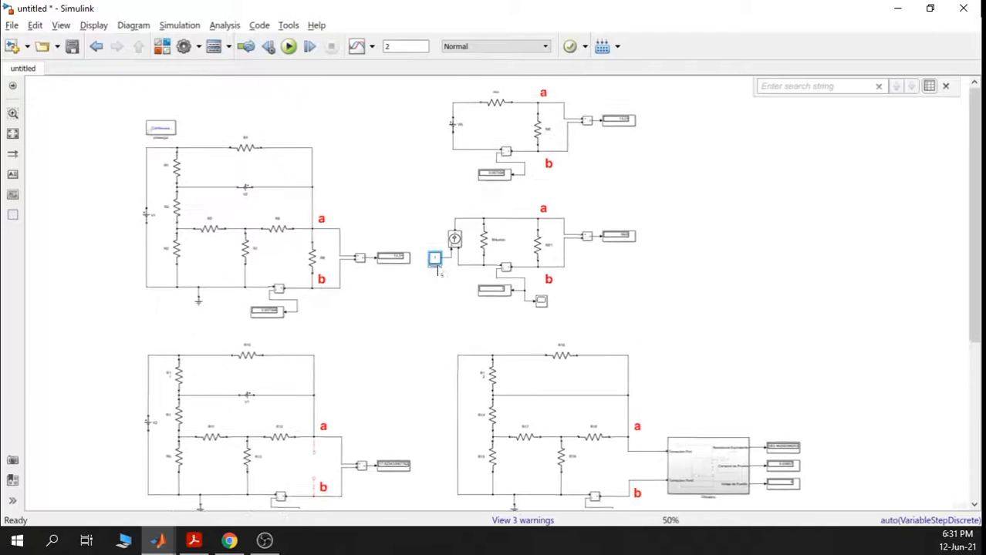
Set the Norton circuit's Constant block value to 0.0302 and widen the block enough to display it
{"action": "scroll", "coordinate": [439, 266], "scroll_direction": "up", "scroll_amount": 6}
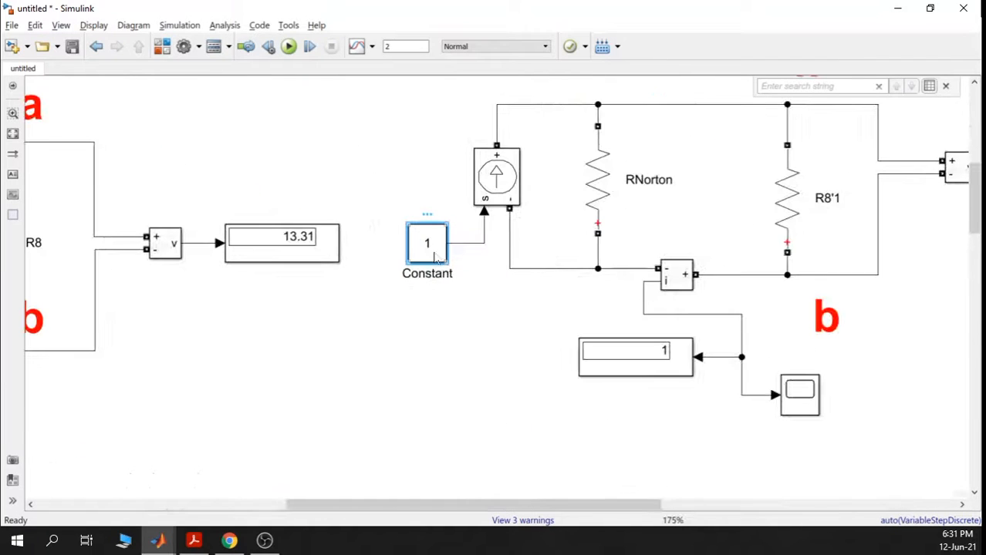
{"action": "double_click", "coordinate": [437, 259]}
{"action": "type", "text": "0.0302"}
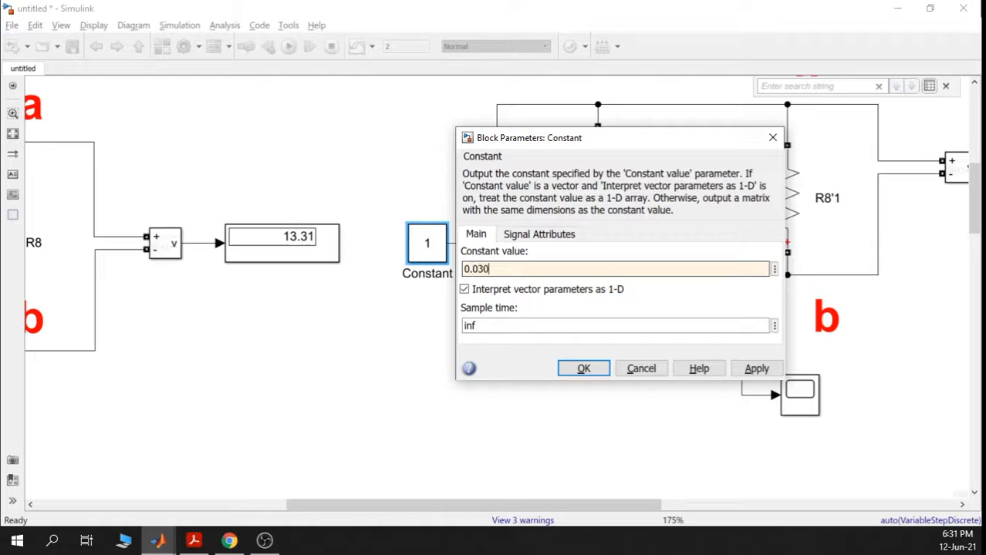
{"action": "left_click", "coordinate": [586, 368]}
{"action": "left_click_drag", "start_coordinate": [408, 263], "coordinate": [396, 262]}
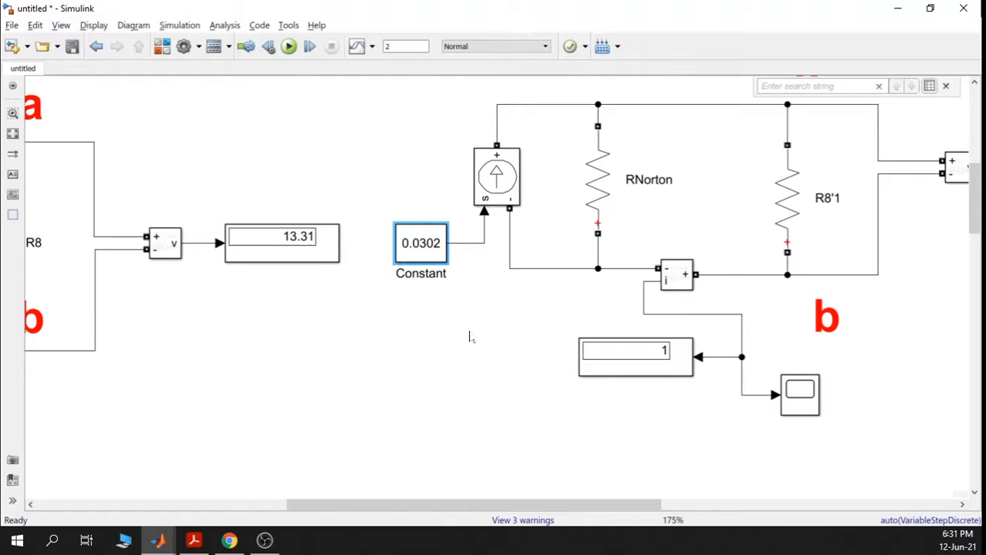
{"action": "left_click", "coordinate": [469, 336]}
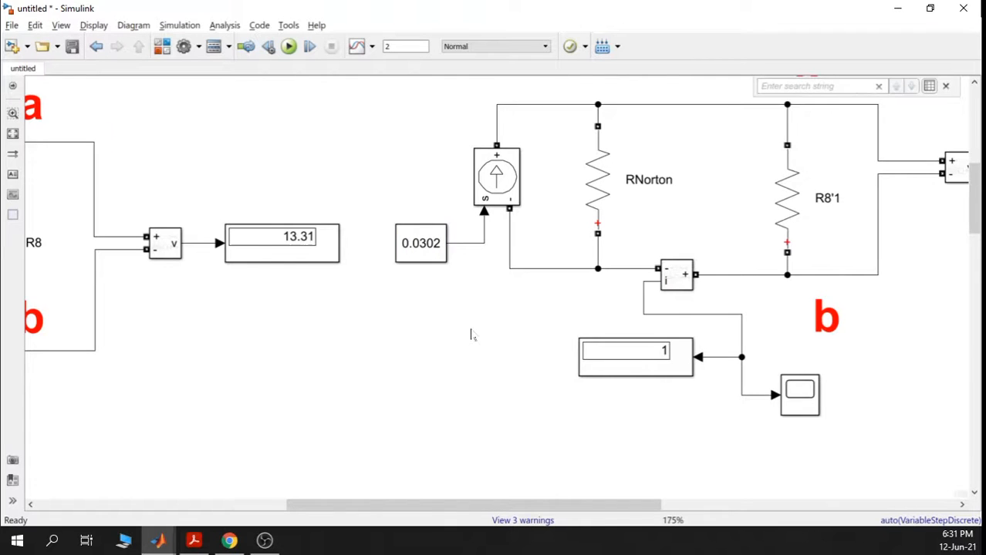
Select the Thévenin and Norton equivalent circuits together and shift them slightly on the canvas
{"action": "scroll", "coordinate": [471, 335], "scroll_direction": "down", "scroll_amount": 5}
{"action": "left_click_drag", "start_coordinate": [687, 364], "coordinate": [458, 136]}
{"action": "left_click_drag", "start_coordinate": [527, 154], "coordinate": [546, 171]}
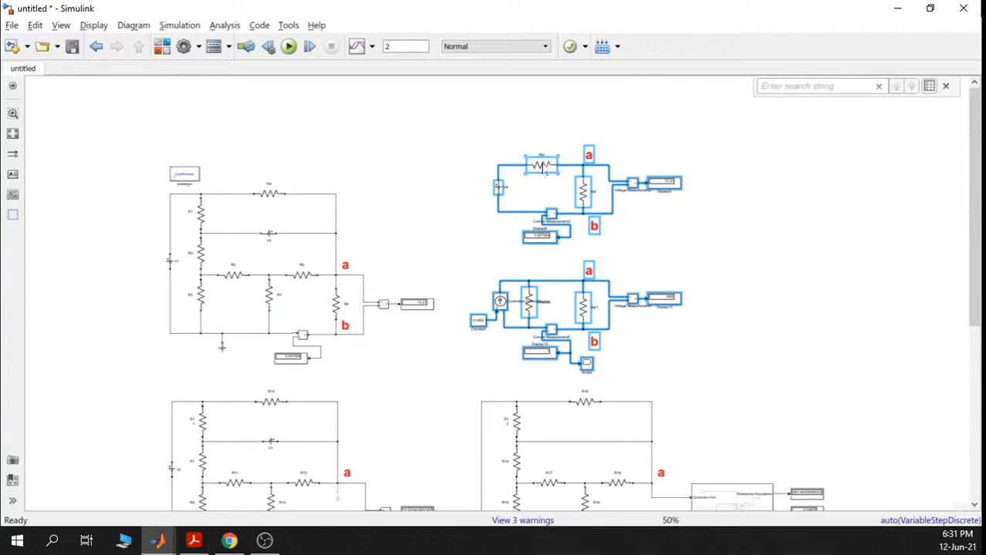
{"action": "left_click_drag", "start_coordinate": [588, 368], "coordinate": [586, 362]}
{"action": "left_click", "coordinate": [728, 332]}
Set the simulation stop time to 0.1 and run the model
{"action": "double_click", "coordinate": [402, 46]}
{"action": "type", "text": "0.1"}
{"action": "left_click", "coordinate": [289, 47]}
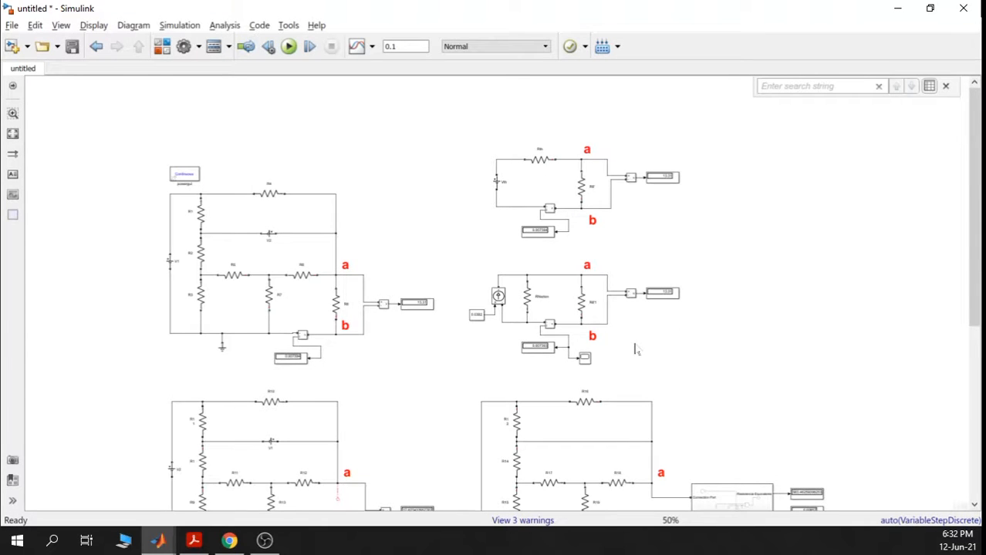
Compare the load voltage and current displays of the Norton circuit with those of the Thévenin circuit
{"action": "scroll", "coordinate": [664, 293], "scroll_direction": "up", "scroll_amount": 5}
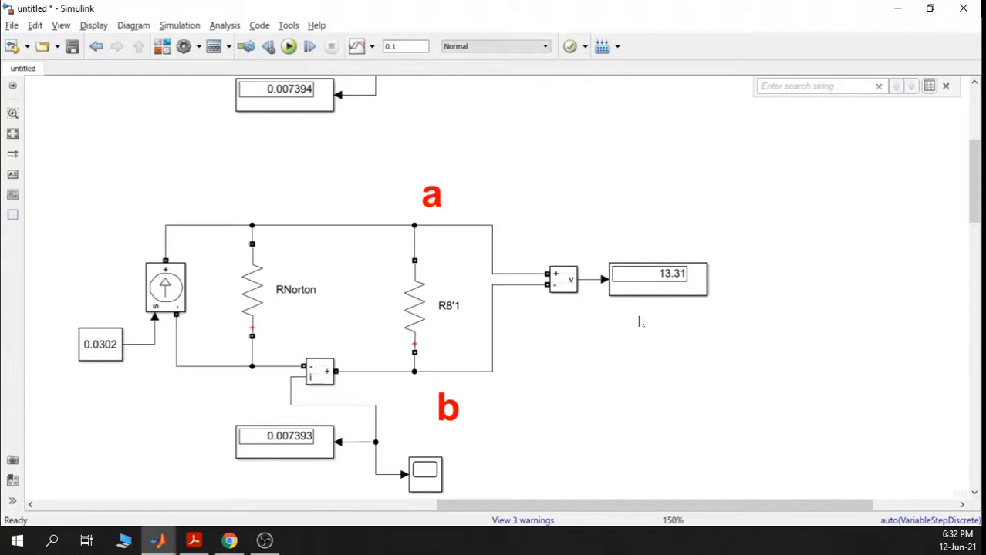
{"action": "scroll", "coordinate": [655, 316], "scroll_direction": "down", "scroll_amount": 1}
{"action": "scroll", "coordinate": [680, 223], "scroll_direction": "up", "scroll_amount": 1}
{"action": "scroll", "coordinate": [681, 235], "scroll_direction": "down", "scroll_amount": 1}
{"action": "left_click_drag", "start_coordinate": [689, 183], "coordinate": [678, 229]}
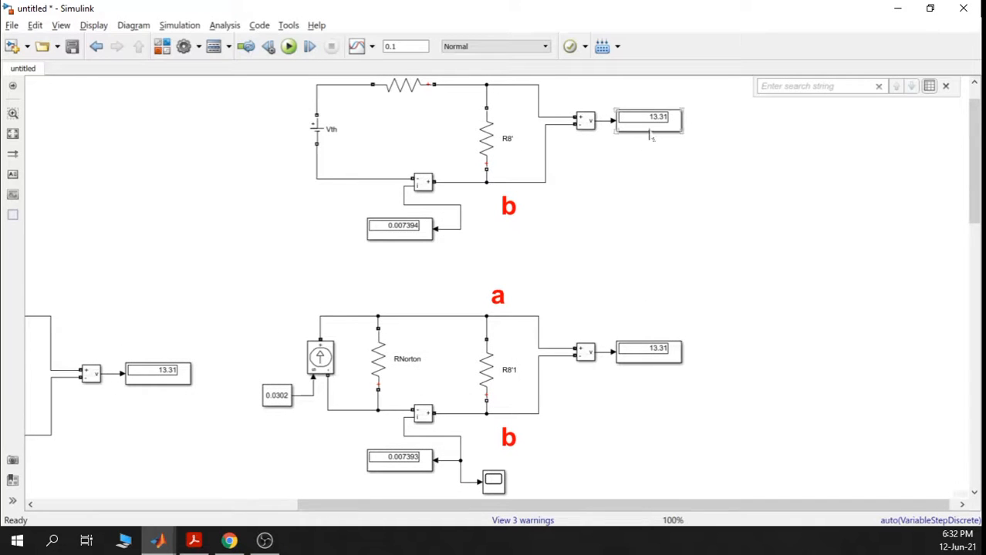
{"action": "left_click", "coordinate": [408, 228]}
{"action": "scroll", "coordinate": [408, 229], "scroll_direction": "up", "scroll_amount": 3}
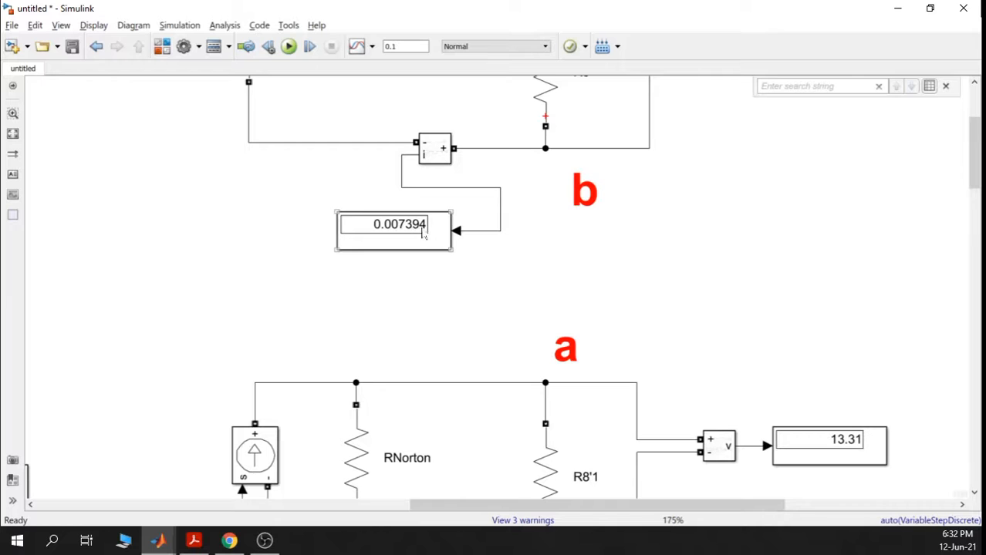
{"action": "scroll", "coordinate": [425, 233], "scroll_direction": "down", "scroll_amount": 1}
{"action": "left_click_drag", "start_coordinate": [466, 348], "coordinate": [446, 266]}
{"action": "left_click_drag", "start_coordinate": [415, 479], "coordinate": [421, 436]}
{"action": "scroll", "coordinate": [414, 453], "scroll_direction": "up", "scroll_amount": 3}
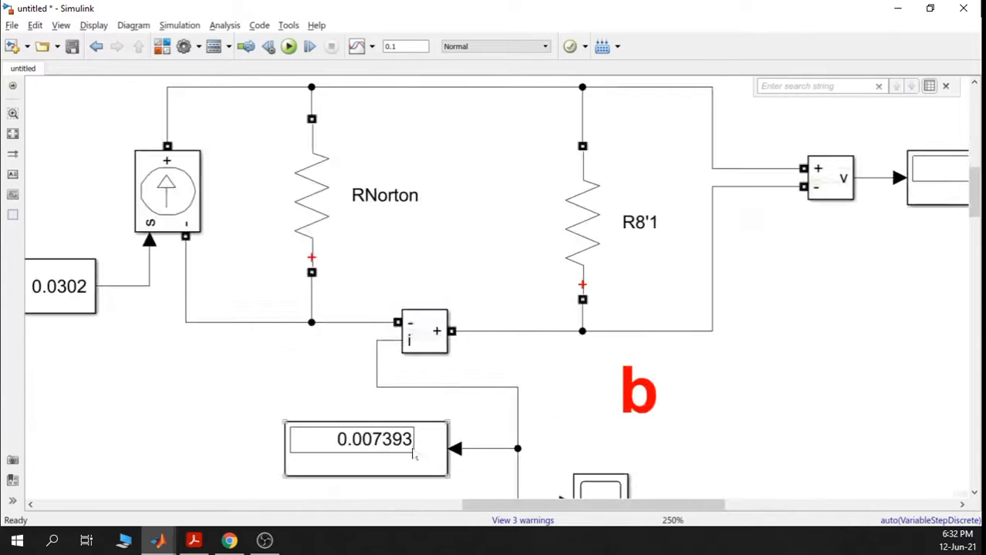
{"action": "scroll", "coordinate": [414, 454], "scroll_direction": "down", "scroll_amount": 2}
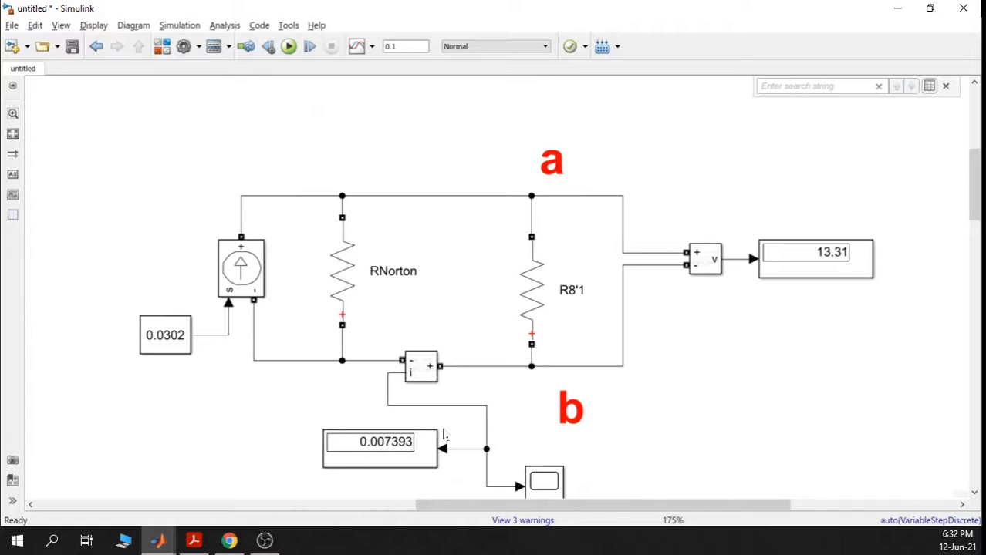
Set the short-circuit current display (Display10) to the long format and read its value
{"action": "left_click_drag", "start_coordinate": [198, 408], "coordinate": [288, 385]}
{"action": "scroll", "coordinate": [307, 414], "scroll_direction": "down", "scroll_amount": 2}
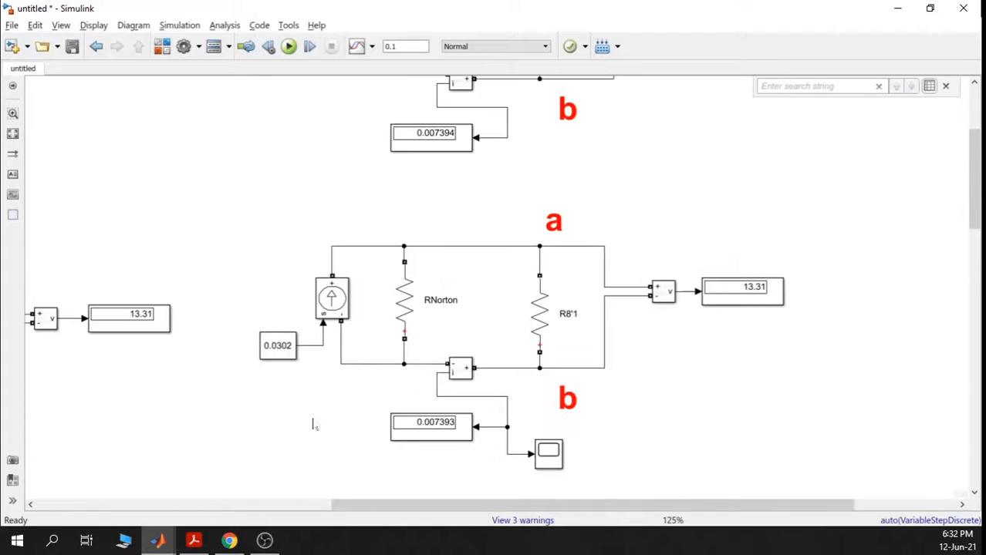
{"action": "left_click_drag", "start_coordinate": [314, 420], "coordinate": [352, 165]}
{"action": "left_click_drag", "start_coordinate": [310, 381], "coordinate": [315, 337]}
{"action": "left_click_drag", "start_coordinate": [258, 389], "coordinate": [409, 108]}
{"action": "left_click_drag", "start_coordinate": [362, 303], "coordinate": [512, 216]}
{"action": "left_click_drag", "start_coordinate": [394, 336], "coordinate": [525, 117]}
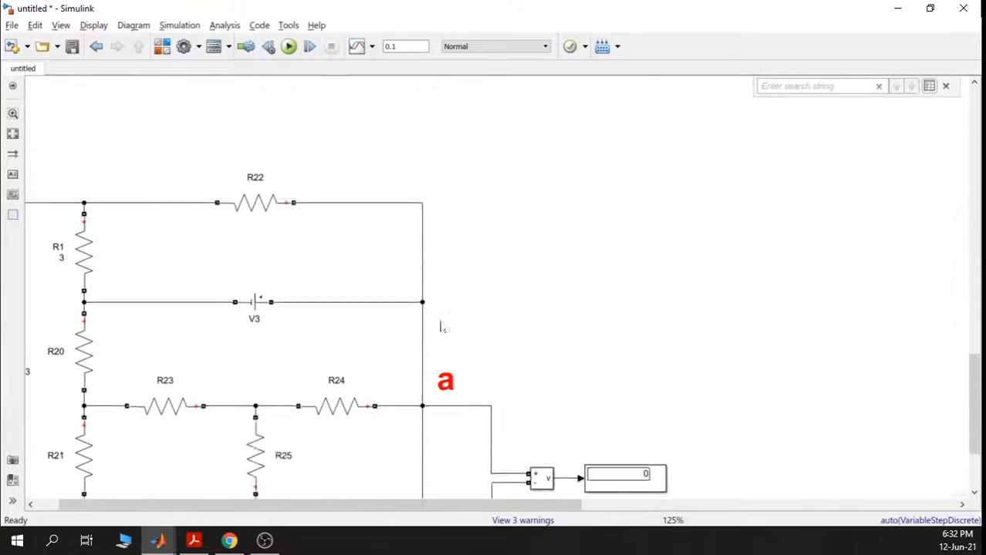
{"action": "scroll", "coordinate": [442, 325], "scroll_direction": "down", "scroll_amount": 1}
{"action": "left_click_drag", "start_coordinate": [444, 361], "coordinate": [532, 185]}
{"action": "left_click", "coordinate": [330, 378]}
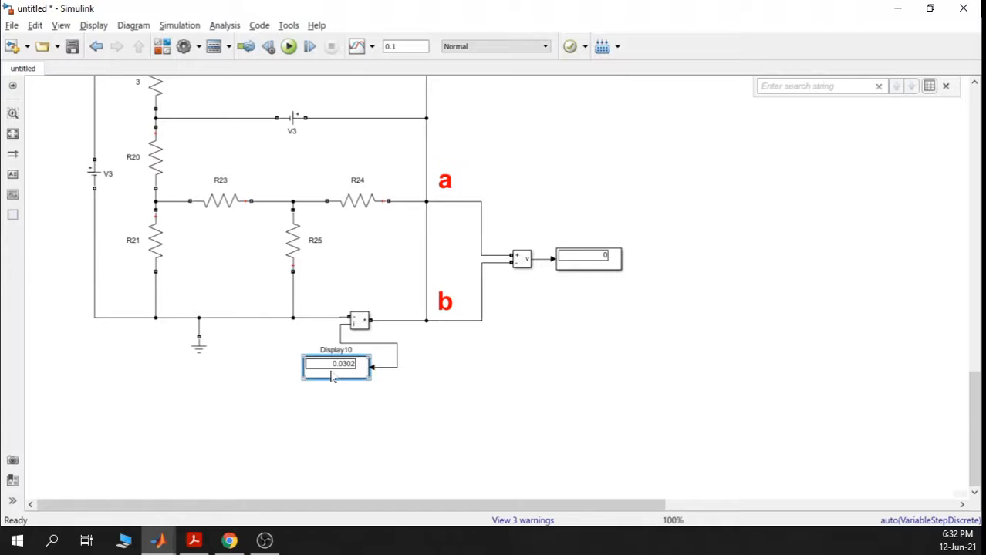
{"action": "right_click", "coordinate": [330, 378]}
{"action": "left_click", "coordinate": [378, 409]}
{"action": "left_click", "coordinate": [465, 362]}
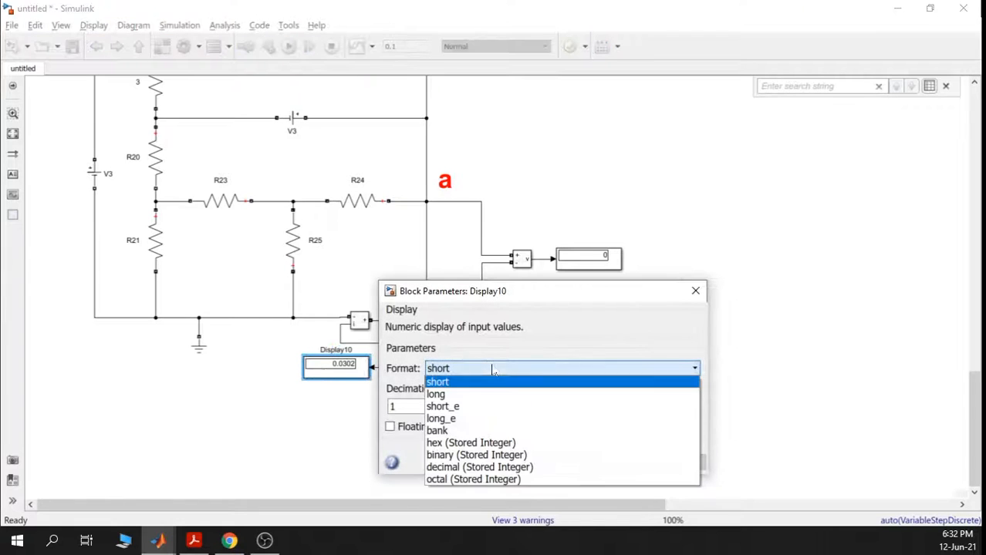
{"action": "left_click", "coordinate": [497, 393]}
{"action": "left_click", "coordinate": [679, 465]}
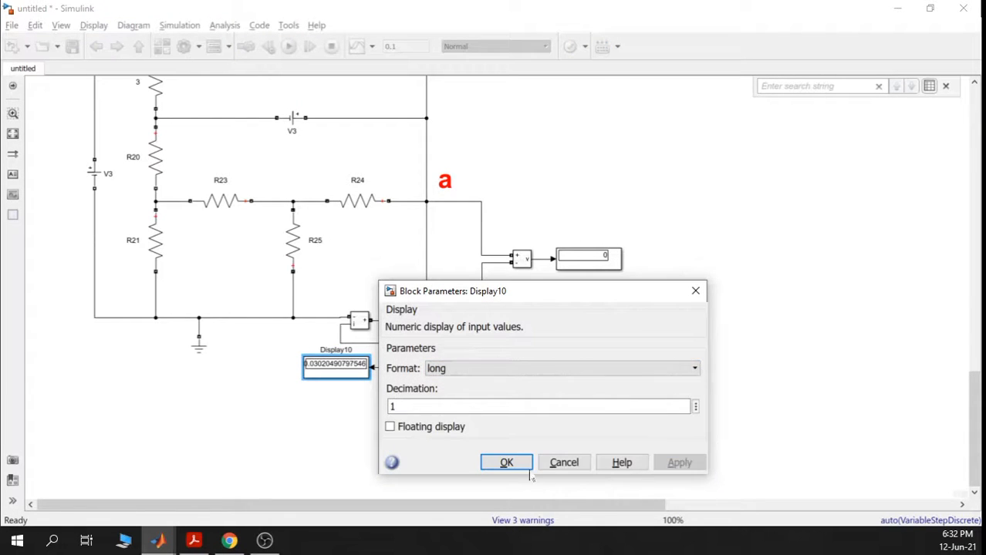
{"action": "left_click", "coordinate": [506, 463]}
{"action": "scroll", "coordinate": [308, 401], "scroll_direction": "up", "scroll_amount": 5}
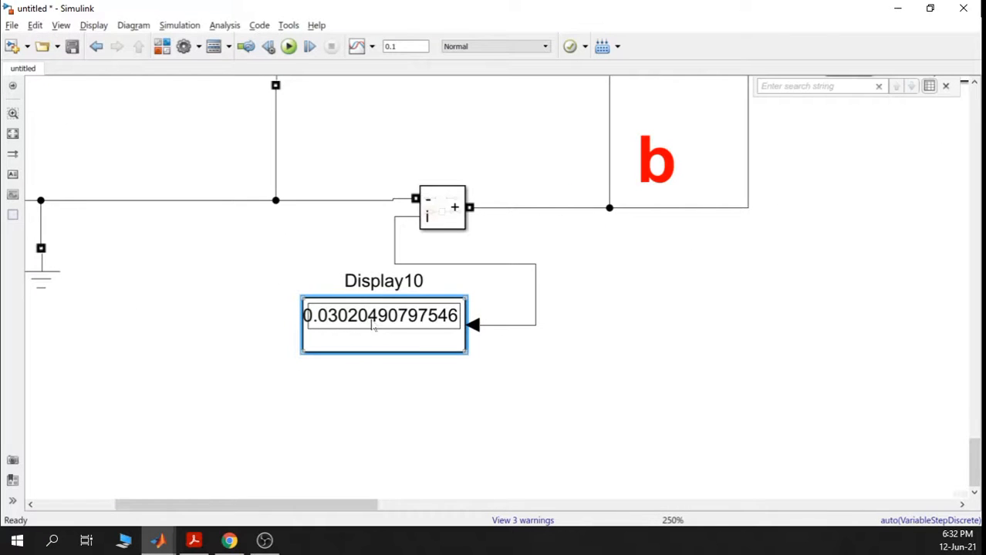
Refine the Norton circuit's Constant value to 0.030205 and rerun the simulation
{"action": "scroll", "coordinate": [627, 289], "scroll_direction": "down", "scroll_amount": 10}
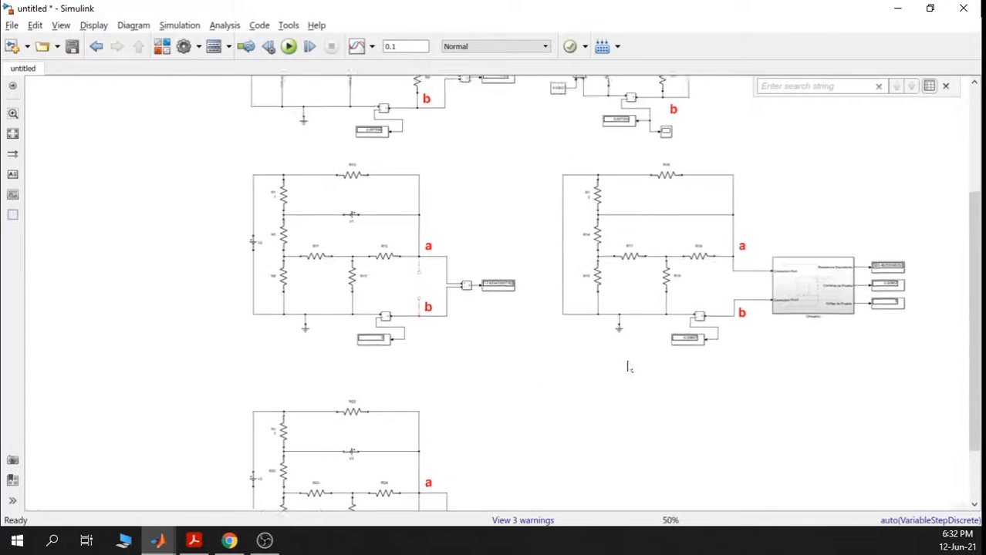
{"action": "scroll", "coordinate": [610, 264], "scroll_direction": "up", "scroll_amount": 6}
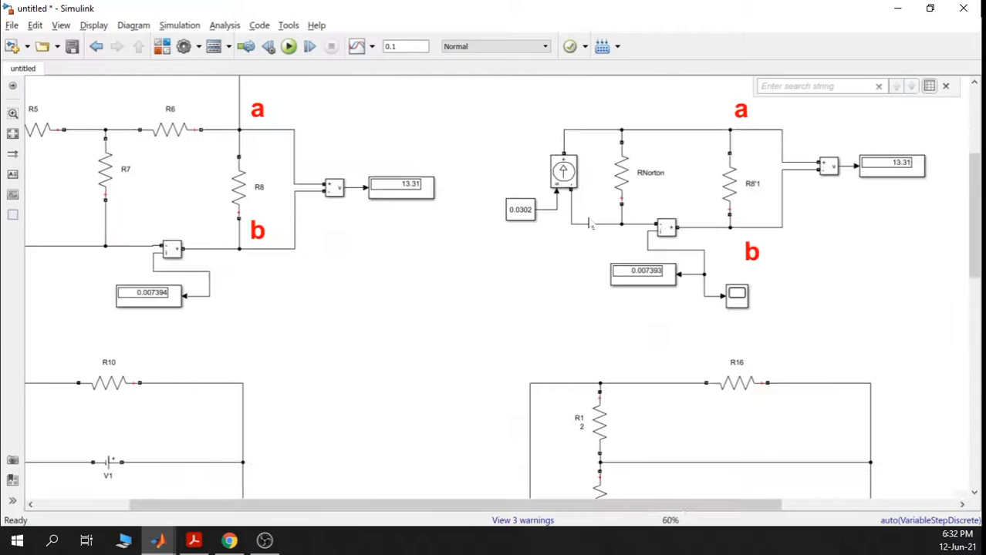
{"action": "left_click_drag", "start_coordinate": [626, 274], "coordinate": [611, 328]}
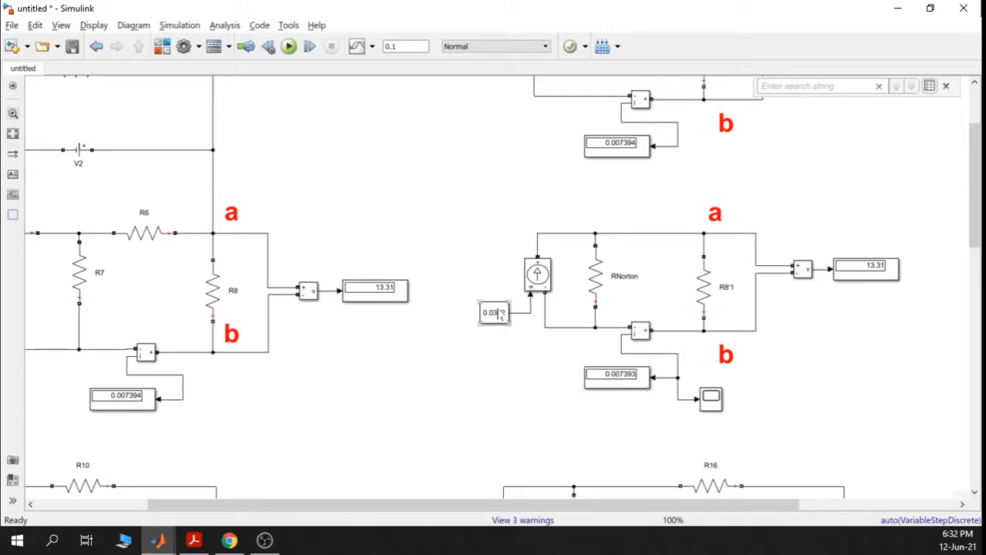
{"action": "double_click", "coordinate": [495, 313]}
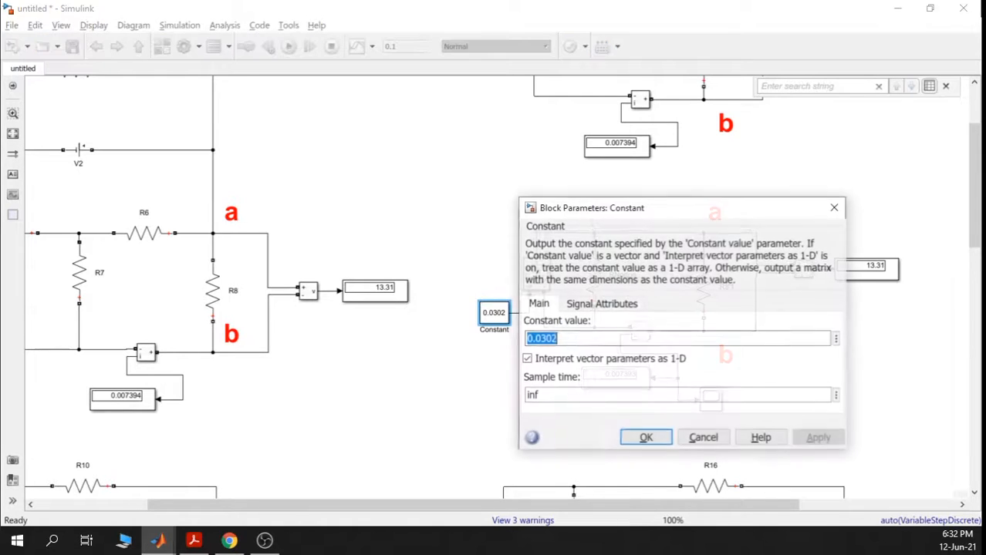
{"action": "left_click", "coordinate": [557, 338]}
{"action": "type", "text": "05"}
{"action": "left_click", "coordinate": [818, 438]}
{"action": "left_click", "coordinate": [646, 438]}
{"action": "left_click", "coordinate": [288, 46]}
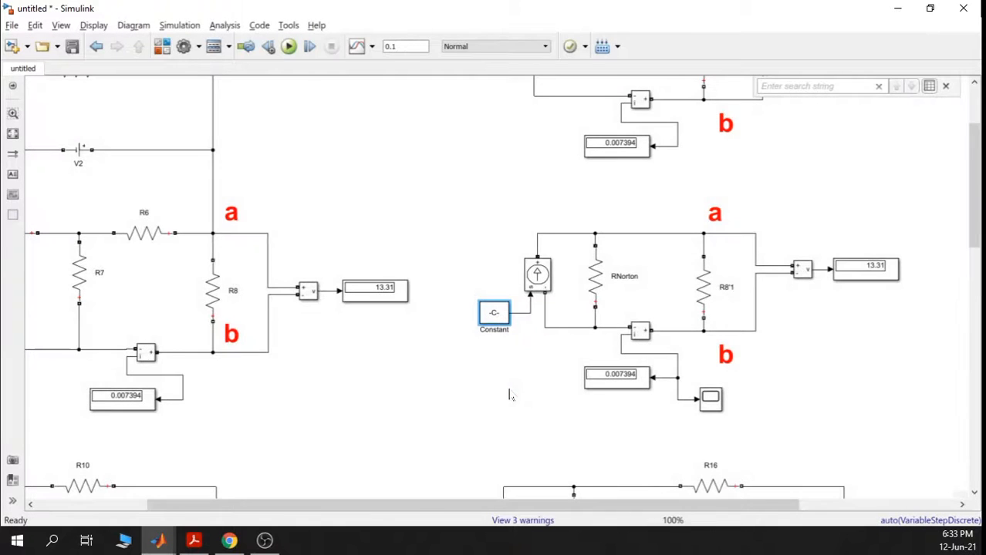
Widen the Norton circuit's Constant block so that it shows its full value
{"action": "left_click_drag", "start_coordinate": [828, 358], "coordinate": [688, 351]}
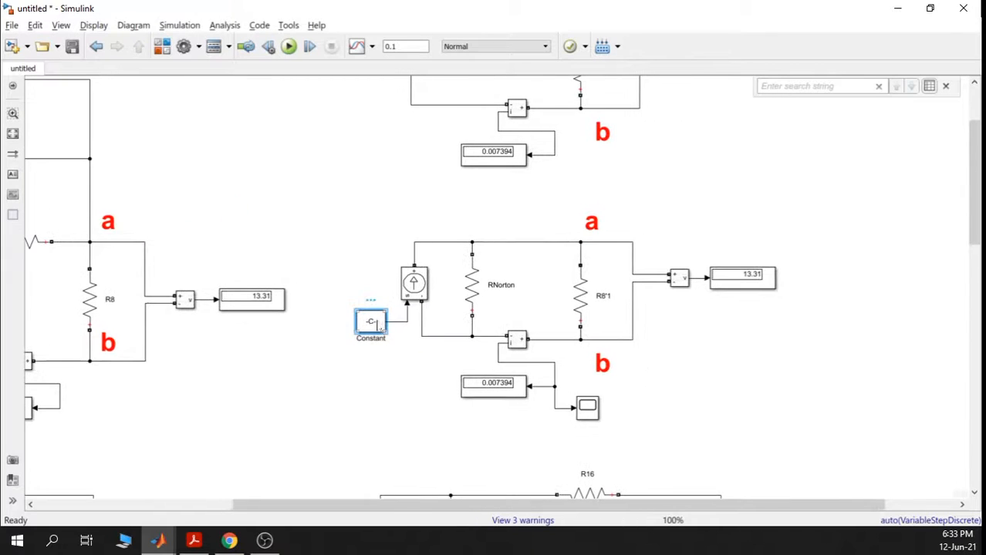
{"action": "left_click_drag", "start_coordinate": [359, 330], "coordinate": [352, 329]}
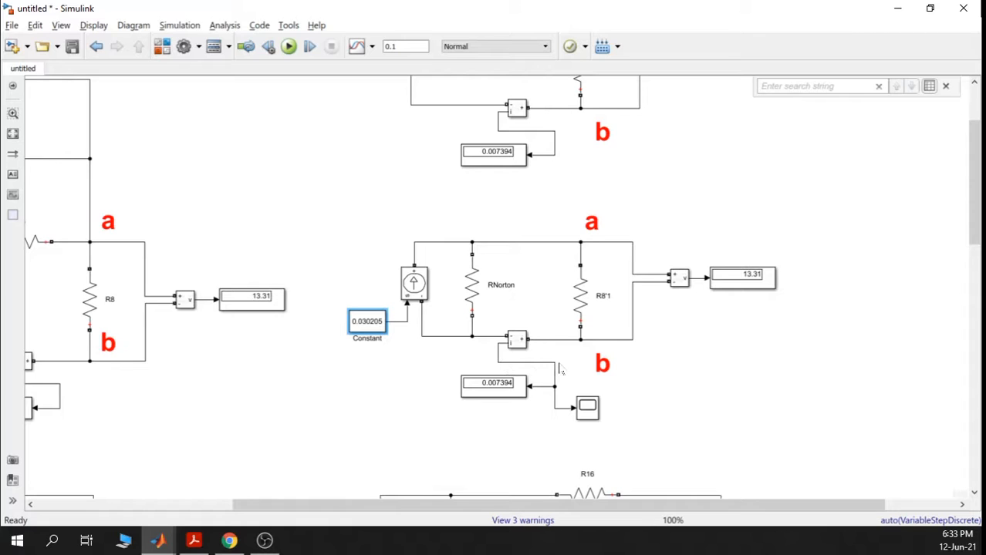
{"action": "left_click_drag", "start_coordinate": [321, 204], "coordinate": [490, 372]}
{"action": "left_click", "coordinate": [768, 385]}
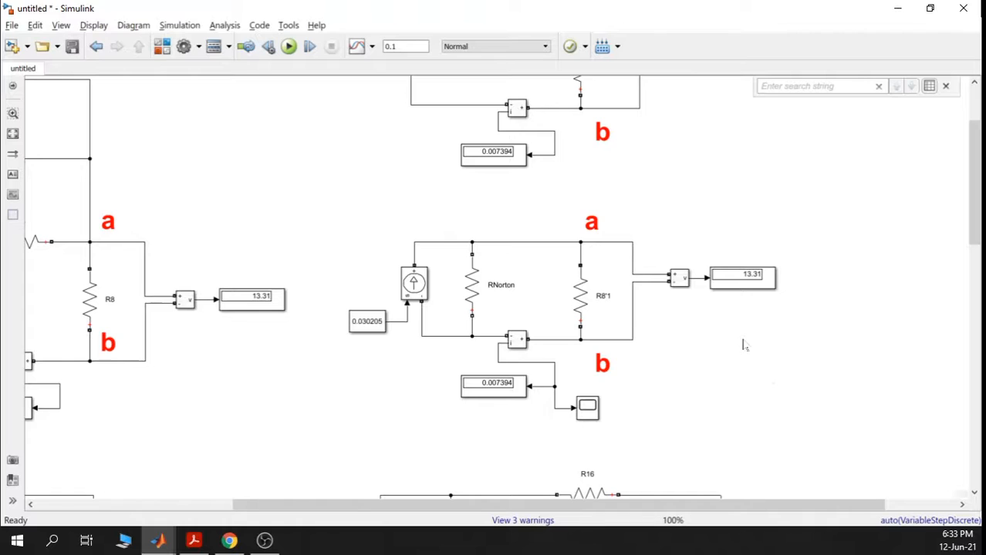
Examine the Thévenin and Norton equivalents alongside the original circuit, including their voltage and current displays
{"action": "scroll", "coordinate": [743, 344], "scroll_direction": "down", "scroll_amount": 5}
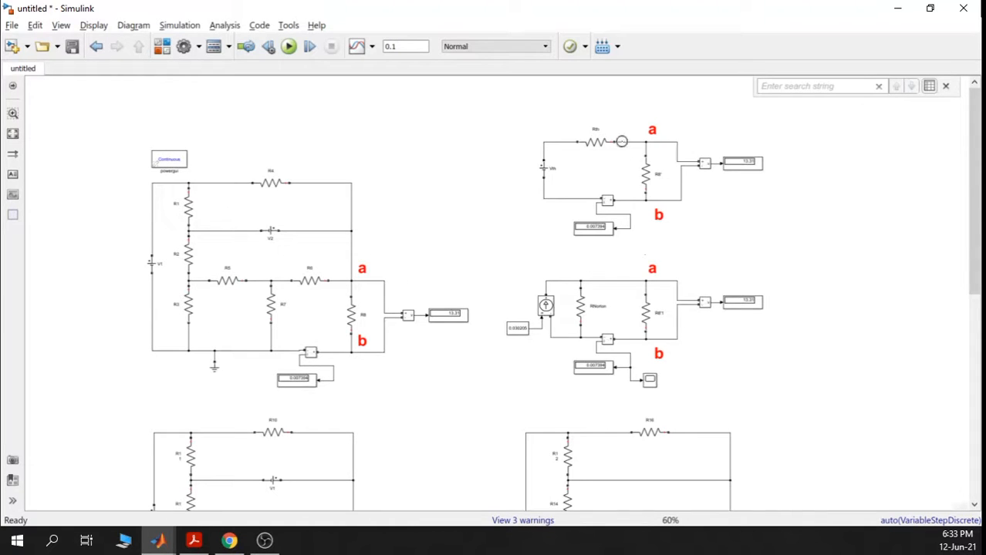
{"action": "left_click_drag", "start_coordinate": [495, 110], "coordinate": [793, 236]}
{"action": "left_click_drag", "start_coordinate": [487, 251], "coordinate": [797, 391]}
{"action": "left_click", "coordinate": [843, 356]}
{"action": "scroll", "coordinate": [704, 303], "scroll_direction": "up", "scroll_amount": 2}
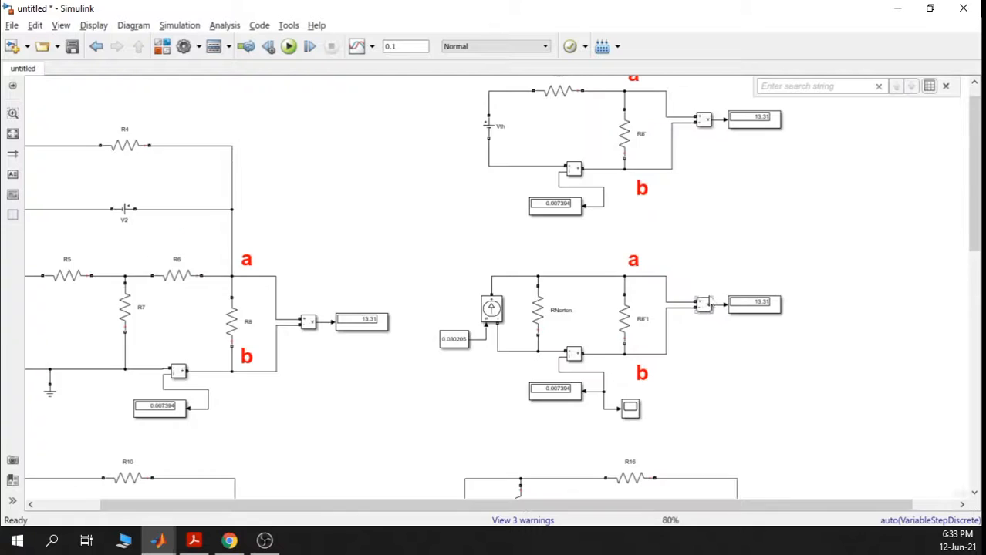
{"action": "scroll", "coordinate": [706, 228], "scroll_direction": "down", "scroll_amount": 1}
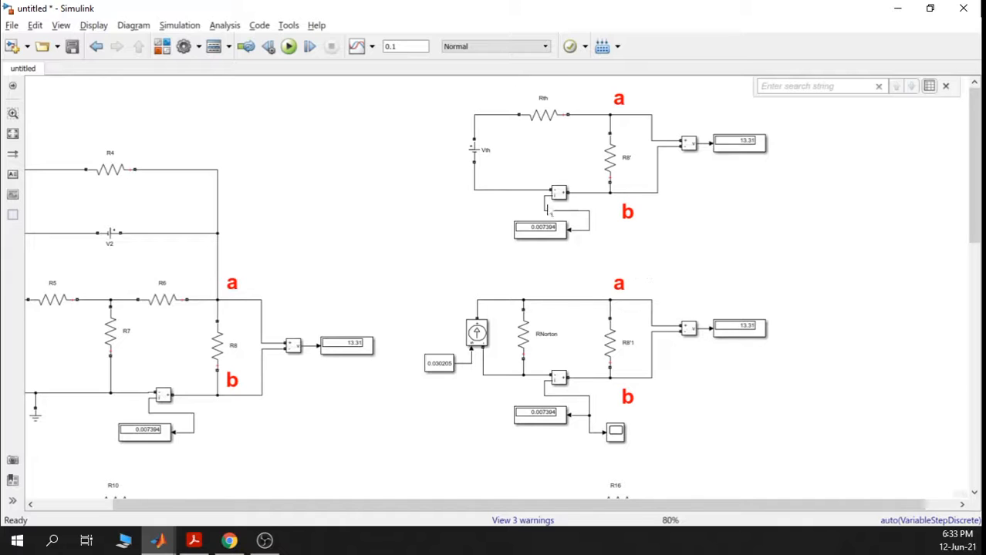
{"action": "scroll", "coordinate": [609, 210], "scroll_direction": "down", "scroll_amount": 2}
{"action": "left_click_drag", "start_coordinate": [716, 223], "coordinate": [768, 378]}
{"action": "left_click", "coordinate": [807, 320]}
{"action": "left_click_drag", "start_coordinate": [400, 349], "coordinate": [169, 156]}
{"action": "left_click", "coordinate": [455, 186]}
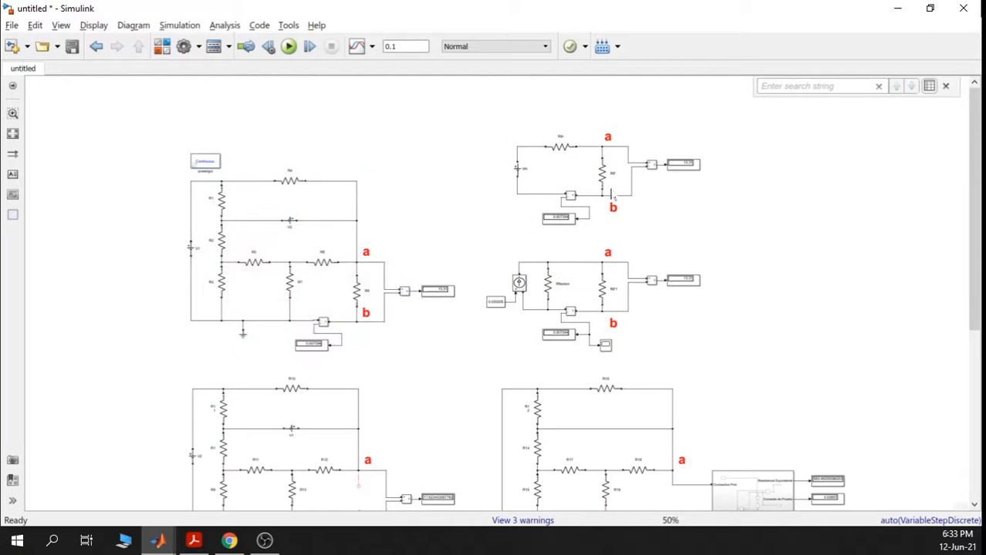
Point out the load resistors R8', R8'1 and R8 between a and b in the three circuits
{"action": "scroll", "coordinate": [607, 185], "scroll_direction": "up", "scroll_amount": 4}
{"action": "left_click", "coordinate": [596, 159]}
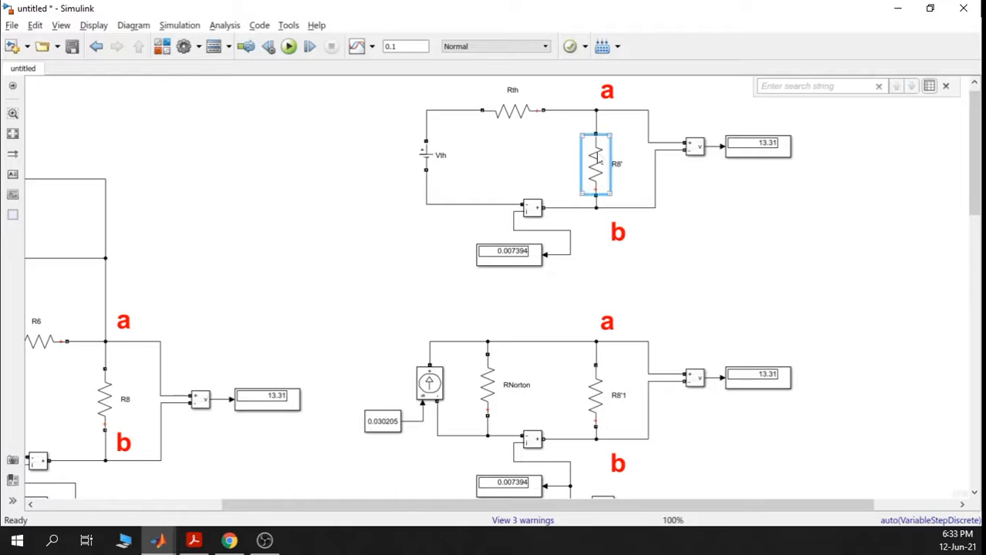
{"action": "left_click", "coordinate": [602, 371]}
{"action": "left_click", "coordinate": [116, 394]}
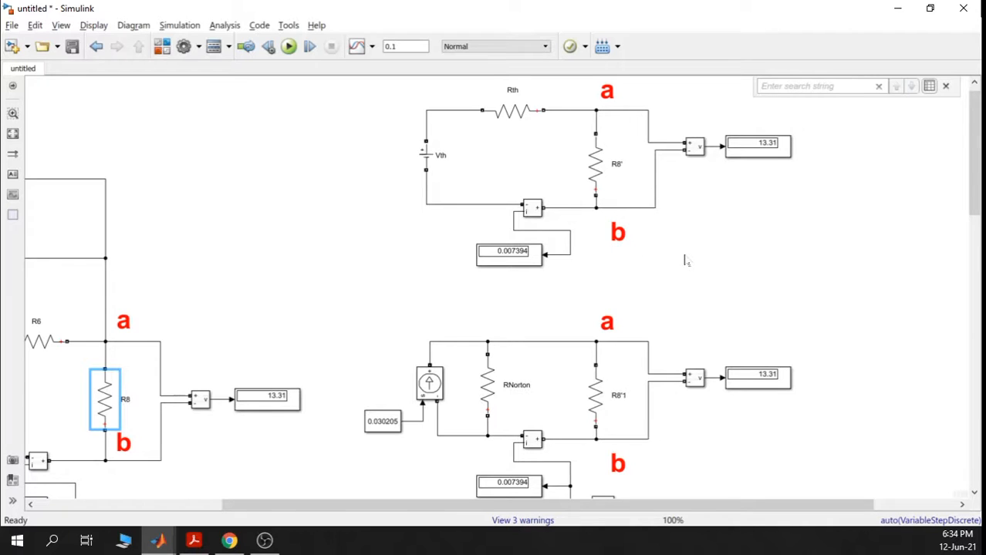
{"action": "left_click_drag", "start_coordinate": [718, 239], "coordinate": [739, 210]}
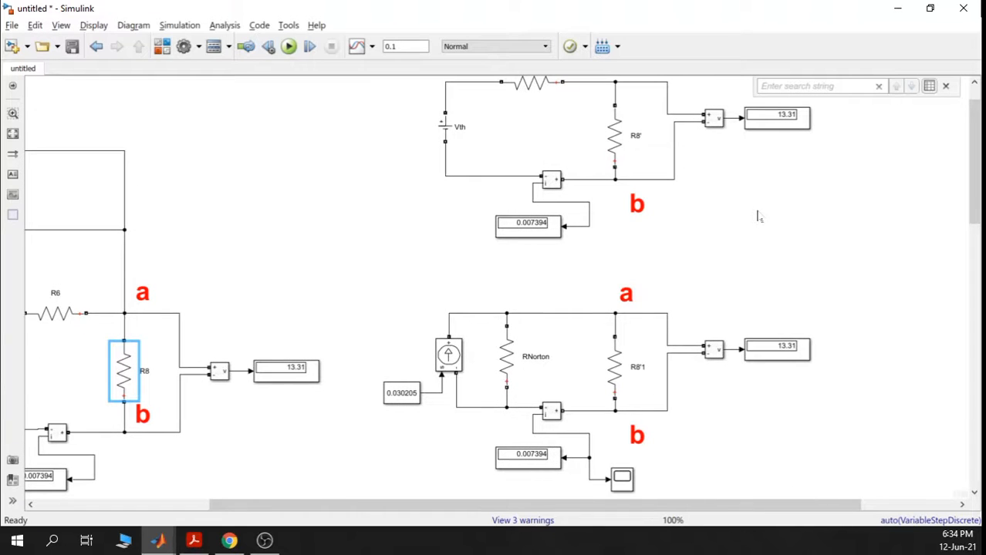
Compare the load voltage displays of all three circuits and the current displays of the original and Norton circuits
{"action": "left_click", "coordinate": [775, 124]}
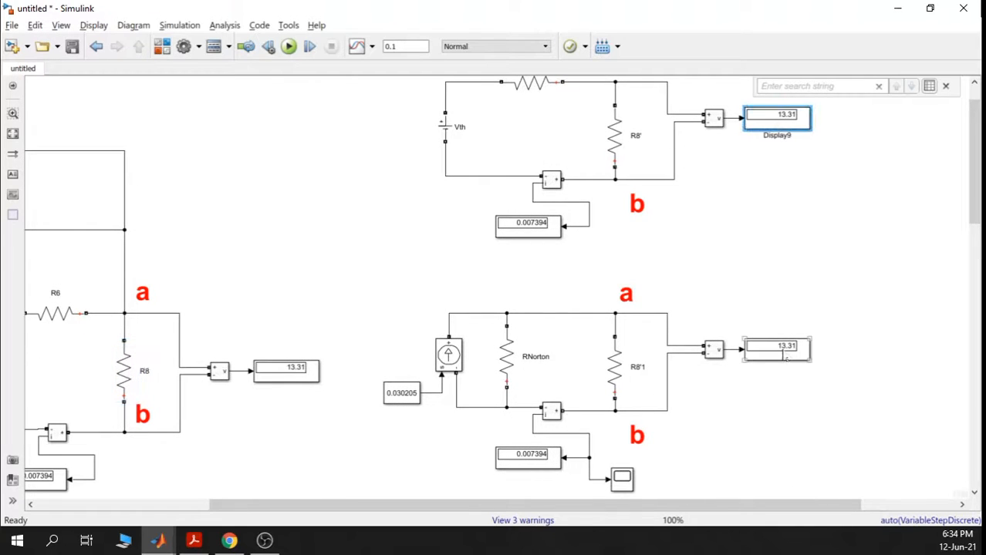
{"action": "left_click", "coordinate": [780, 354]}
{"action": "left_click", "coordinate": [318, 372]}
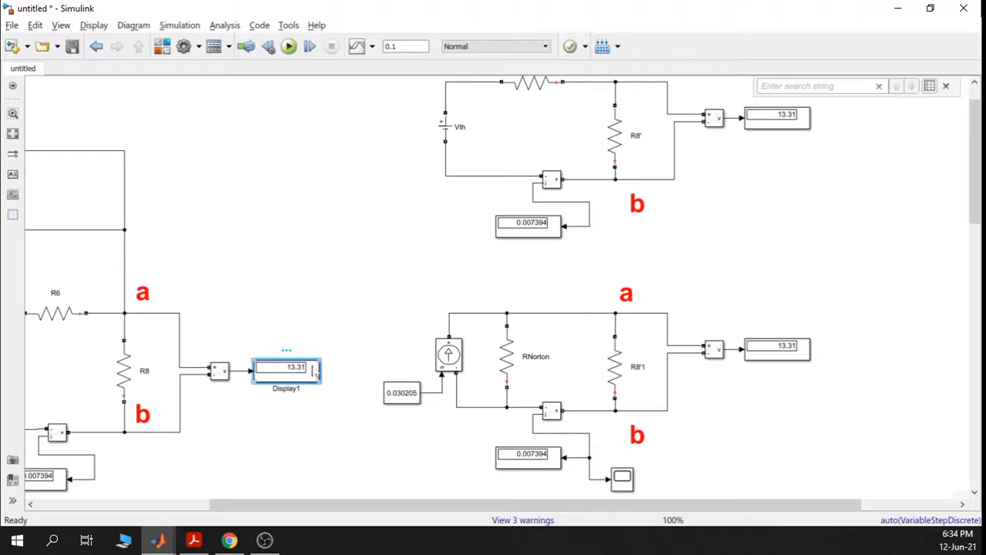
{"action": "left_click", "coordinate": [42, 484]}
{"action": "left_click", "coordinate": [537, 463]}
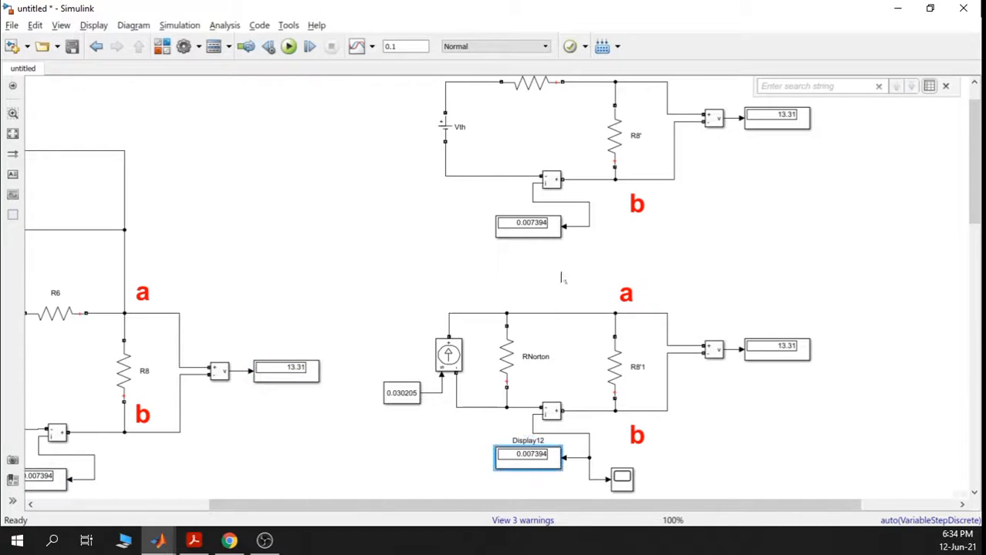
Compare the Thévenin and Norton circuits: their current displays, load resistors R8' and R8'1, and the source sections feeding them
{"action": "left_click", "coordinate": [533, 229]}
{"action": "left_click", "coordinate": [852, 214]}
{"action": "scroll", "coordinate": [854, 214], "scroll_direction": "down", "scroll_amount": 1}
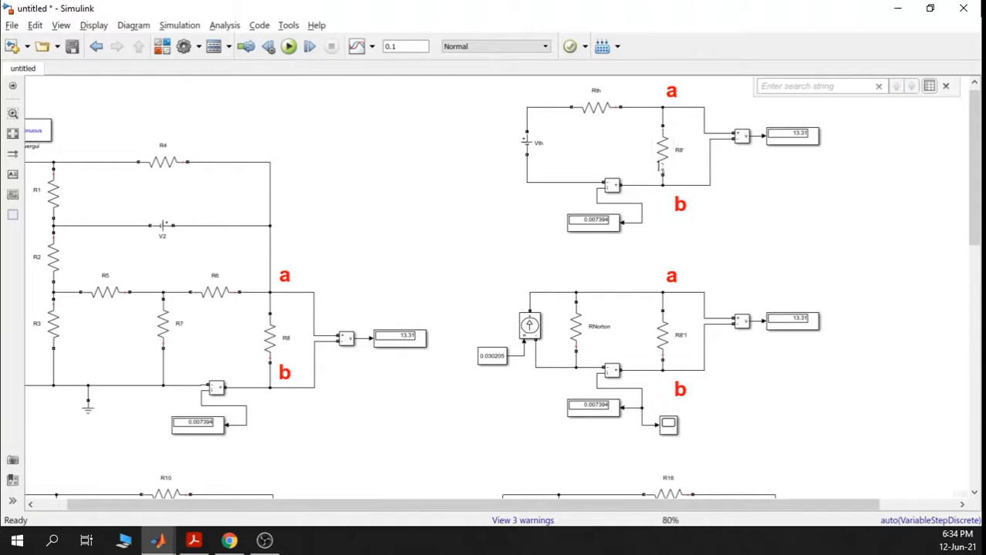
{"action": "left_click", "coordinate": [663, 172]}
{"action": "left_click", "coordinate": [668, 340]}
{"action": "left_click_drag", "start_coordinate": [492, 84], "coordinate": [628, 241]}
{"action": "left_click_drag", "start_coordinate": [464, 267], "coordinate": [626, 437]}
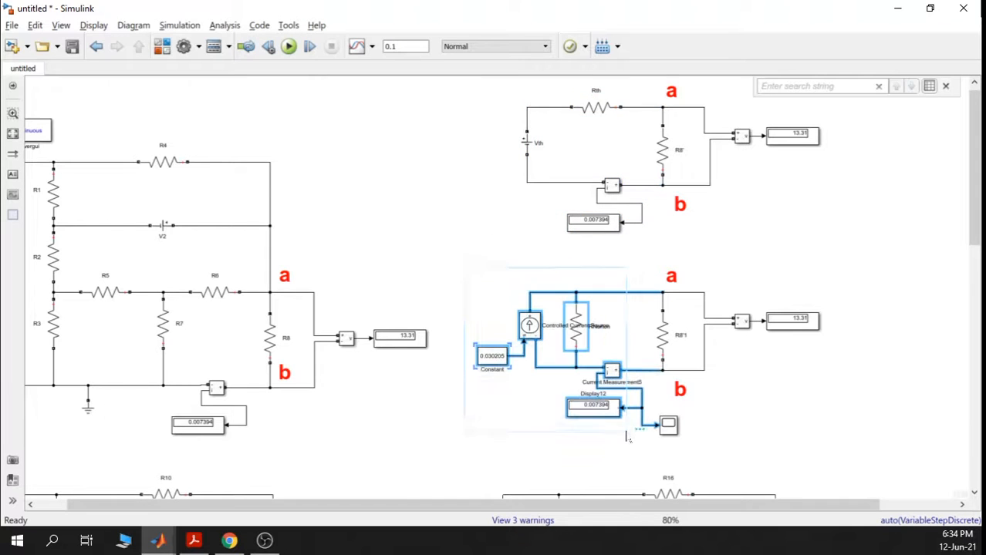
{"action": "left_click", "coordinate": [753, 382]}
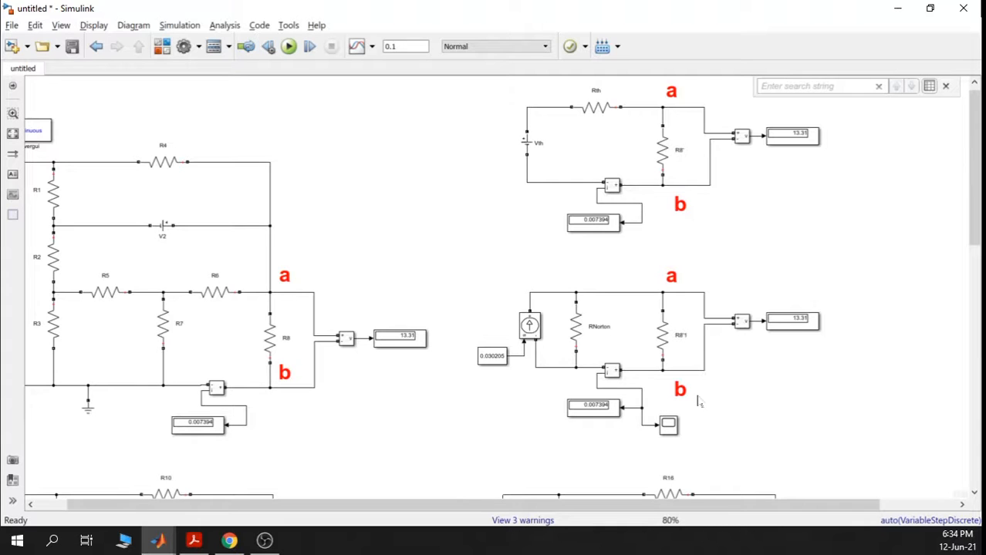
Duplicate the original circuit's red node label a into the empty space above and beyond R8
{"action": "left_click_drag", "start_coordinate": [438, 226], "coordinate": [515, 225]}
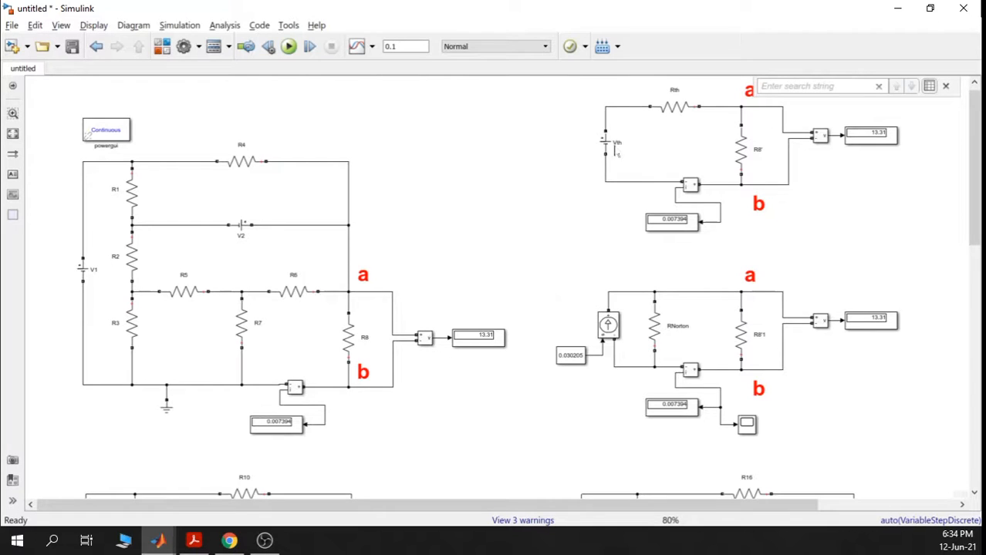
{"action": "left_click_drag", "start_coordinate": [210, 161], "coordinate": [314, 161]}
{"action": "left_click", "coordinate": [300, 178]}
{"action": "key", "text": "Delete"}
{"action": "left_click", "coordinate": [364, 274]}
{"action": "key", "text": "ctrl+c"}
{"action": "left_click", "coordinate": [405, 160]}
{"action": "key", "text": "ctrl+v"}
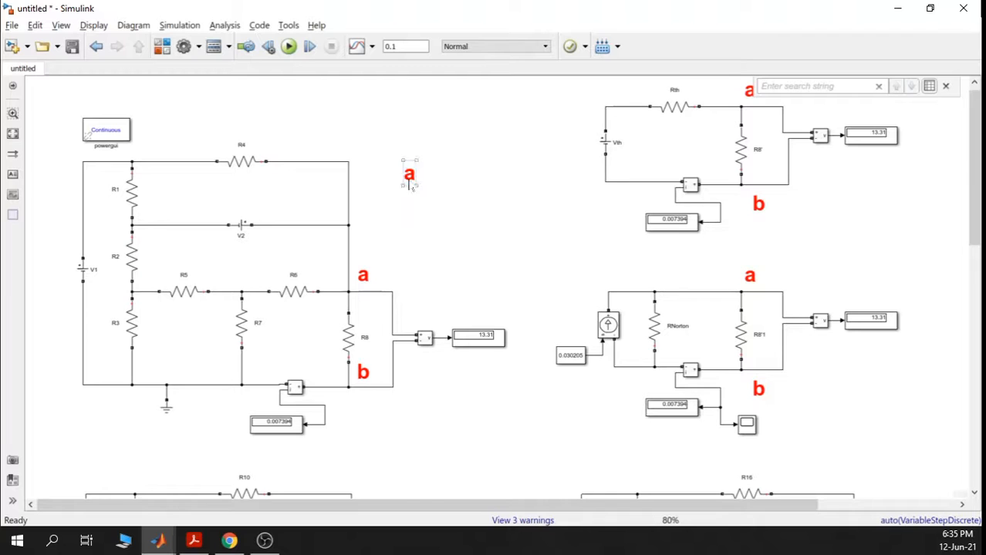
Change the duplicated label's text to c and place it above the wire between R1 and R4
{"action": "double_click", "coordinate": [408, 174]}
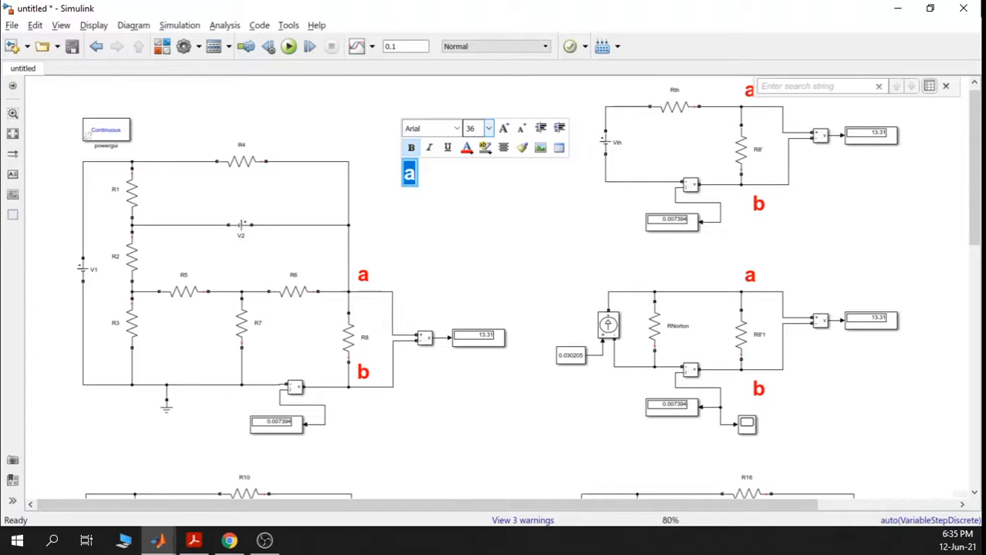
{"action": "left_click", "coordinate": [417, 254]}
{"action": "double_click", "coordinate": [409, 174]}
{"action": "double_click", "coordinate": [409, 174]}
{"action": "type", "text": "c"}
{"action": "left_click", "coordinate": [433, 209]}
{"action": "left_click", "coordinate": [409, 173]}
{"action": "left_click_drag", "start_coordinate": [408, 173], "coordinate": [176, 143]}
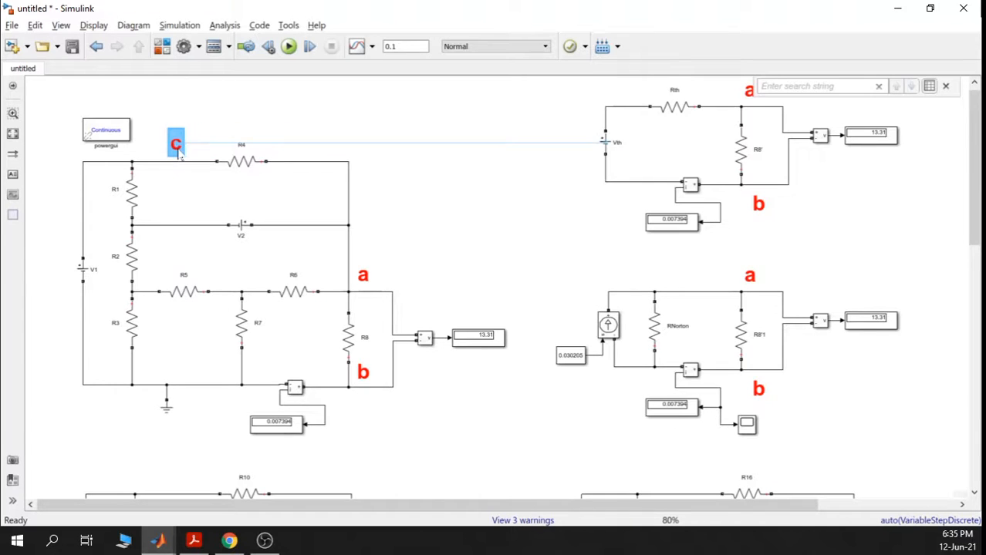
Duplicate node label a again, place it above the wire on R4's other side, and change its text to d
{"action": "left_click", "coordinate": [369, 283]}
{"action": "key", "text": "ctrl+c"}
{"action": "left_click", "coordinate": [453, 241]}
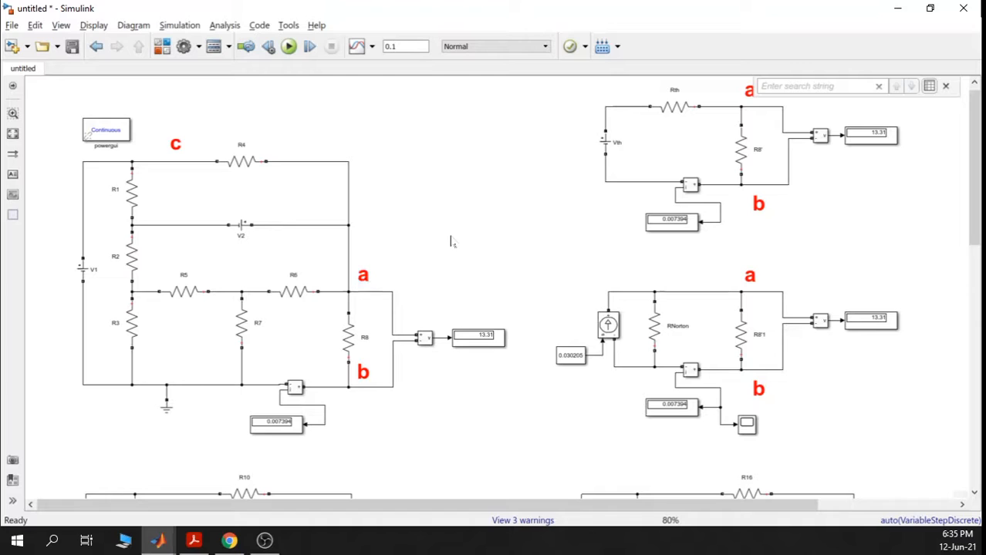
{"action": "key", "text": "ctrl+v"}
{"action": "left_click_drag", "start_coordinate": [455, 240], "coordinate": [307, 137]}
{"action": "double_click", "coordinate": [309, 141]}
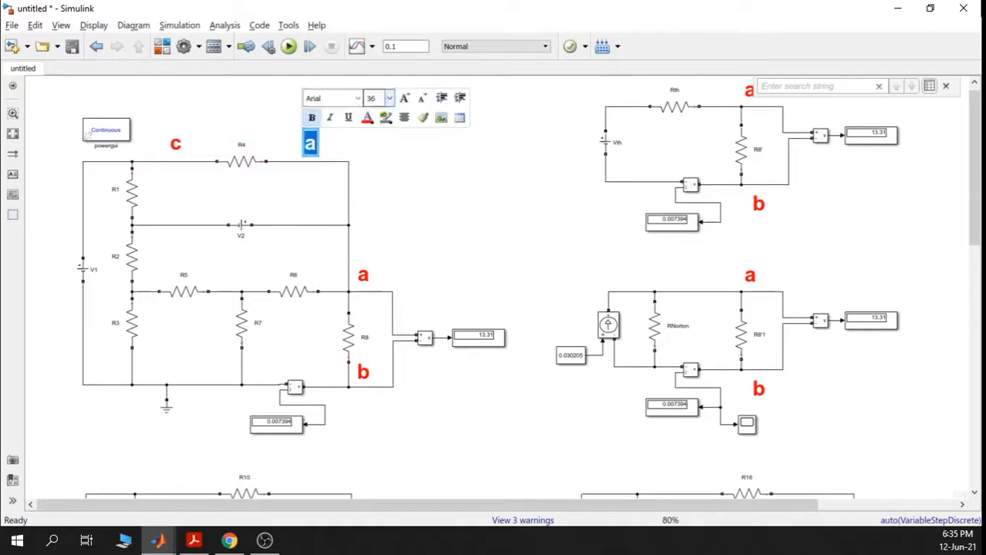
{"action": "type", "text": "d"}
{"action": "left_click", "coordinate": [421, 177]}
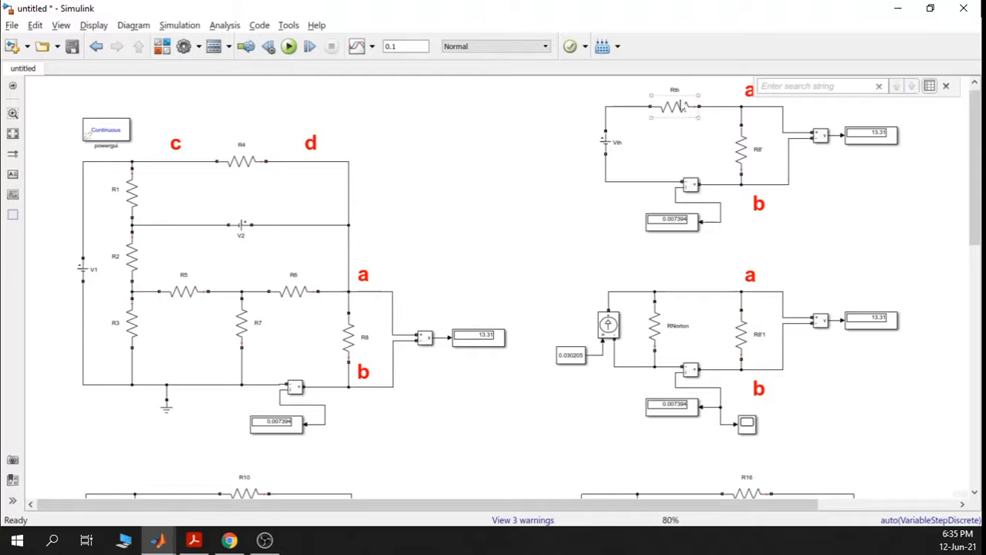
Point out the Thévenin and Norton source sections, load resistor R8, and nodes c and d around R4
{"action": "left_click_drag", "start_coordinate": [581, 88], "coordinate": [641, 233]}
{"action": "left_click_drag", "start_coordinate": [567, 265], "coordinate": [673, 404]}
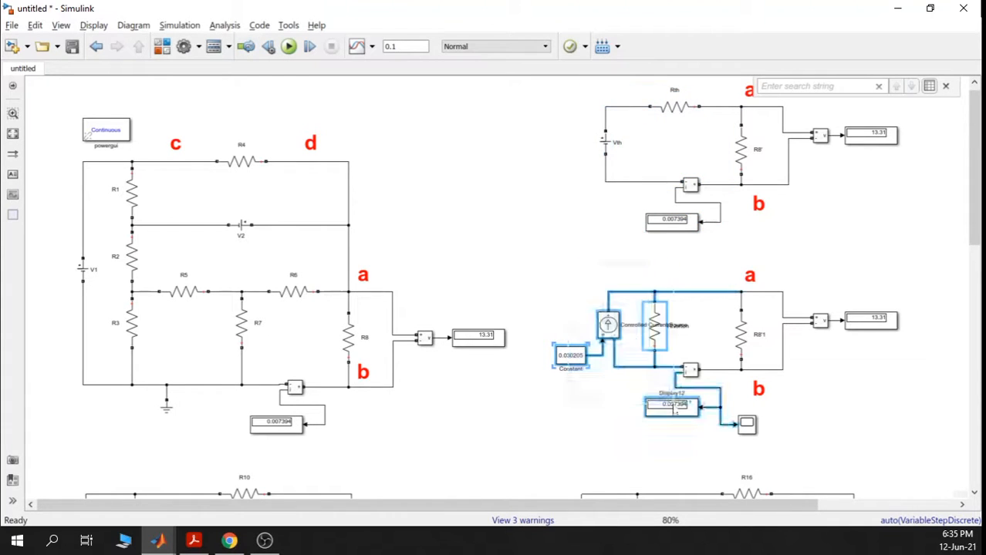
{"action": "left_click", "coordinate": [560, 224]}
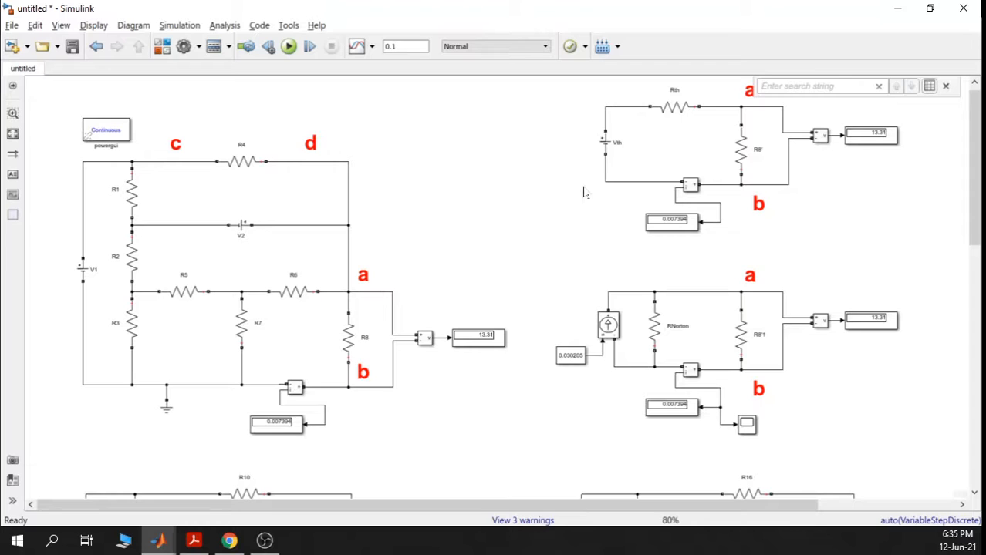
{"action": "left_click", "coordinate": [351, 337]}
{"action": "left_click", "coordinate": [178, 145]}
{"action": "double_click", "coordinate": [311, 142]}
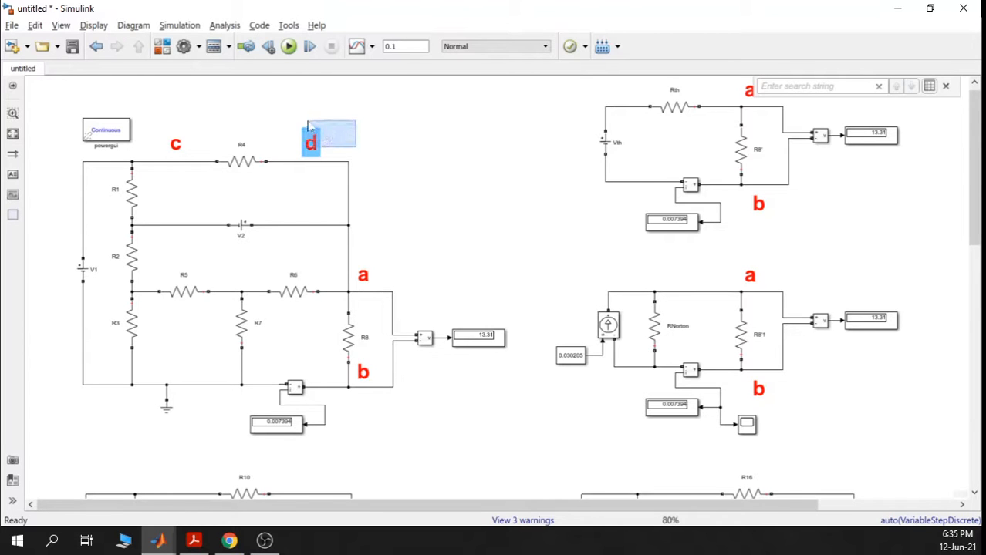
Delete the node labels c and d around R4 in the original circuit
{"action": "double_click", "coordinate": [176, 145]}
{"action": "key", "text": "BackSpace"}
{"action": "double_click", "coordinate": [311, 142]}
{"action": "key", "text": "BackSpace"}
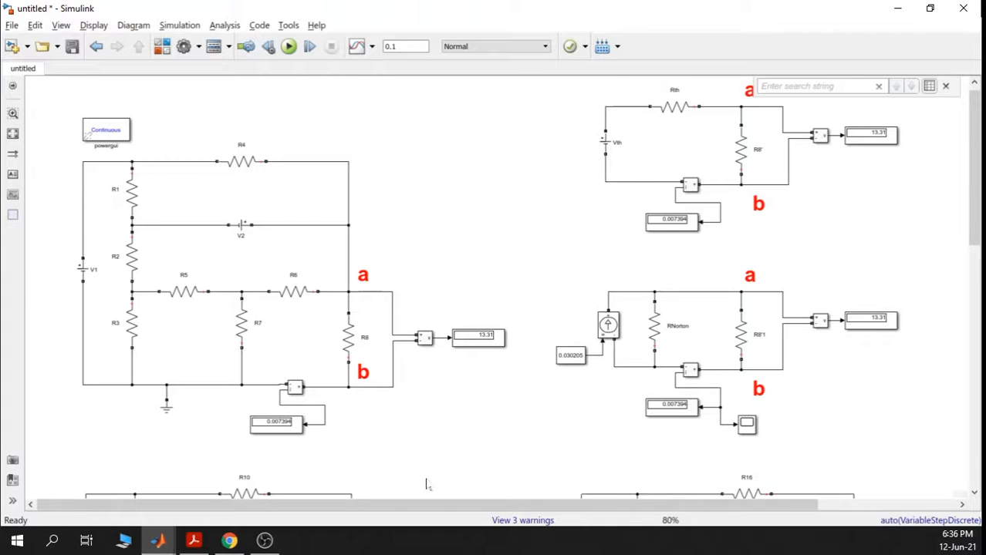
Switch to Laboratorio4.pdf in Adobe Acrobat Reader and review the numbered tasks of experiment 1 on page 4
{"action": "left_click", "coordinate": [193, 541]}
{"action": "scroll", "coordinate": [433, 367], "scroll_direction": "down", "scroll_amount": 2}
{"action": "scroll", "coordinate": [433, 367], "scroll_direction": "down", "scroll_amount": 5}
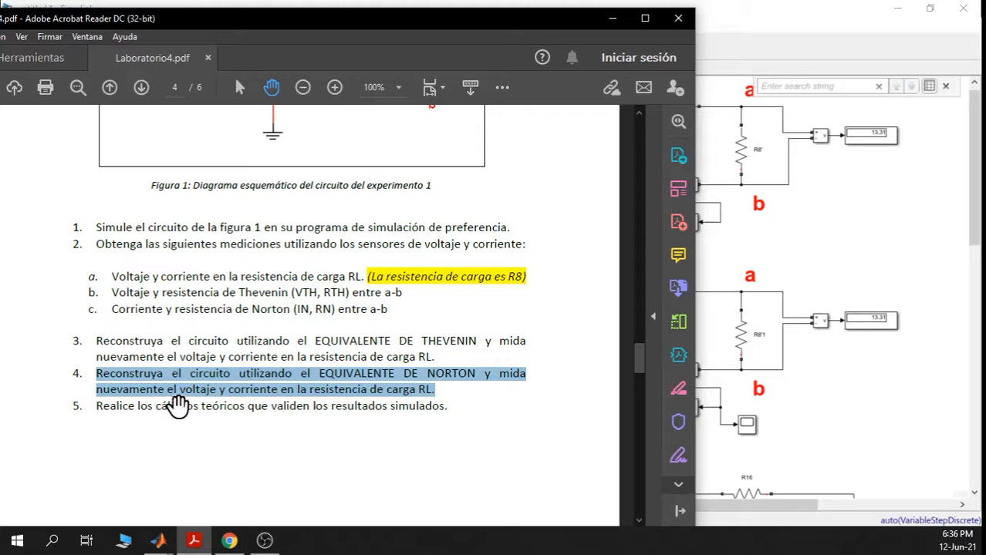